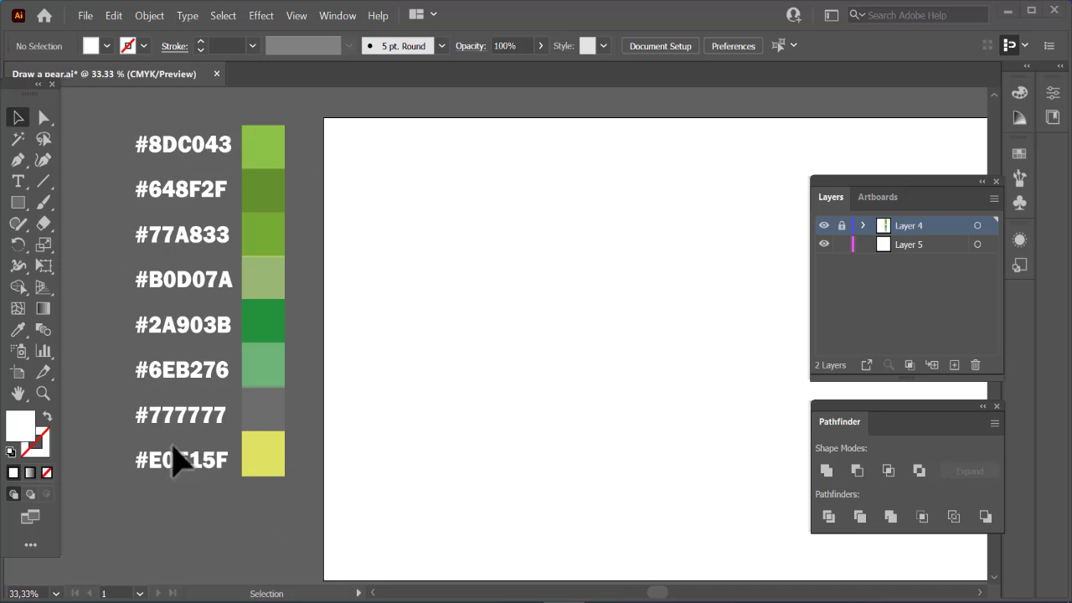
Create a new layer above the locked palette layer and reset the drawing colors to no fill with a black stroke
{"action": "left_click", "coordinate": [825, 225]}
{"action": "left_click", "coordinate": [825, 224]}
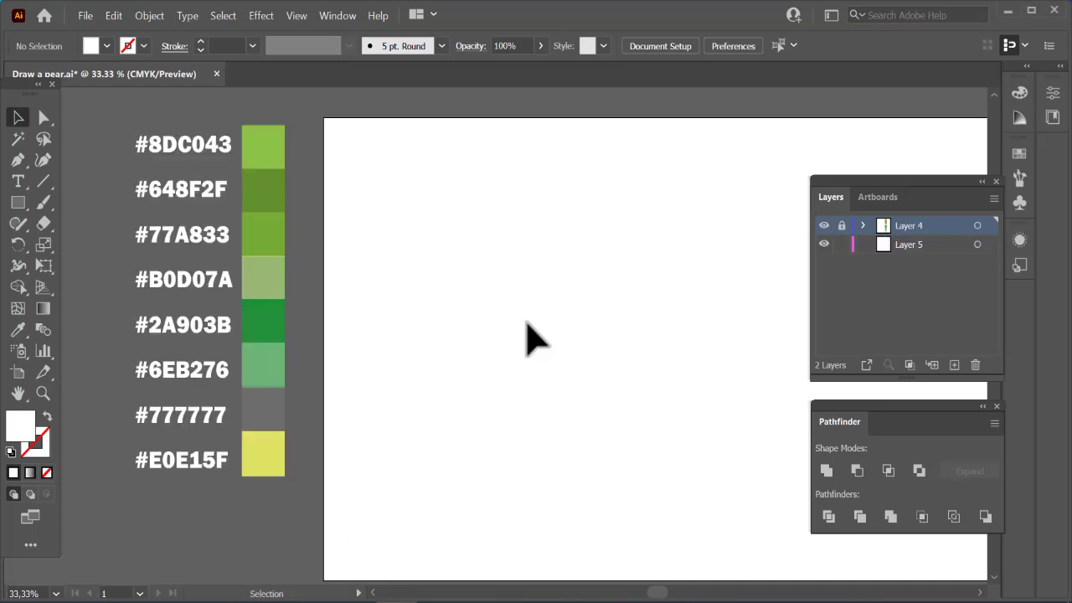
{"action": "left_click", "coordinate": [955, 365]}
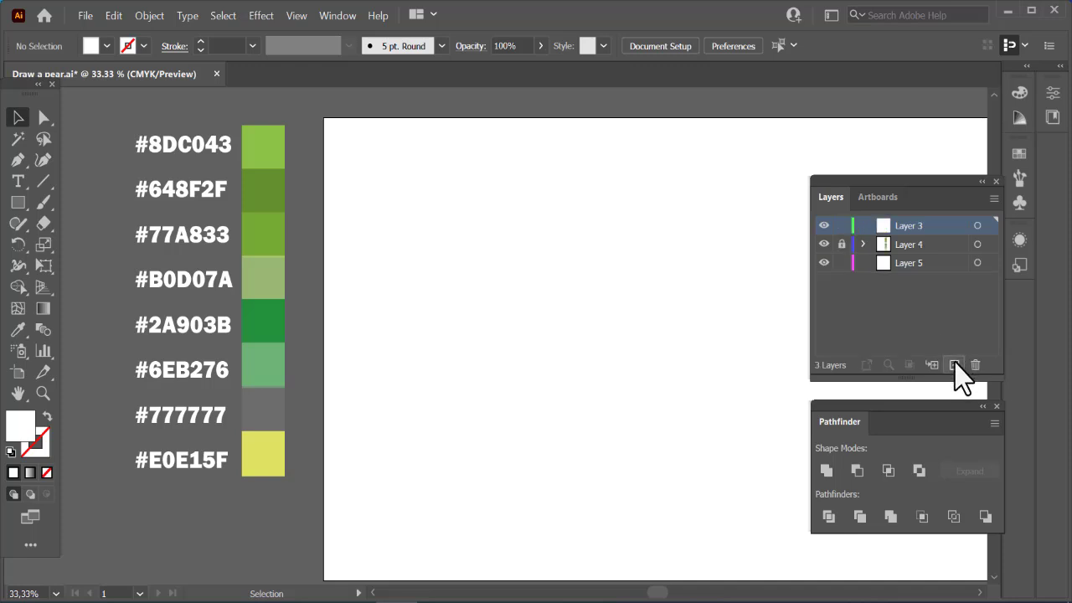
{"action": "left_click", "coordinate": [10, 452]}
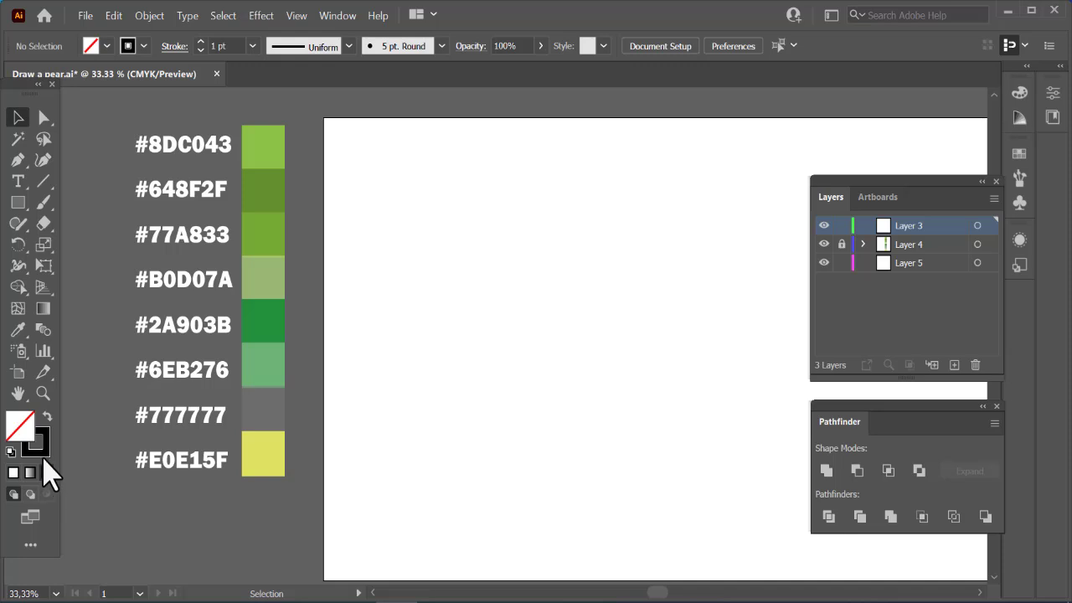
{"action": "left_click", "coordinate": [43, 455]}
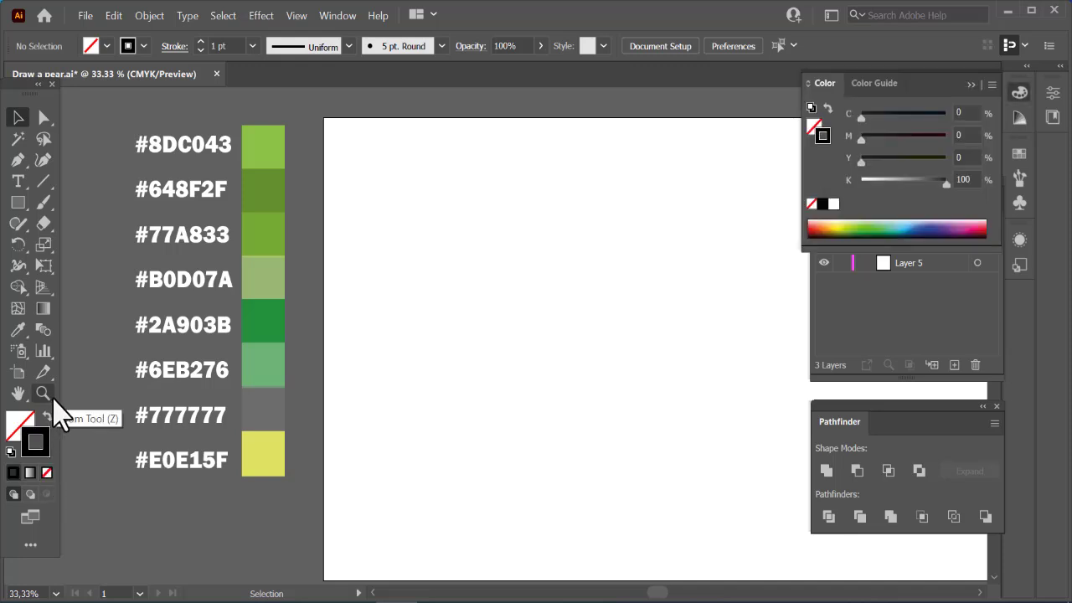
Set the stroke to 8 pt weight with round caps and round joins
{"action": "left_click", "coordinate": [176, 47]}
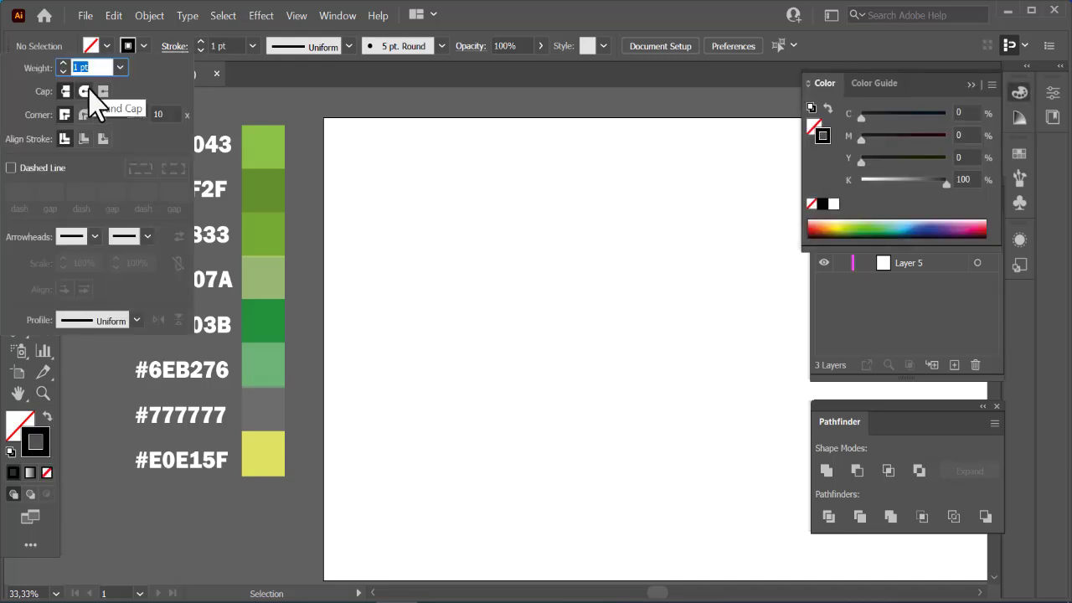
{"action": "left_click", "coordinate": [84, 91]}
{"action": "left_click", "coordinate": [84, 115]}
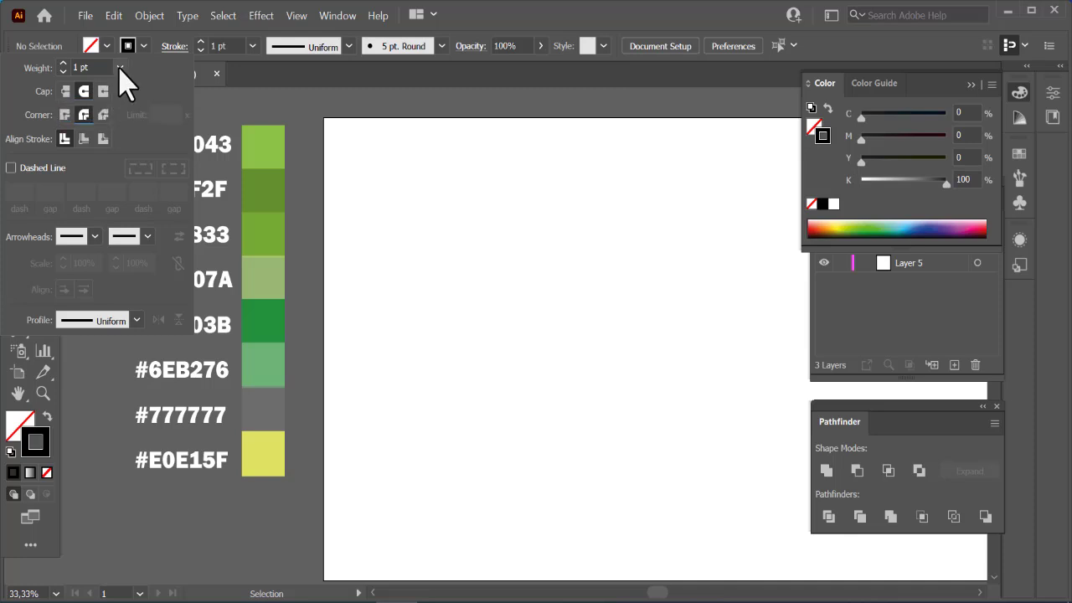
{"action": "left_click", "coordinate": [119, 67]}
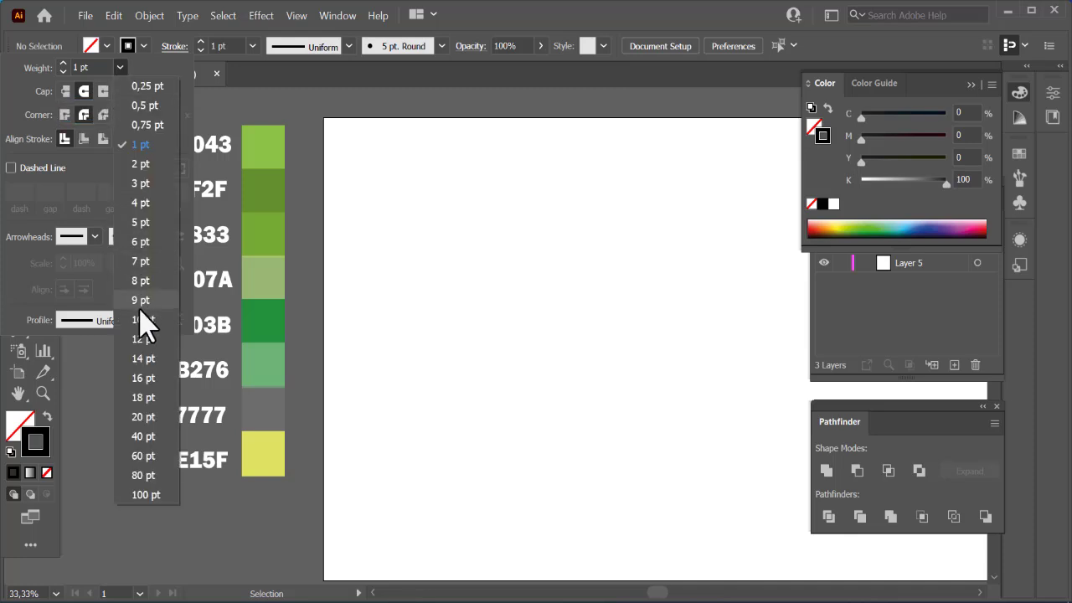
{"action": "left_click", "coordinate": [143, 284]}
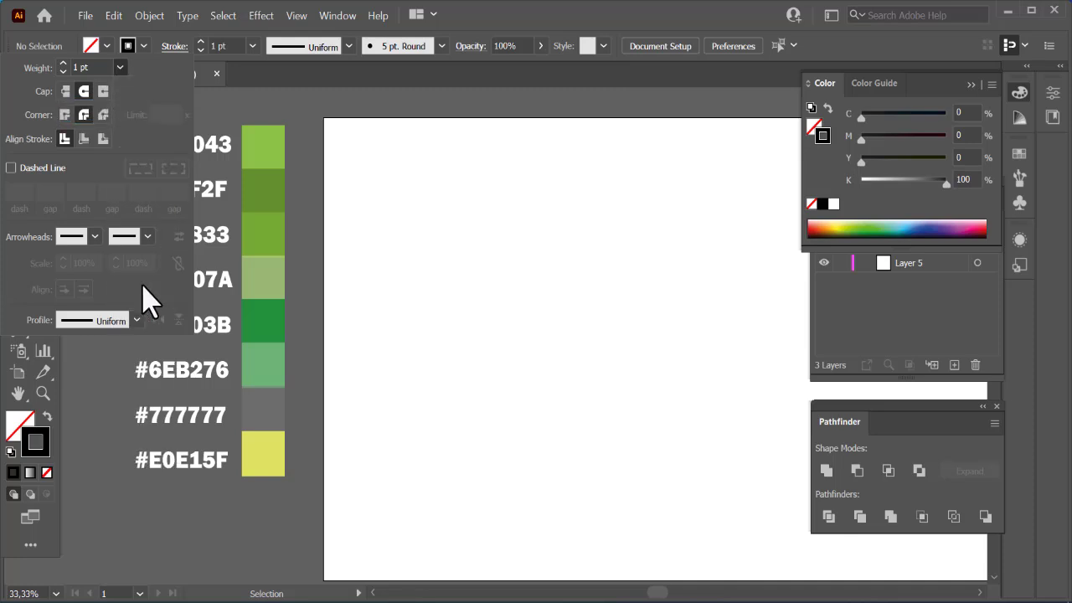
{"action": "left_click", "coordinate": [417, 376]}
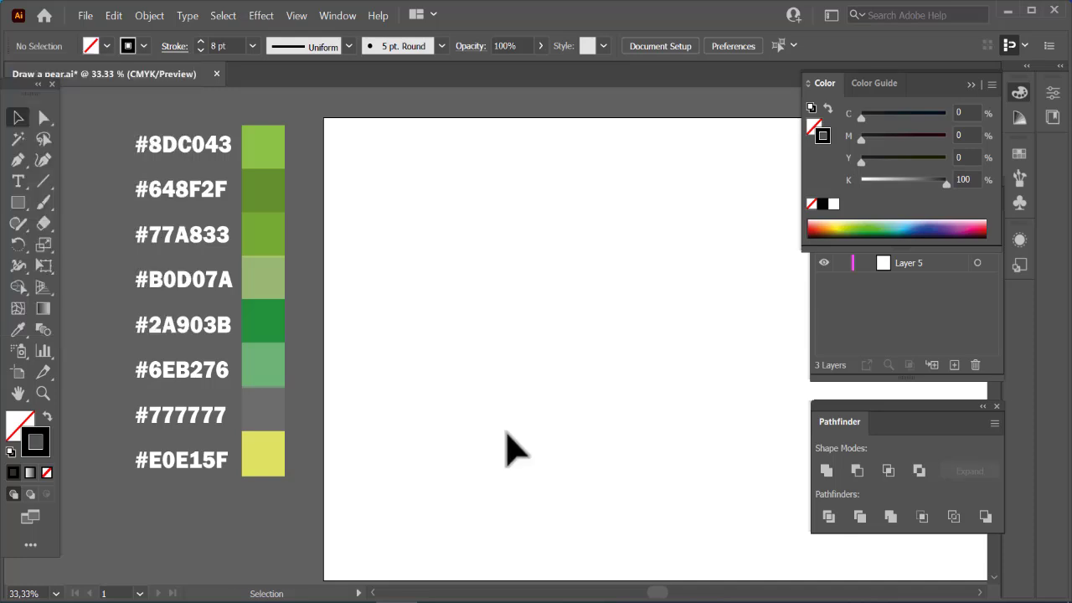
Draw a large, nearly circular ellipse in the middle of the artboard and a smaller one overlapping its top
{"action": "key", "text": "ctrl+minus"}
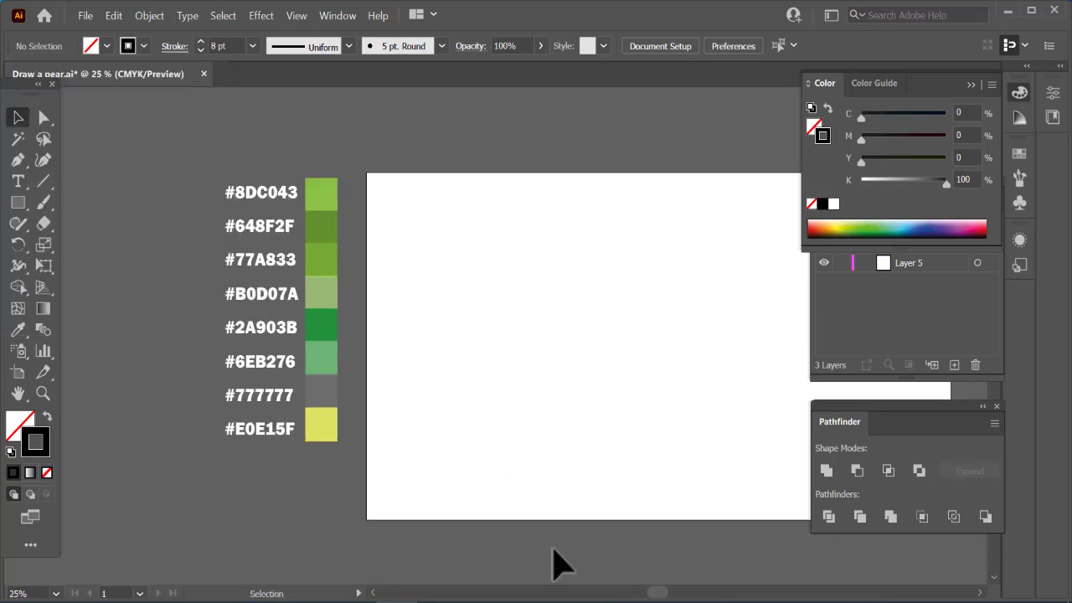
{"action": "left_click_drag", "start_coordinate": [662, 595], "coordinate": [680, 596]}
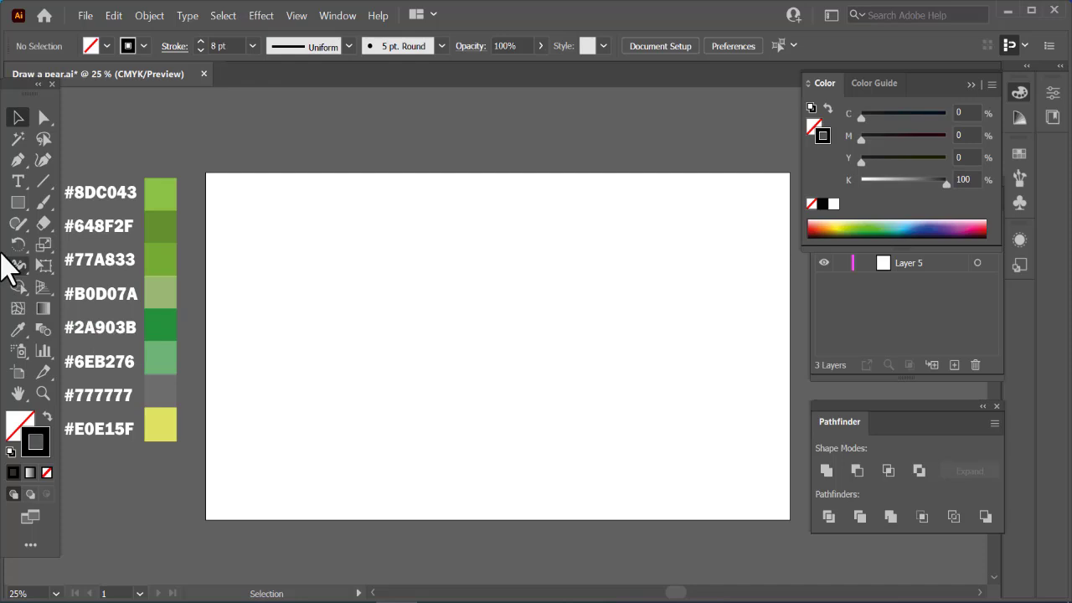
{"action": "left_click_drag", "start_coordinate": [16, 205], "coordinate": [94, 250]}
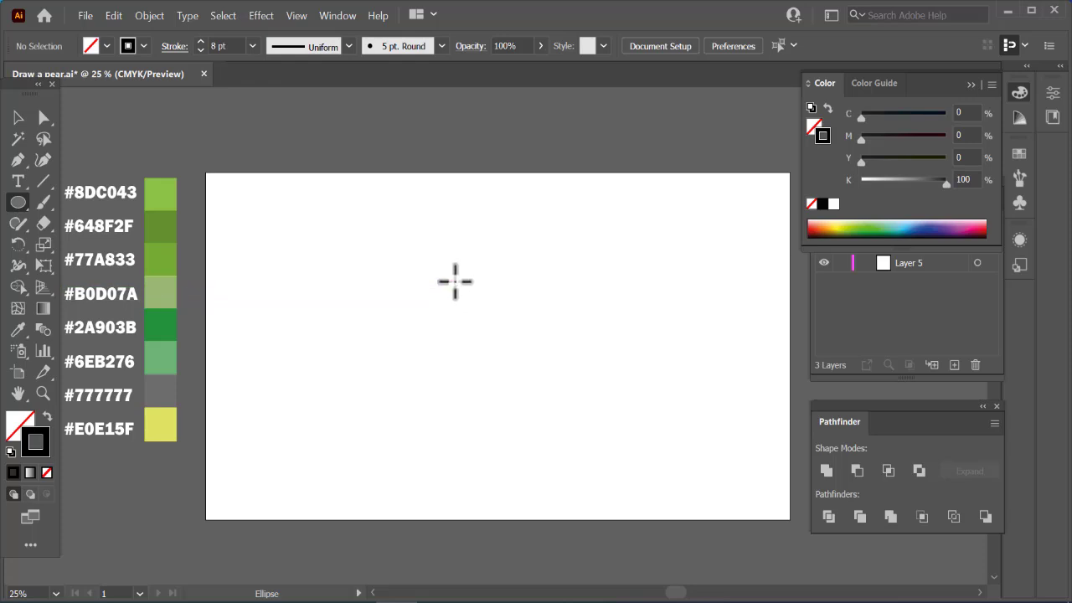
{"action": "mouse_move", "coordinate": [454, 282]}
{"action": "left_mouse_down"}
{"action": "mouse_move", "coordinate": [567, 430]}
{"action": "mouse_move", "coordinate": [528, 399]}
{"action": "left_mouse_up"}
{"action": "left_click_drag", "start_coordinate": [453, 282], "coordinate": [482, 364]}
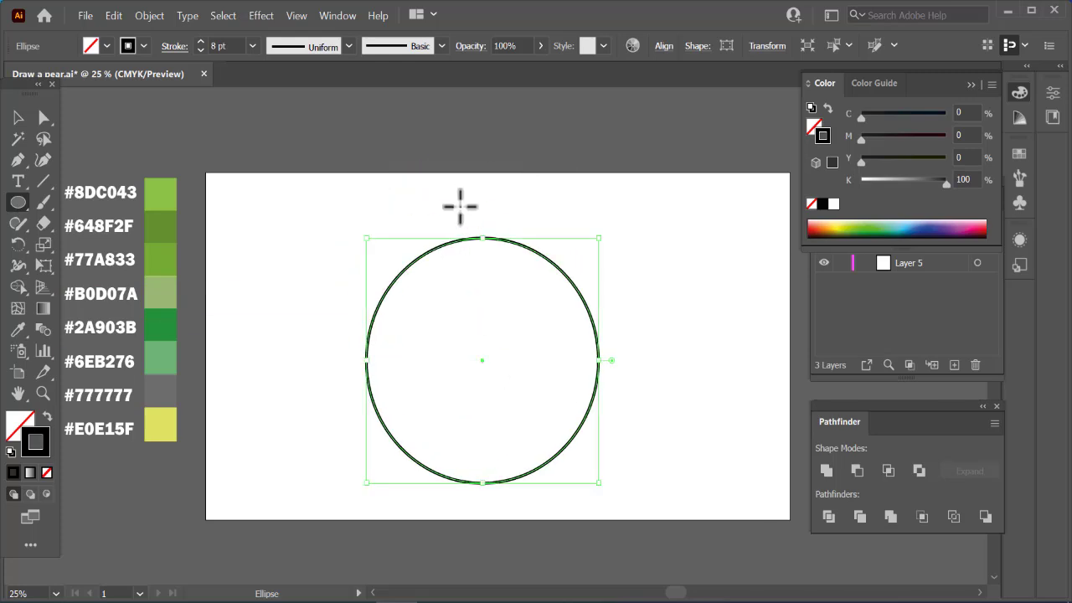
{"action": "left_click_drag", "start_coordinate": [446, 189], "coordinate": [489, 252]}
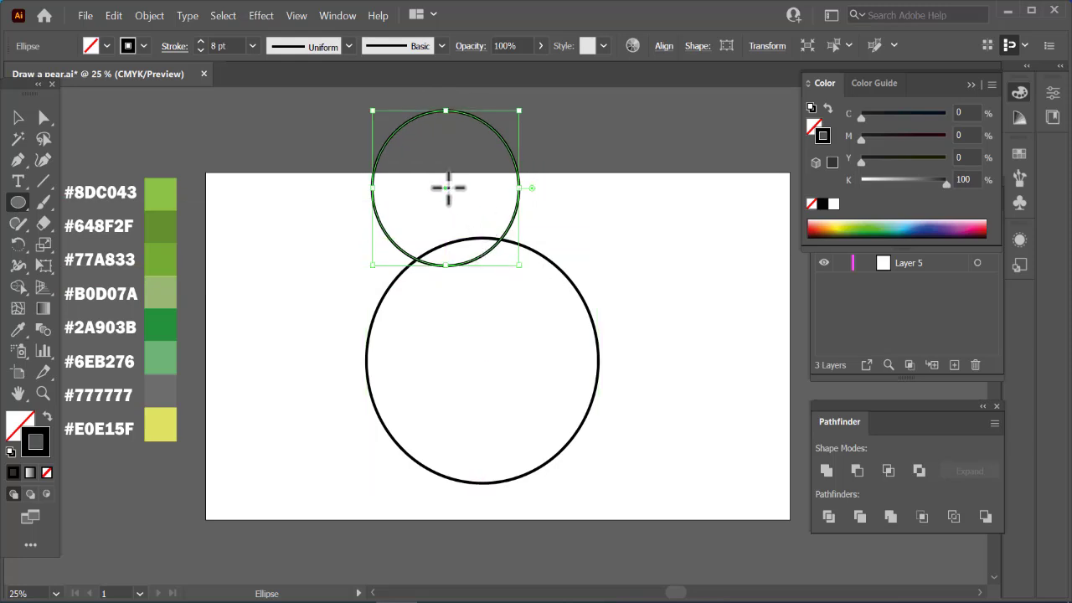
{"action": "left_click_drag", "start_coordinate": [445, 188], "coordinate": [486, 232]}
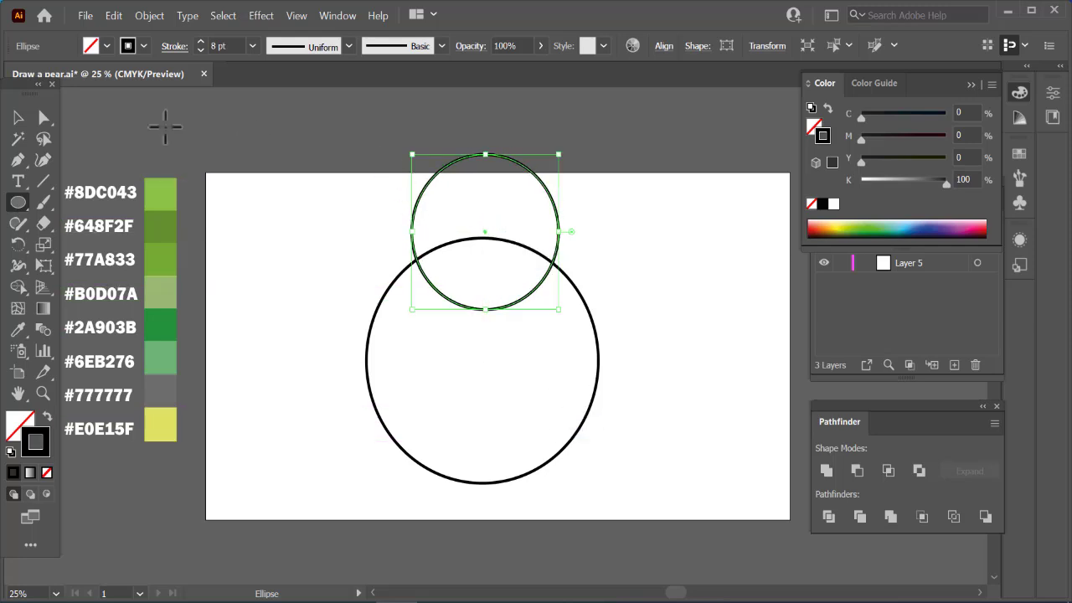
Scale both ellipses down together to fit inside the artboard and align their horizontal centers
{"action": "left_click", "coordinate": [19, 119]}
{"action": "left_click_drag", "start_coordinate": [351, 146], "coordinate": [639, 439]}
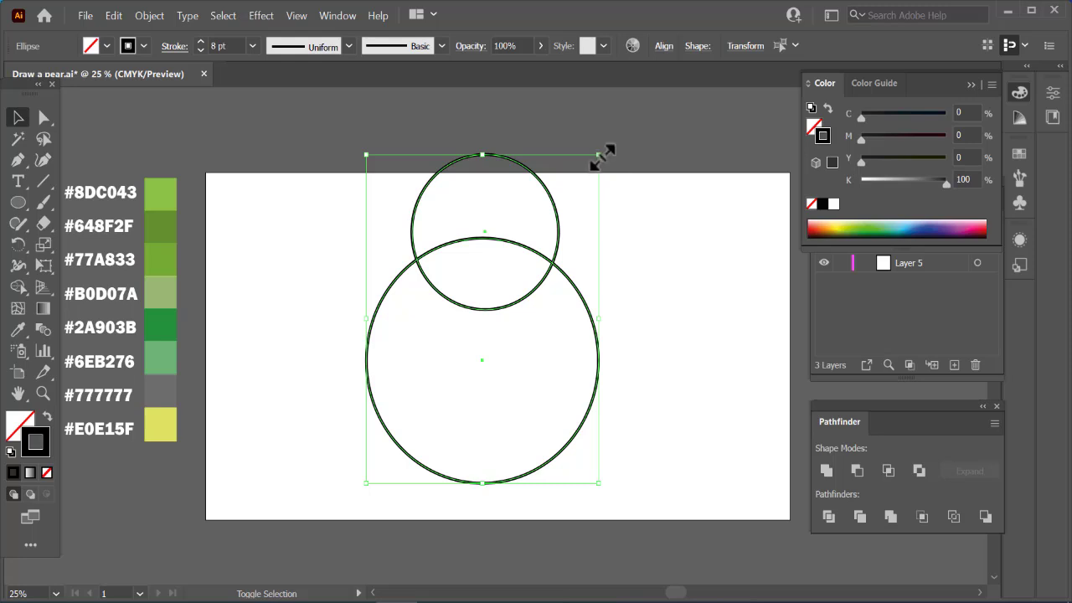
{"action": "left_click_drag", "start_coordinate": [598, 155], "coordinate": [579, 180]}
{"action": "left_click_drag", "start_coordinate": [506, 306], "coordinate": [511, 322]}
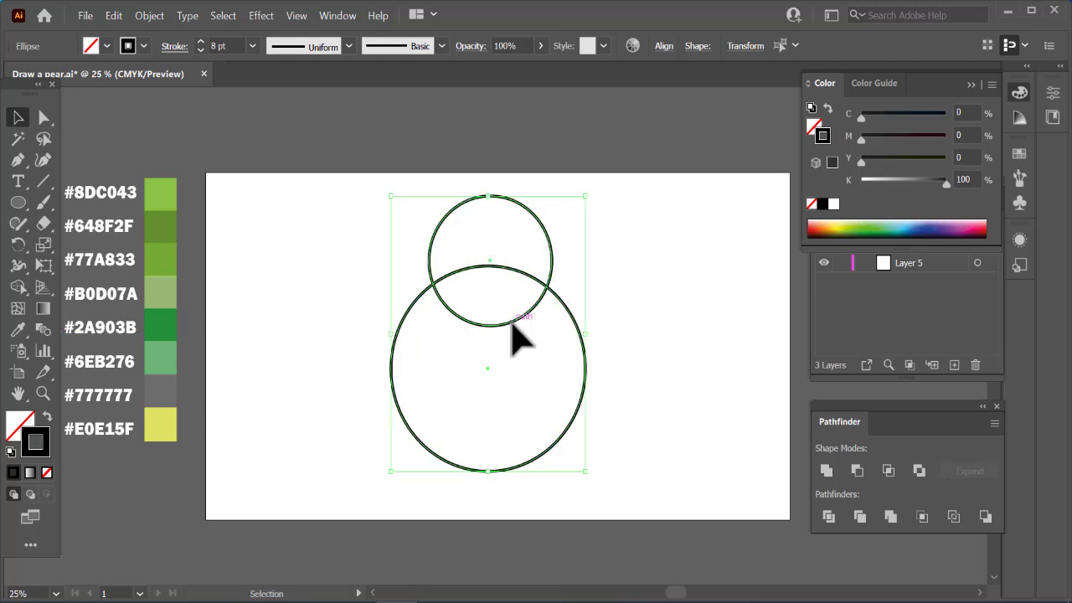
{"action": "left_click", "coordinate": [671, 43]}
{"action": "left_click", "coordinate": [526, 96]}
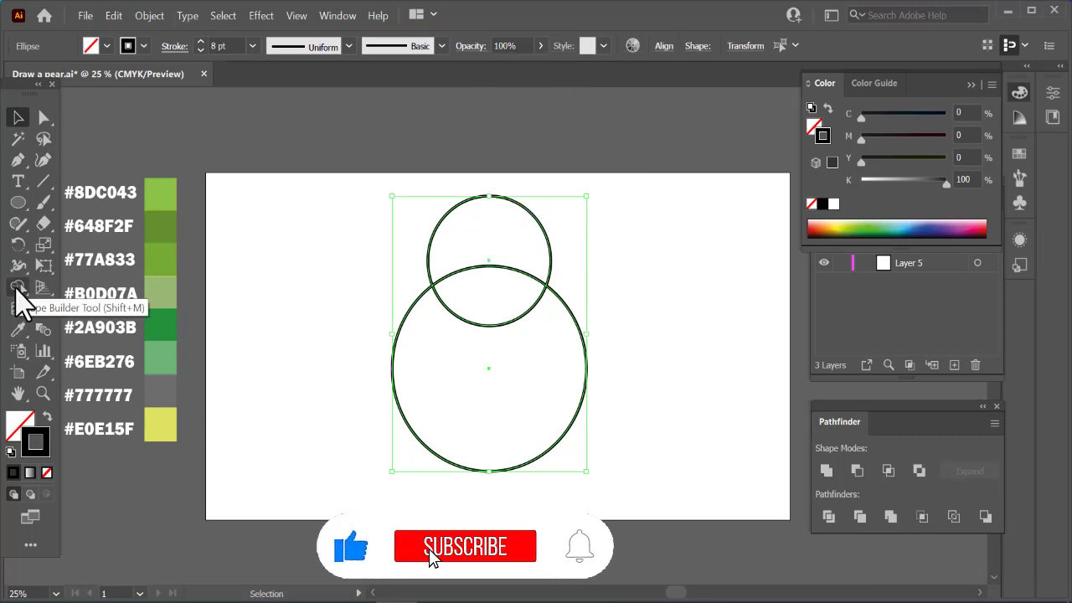
Remove the two arcs inside the ellipses' overlap with the Shape Builder tool, leaving only the outer outline
{"action": "left_click", "coordinate": [488, 269]}
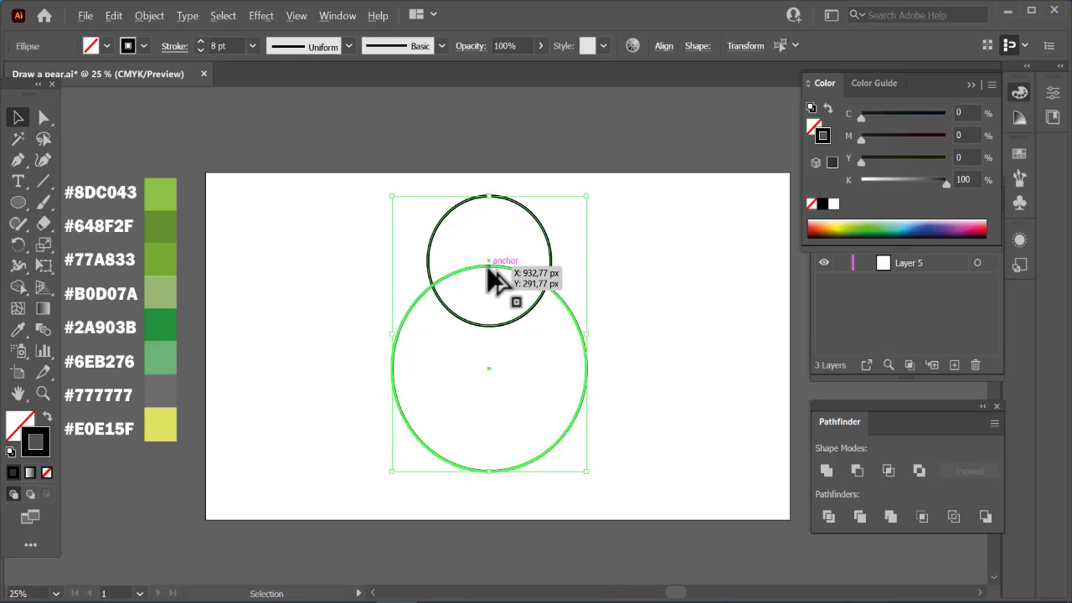
{"action": "left_click", "coordinate": [18, 286]}
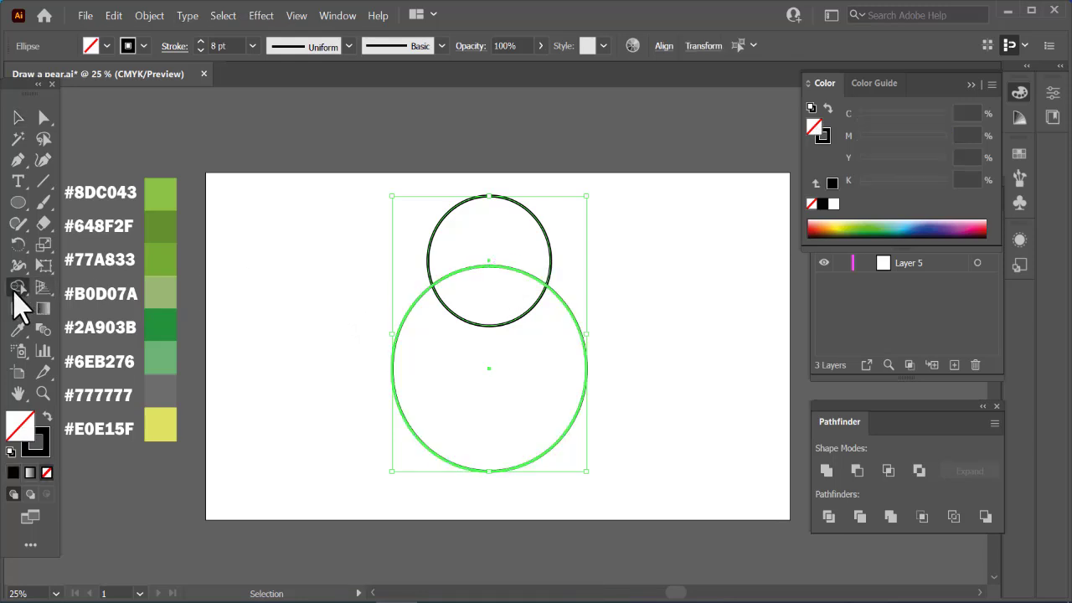
{"action": "left_click", "coordinate": [493, 269]}
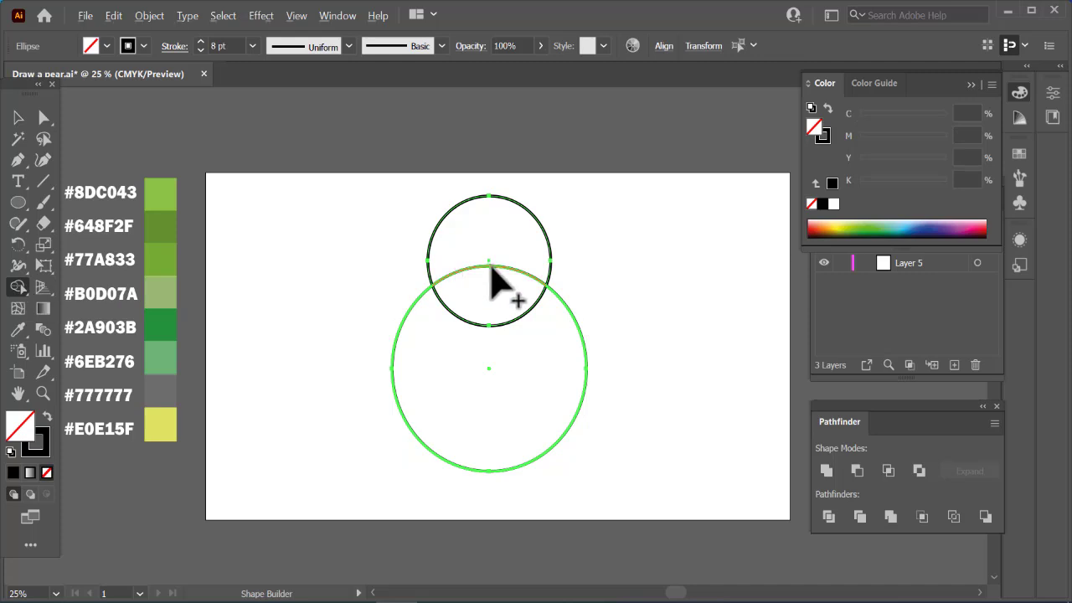
{"action": "left_click", "coordinate": [491, 267], "text": "alt"}
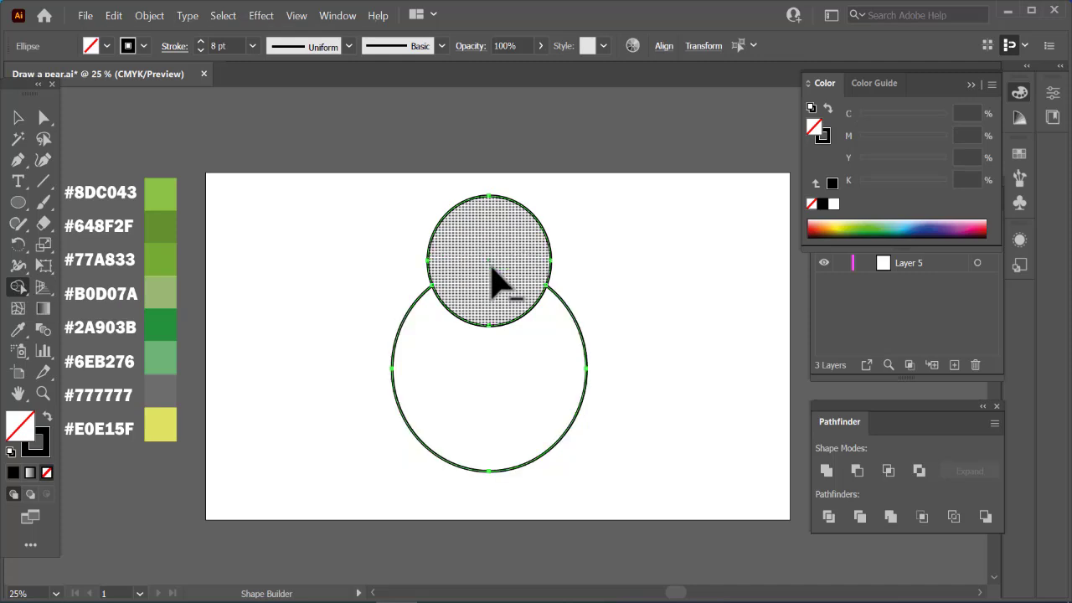
{"action": "left_click", "coordinate": [492, 339]}
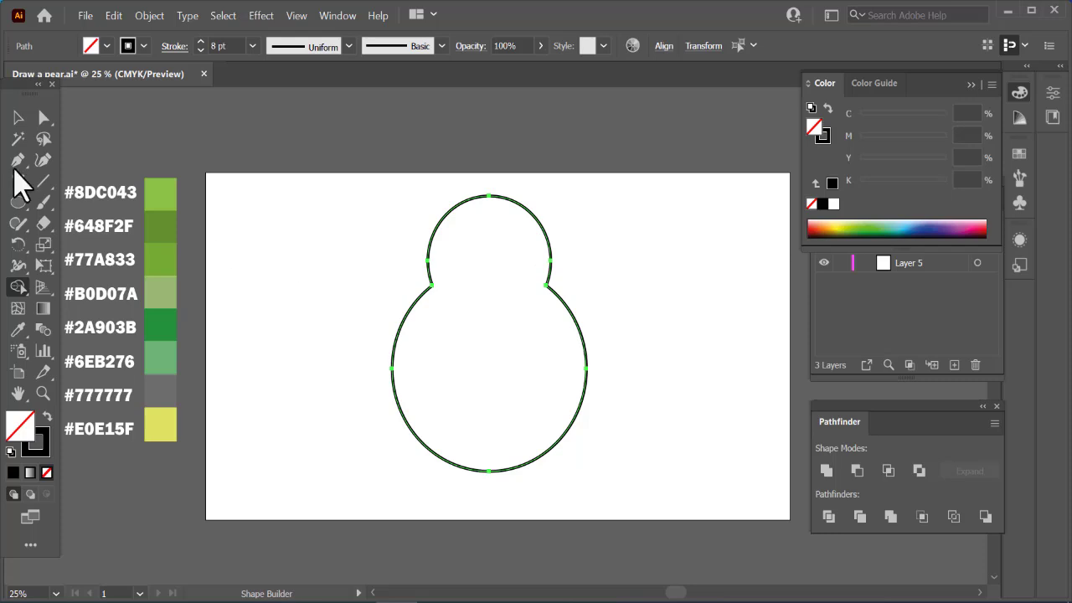
{"action": "left_click", "coordinate": [19, 119]}
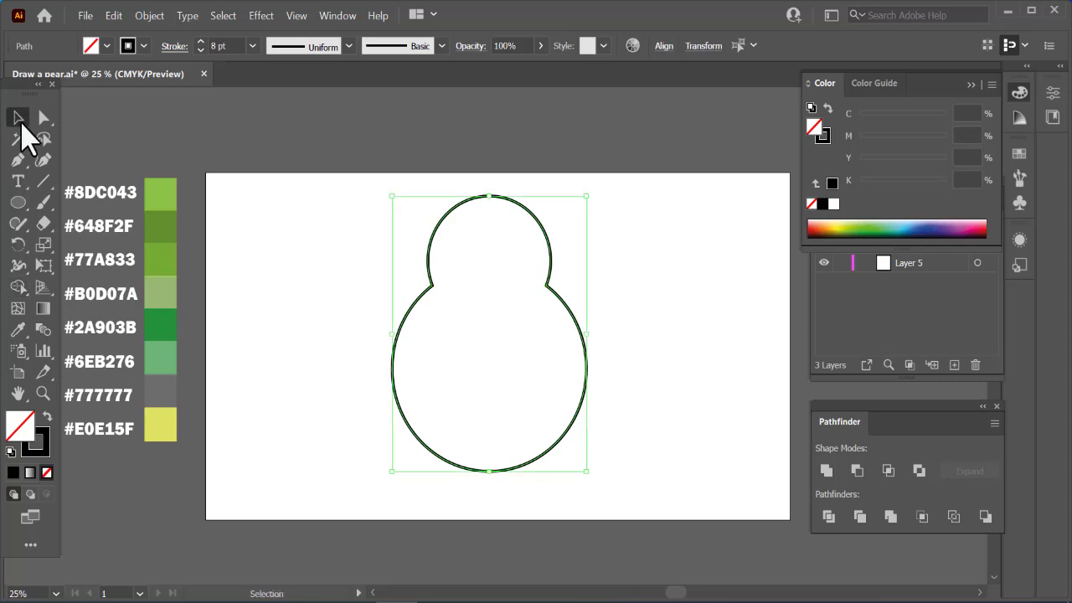
Join the remaining outline segments into one continuous path
{"action": "left_click", "coordinate": [379, 129]}
{"action": "left_click_drag", "start_coordinate": [376, 182], "coordinate": [626, 473]}
{"action": "right_click", "coordinate": [541, 411]}
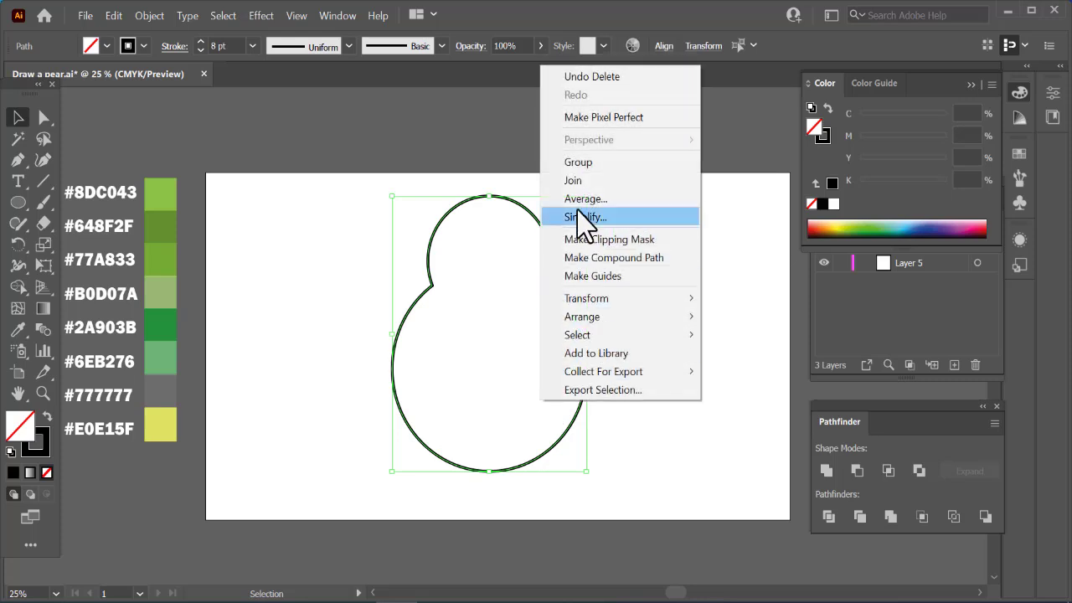
{"action": "left_click", "coordinate": [578, 181]}
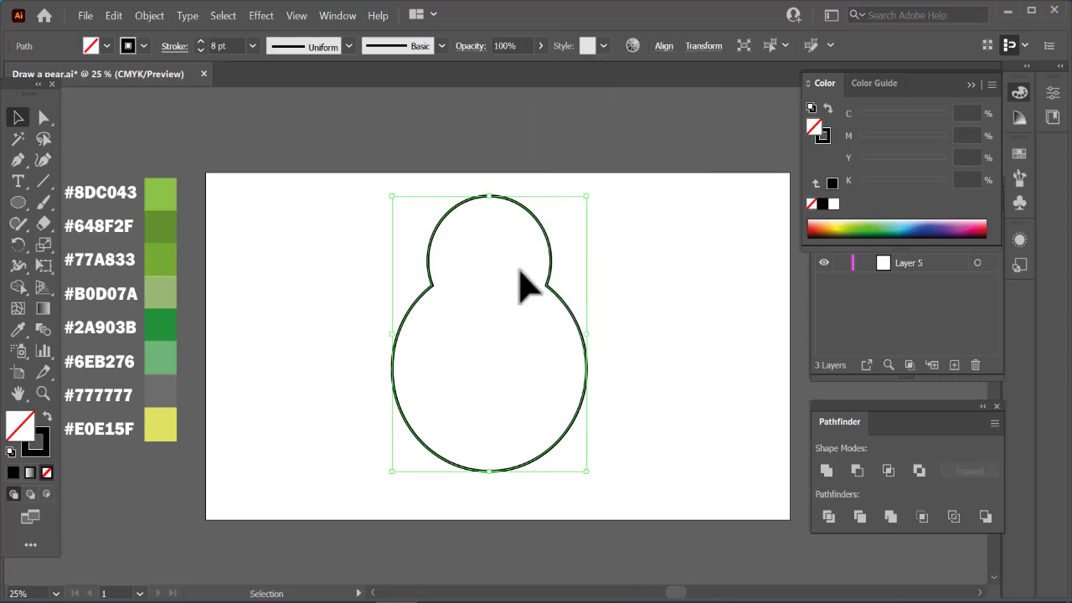
{"action": "left_click", "coordinate": [591, 322]}
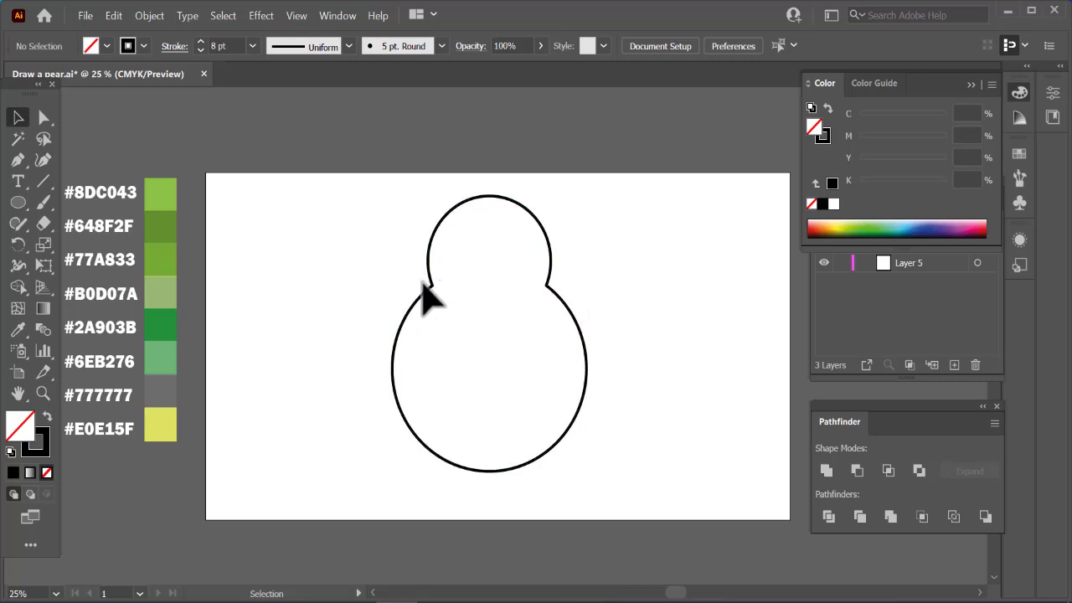
Try to round the left and right neck corners of the outline together with their live corner handles
{"action": "left_click", "coordinate": [558, 286]}
{"action": "left_click", "coordinate": [44, 117]}
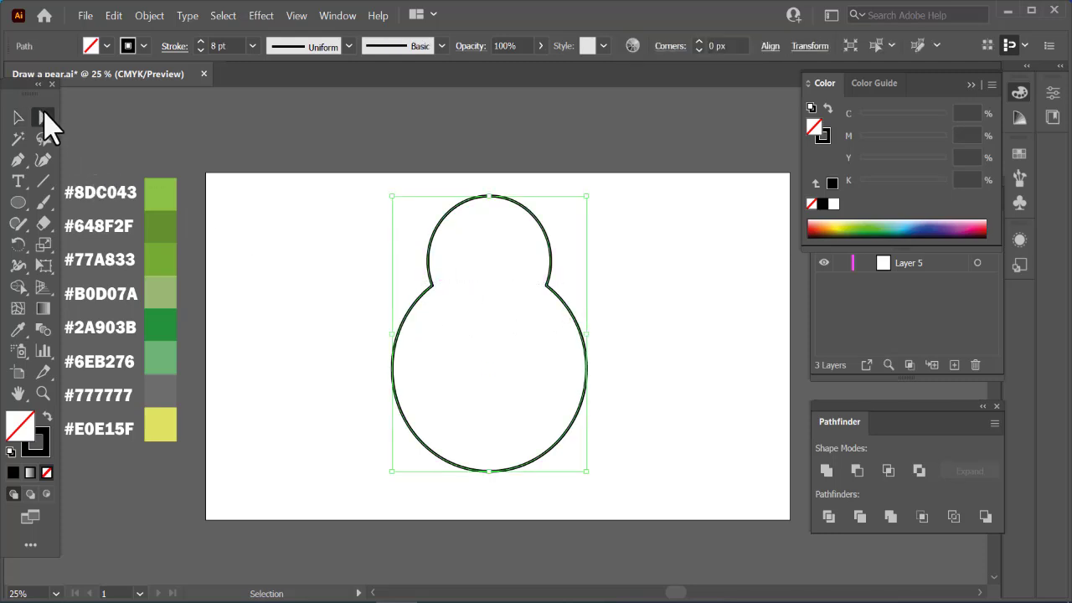
{"action": "left_click", "coordinate": [546, 287]}
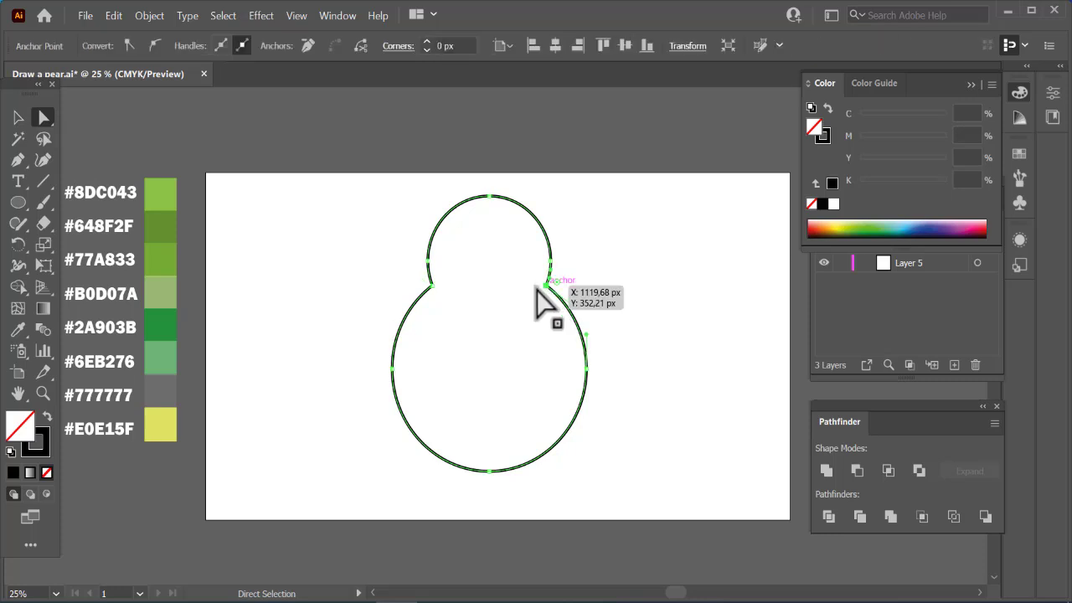
{"action": "left_click", "coordinate": [432, 288], "text": "alt"}
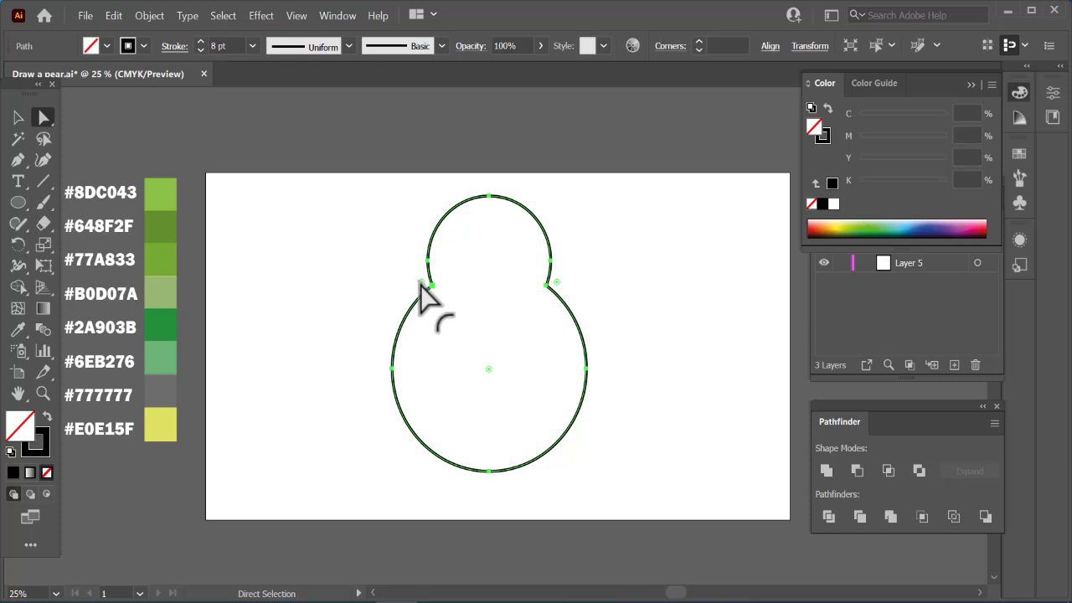
{"action": "left_click_drag", "start_coordinate": [421, 284], "coordinate": [380, 280]}
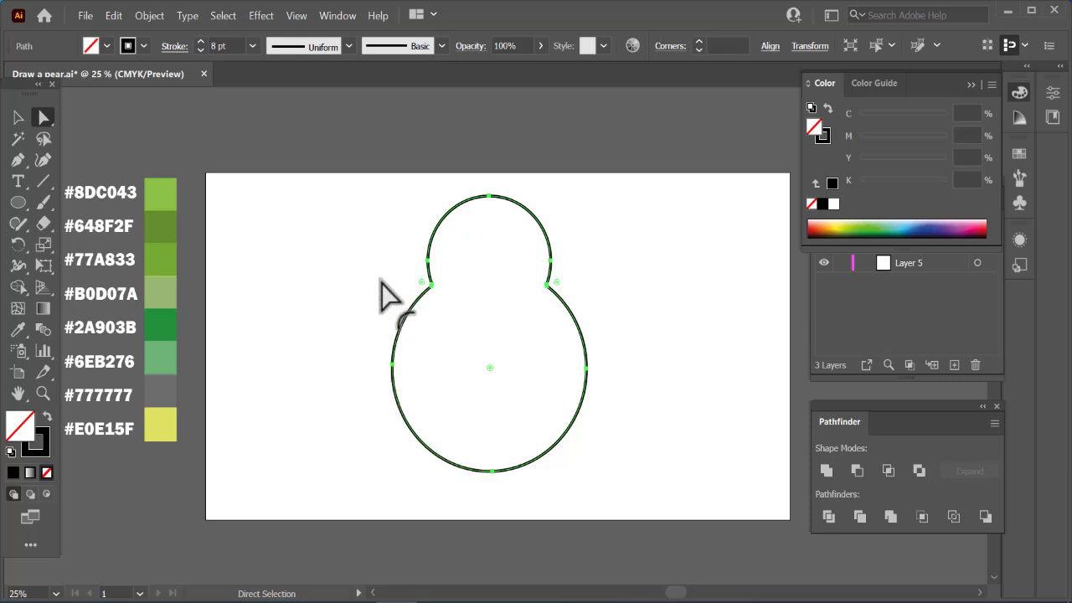
{"action": "left_click_drag", "start_coordinate": [557, 283], "coordinate": [596, 283]}
{"action": "left_click", "coordinate": [667, 300]}
Round the right neck corner to a radius of about 195 px and round the left neck corner to match, forming a smooth pear outline
{"action": "left_click_drag", "start_coordinate": [527, 273], "coordinate": [574, 356]}
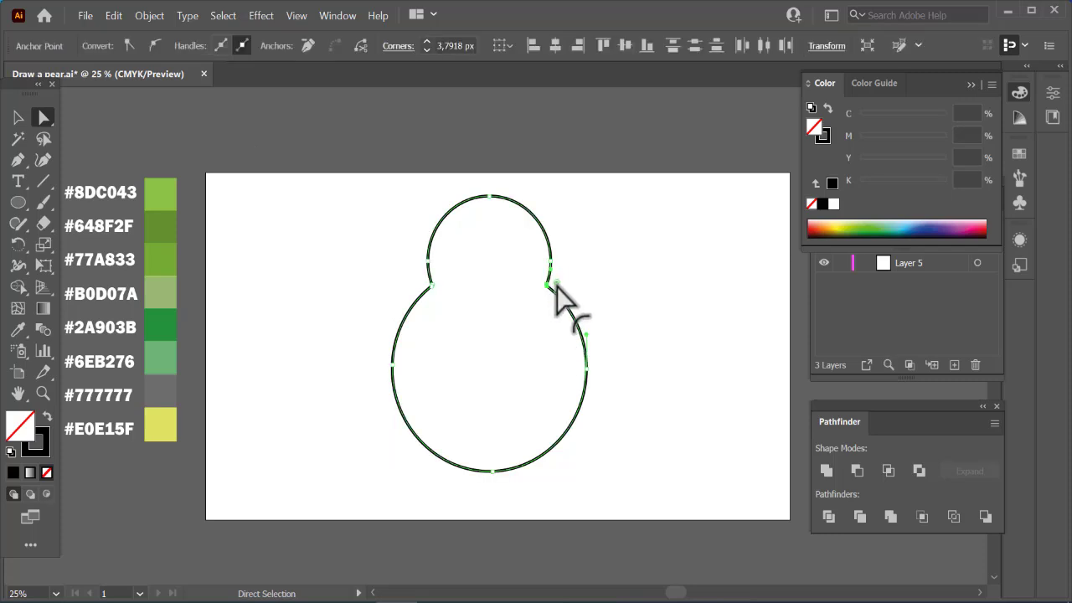
{"action": "left_click_drag", "start_coordinate": [556, 289], "coordinate": [617, 304]}
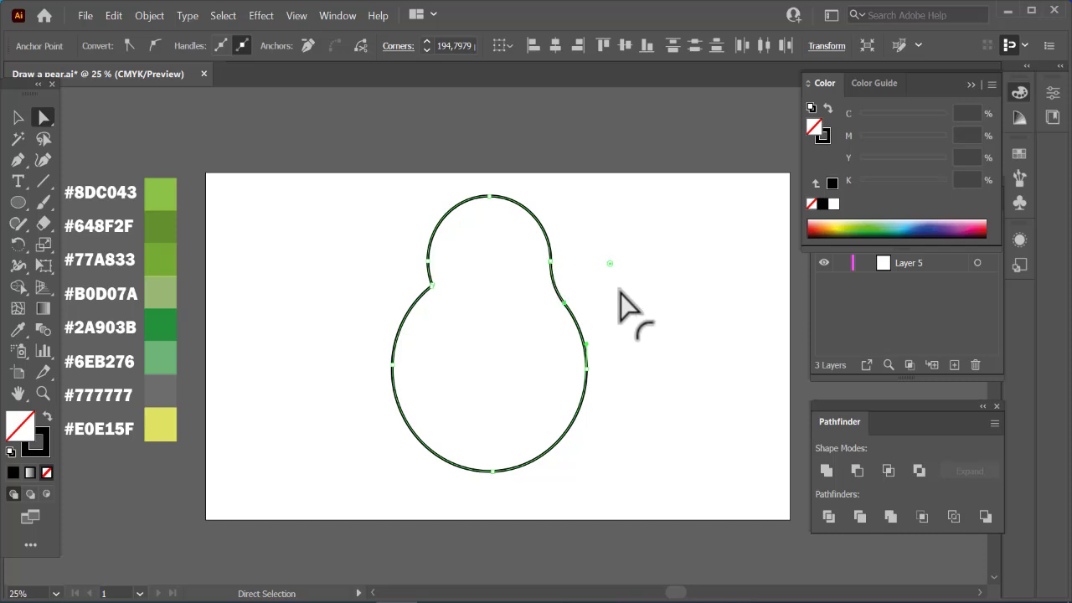
{"action": "left_click_drag", "start_coordinate": [439, 269], "coordinate": [397, 351]}
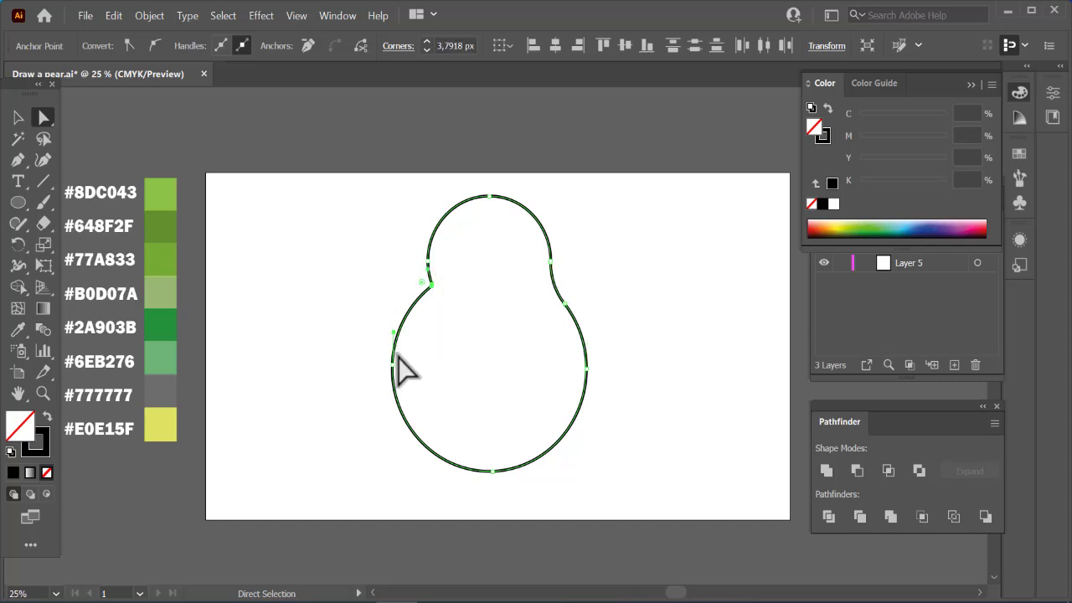
{"action": "left_click_drag", "start_coordinate": [423, 282], "coordinate": [305, 304]}
{"action": "left_click", "coordinate": [609, 269]}
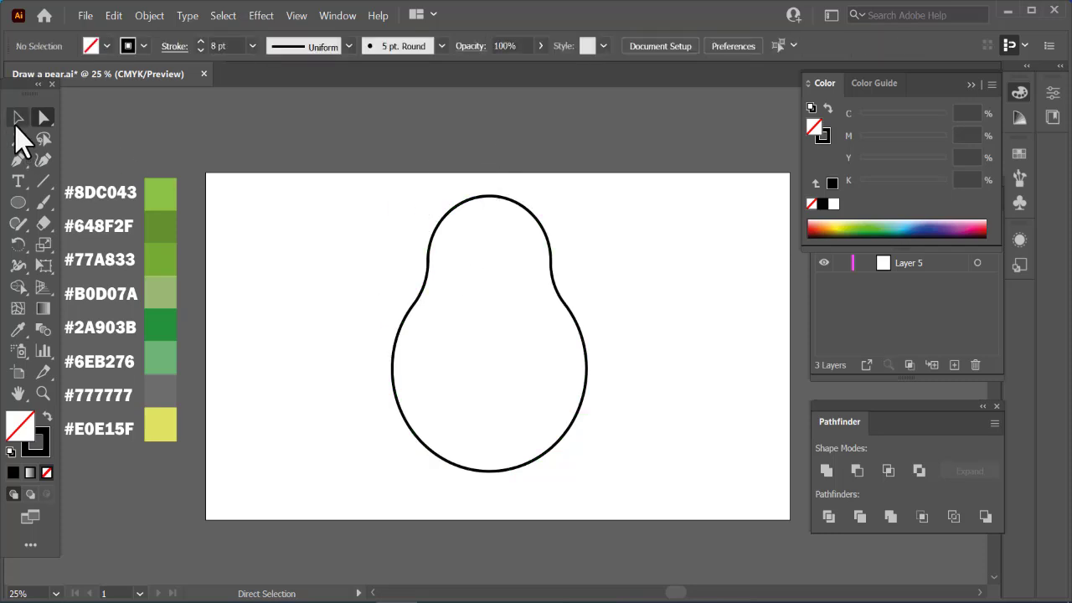
Scale the pear outline down slightly and position it in the lower centre of the artboard, leaving room above for a stem
{"action": "left_click", "coordinate": [18, 118]}
{"action": "left_click_drag", "start_coordinate": [480, 199], "coordinate": [481, 223]}
{"action": "left_click_drag", "start_coordinate": [590, 223], "coordinate": [584, 233]}
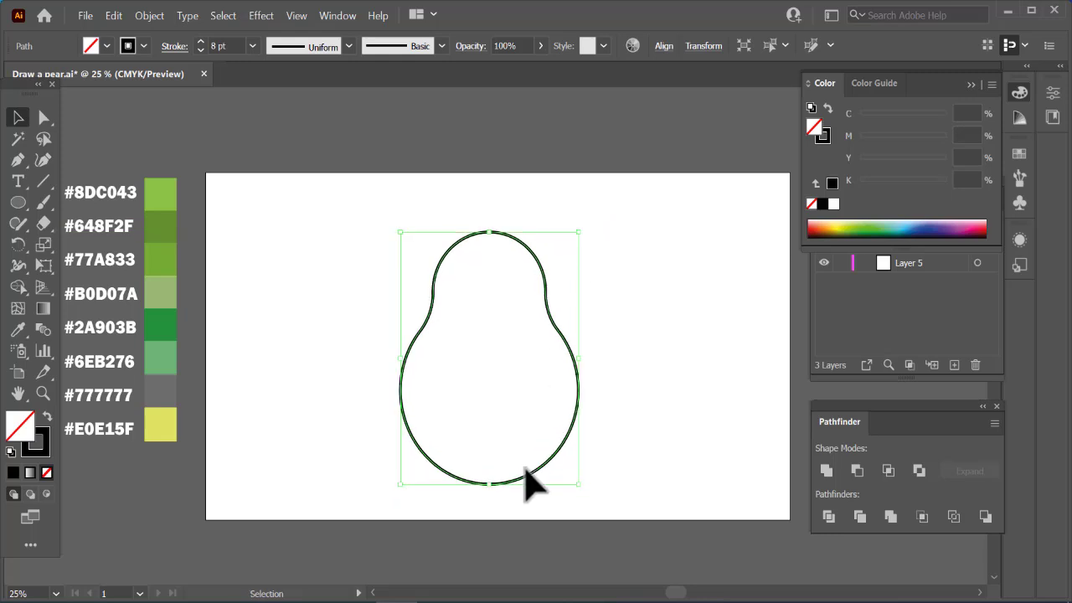
{"action": "left_click_drag", "start_coordinate": [524, 483], "coordinate": [530, 487]}
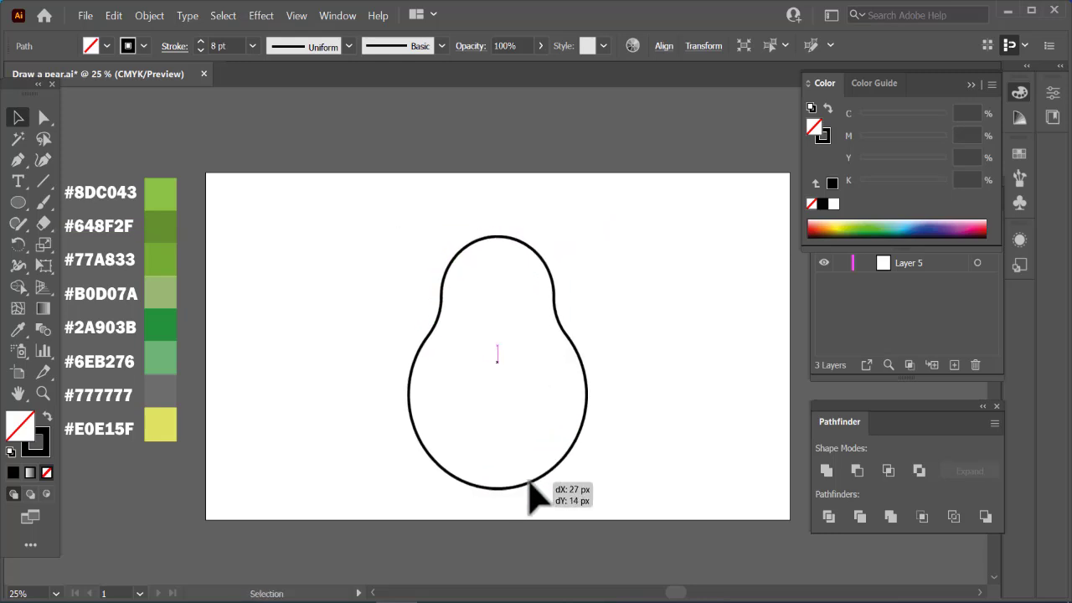
{"action": "left_click", "coordinate": [645, 356]}
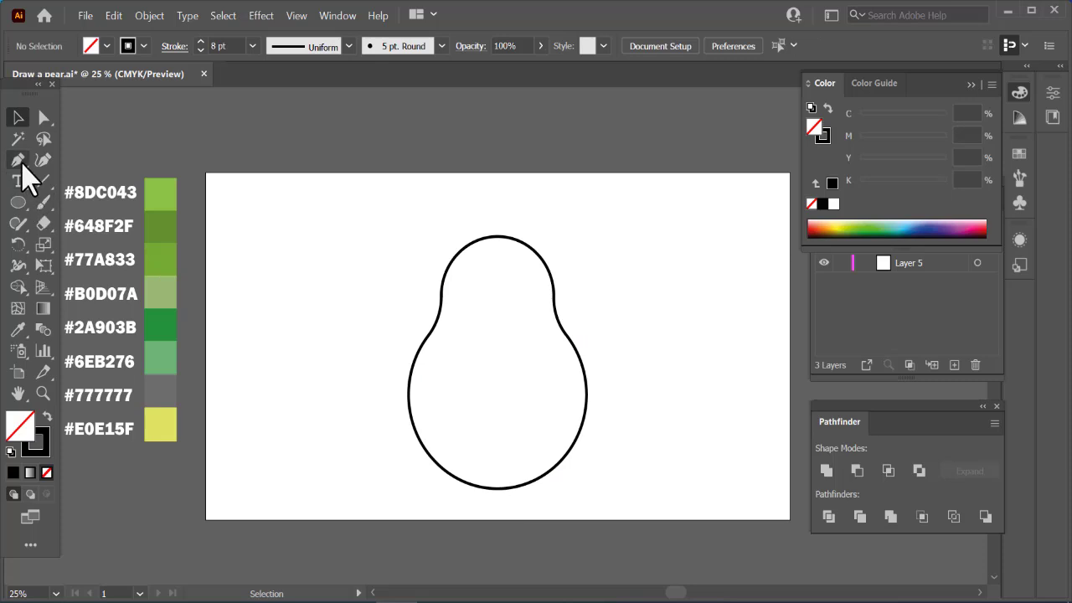
Draw a closed, slanted five-point stem with the Pen tool, rising from inside the pear's top and widening to a pointed tip
{"action": "left_click", "coordinate": [492, 256]}
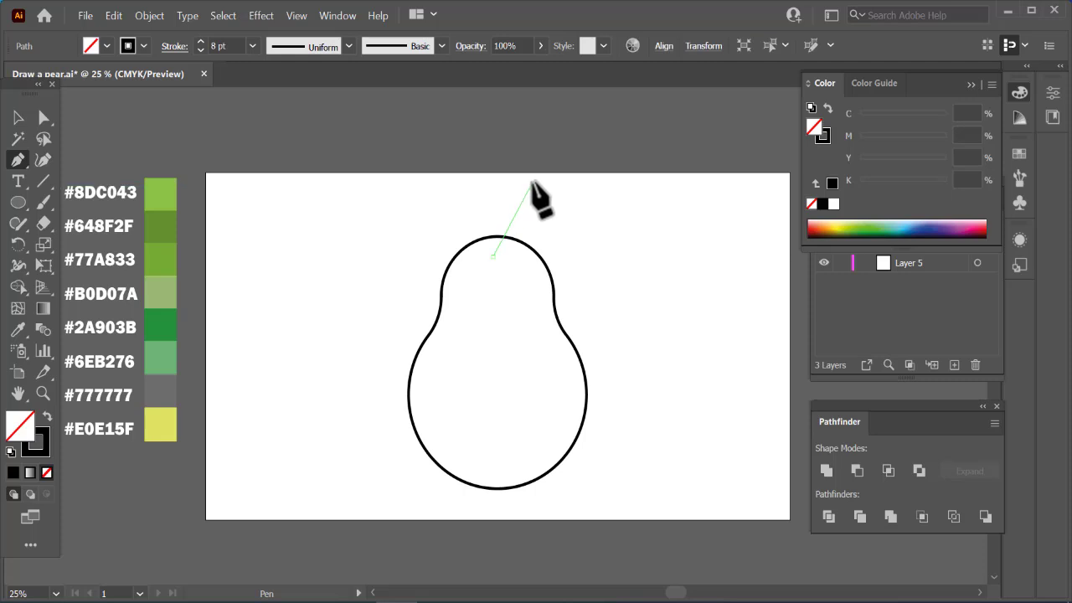
{"action": "left_click", "coordinate": [531, 183]}
{"action": "left_click", "coordinate": [562, 196]}
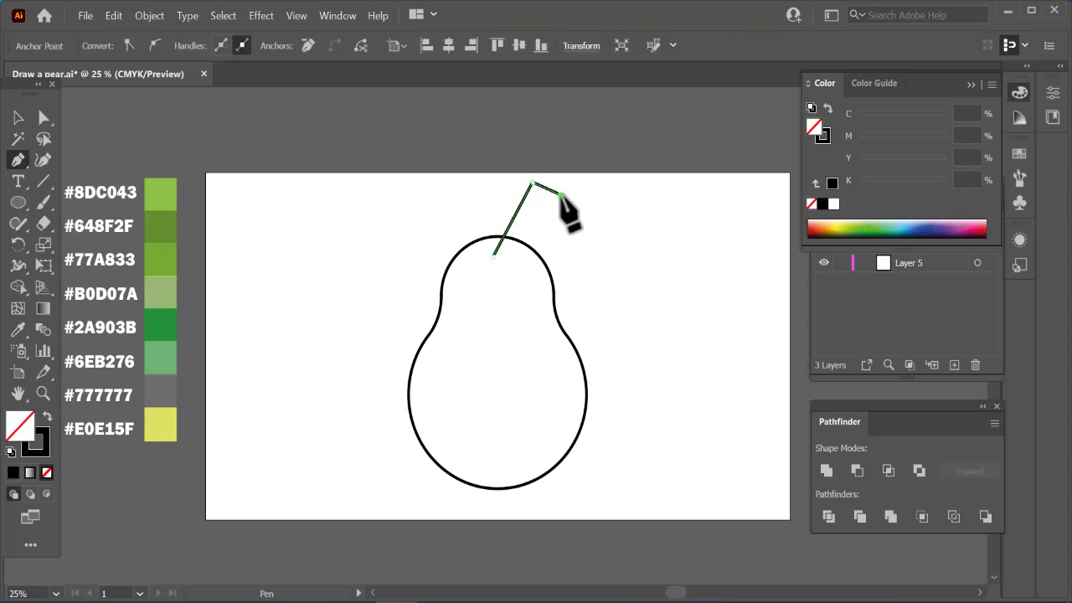
{"action": "left_click", "coordinate": [538, 203]}
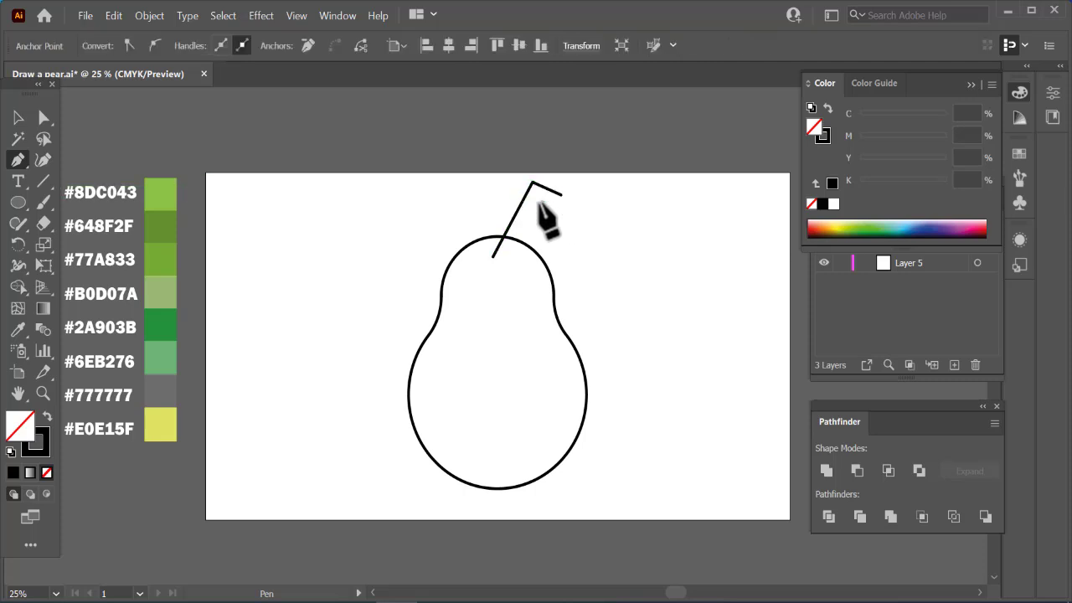
{"action": "left_click", "coordinate": [504, 259]}
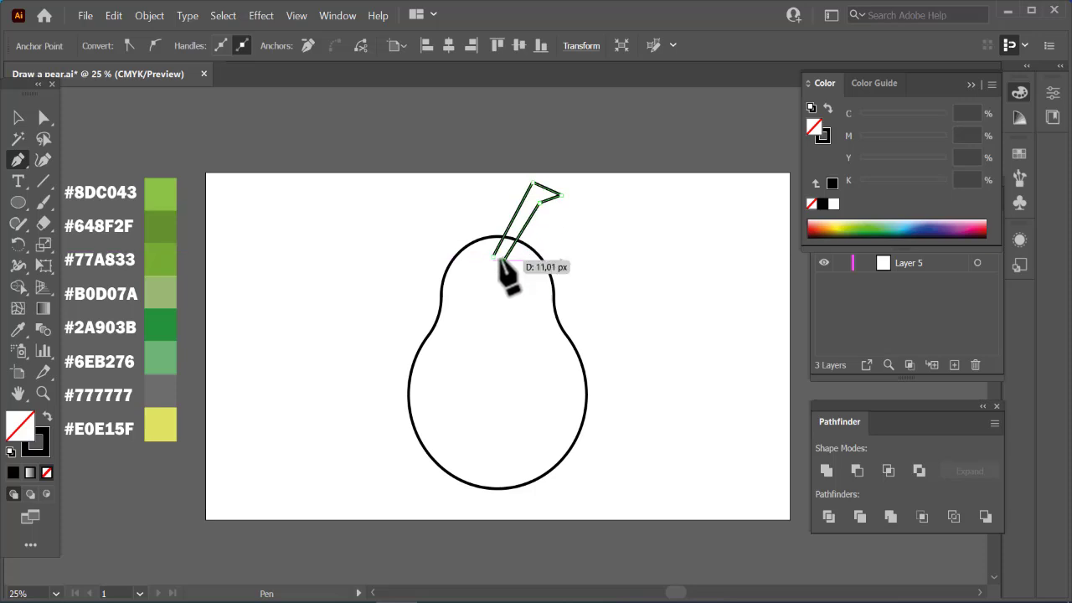
{"action": "left_click", "coordinate": [495, 255]}
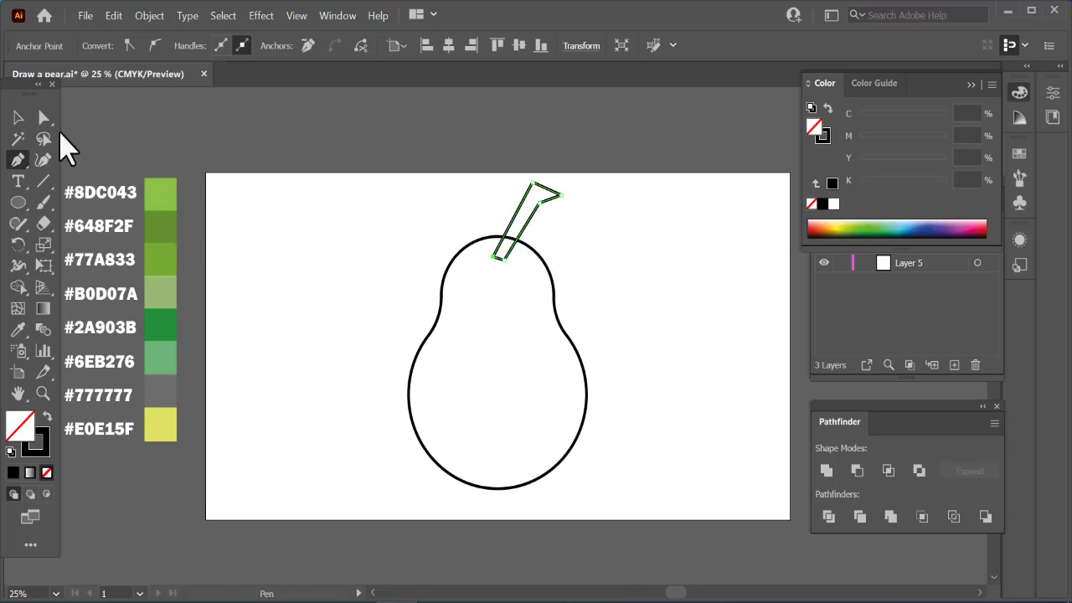
Round the stem's inner bend to about 72 px, its pointed tip to about 20 px and its upper-left corner to about 38 px
{"action": "left_click", "coordinate": [44, 117]}
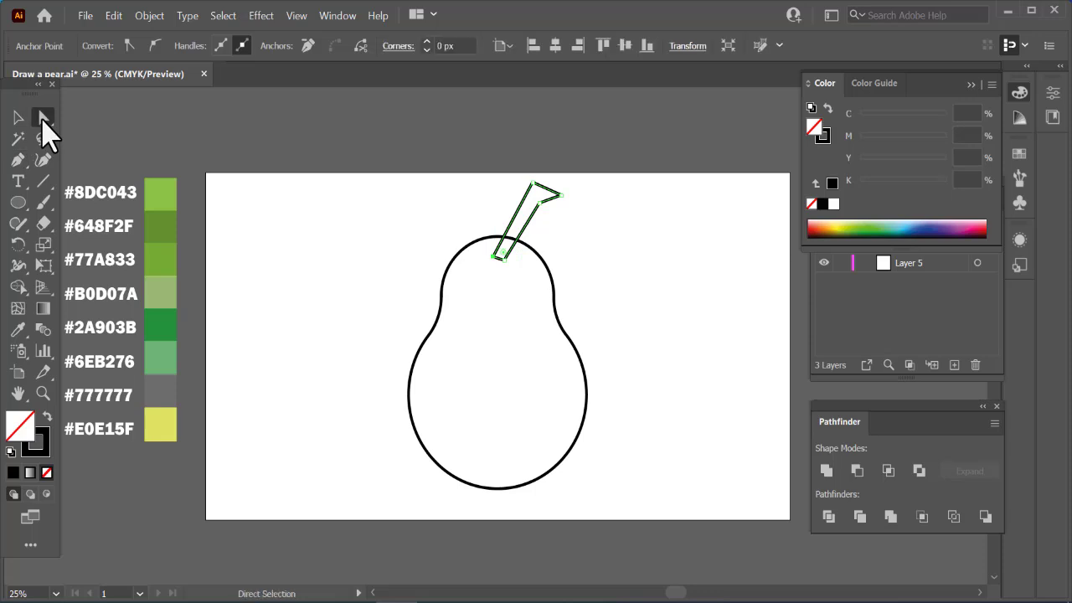
{"action": "left_click", "coordinate": [541, 206]}
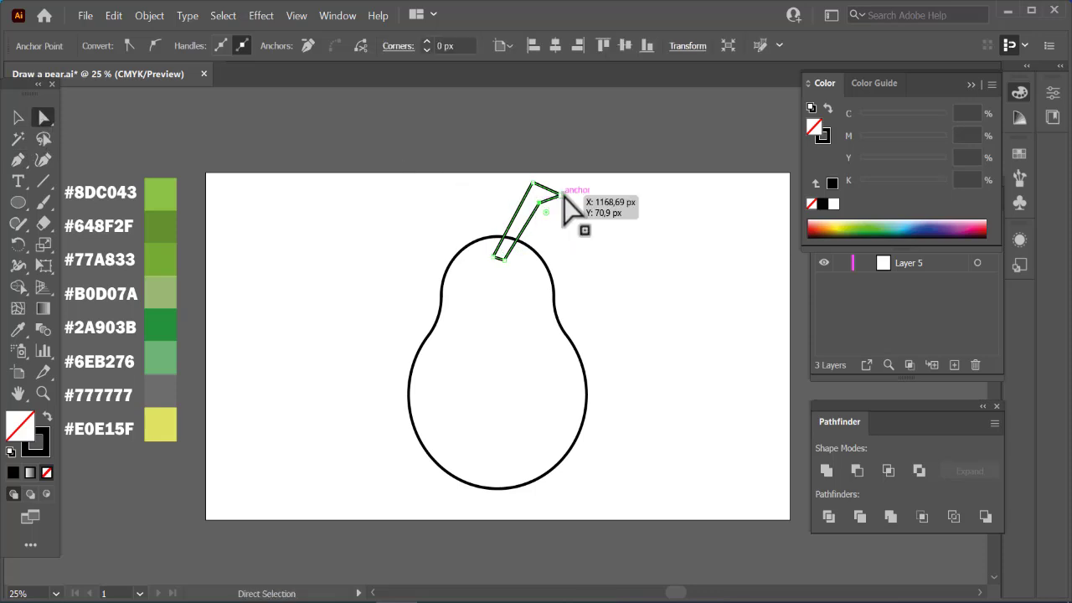
{"action": "left_click_drag", "start_coordinate": [545, 213], "coordinate": [556, 223]}
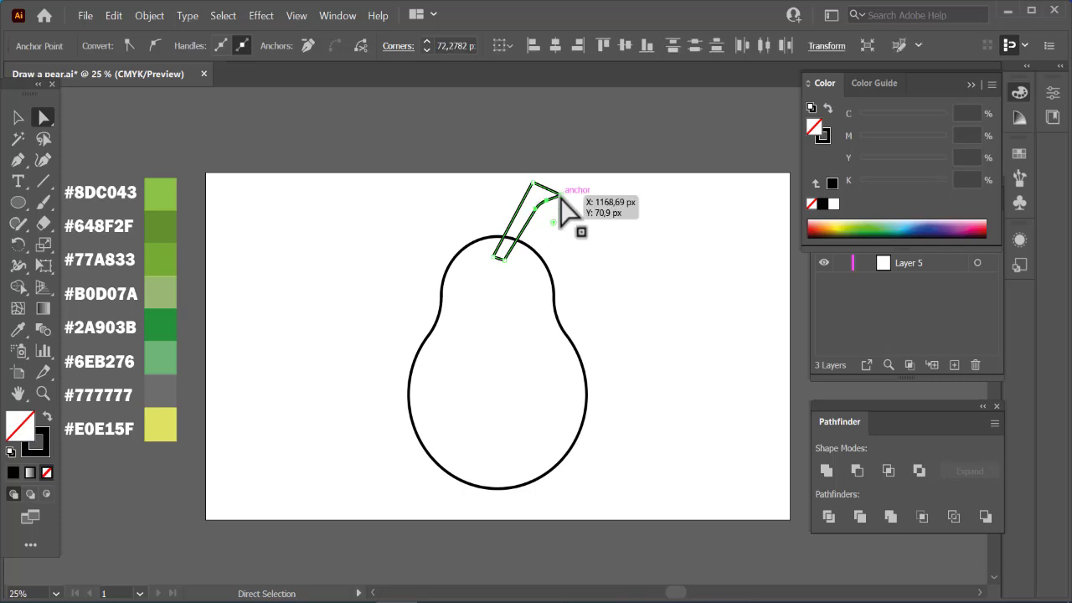
{"action": "left_click", "coordinate": [561, 196]}
{"action": "left_click_drag", "start_coordinate": [553, 210], "coordinate": [555, 213]}
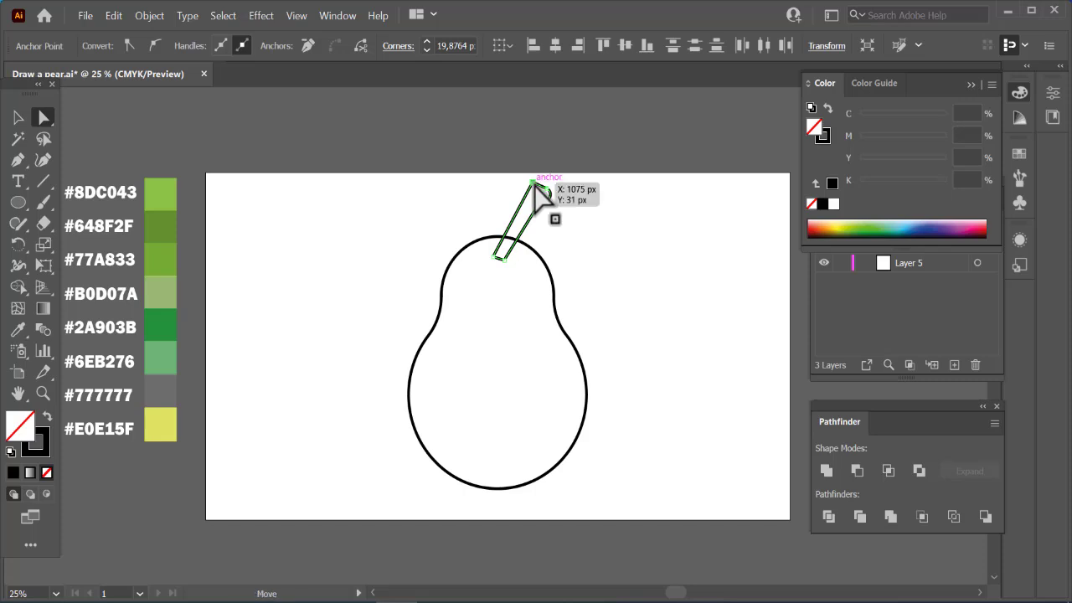
{"action": "left_click", "coordinate": [534, 183]}
{"action": "left_click_drag", "start_coordinate": [535, 191], "coordinate": [543, 203]}
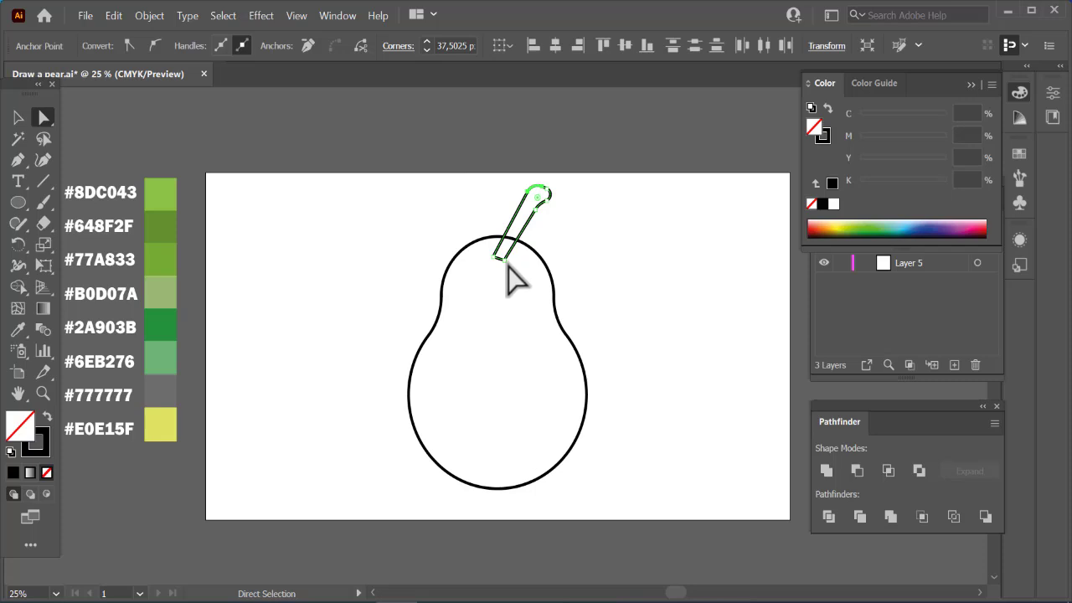
Rotate the stem slightly counterclockwise and move it a little left and up over the pear's top centre
{"action": "left_click", "coordinate": [18, 117]}
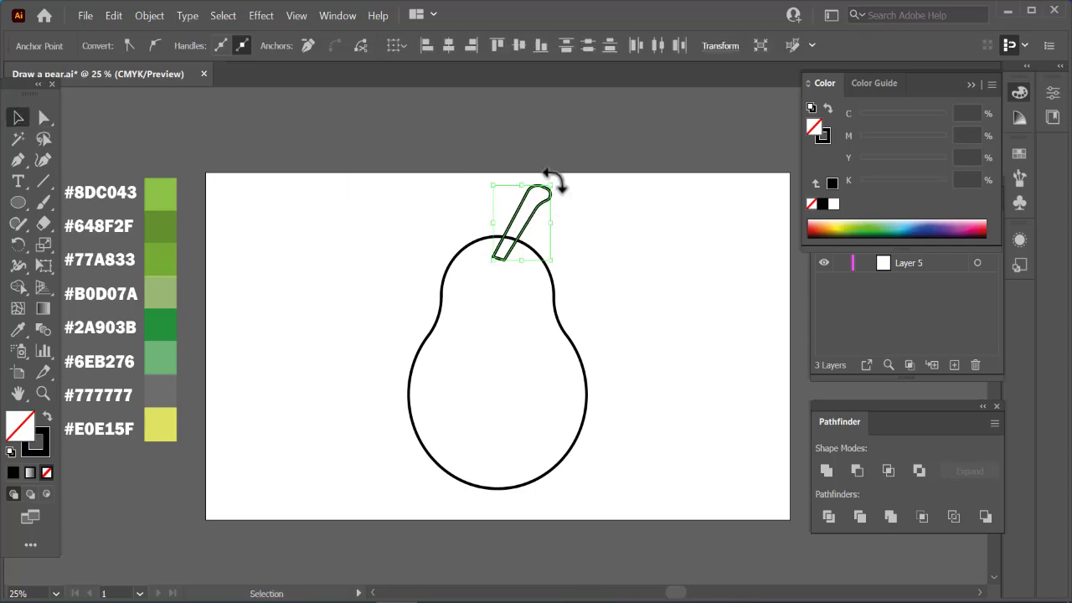
{"action": "left_click_drag", "start_coordinate": [553, 181], "coordinate": [540, 174]}
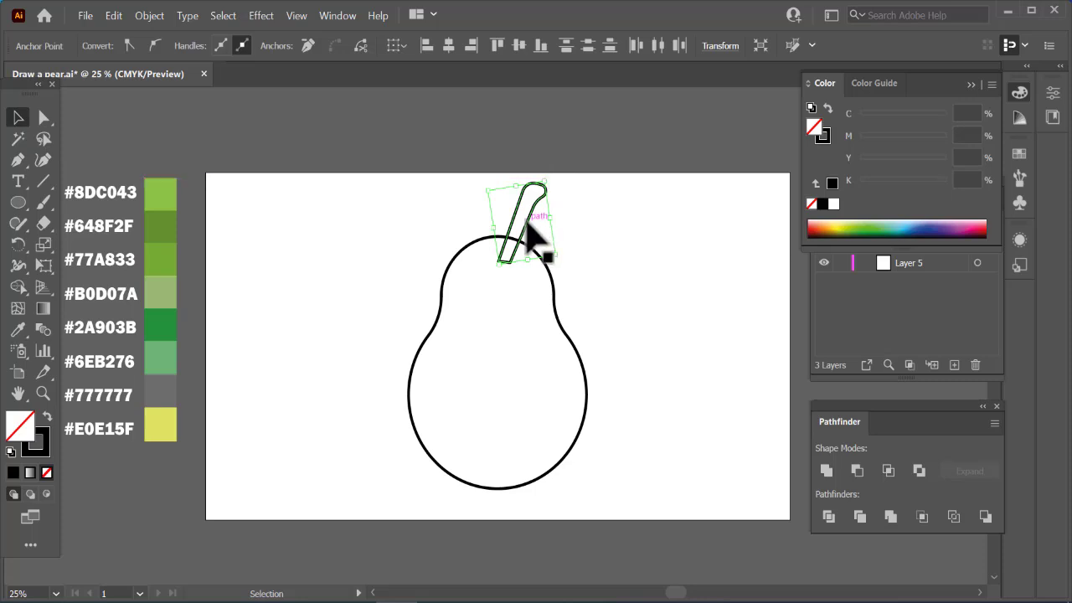
{"action": "left_click_drag", "start_coordinate": [528, 237], "coordinate": [515, 228]}
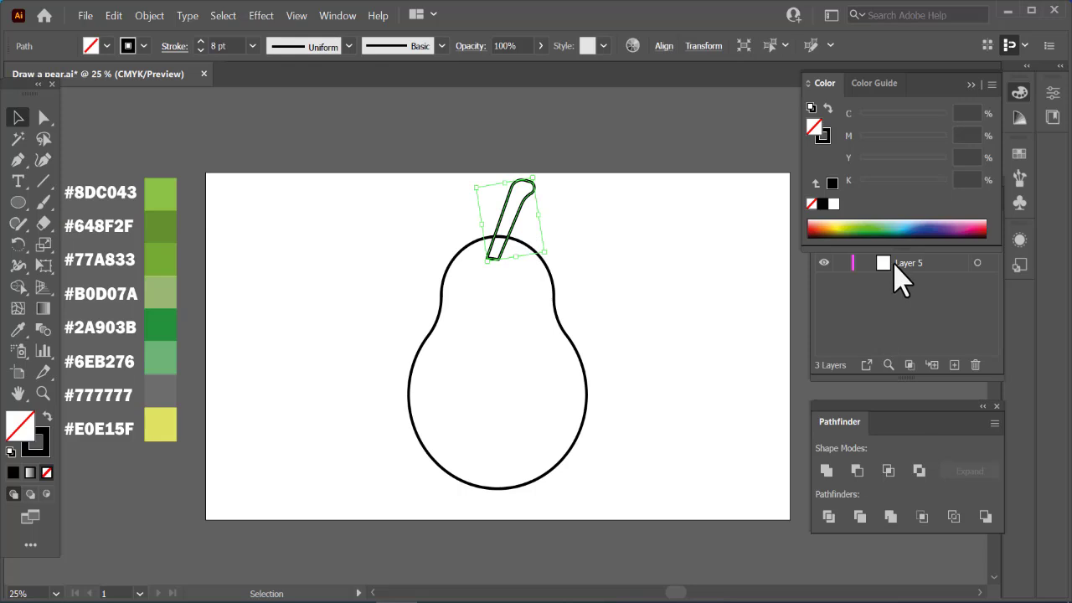
Remove the piece of the pear outline that crosses the stem, using the Shape Builder tool on all of Layer 3's artwork
{"action": "left_click", "coordinate": [970, 85]}
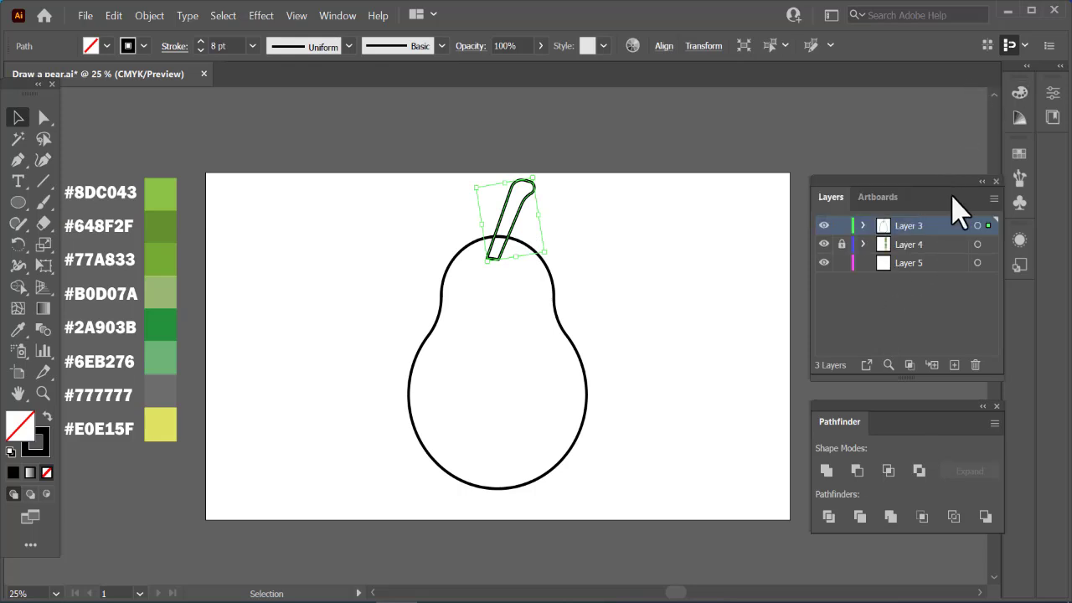
{"action": "left_click", "coordinate": [977, 225]}
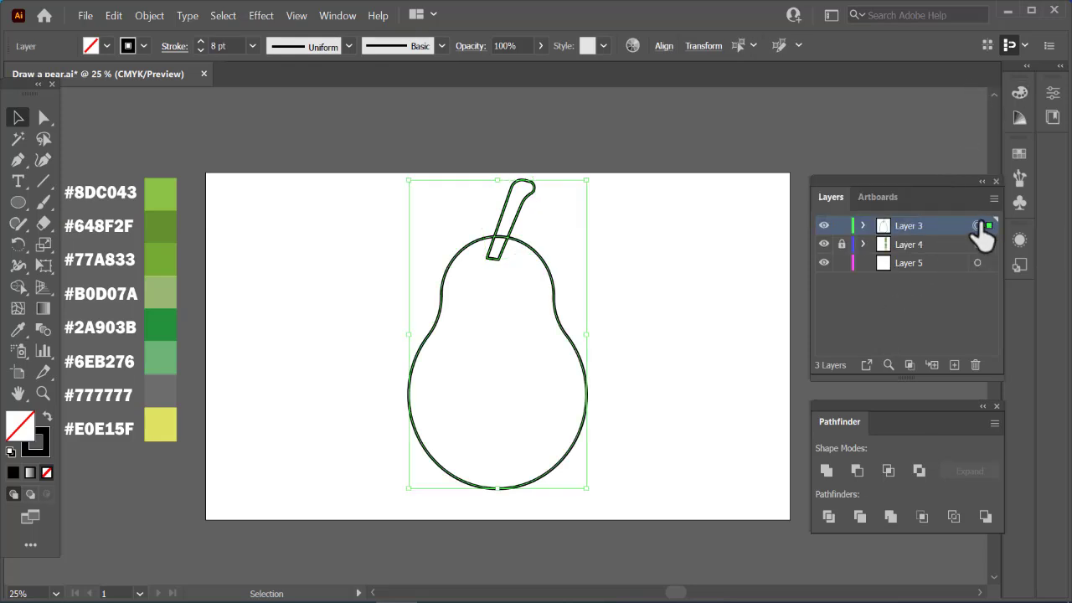
{"action": "left_click", "coordinate": [17, 289]}
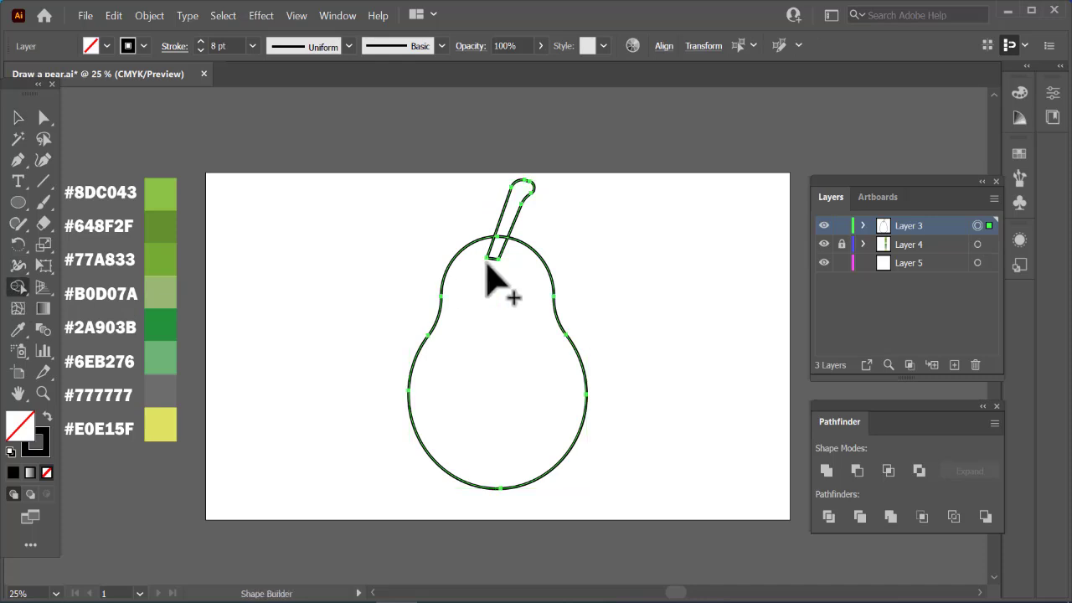
{"action": "left_click", "coordinate": [501, 237], "text": "alt"}
{"action": "left_click", "coordinate": [13, 114]}
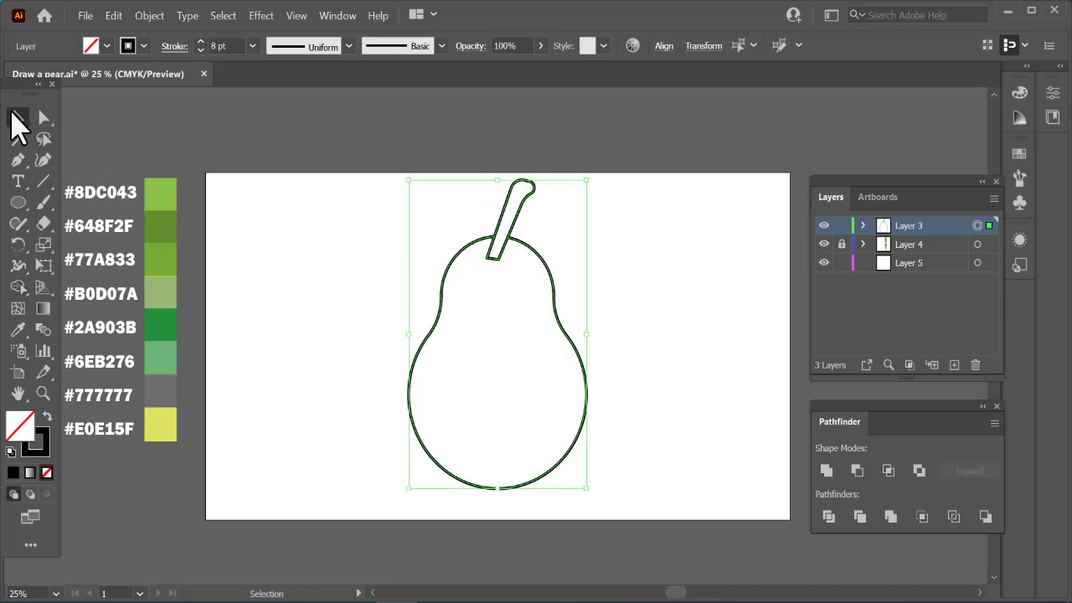
{"action": "left_click", "coordinate": [282, 146]}
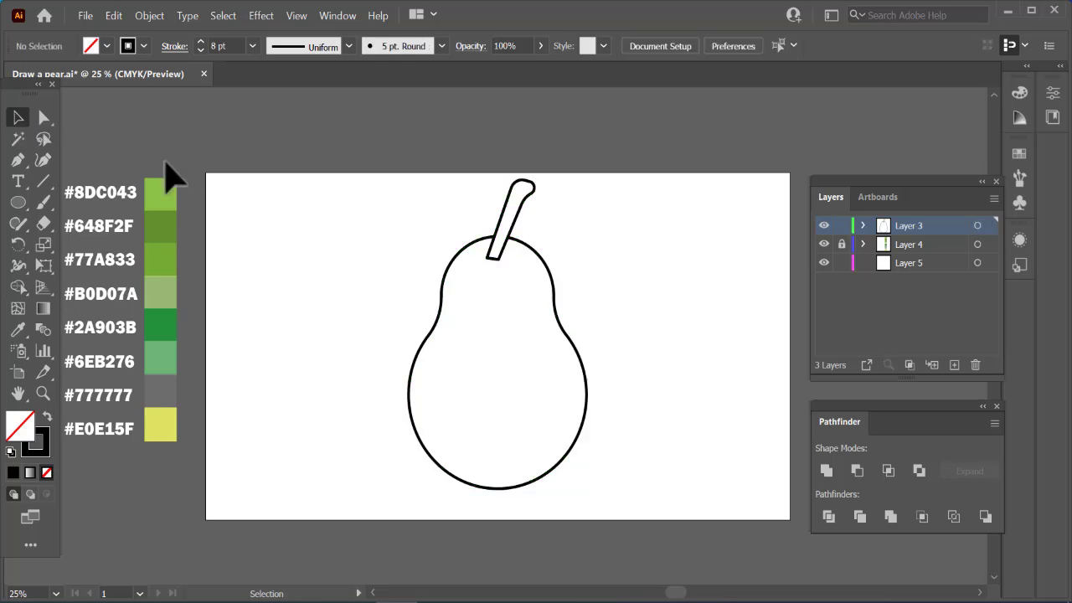
Draw a short, bent three-point open line with the Pen tool across the base of the stem
{"action": "left_click", "coordinate": [18, 159]}
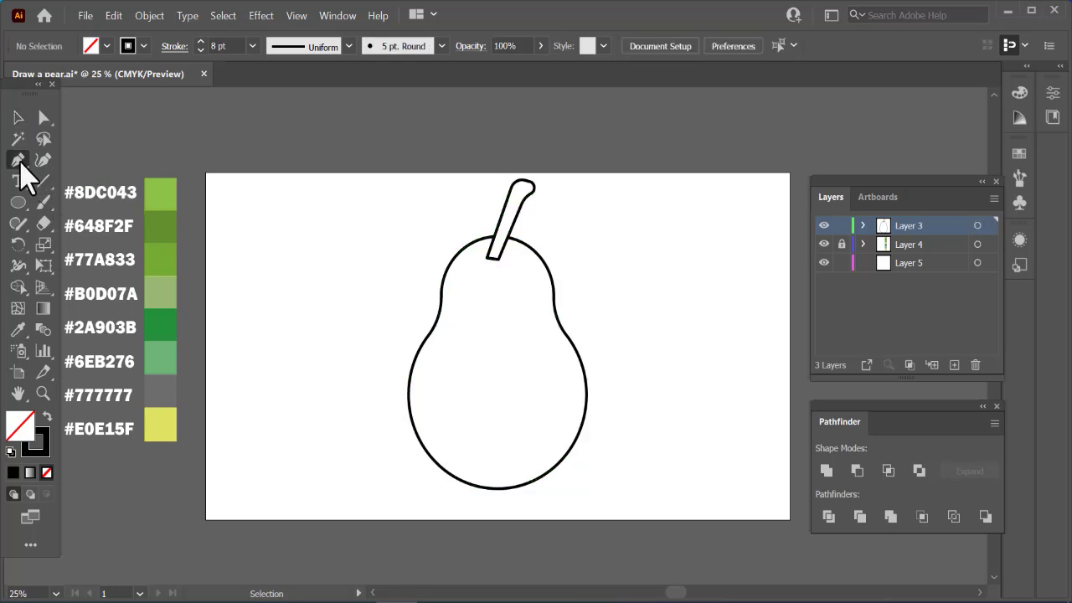
{"action": "left_click", "coordinate": [477, 252]}
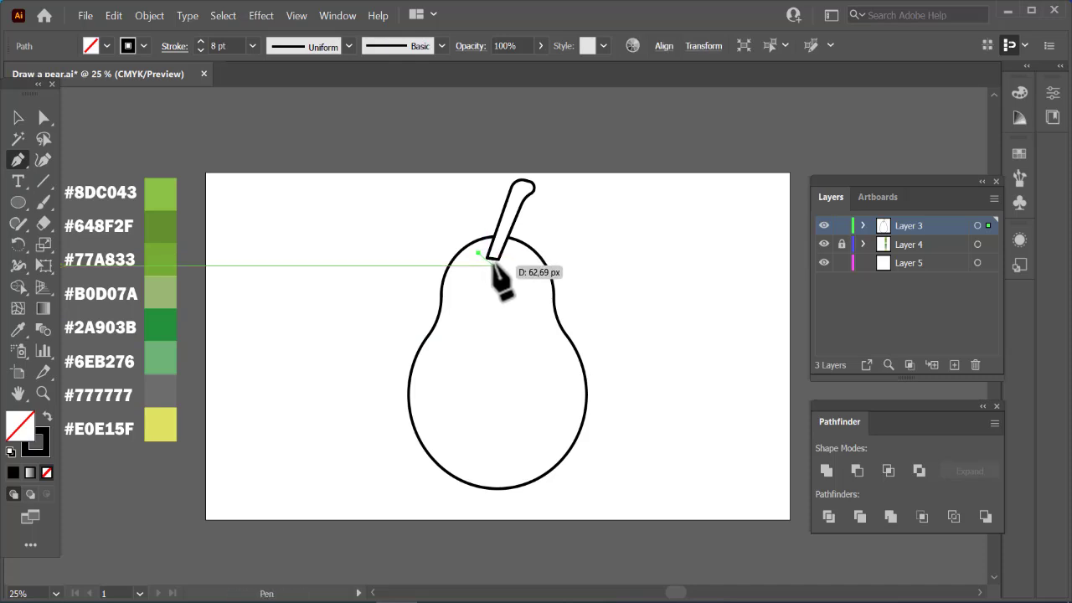
{"action": "left_click", "coordinate": [493, 260]}
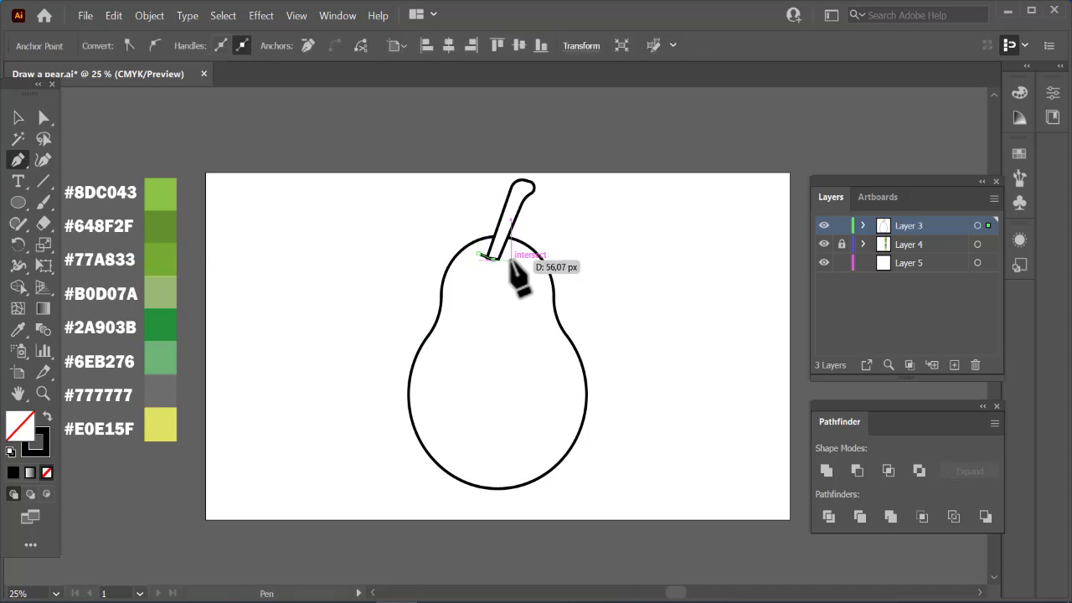
{"action": "left_click", "coordinate": [511, 260]}
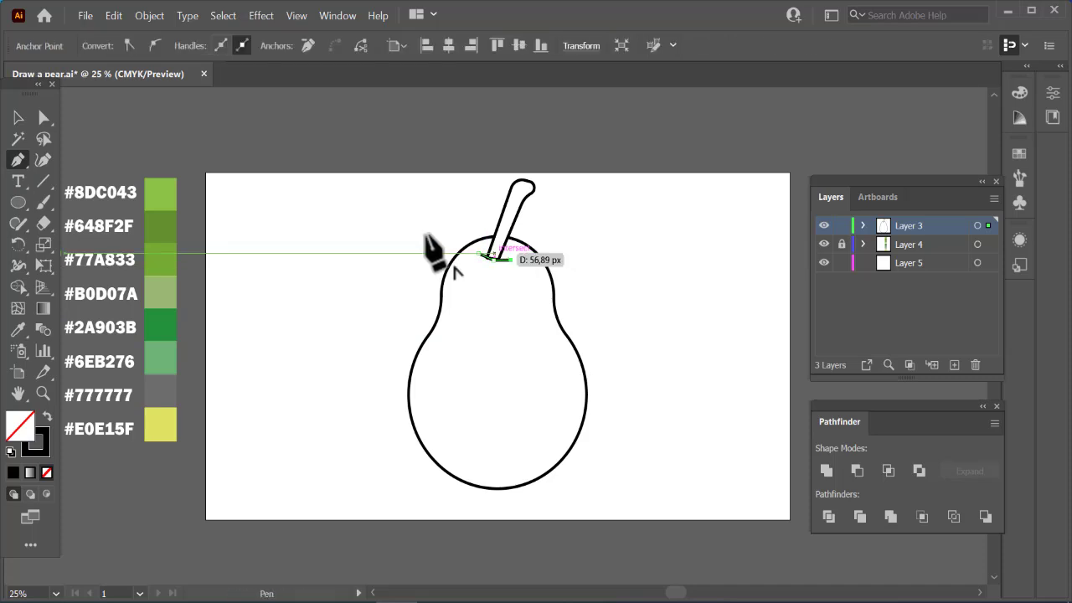
{"action": "left_click", "coordinate": [16, 118]}
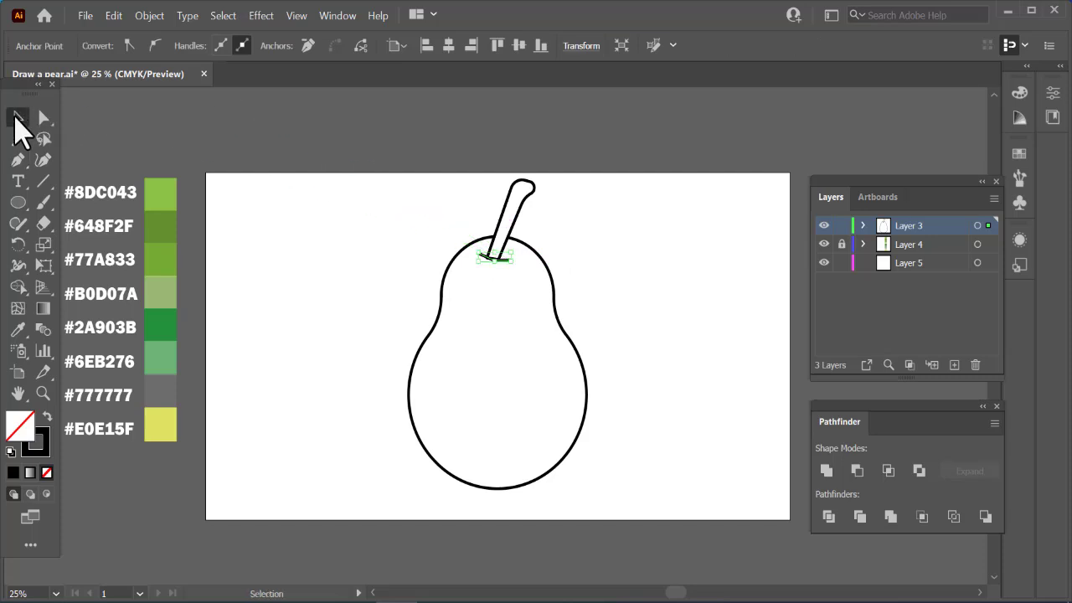
{"action": "left_click", "coordinate": [208, 137]}
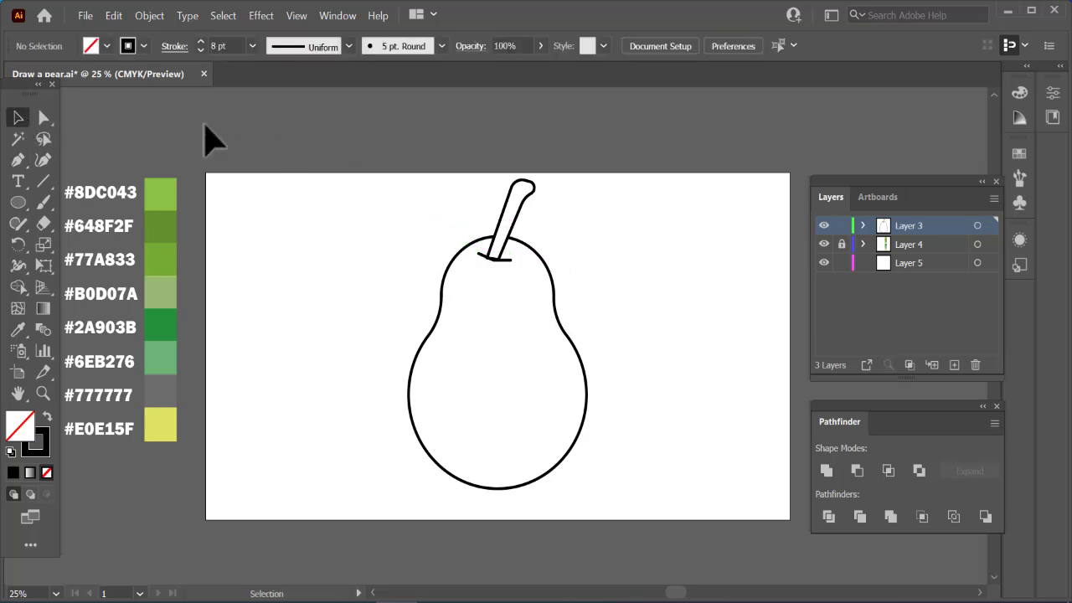
Give the short line at the stem's base a 13 pt stroke and the lens-shaped width profile that tapers at both ends
{"action": "left_click_drag", "start_coordinate": [493, 262], "coordinate": [498, 268]}
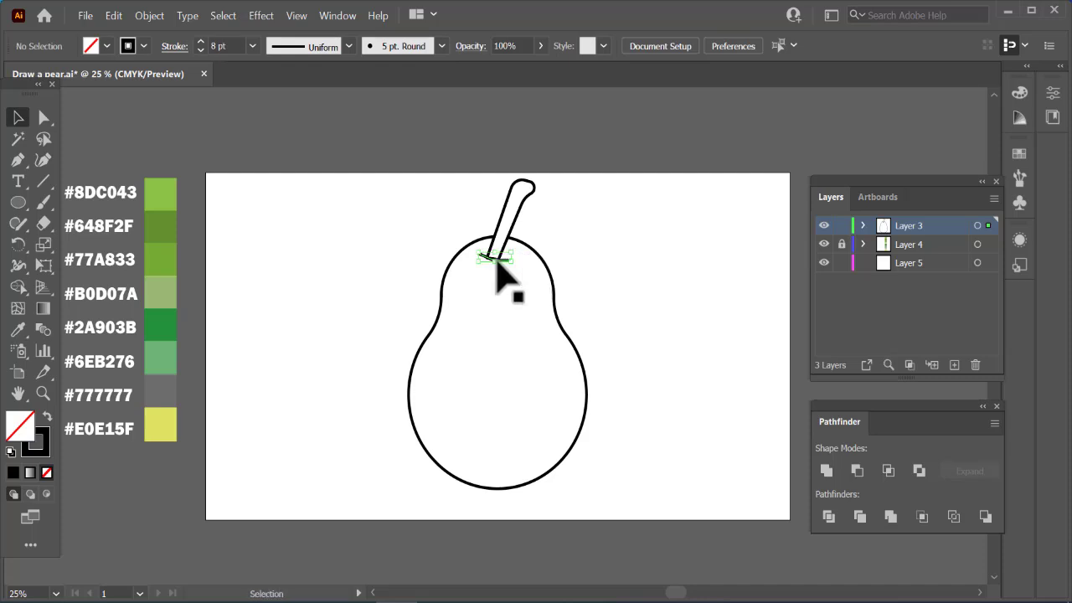
{"action": "left_click", "coordinate": [201, 41]}
{"action": "left_click", "coordinate": [201, 41]}
{"action": "left_click", "coordinate": [349, 46]}
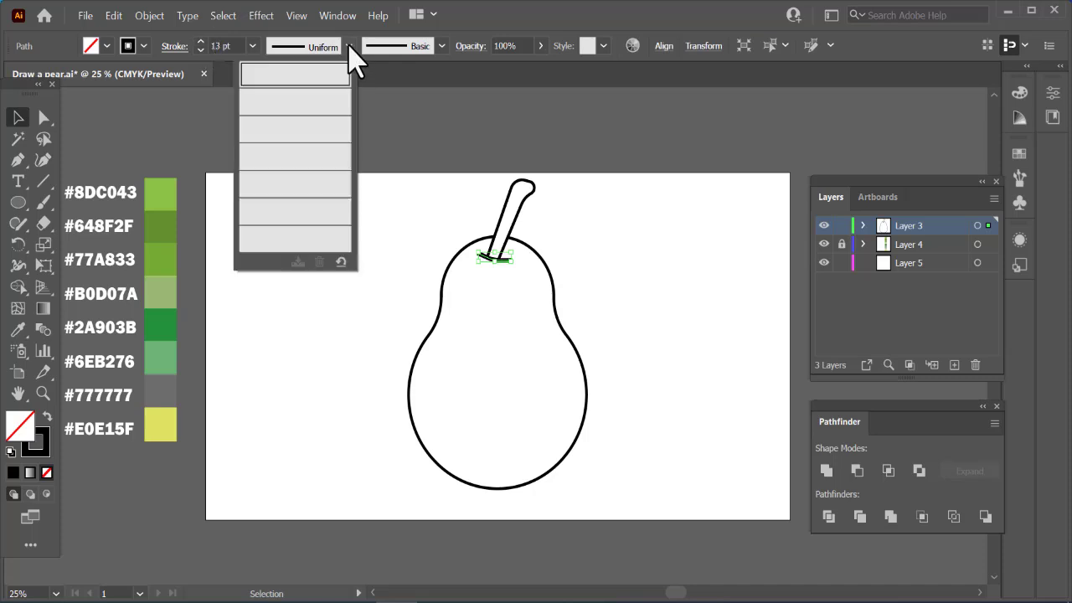
{"action": "left_click", "coordinate": [310, 100]}
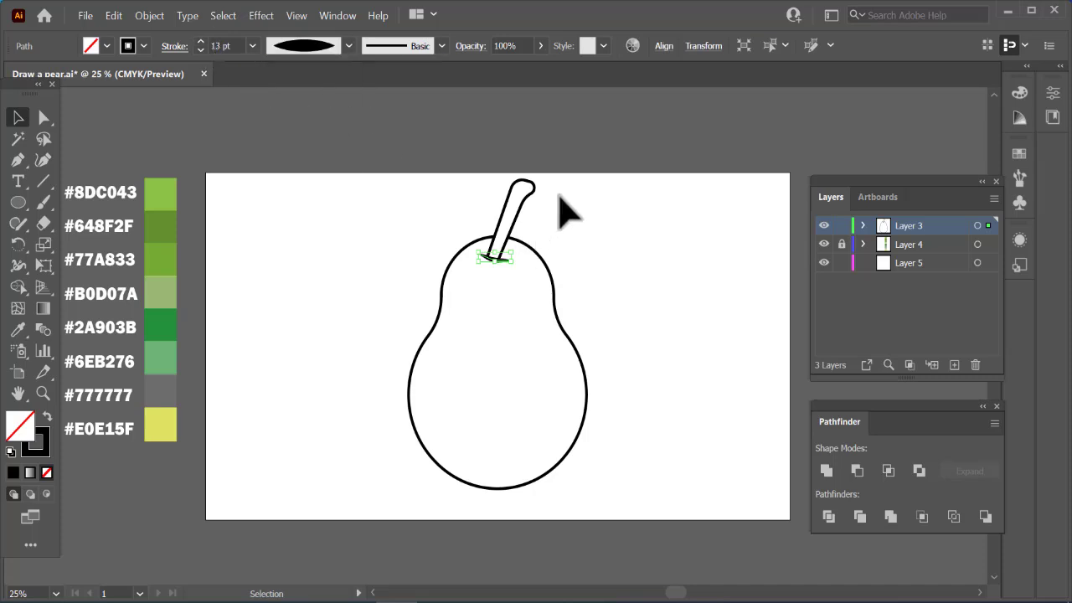
{"action": "left_click", "coordinate": [587, 160]}
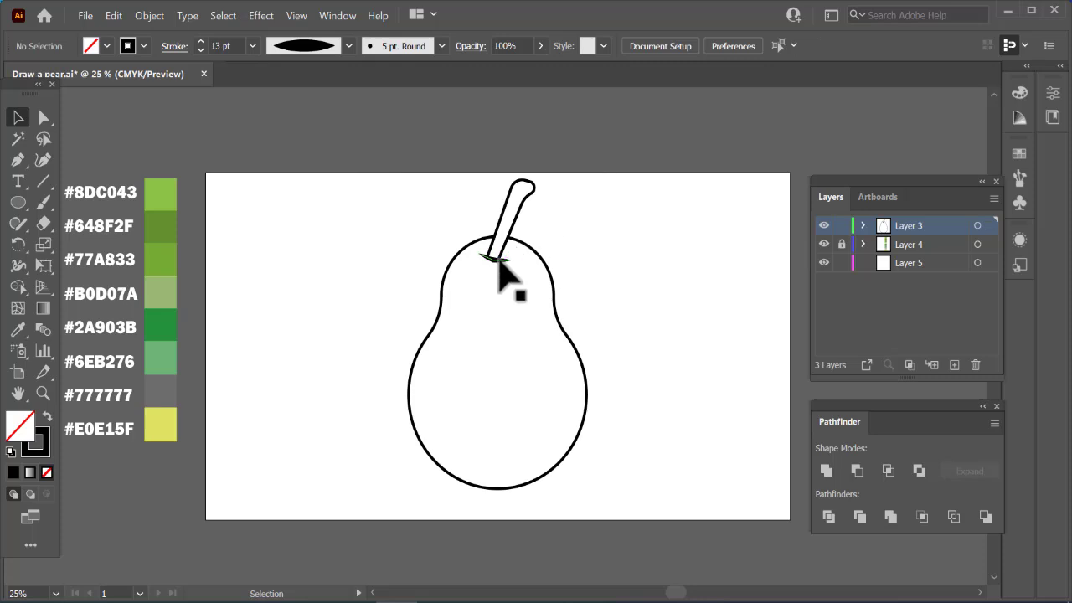
Move the tapered line slightly right and up so it sits centred against the base of the stem
{"action": "left_click_drag", "start_coordinate": [498, 261], "coordinate": [494, 265]}
{"action": "key", "text": "ctrl+equal"}
{"action": "key", "text": "ctrl+equal"}
{"action": "key", "text": "ctrl+equal"}
{"action": "key", "text": "ctrl+equal"}
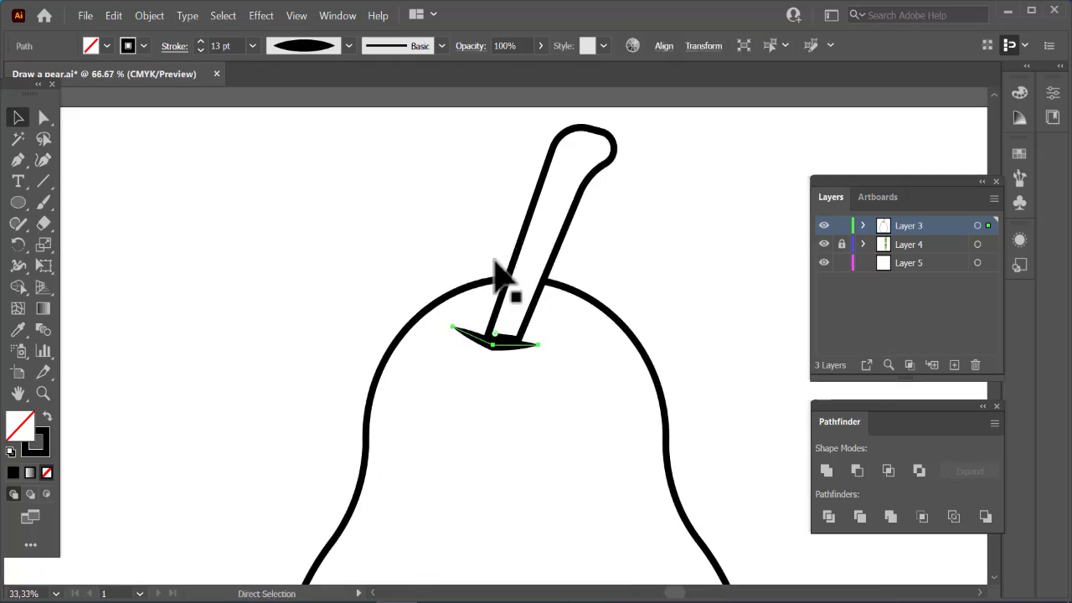
{"action": "key", "text": "v"}
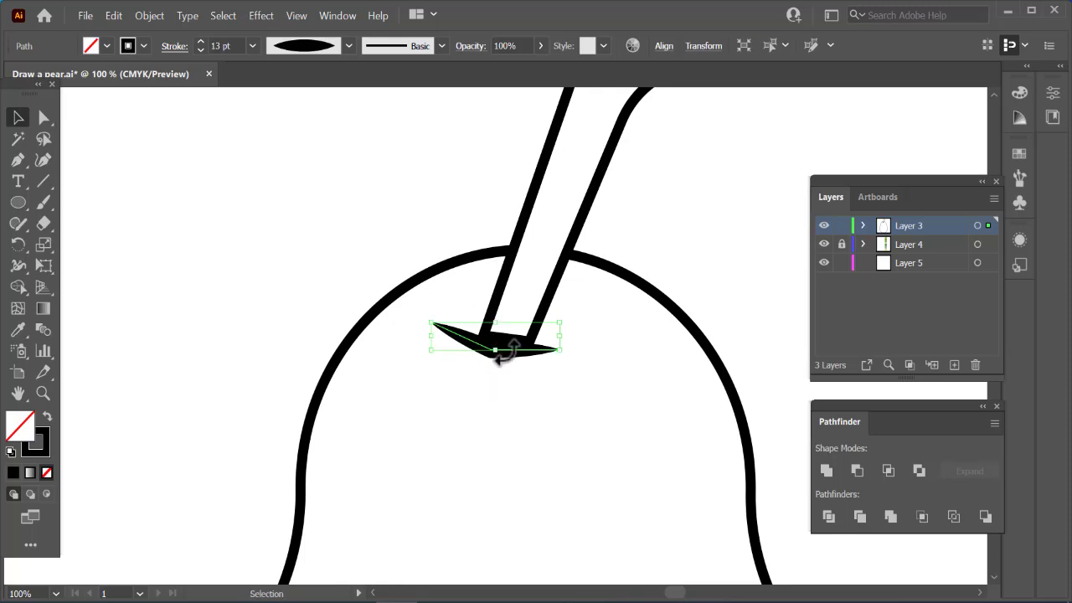
{"action": "left_click_drag", "start_coordinate": [508, 353], "coordinate": [517, 349]}
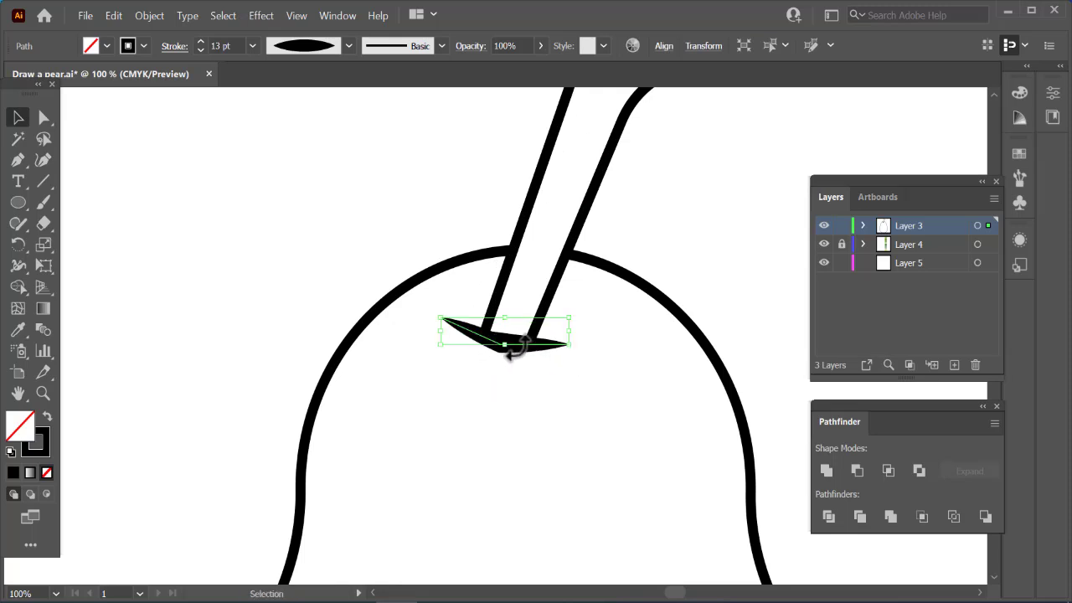
{"action": "key", "text": "ctrl+shift+a"}
{"action": "key", "text": "ctrl+minus"}
{"action": "key", "text": "ctrl+minus"}
{"action": "key", "text": "ctrl+minus"}
{"action": "key", "text": "ctrl+minus"}
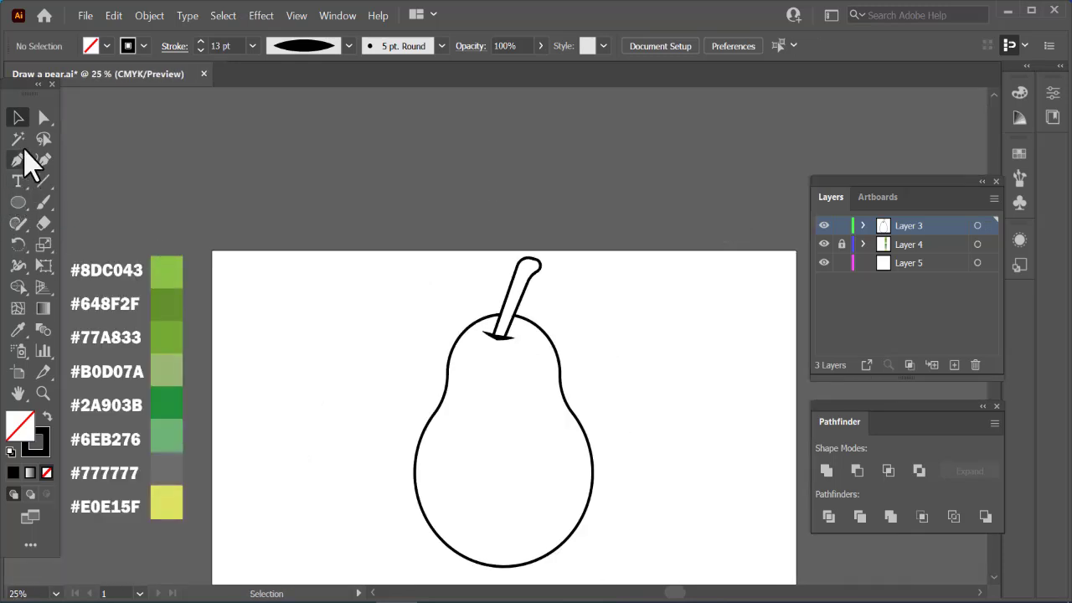
Draw a nearly square rectangle beside the pear and copy the pear outline's 8 pt black stroke onto it with the Eyedropper
{"action": "left_click", "coordinate": [17, 205]}
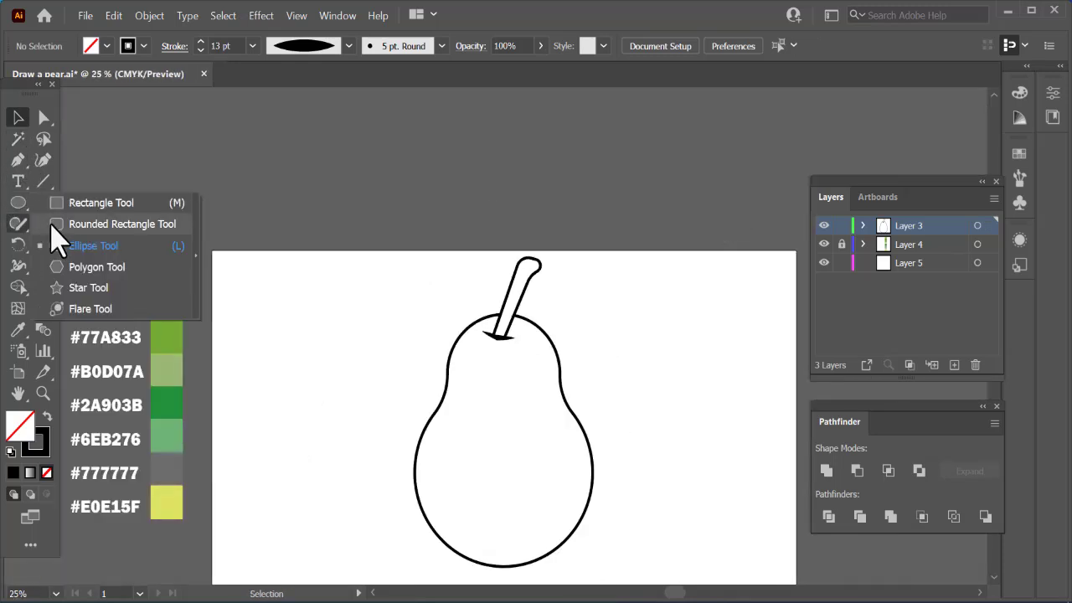
{"action": "left_click", "coordinate": [85, 208]}
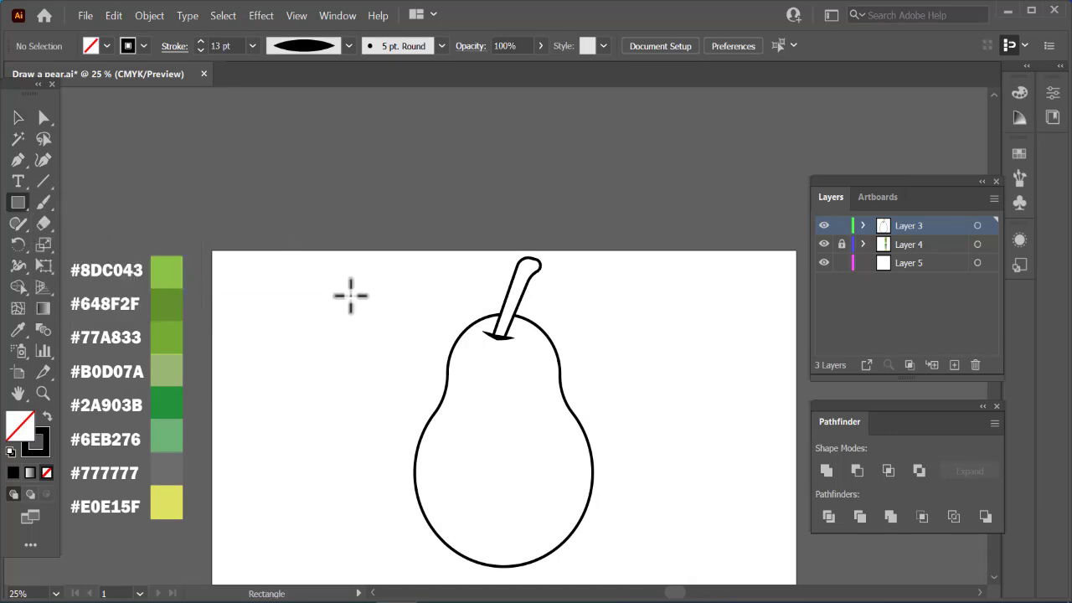
{"action": "left_click_drag", "start_coordinate": [288, 296], "coordinate": [369, 384]}
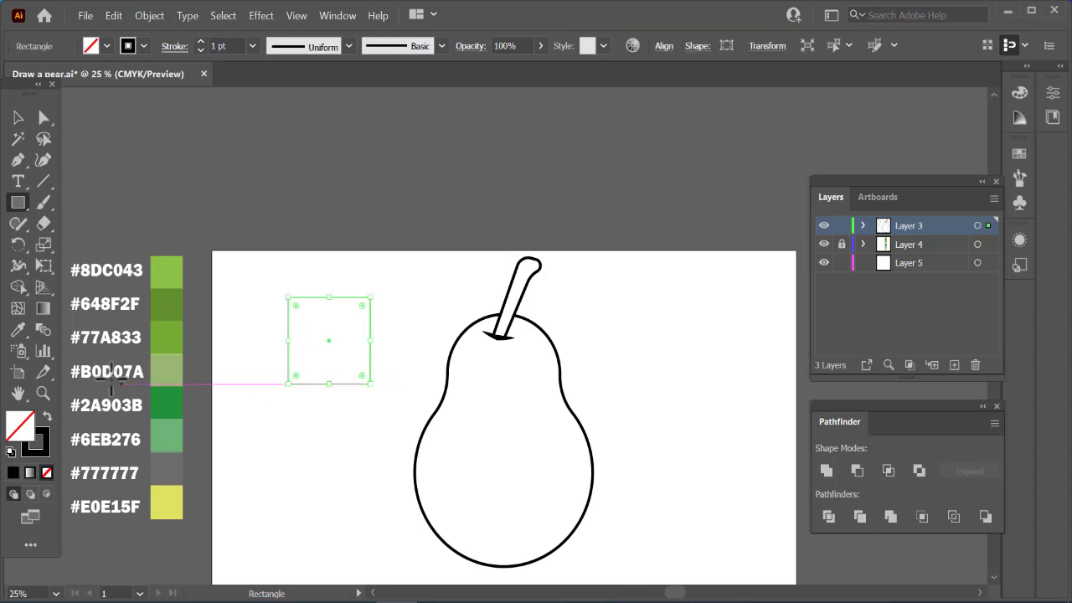
{"action": "left_click", "coordinate": [18, 331]}
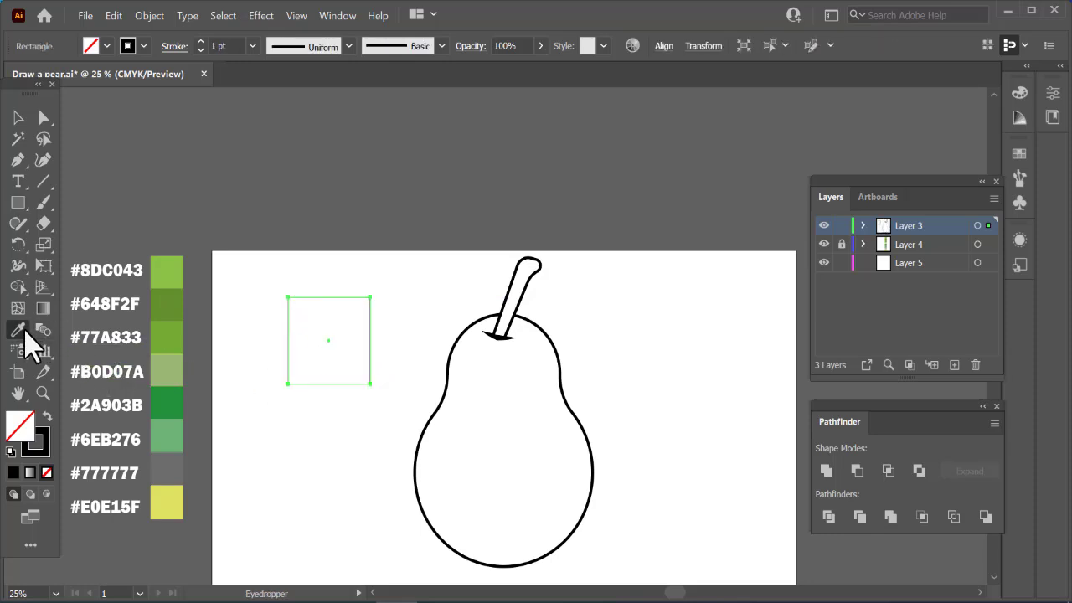
{"action": "left_click", "coordinate": [427, 425]}
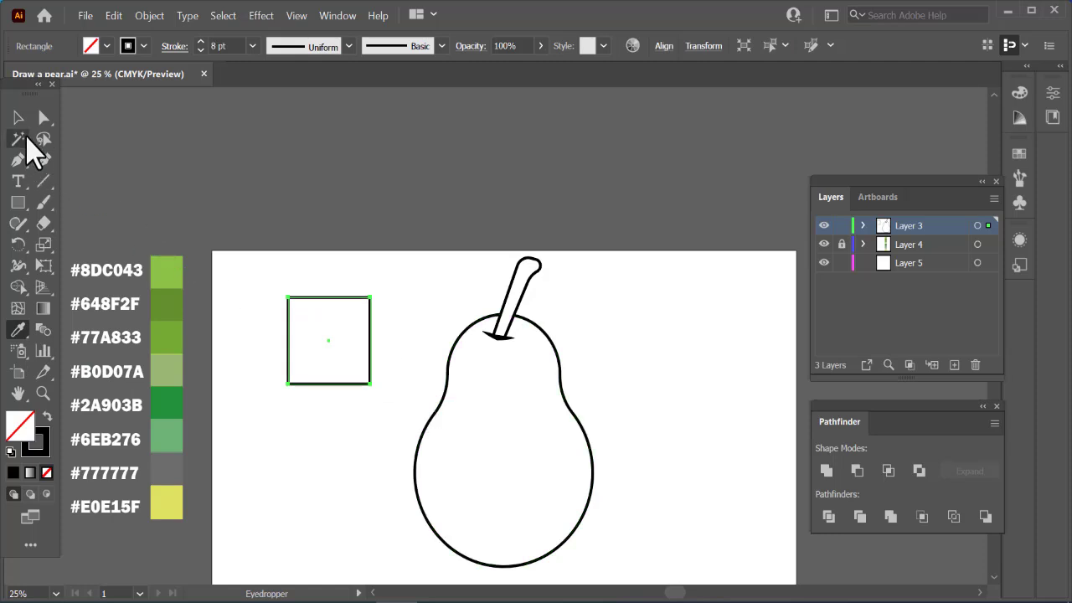
Round the rectangle's upper-left and lower-right corners as far as possible, about 269 px, to form a pointed leaf shape
{"action": "left_click", "coordinate": [43, 120]}
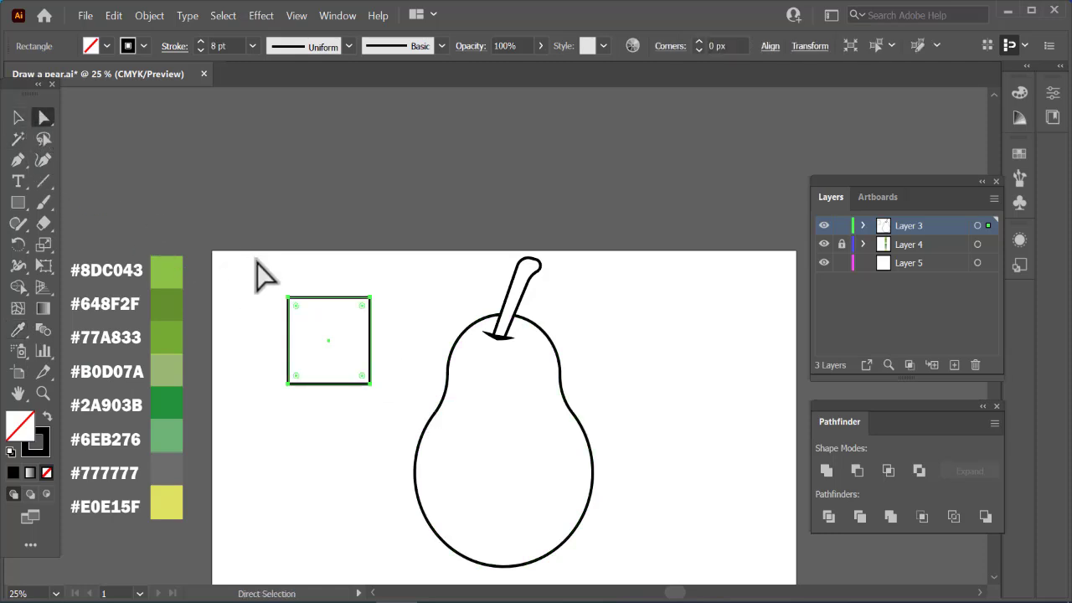
{"action": "left_click", "coordinate": [288, 299]}
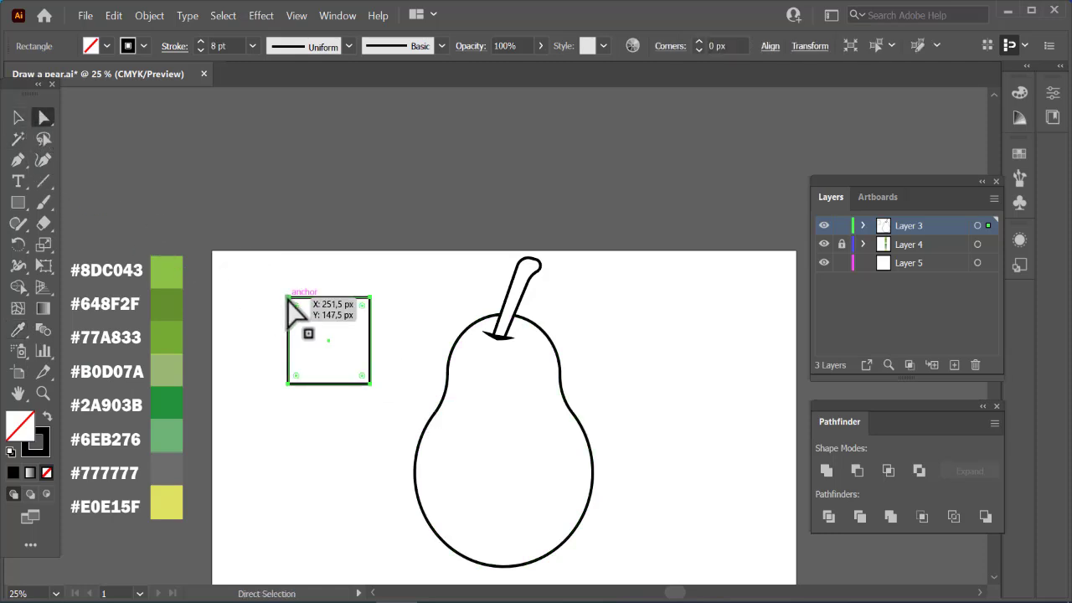
{"action": "left_click", "coordinate": [369, 384], "text": "shift"}
{"action": "left_click_drag", "start_coordinate": [295, 309], "coordinate": [388, 387]}
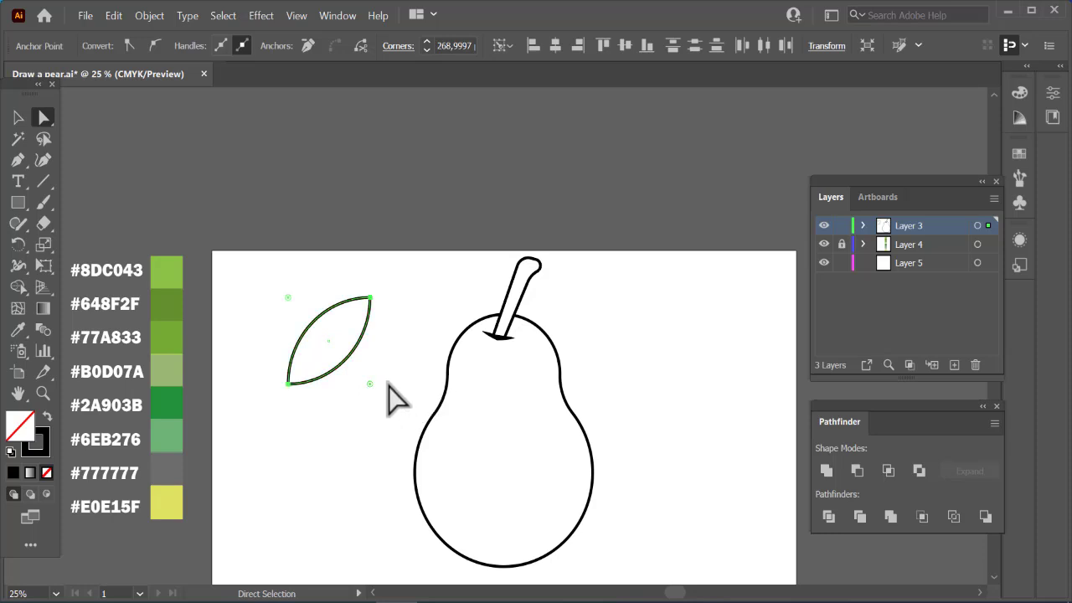
{"action": "left_click", "coordinate": [277, 122]}
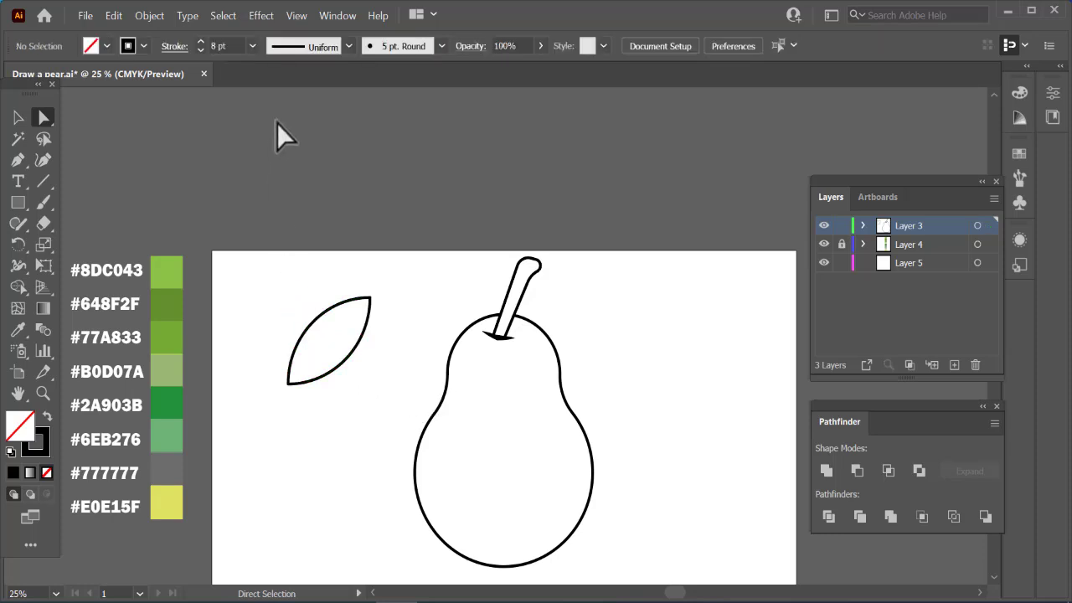
Draw a straight midrib about 341 px long with the Pen tool, from just outside the leaf's upper-right tip towards its lower-left tip
{"action": "left_click", "coordinate": [19, 160]}
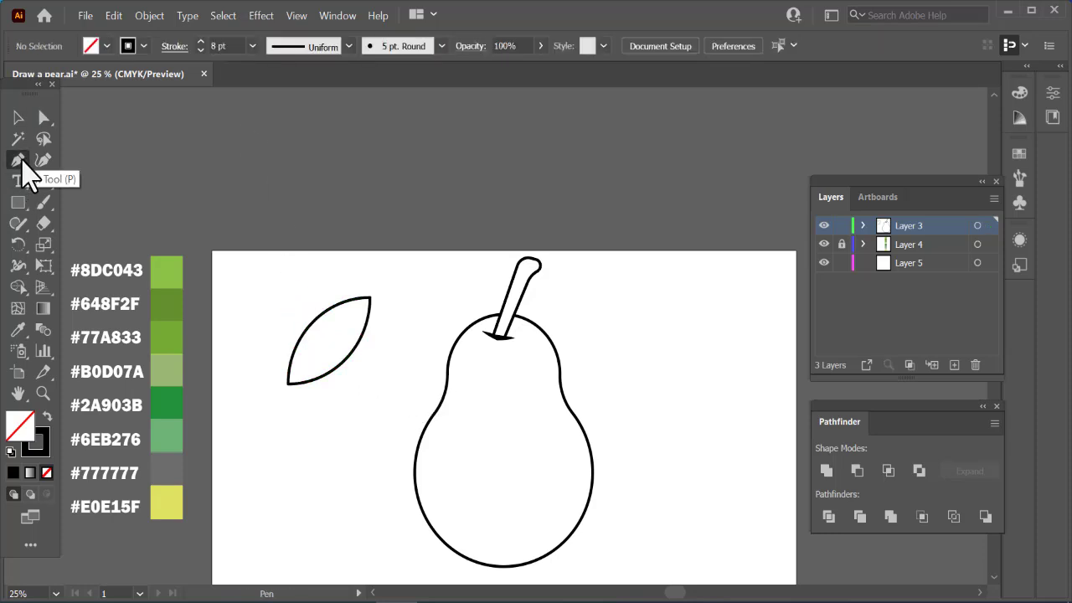
{"action": "left_click", "coordinate": [380, 286]}
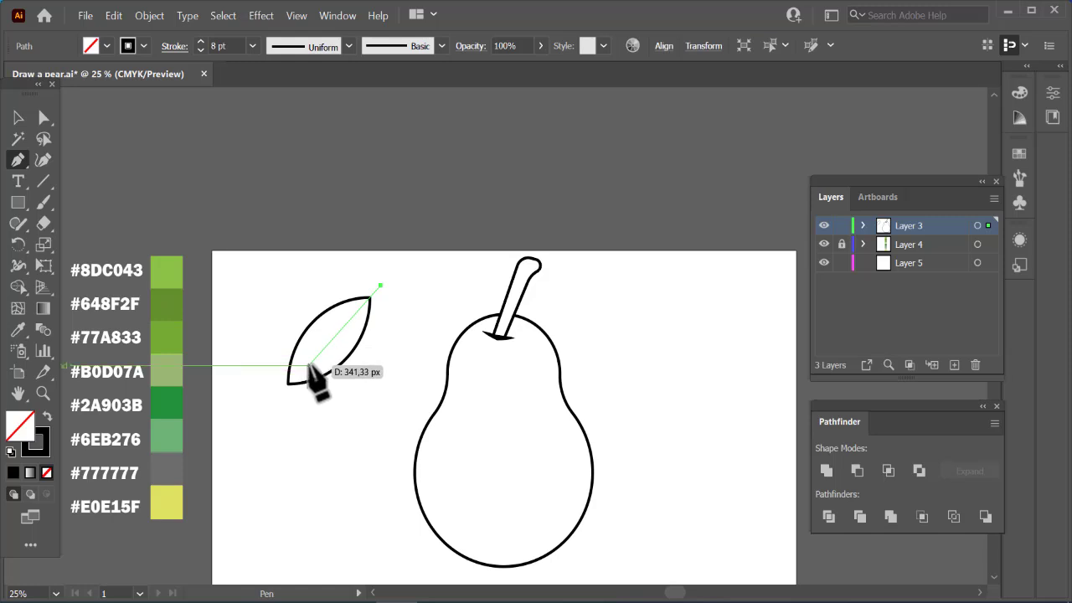
{"action": "left_click", "coordinate": [310, 366]}
{"action": "left_click", "coordinate": [18, 118]}
{"action": "left_click", "coordinate": [330, 177]}
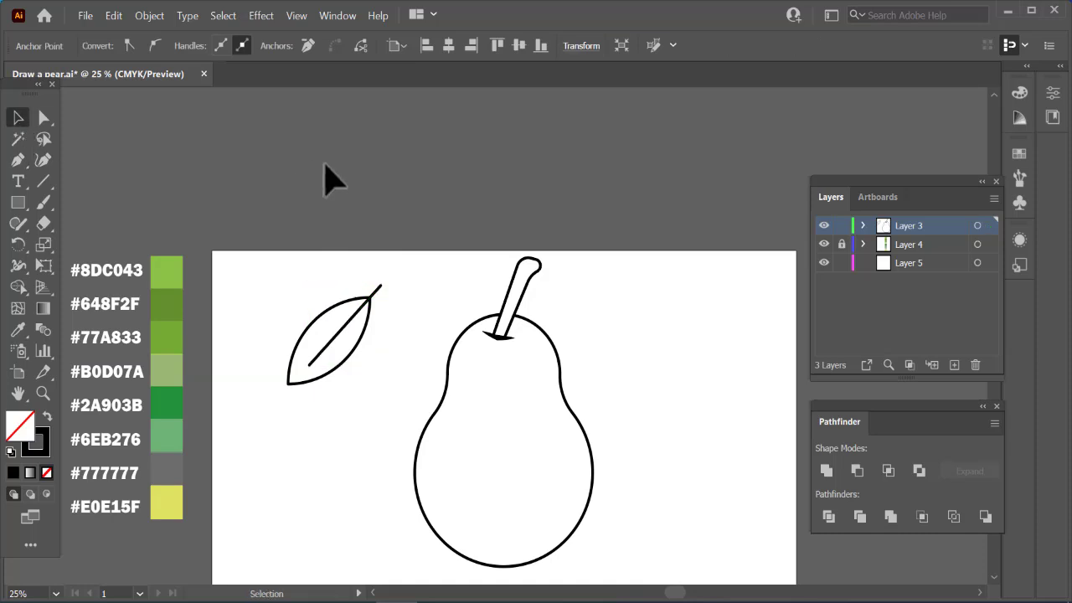
Apply the triangular width profile to the leaf's midrib so it narrows to a point inside the leaf
{"action": "left_click", "coordinate": [357, 311]}
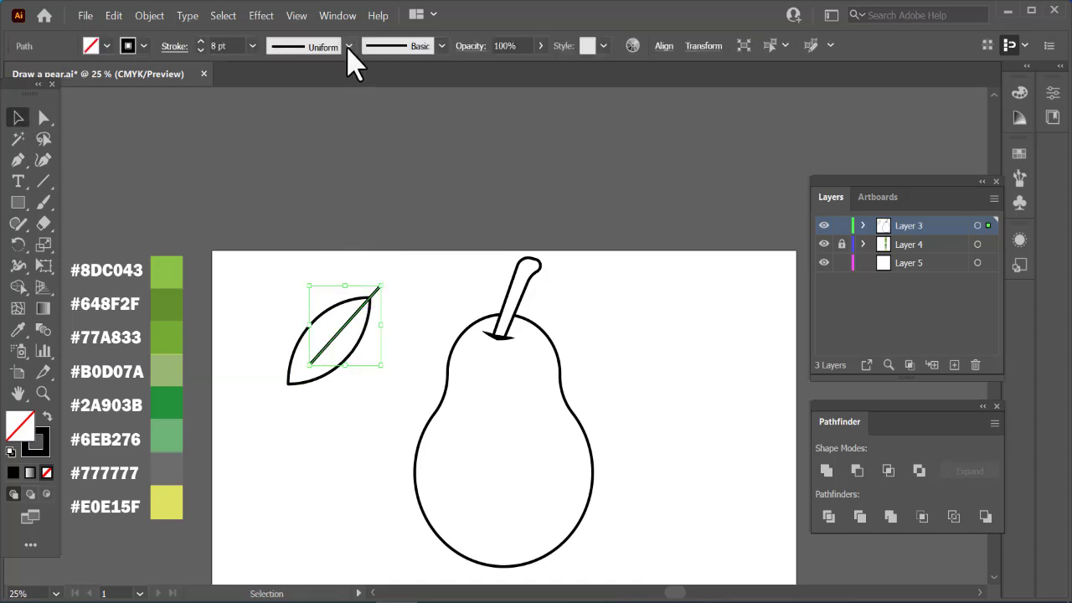
{"action": "left_click", "coordinate": [349, 47]}
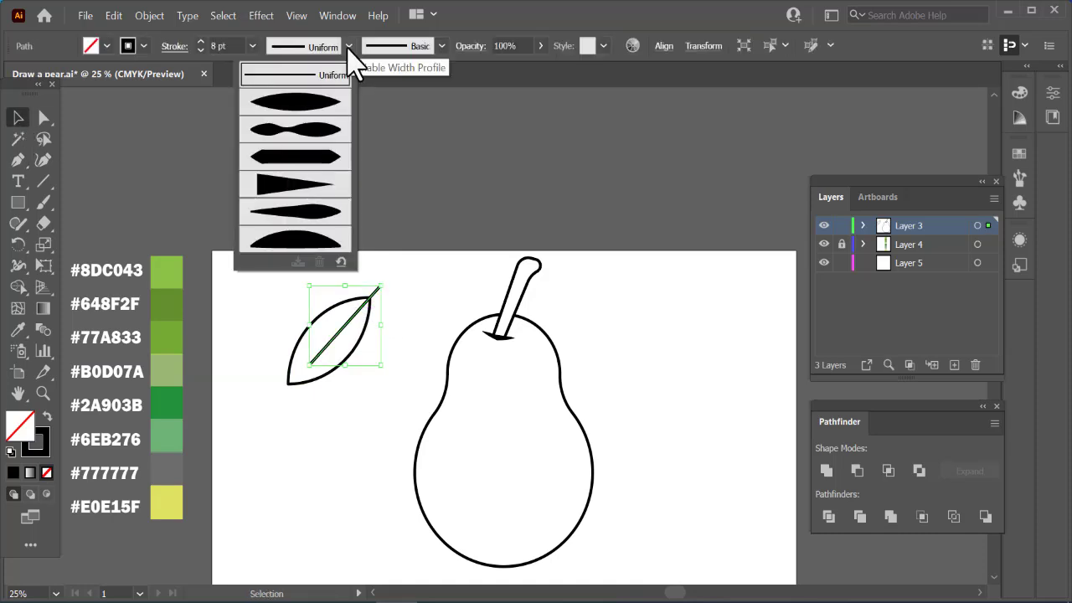
{"action": "left_click", "coordinate": [306, 186]}
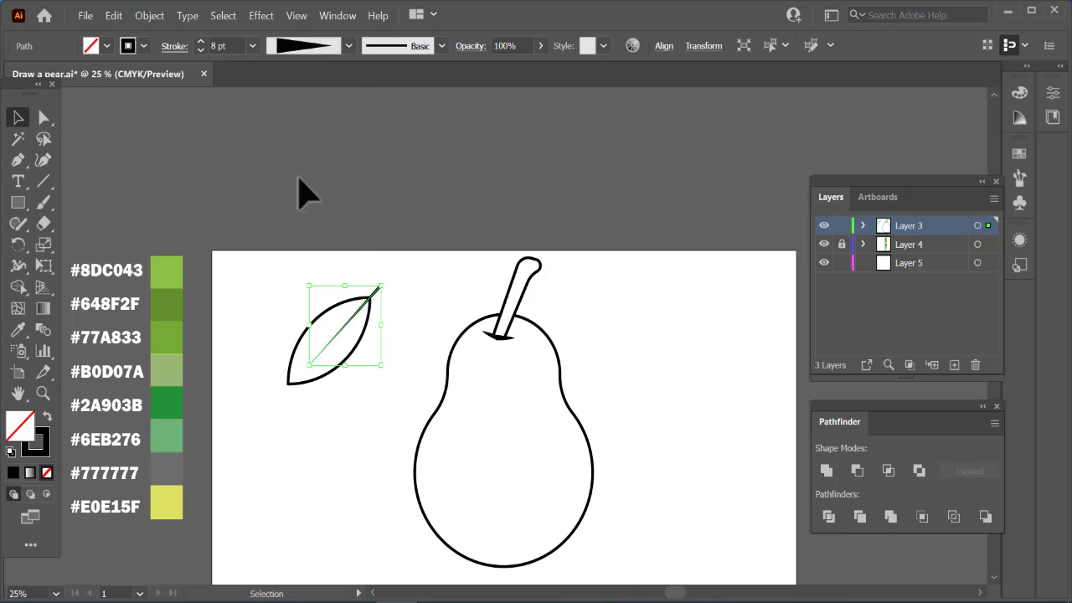
{"action": "left_click", "coordinate": [181, 48]}
{"action": "key", "text": "Escape"}
{"action": "key", "text": "ctrl+1"}
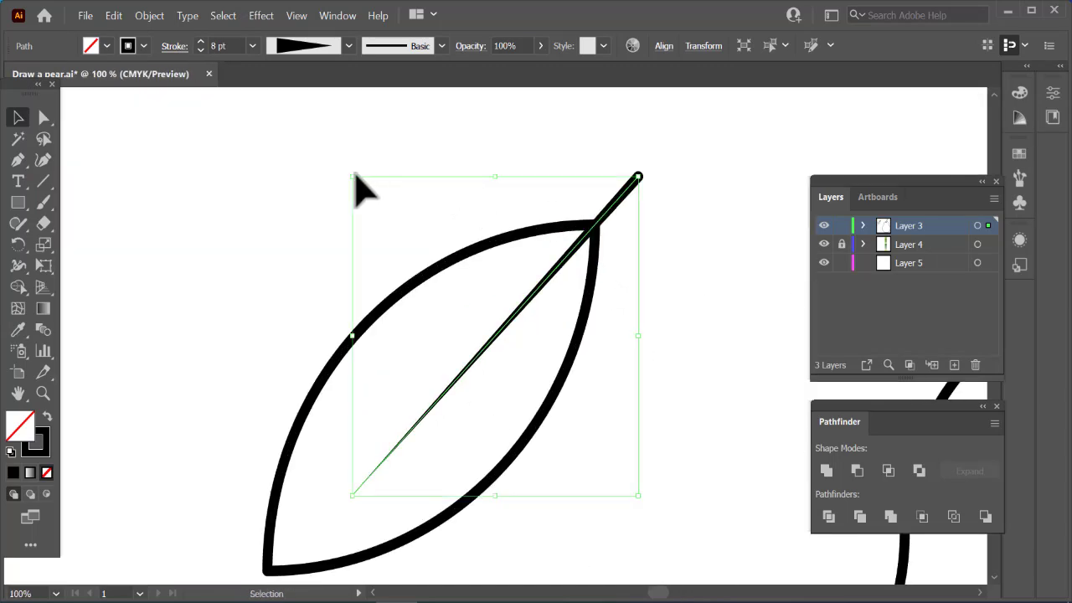
{"action": "left_click", "coordinate": [288, 169]}
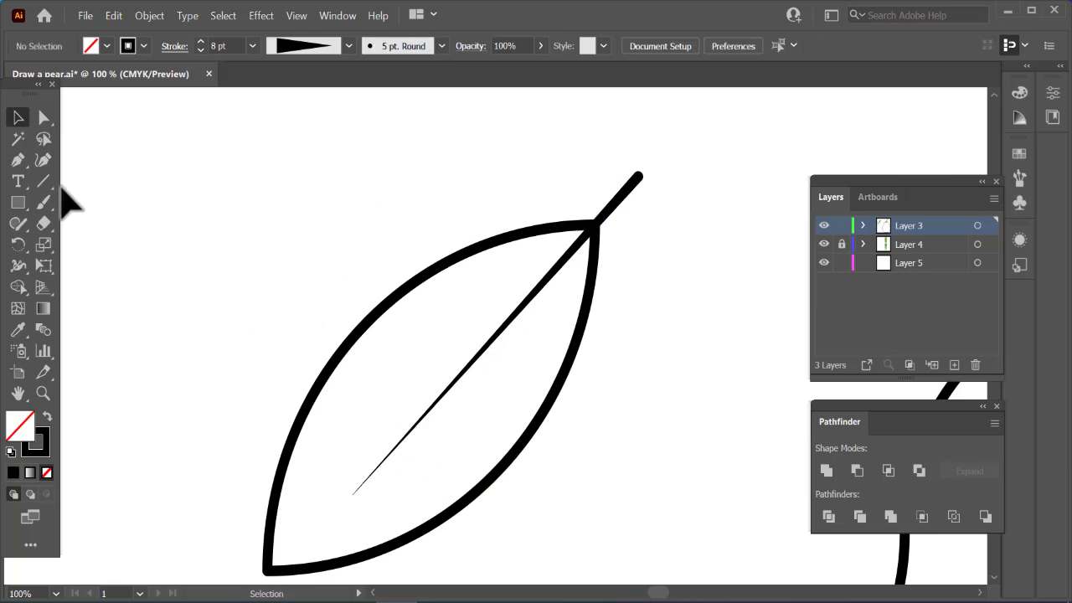
Draw a curved side vein spanning about 71 px with the Pen tool, from the midrib near the leaf's upper tip towards the left
{"action": "left_click", "coordinate": [19, 161]}
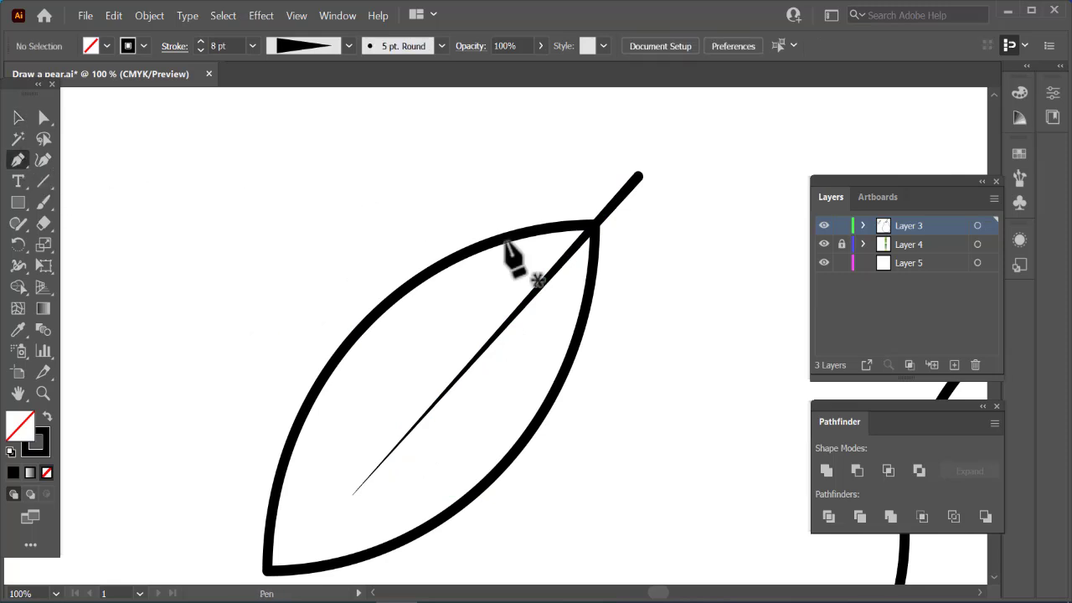
{"action": "left_click", "coordinate": [554, 268]}
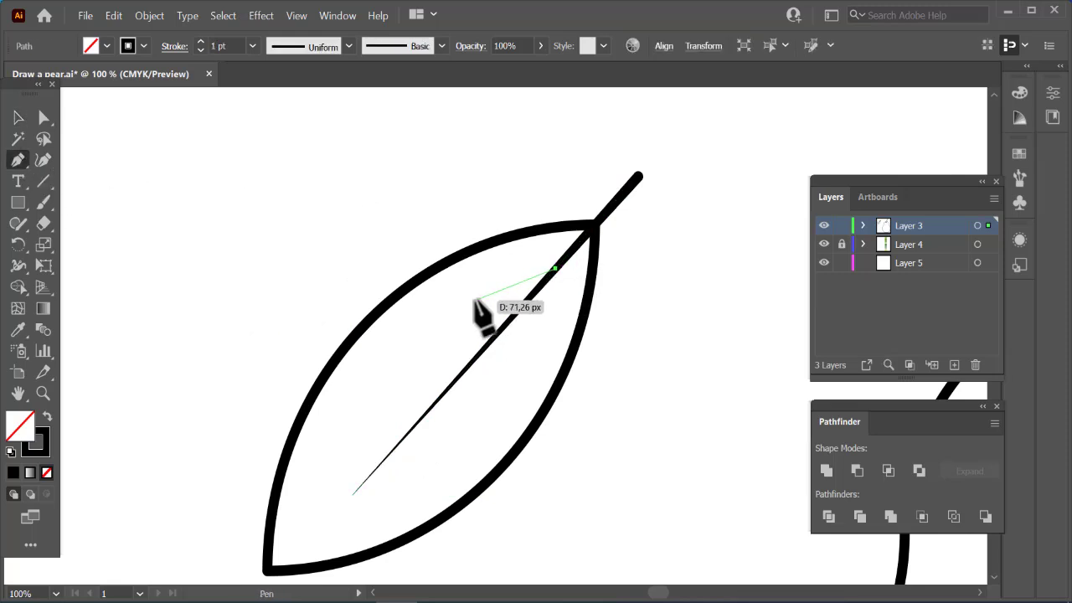
{"action": "left_click_drag", "start_coordinate": [474, 300], "coordinate": [427, 346]}
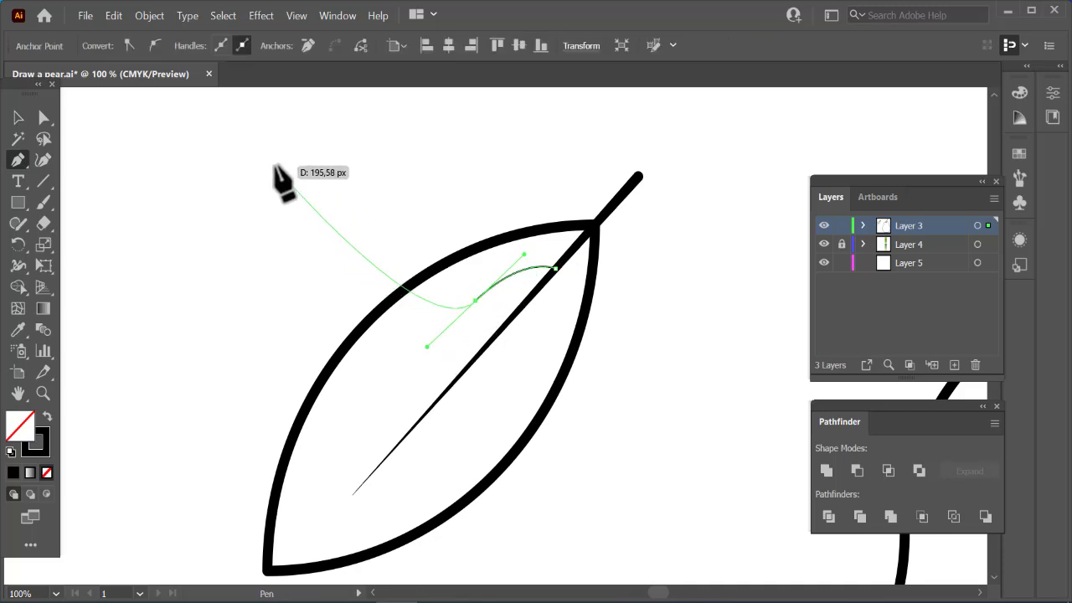
{"action": "left_click", "coordinate": [20, 118]}
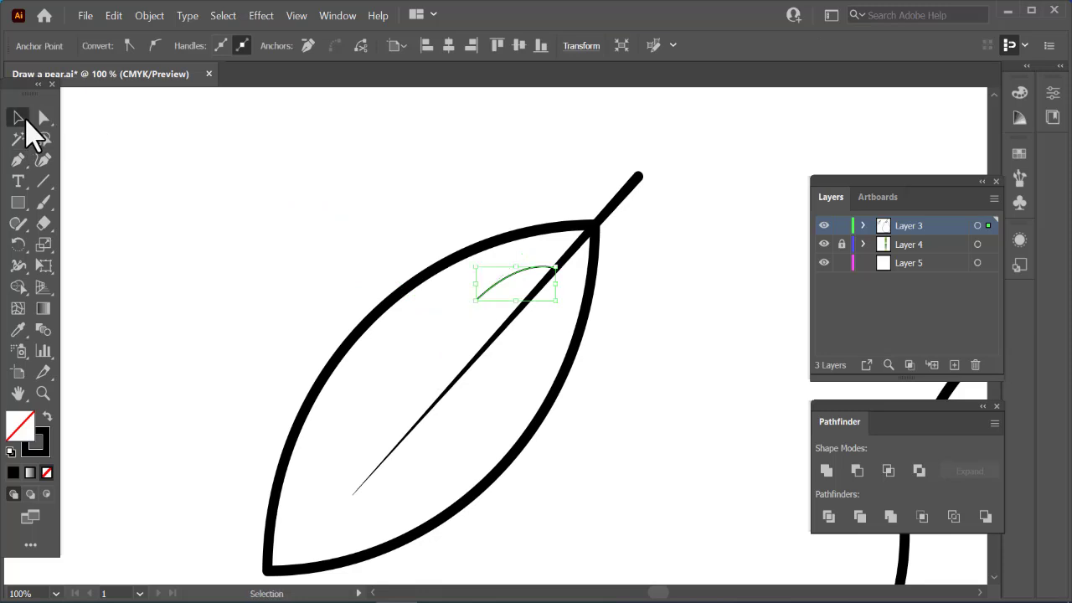
{"action": "left_click", "coordinate": [183, 179]}
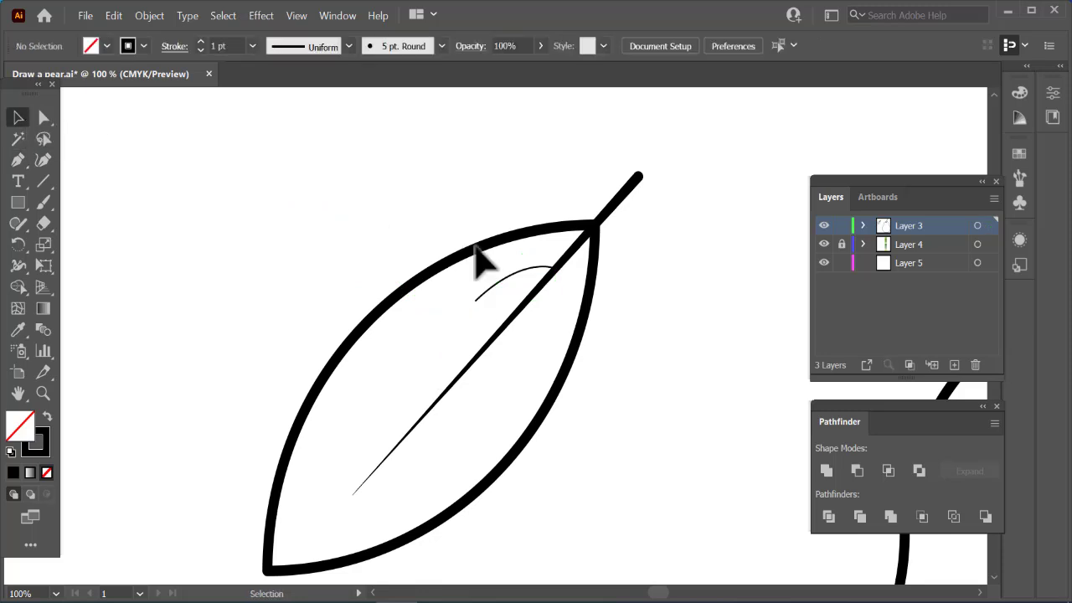
Give the first side vein the triangular tapered width profile and a 4 pt stroke
{"action": "left_click", "coordinate": [504, 278]}
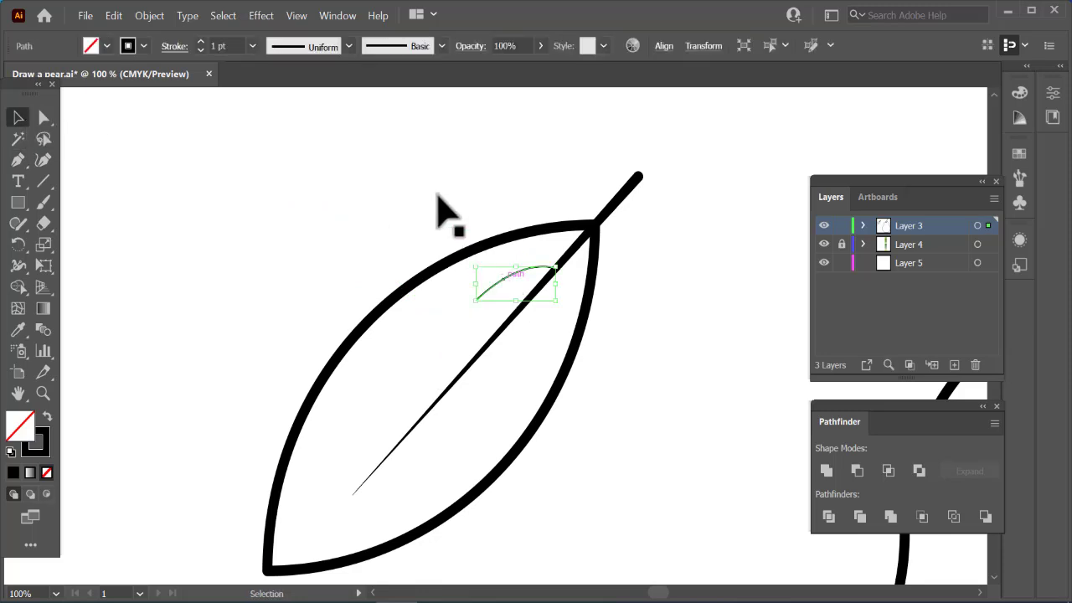
{"action": "left_click", "coordinate": [348, 47]}
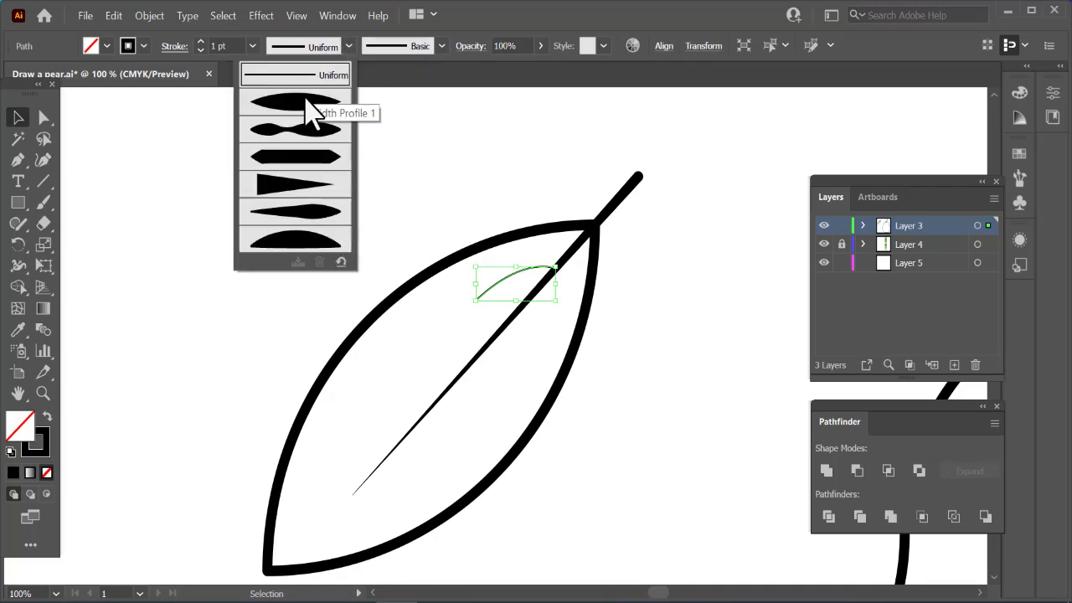
{"action": "left_click", "coordinate": [309, 186]}
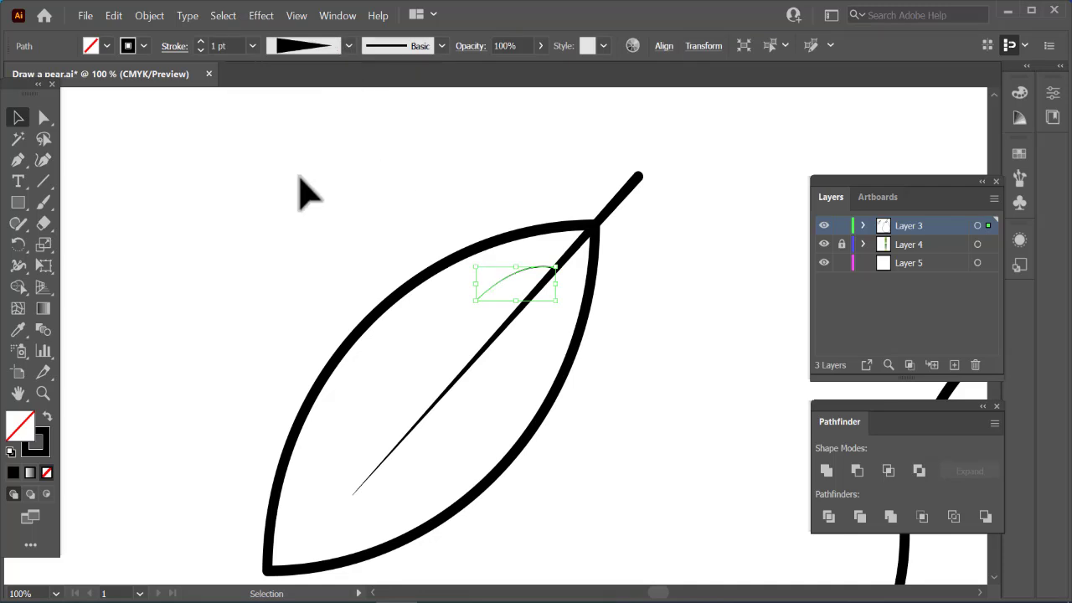
{"action": "left_click", "coordinate": [200, 41]}
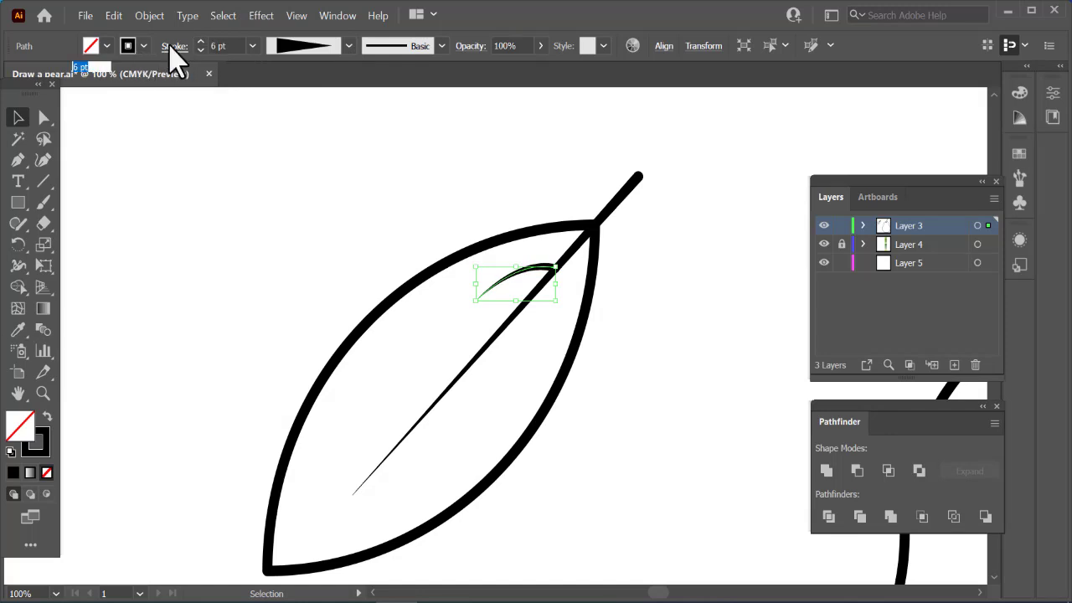
{"action": "left_click", "coordinate": [170, 46]}
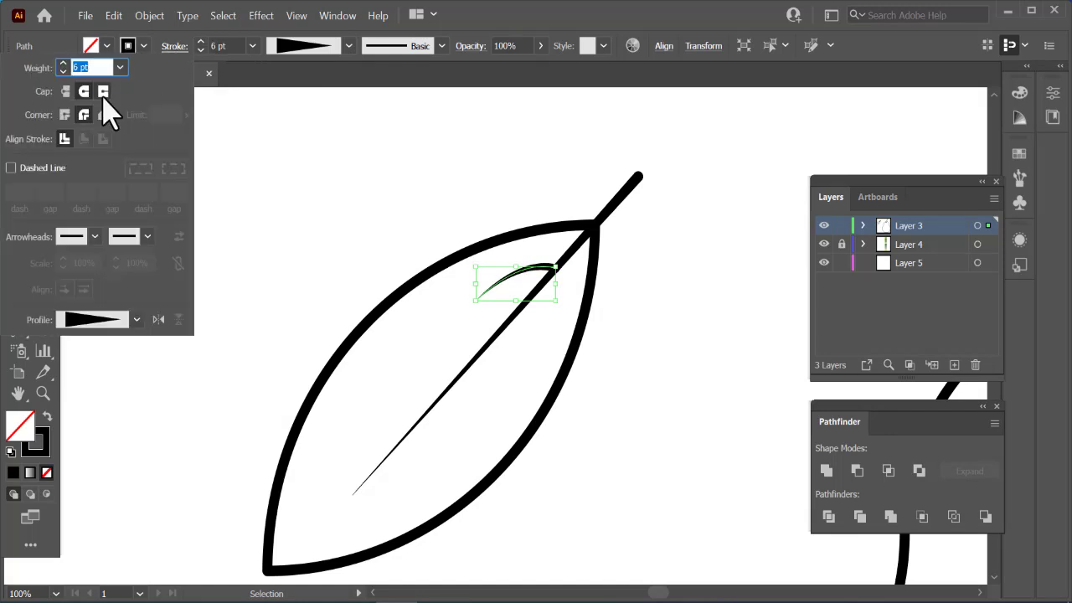
{"action": "left_click", "coordinate": [202, 50]}
{"action": "left_click", "coordinate": [203, 50]}
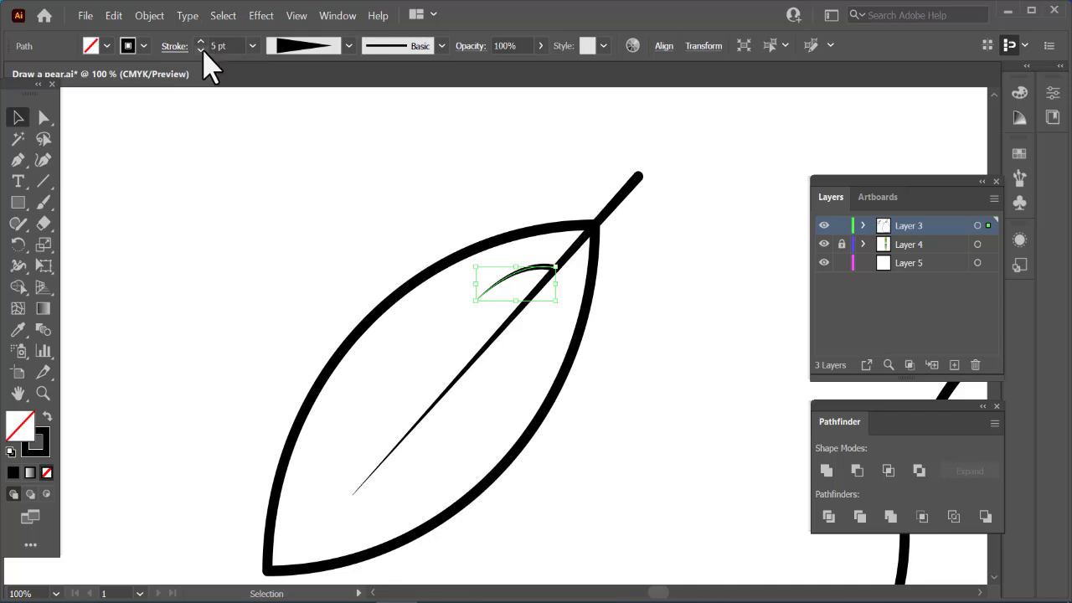
{"action": "left_click", "coordinate": [192, 219]}
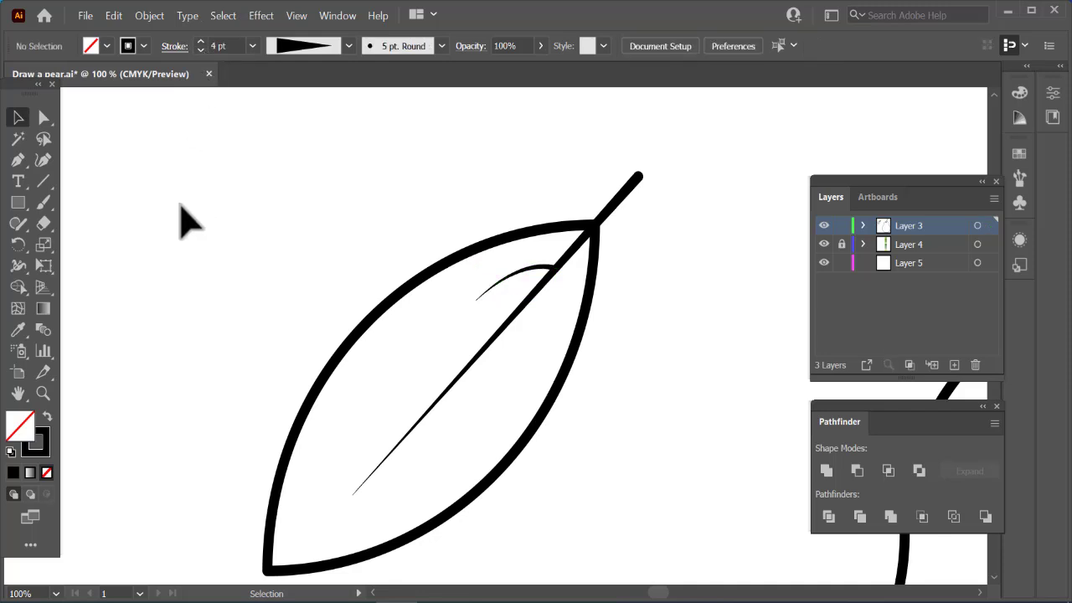
Draw a second curved vein about 72 px long from the midrib down its lower-right side and copy the first vein's 4 pt stroke onto it
{"action": "left_click", "coordinate": [18, 160]}
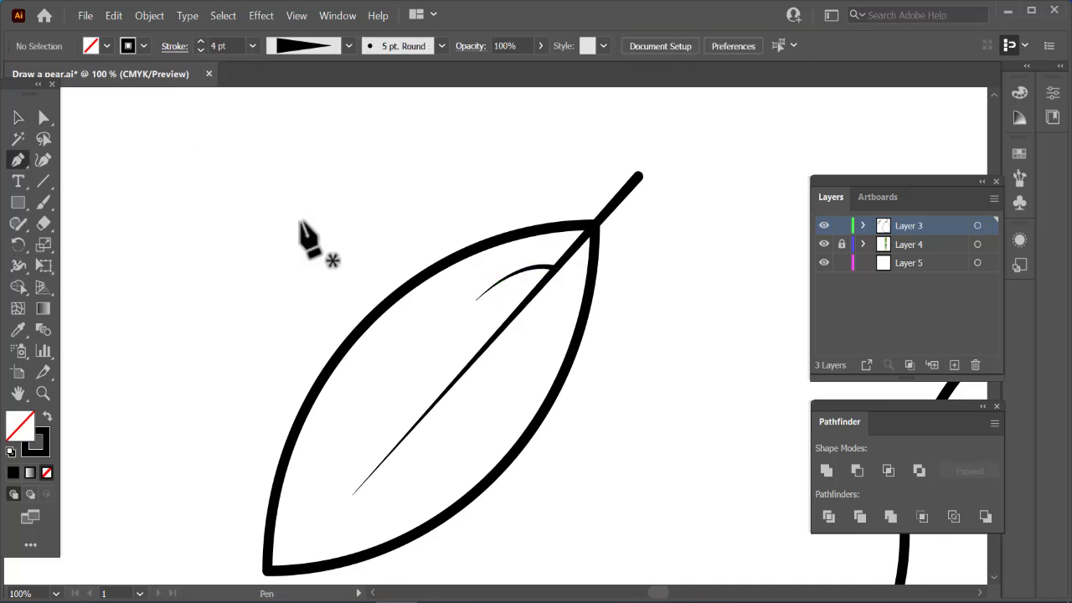
{"action": "left_click", "coordinate": [513, 316]}
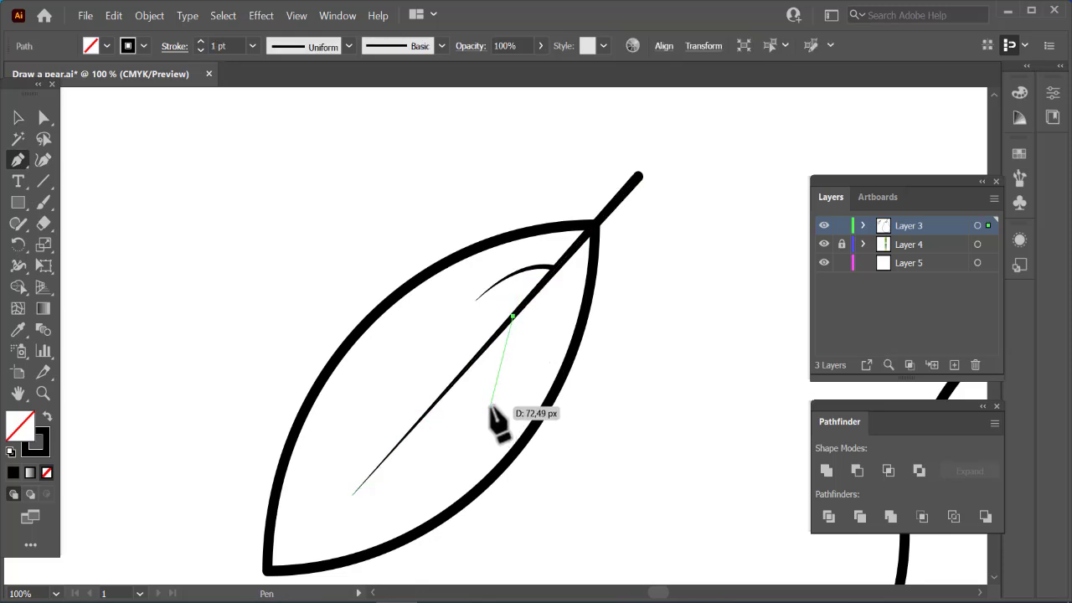
{"action": "left_click_drag", "start_coordinate": [491, 408], "coordinate": [449, 458]}
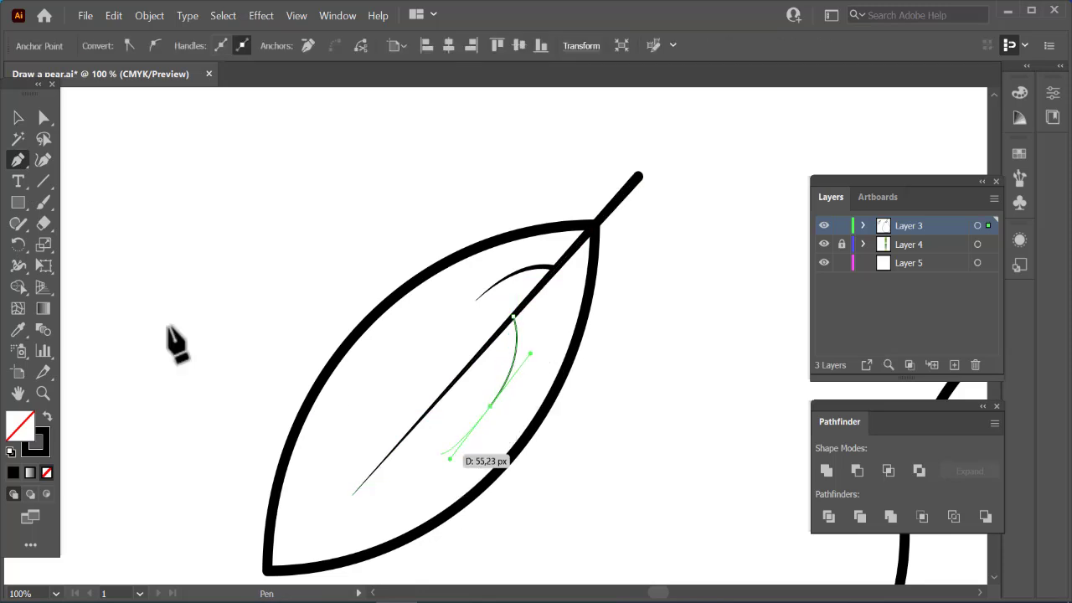
{"action": "left_click", "coordinate": [20, 329]}
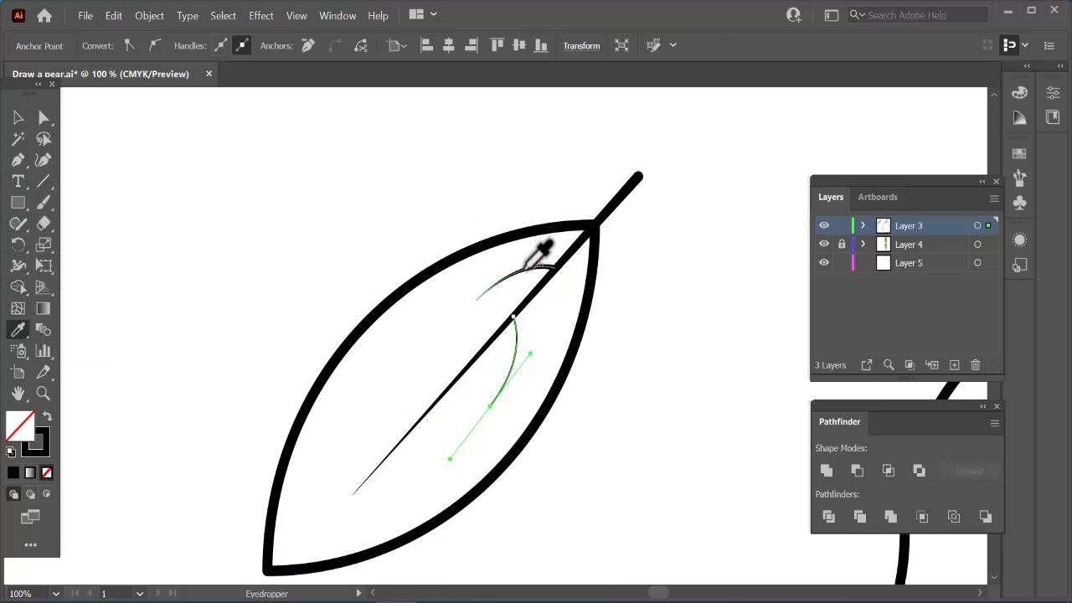
{"action": "left_click", "coordinate": [18, 119]}
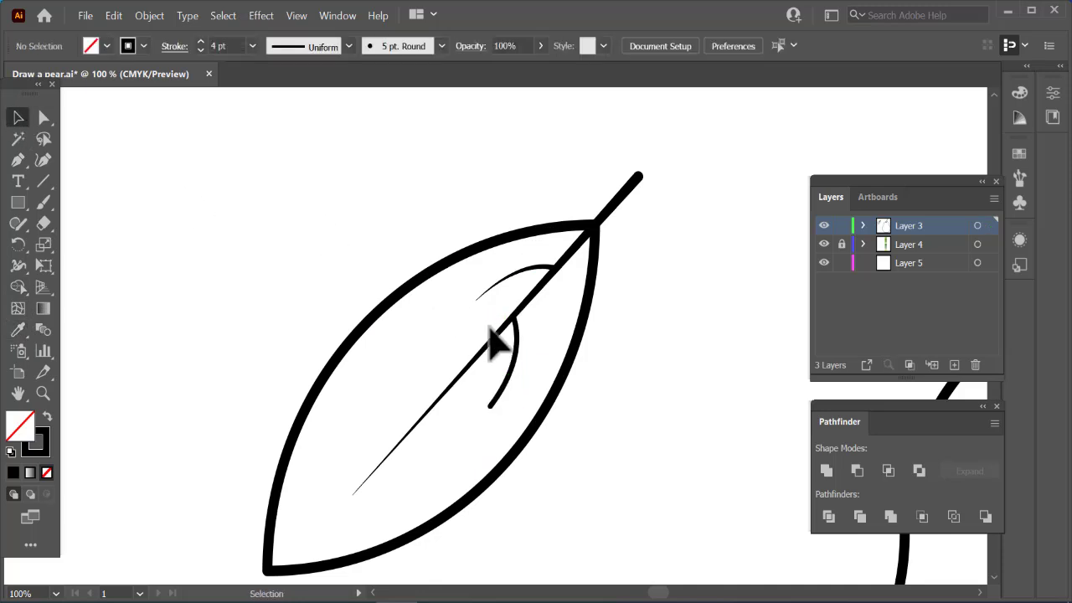
Apply the triangular tapered width profile to the second side vein, on the leaf's lower-right side
{"action": "left_click", "coordinate": [516, 353]}
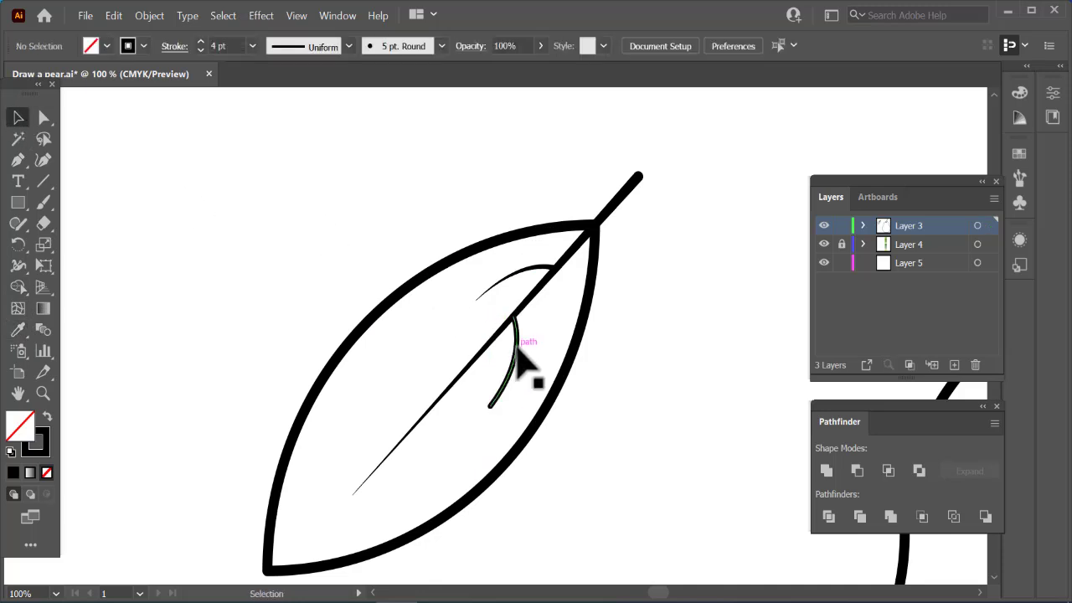
{"action": "left_click", "coordinate": [349, 47]}
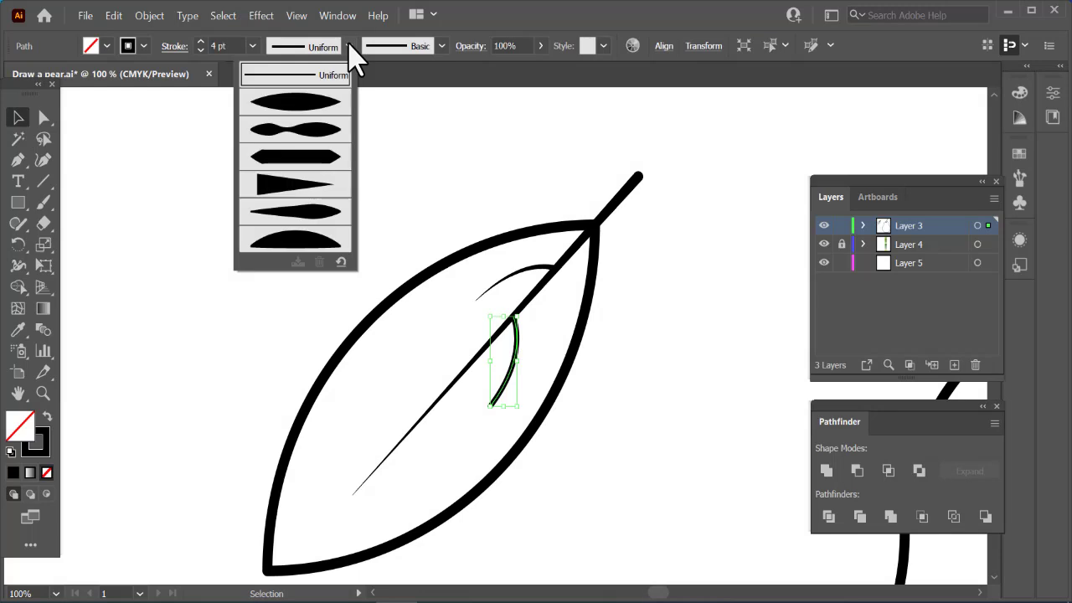
{"action": "left_click", "coordinate": [302, 196]}
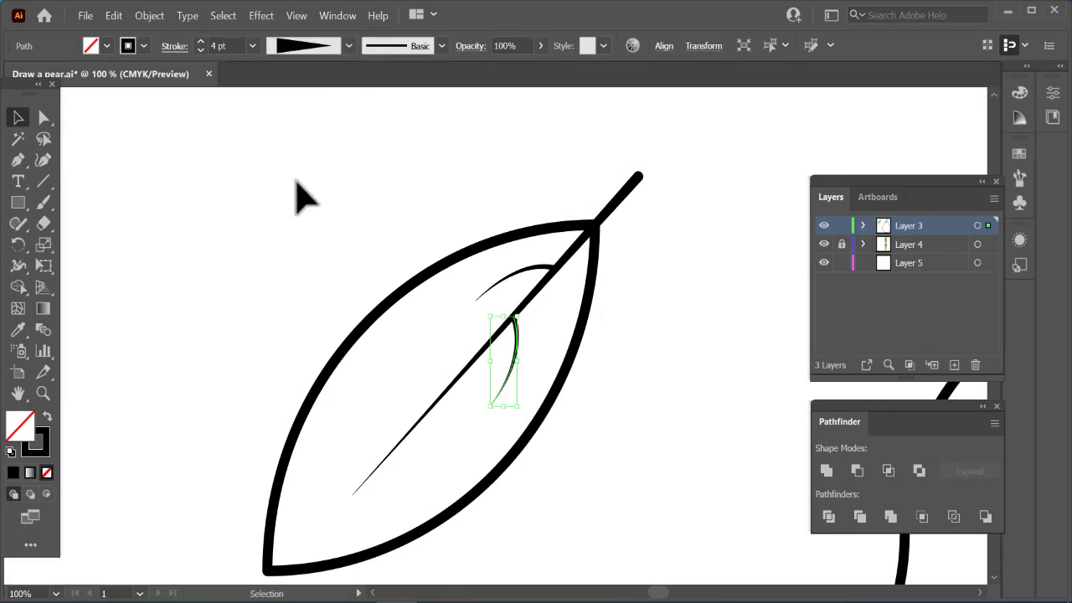
{"action": "left_click", "coordinate": [289, 323]}
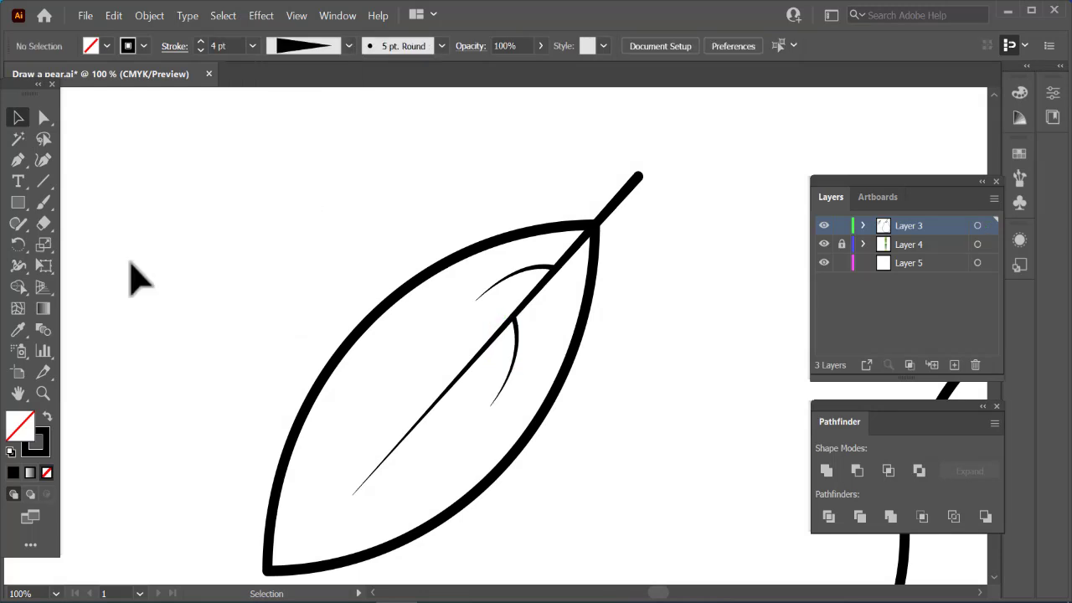
Draw a third curved vein with the Pen tool from the midrib's middle towards the left, and copy an existing vein's 4 pt stroke onto it
{"action": "left_click", "coordinate": [21, 161]}
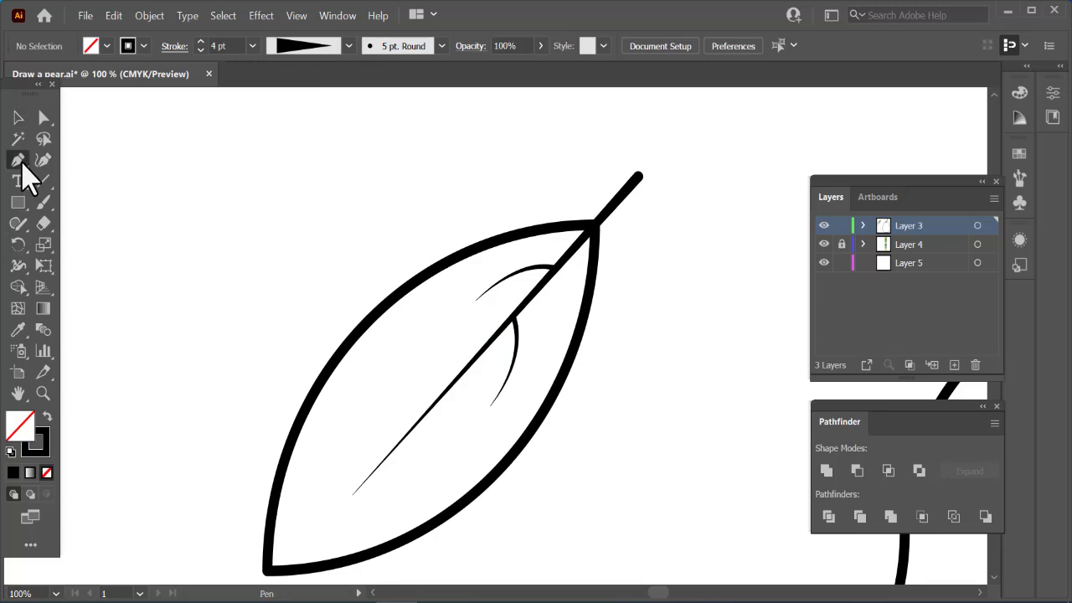
{"action": "left_click", "coordinate": [463, 373]}
{"action": "left_click_drag", "start_coordinate": [394, 410], "coordinate": [340, 463]}
{"action": "key", "text": "ctrl+z"}
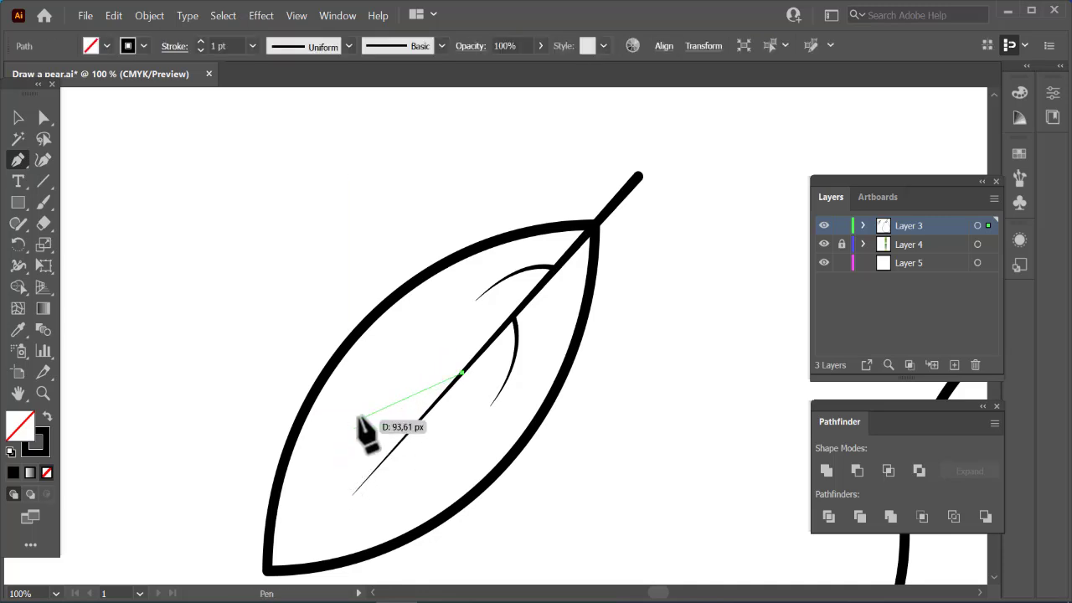
{"action": "left_click_drag", "start_coordinate": [391, 387], "coordinate": [355, 429]}
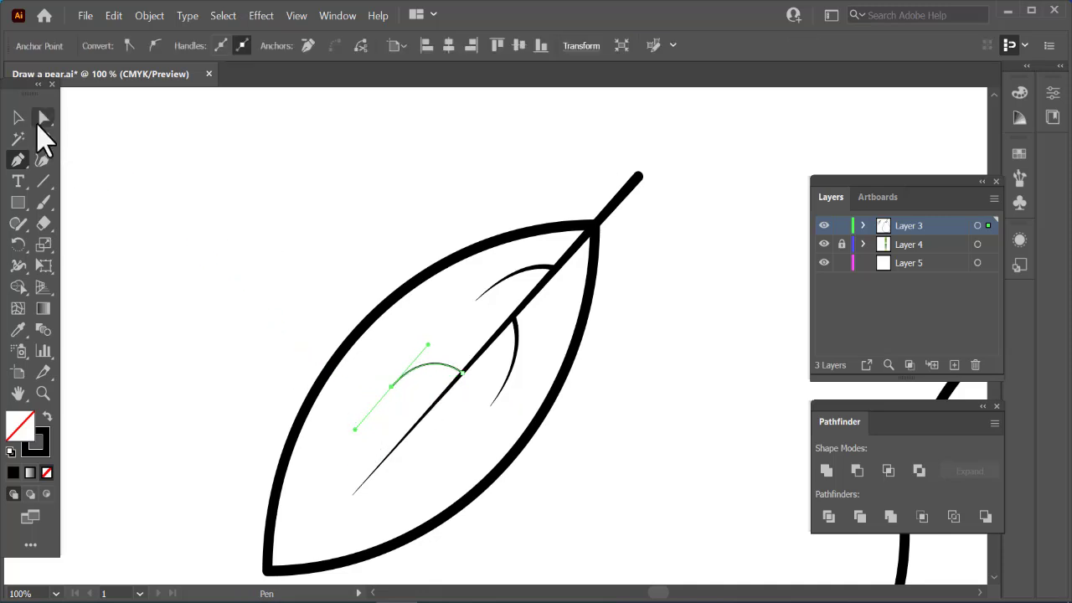
{"action": "left_click", "coordinate": [18, 329]}
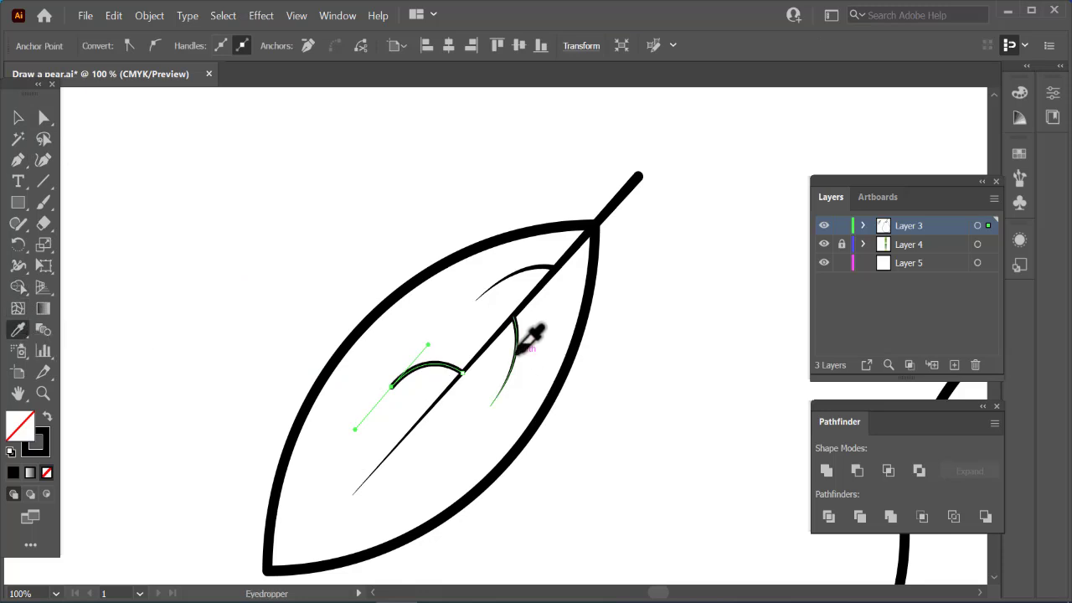
{"action": "key", "text": "v"}
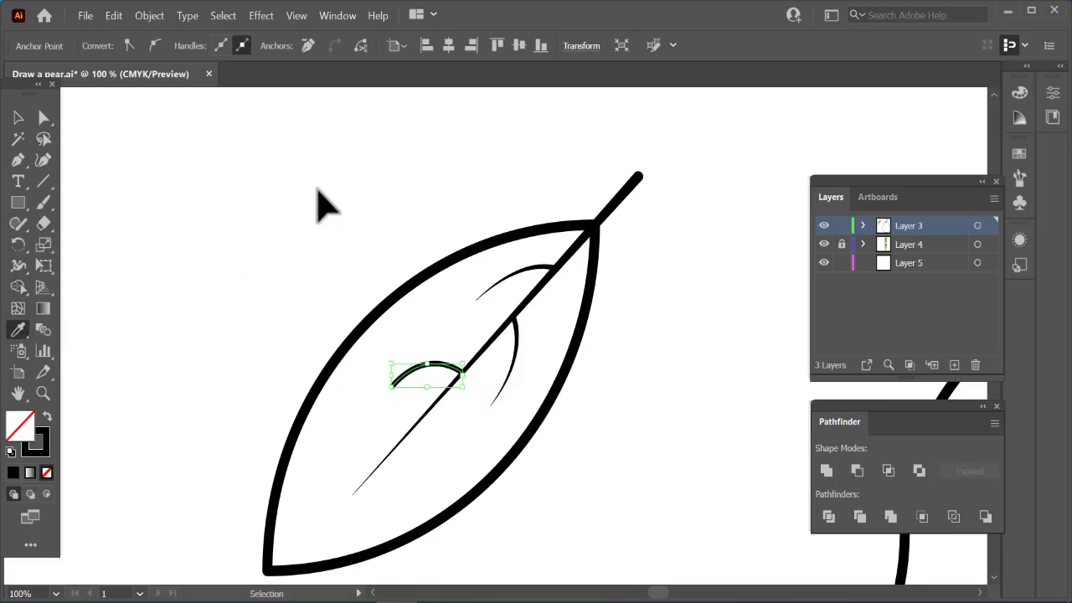
{"action": "left_click", "coordinate": [317, 189], "text": "ctrl"}
Apply the triangular tapered width profile to the third side vein so it narrows away from the midrib
{"action": "left_click", "coordinate": [20, 122]}
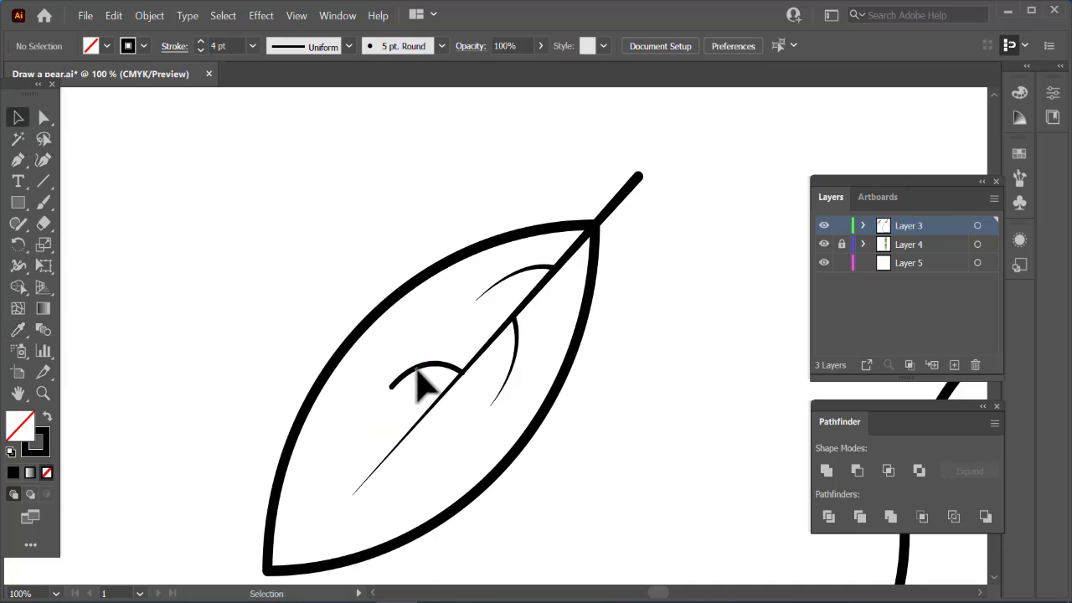
{"action": "left_click", "coordinate": [349, 48]}
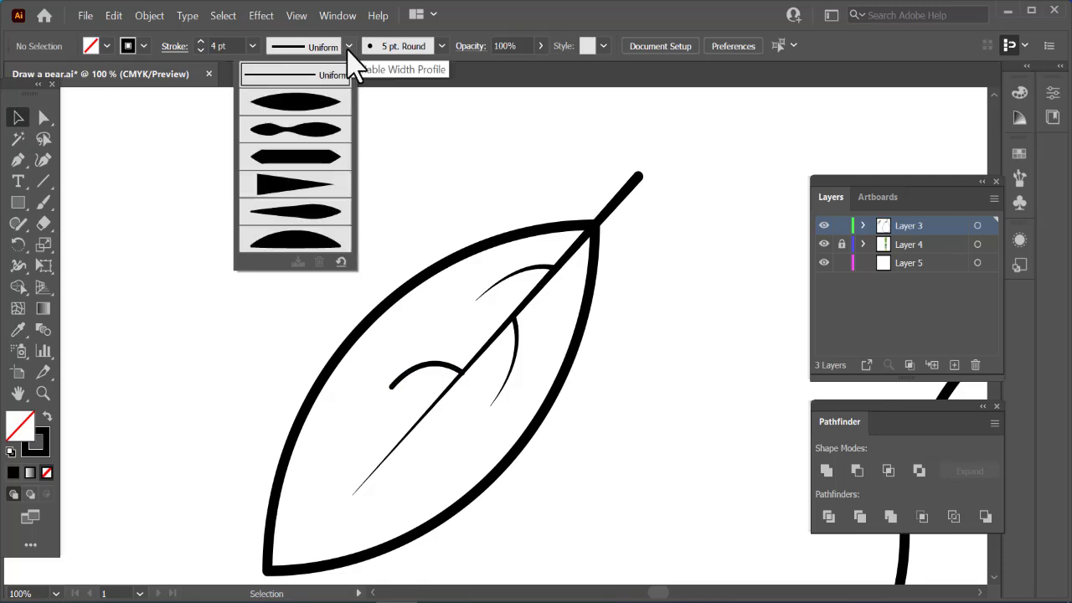
{"action": "left_click", "coordinate": [305, 186]}
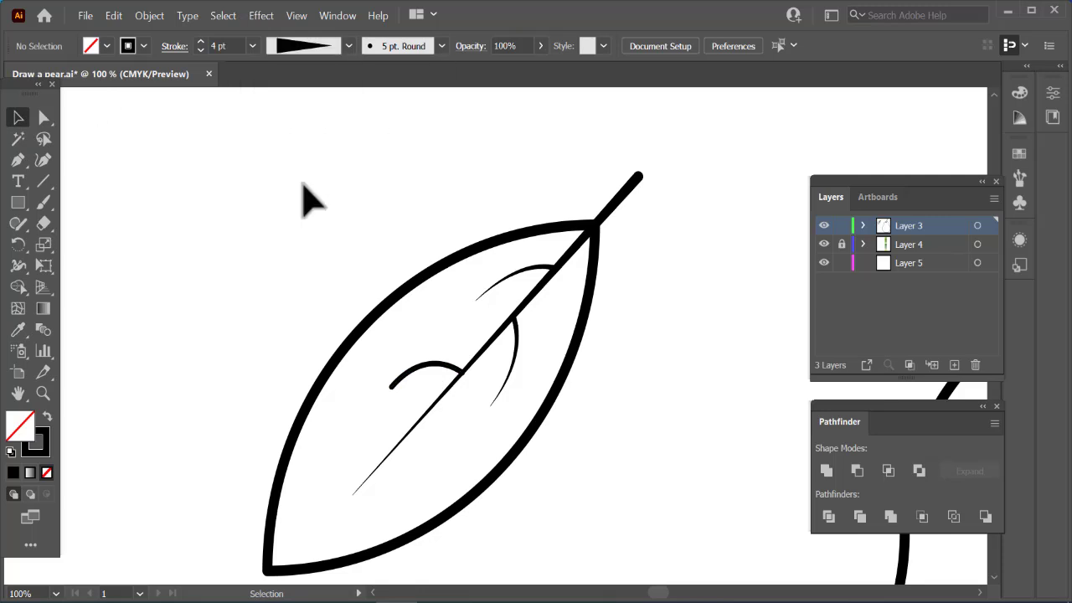
{"action": "left_click", "coordinate": [433, 381]}
{"action": "left_click", "coordinate": [351, 48]}
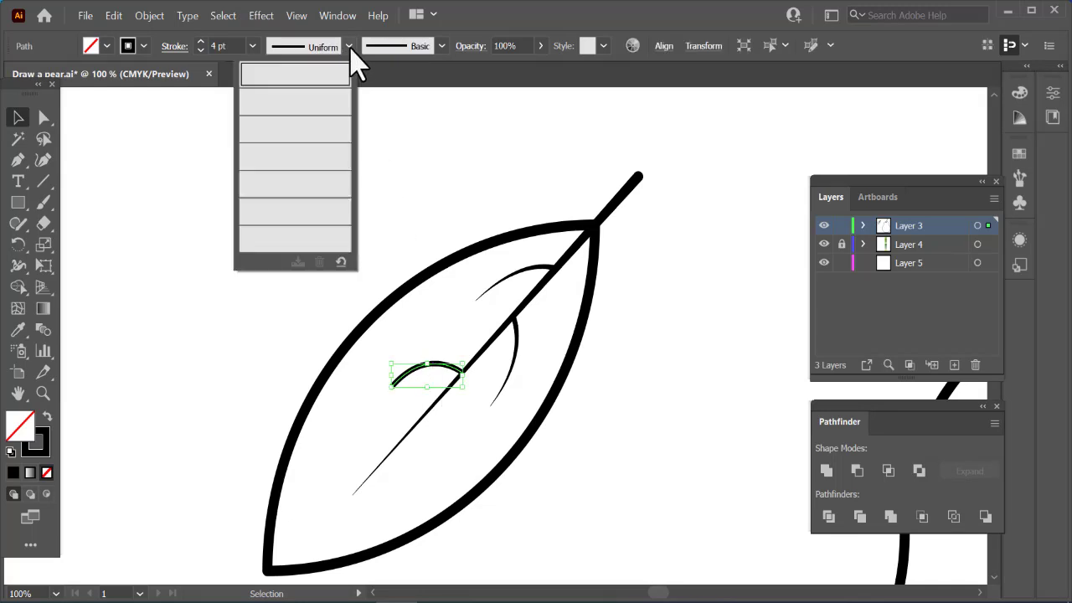
{"action": "left_click", "coordinate": [305, 187]}
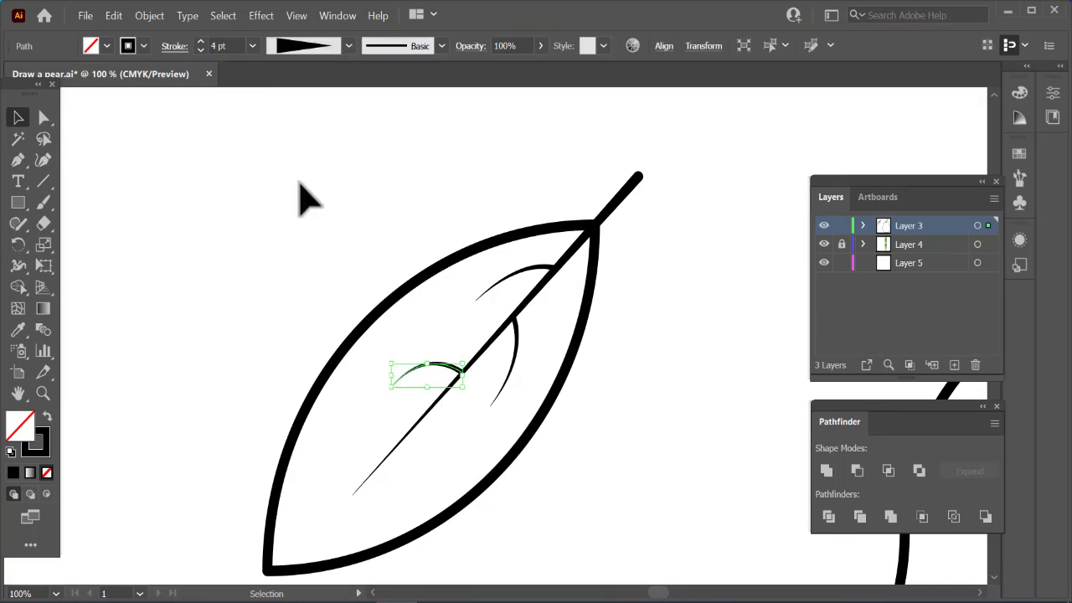
{"action": "left_click", "coordinate": [318, 240]}
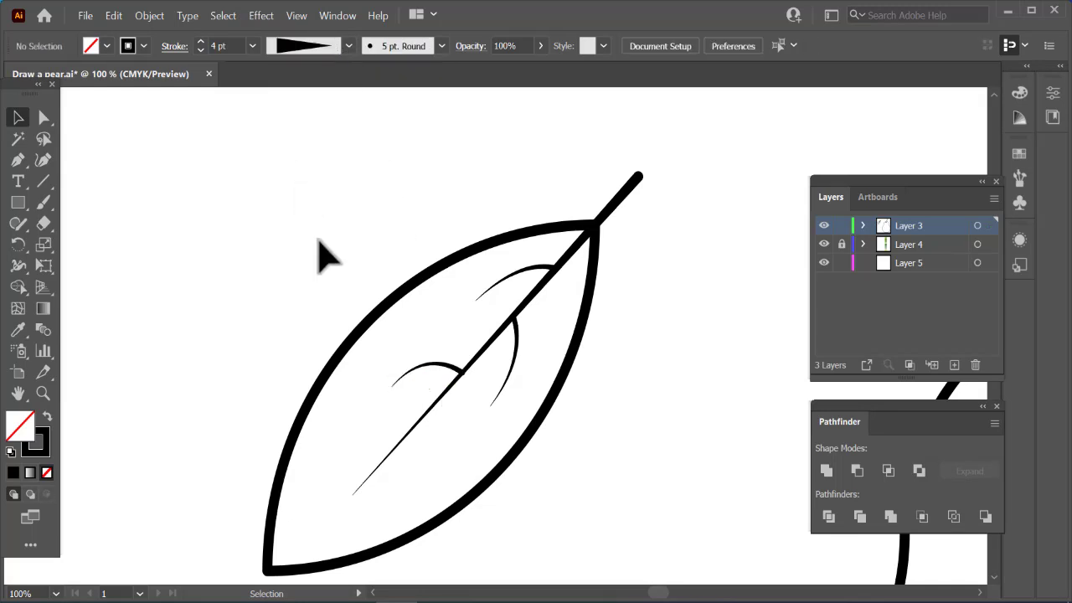
Rotate the third vein slightly counterclockwise so its base sits on the midrib, and set its stroke to 3 pt
{"action": "left_click", "coordinate": [460, 376]}
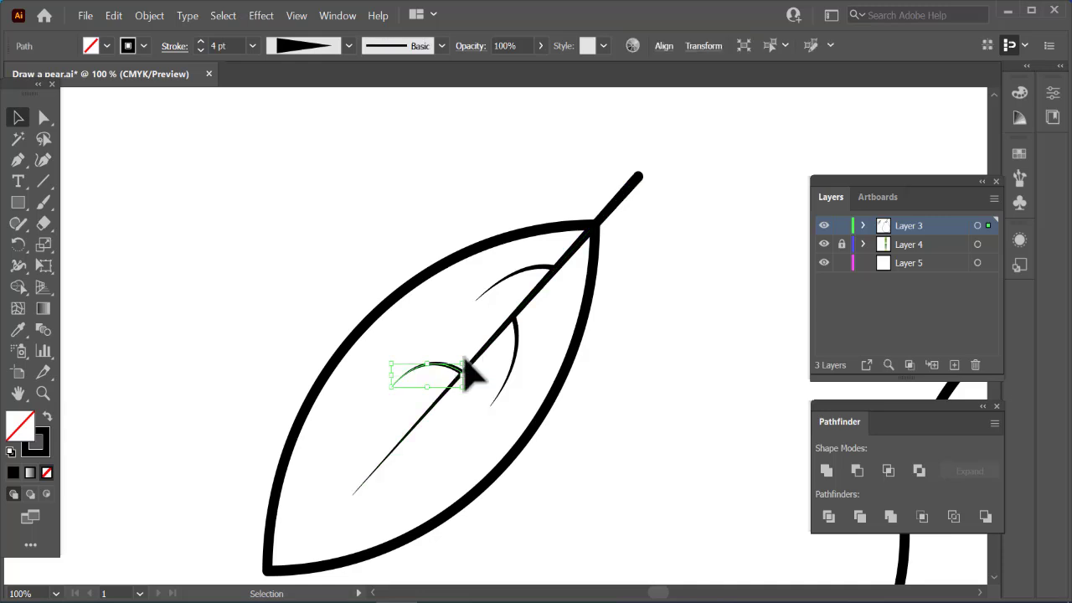
{"action": "key", "text": "ctrl+equal"}
{"action": "key", "text": "ctrl+equal"}
{"action": "key", "text": "ctrl+equal"}
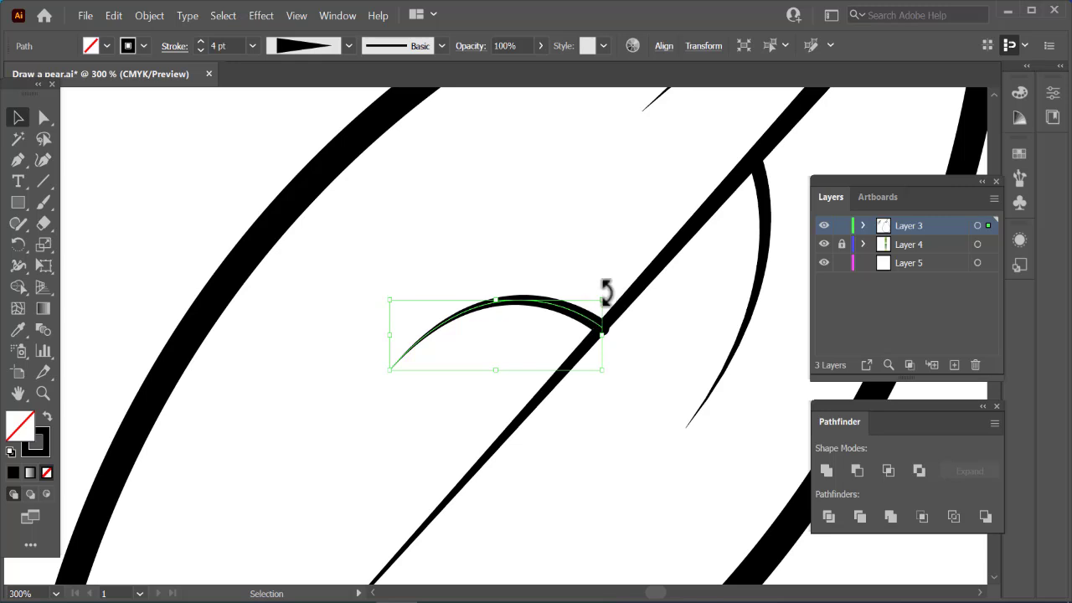
{"action": "left_click_drag", "start_coordinate": [605, 294], "coordinate": [596, 290]}
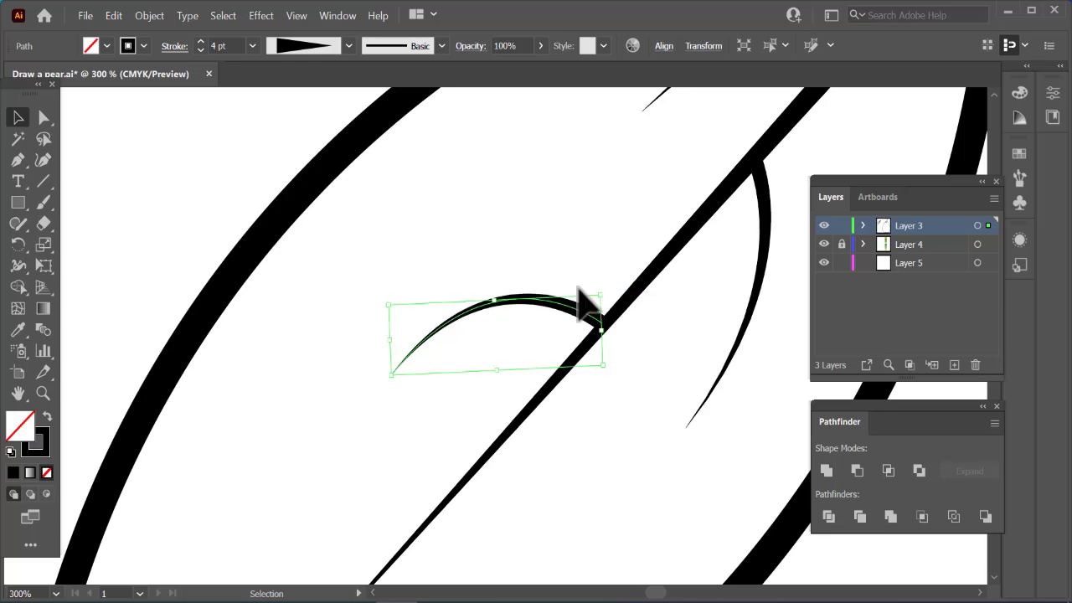
{"action": "left_click", "coordinate": [201, 50]}
{"action": "left_click", "coordinate": [202, 51]}
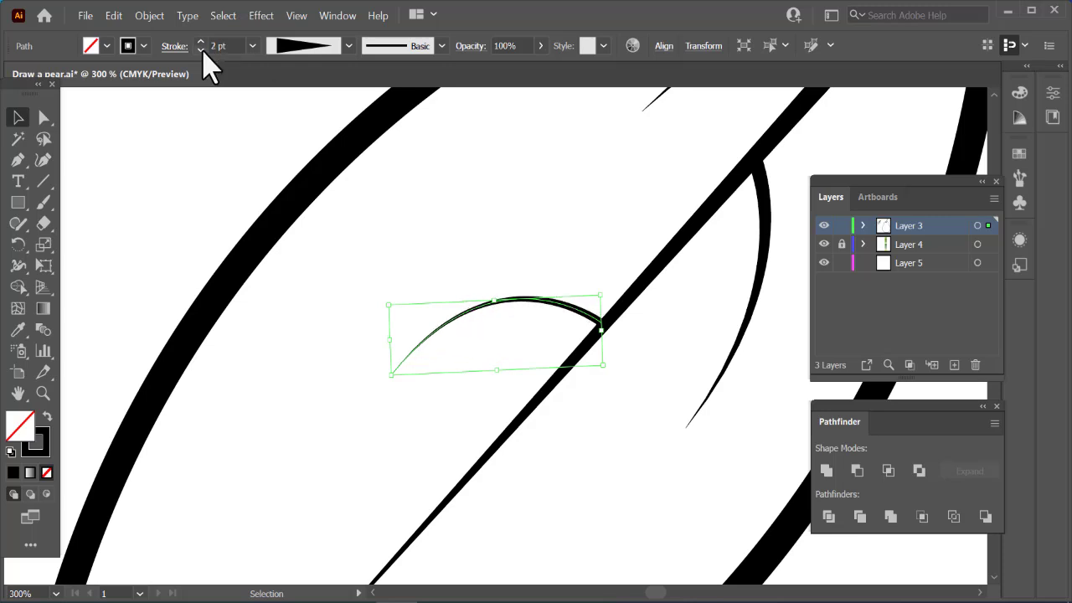
{"action": "left_click", "coordinate": [202, 42]}
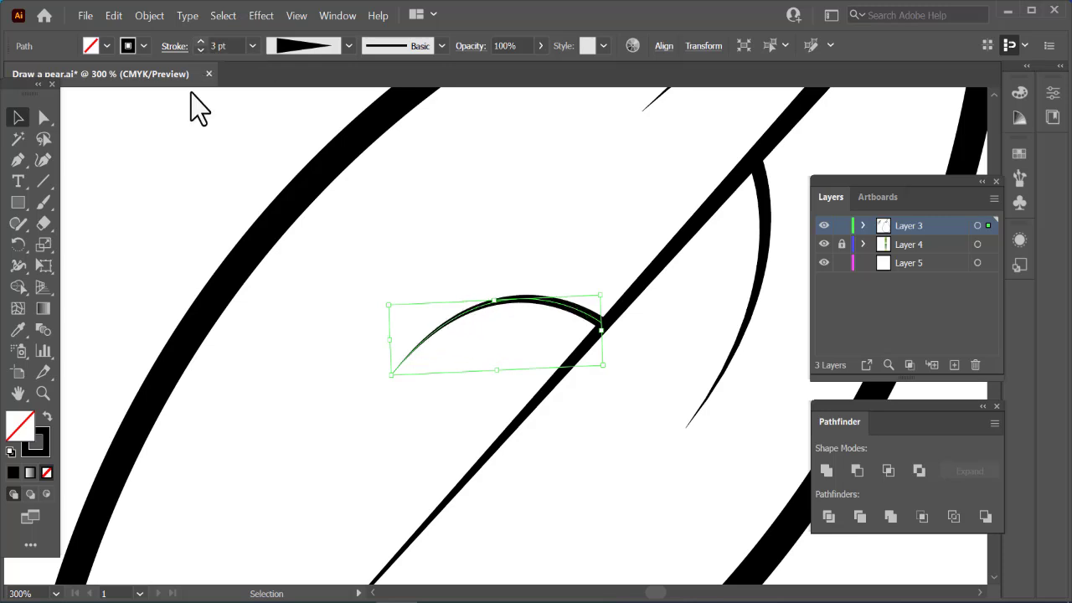
{"action": "left_click", "coordinate": [178, 145]}
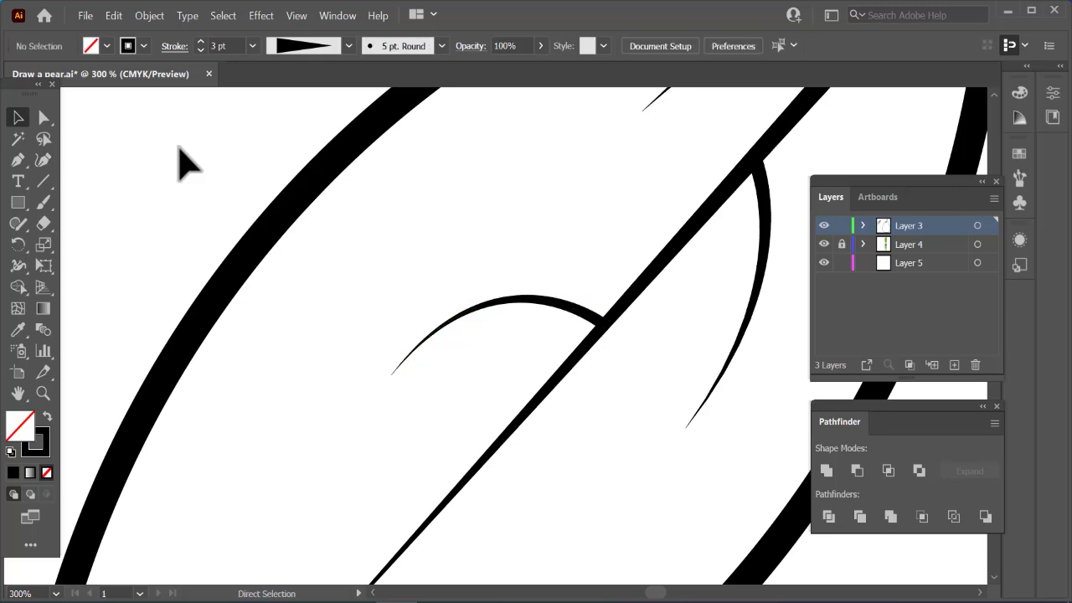
Select the whole leaf with its veins, move it next to the pear's stem and rotate it clockwise towards the stem
{"action": "key", "text": "ctrl+minus"}
{"action": "key", "text": "ctrl+minus"}
{"action": "key", "text": "ctrl+minus"}
{"action": "key", "text": "ctrl+minus"}
{"action": "key", "text": "ctrl+minus"}
{"action": "key", "text": "ctrl+minus"}
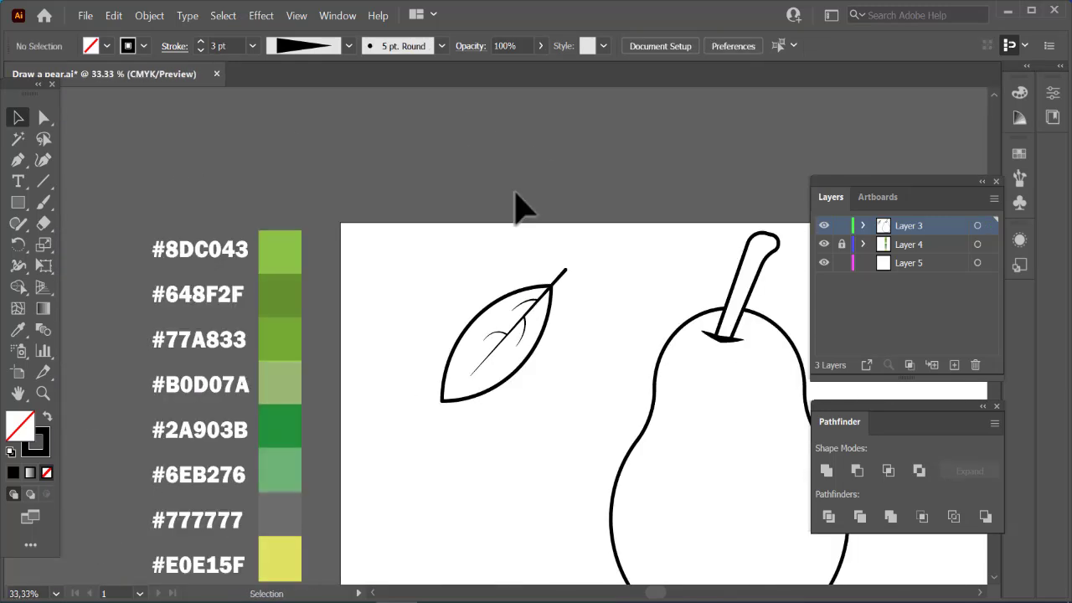
{"action": "left_click_drag", "start_coordinate": [429, 261], "coordinate": [581, 469]}
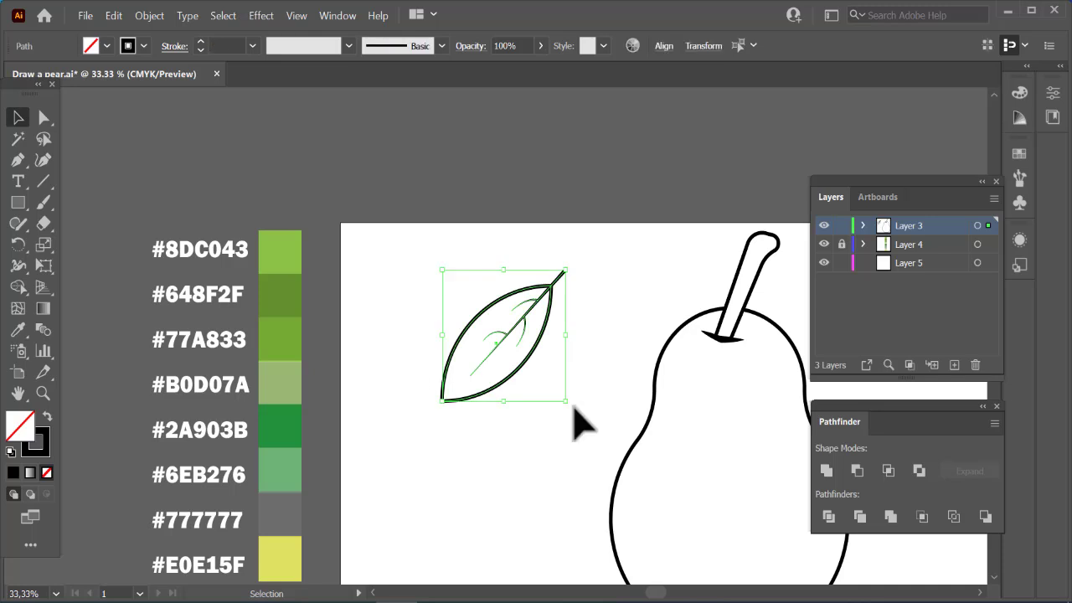
{"action": "left_click_drag", "start_coordinate": [557, 331], "coordinate": [685, 311]}
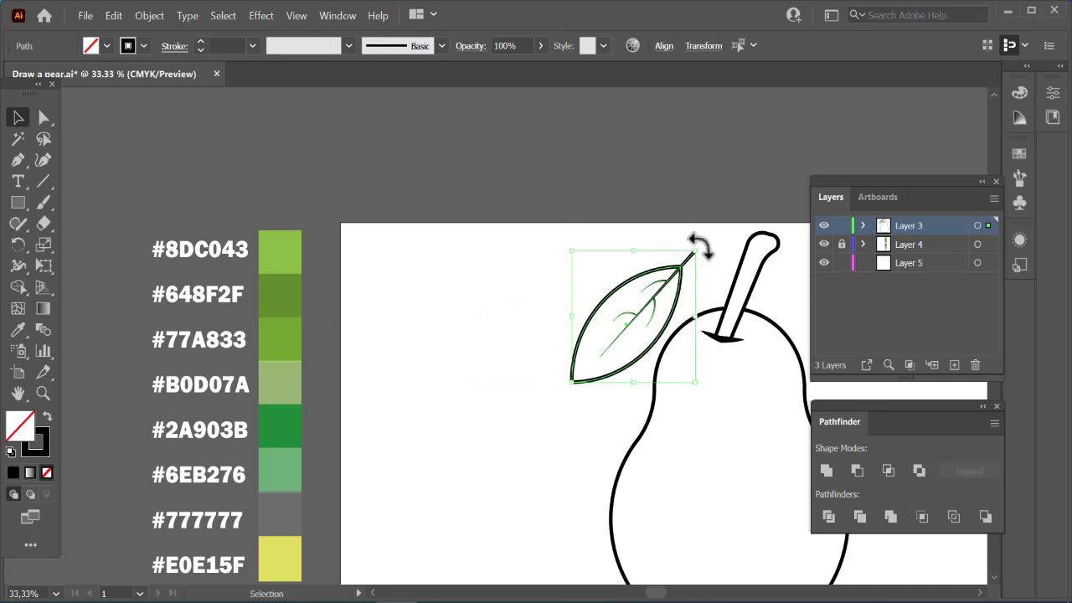
{"action": "left_click_drag", "start_coordinate": [698, 244], "coordinate": [730, 255]}
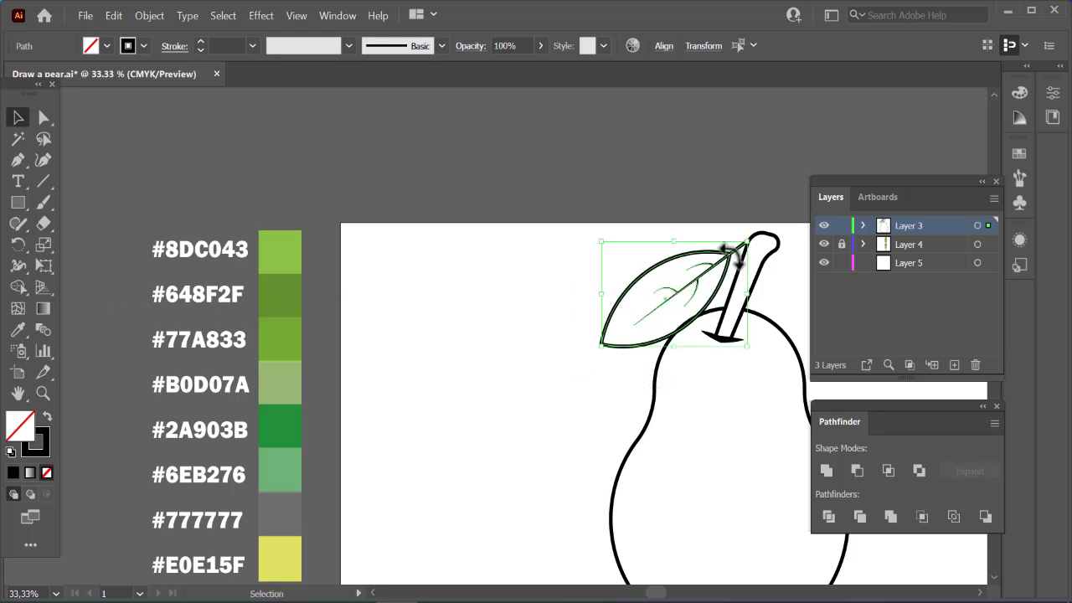
Rotate the leaf slightly further clockwise and shift it so its stalk tip meets the stem's left edge
{"action": "key", "text": "ctrl+plus"}
{"action": "key", "text": "v"}
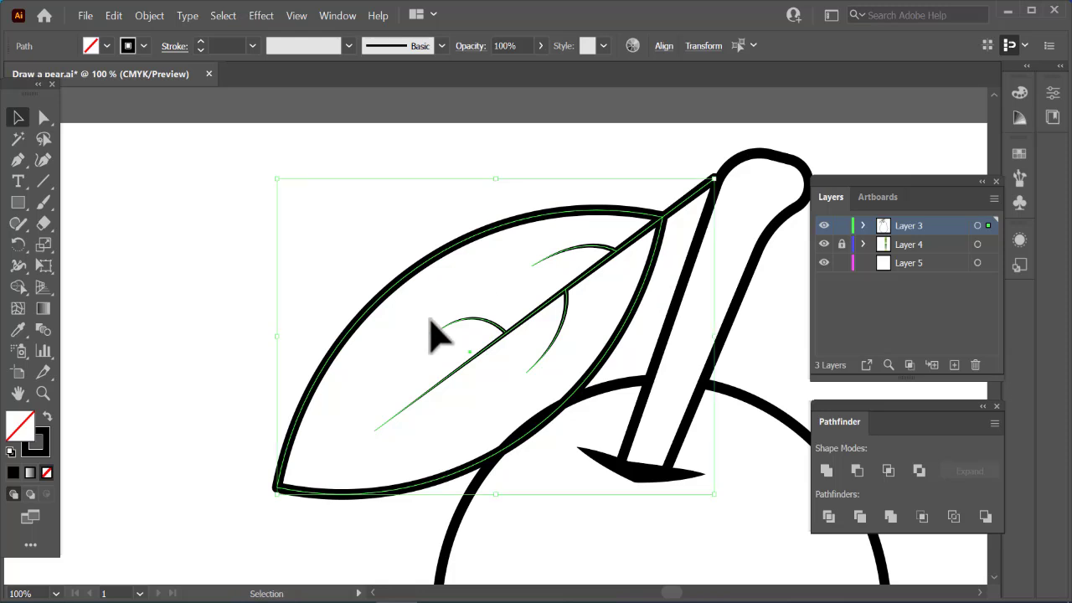
{"action": "left_click_drag", "start_coordinate": [269, 172], "coordinate": [277, 143]}
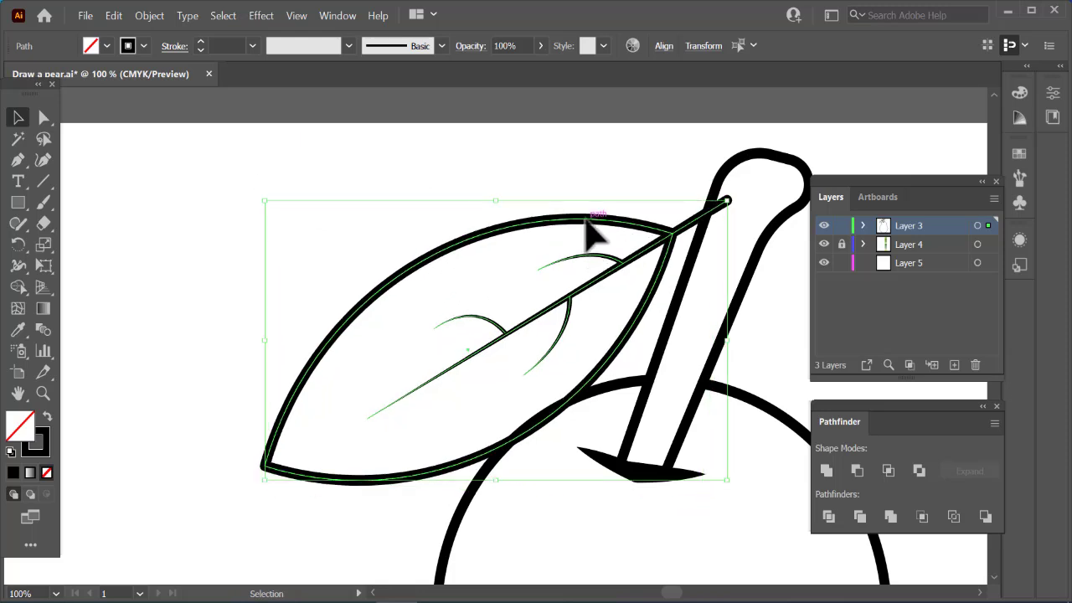
{"action": "left_click_drag", "start_coordinate": [586, 219], "coordinate": [574, 211]}
Scale the whole leaf down slightly in proportion to the pear
{"action": "key", "text": "a"}
{"action": "key", "text": "ctrl+minus"}
{"action": "key", "text": "ctrl+minus"}
{"action": "key", "text": "ctrl+minus"}
{"action": "key", "text": "ctrl+minus"}
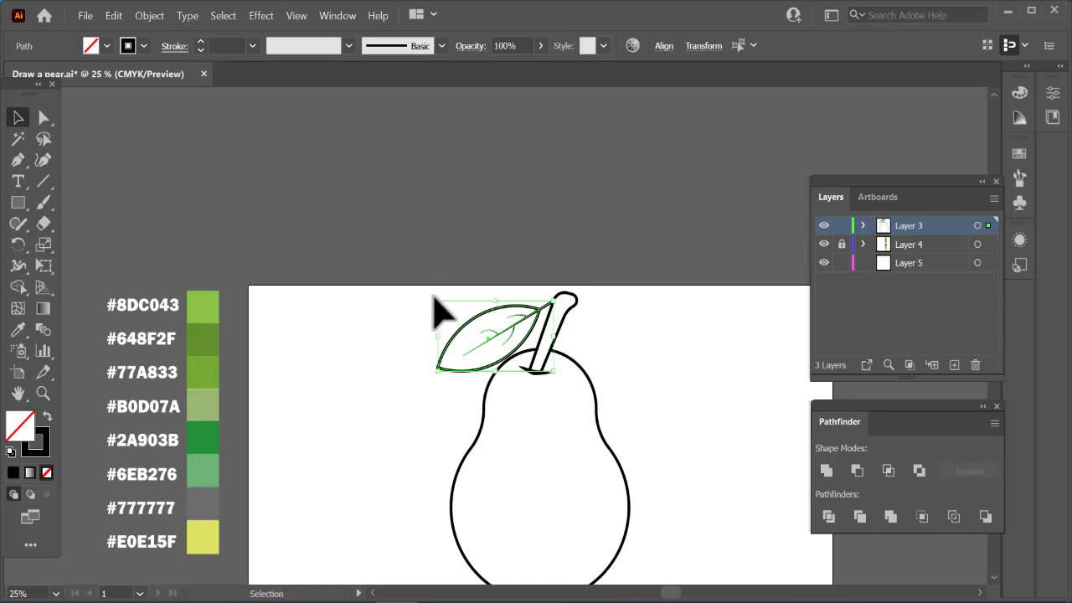
{"action": "left_click_drag", "start_coordinate": [436, 299], "coordinate": [445, 307]}
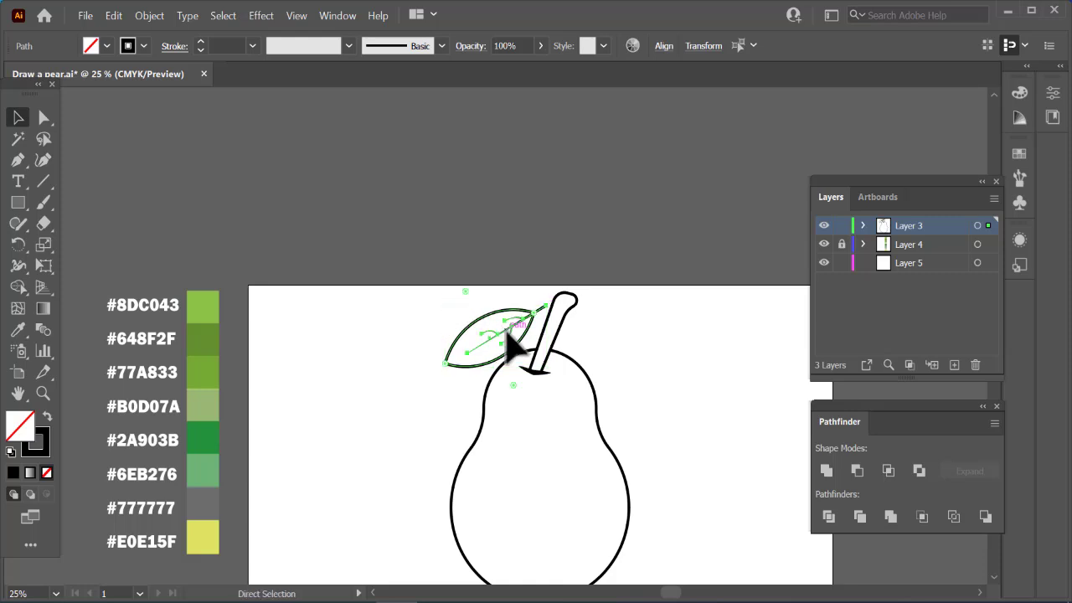
Reattach the leaf's stalk to the upper left edge of the stem and fine-tune the leaf's fit and position
{"action": "key", "text": "ctrl+plus"}
{"action": "key", "text": "ctrl+plus"}
{"action": "key", "text": "ctrl+plus"}
{"action": "left_click_drag", "start_coordinate": [585, 280], "coordinate": [606, 266]}
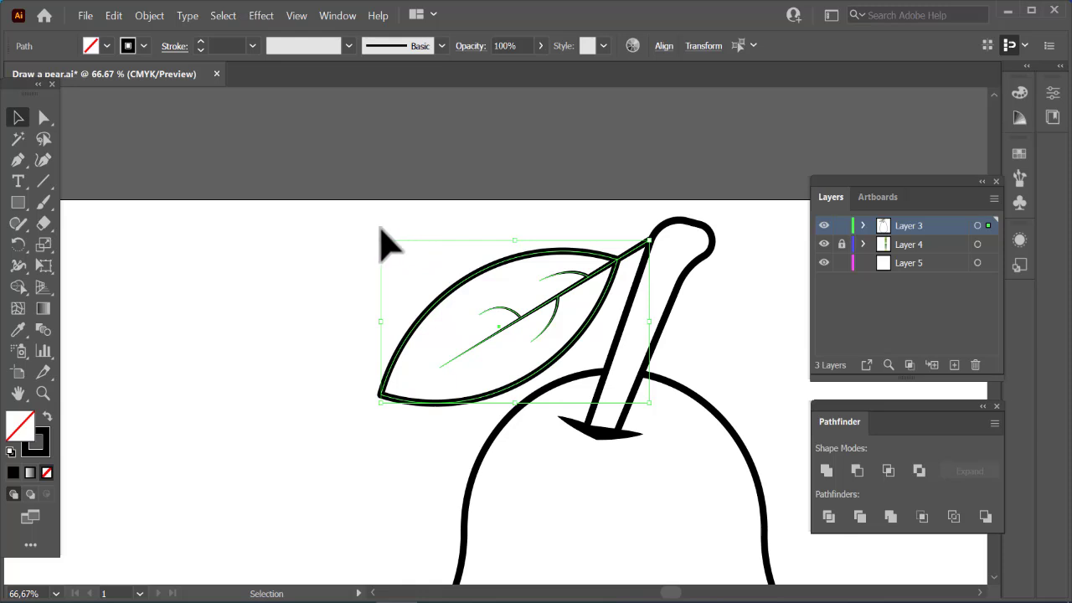
{"action": "left_click_drag", "start_coordinate": [374, 238], "coordinate": [369, 230]}
{"action": "left_click_drag", "start_coordinate": [565, 295], "coordinate": [561, 292]}
{"action": "left_click", "coordinate": [250, 352]}
Add a new layer directly above Layer 4 and copy all of Layer 3's pear and leaf artwork into it
{"action": "key", "text": "ctrl+minus"}
{"action": "key", "text": "ctrl+minus"}
{"action": "key", "text": "ctrl+minus"}
{"action": "key", "text": "ctrl+minus"}
{"action": "key", "text": "ctrl+minus"}
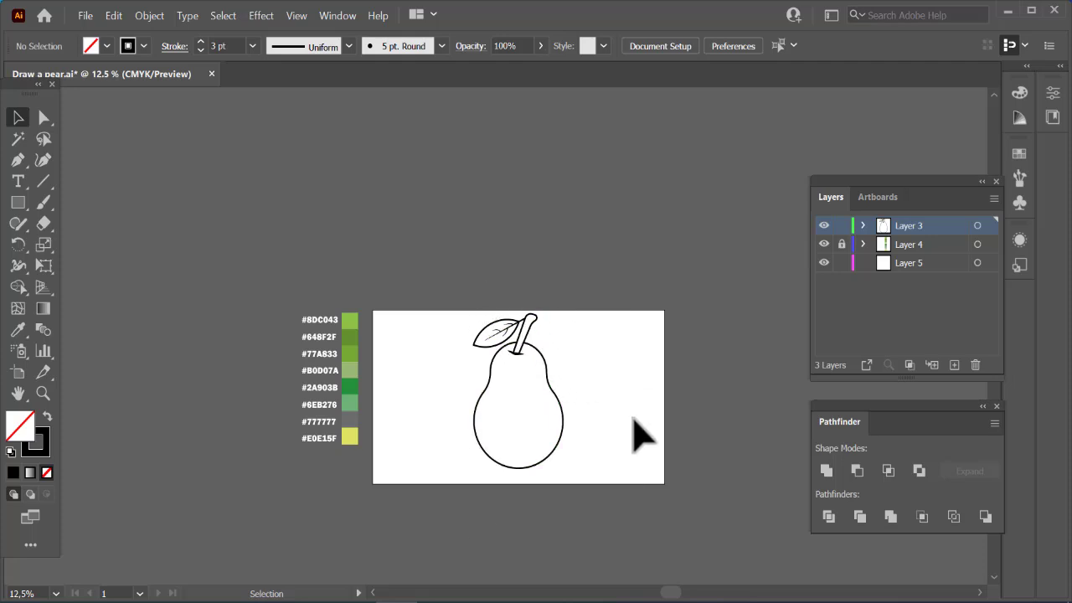
{"action": "left_click", "coordinate": [941, 245]}
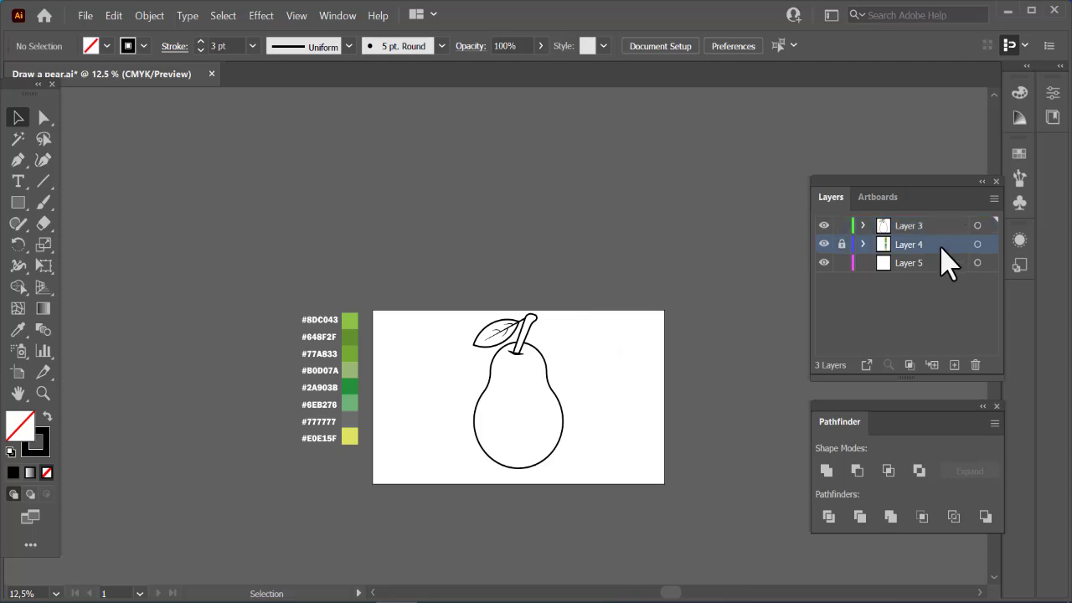
{"action": "left_click", "coordinate": [955, 365]}
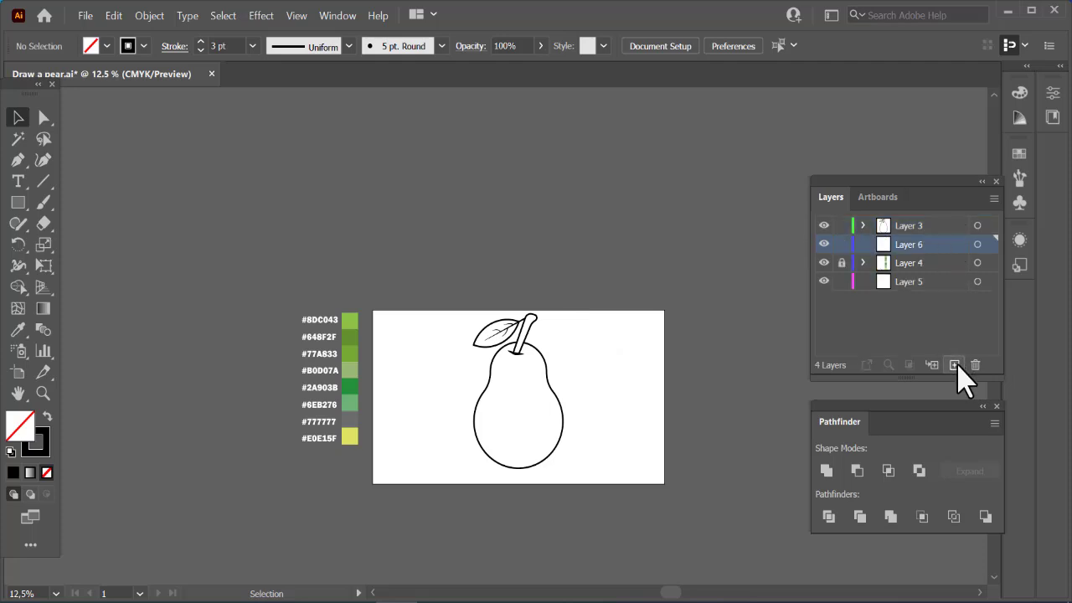
{"action": "left_click", "coordinate": [977, 226]}
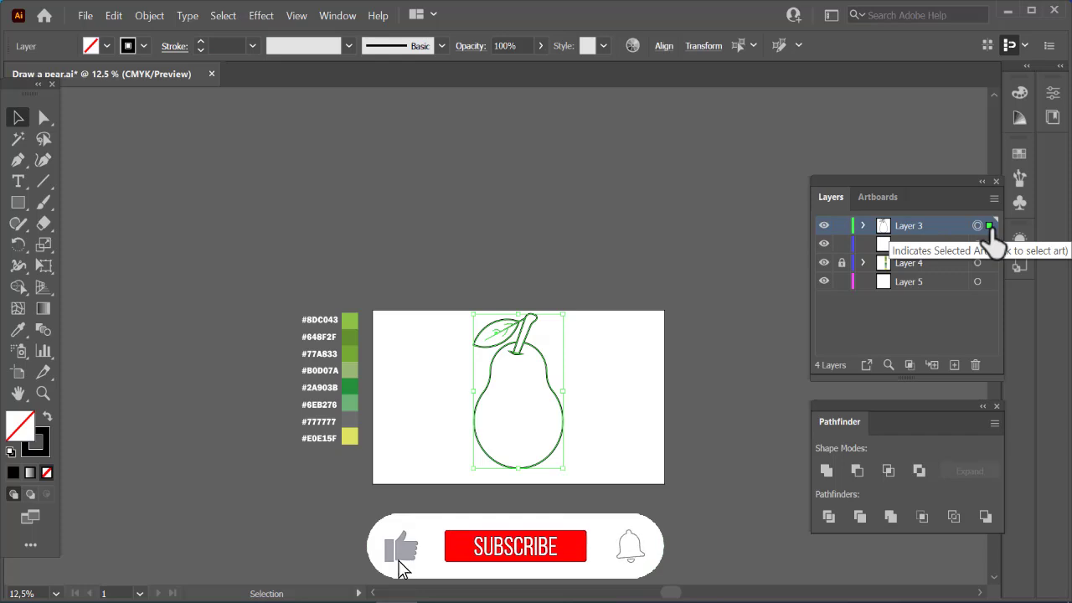
{"action": "left_click_drag", "start_coordinate": [989, 226], "coordinate": [990, 247]}
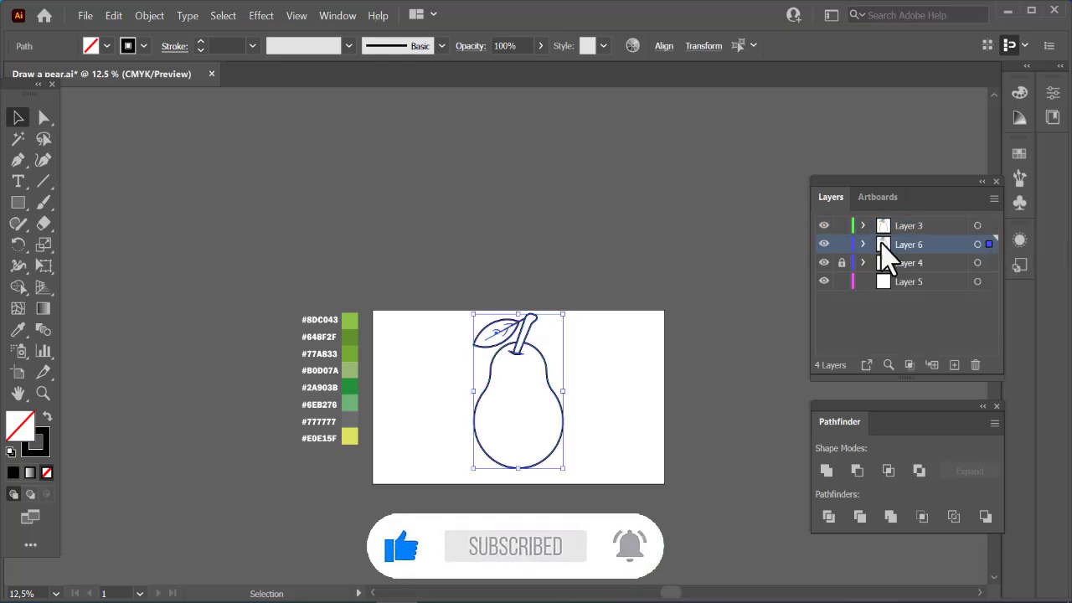
Lock Layer 3 and delete Layer 6's copy of the short accent stroke at the base of the stem
{"action": "left_click", "coordinate": [841, 225]}
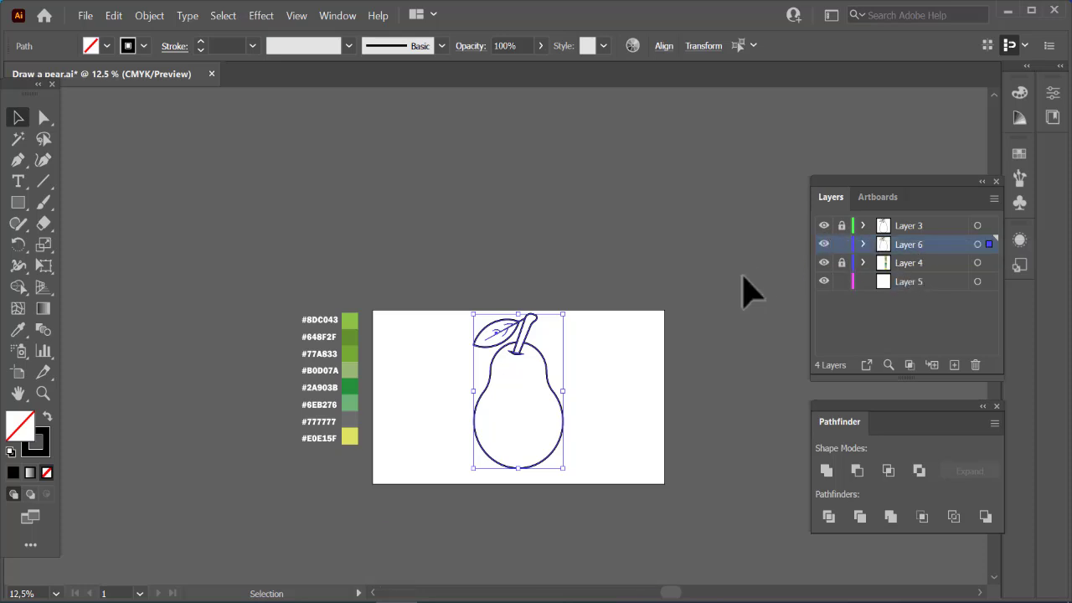
{"action": "left_click", "coordinate": [616, 252]}
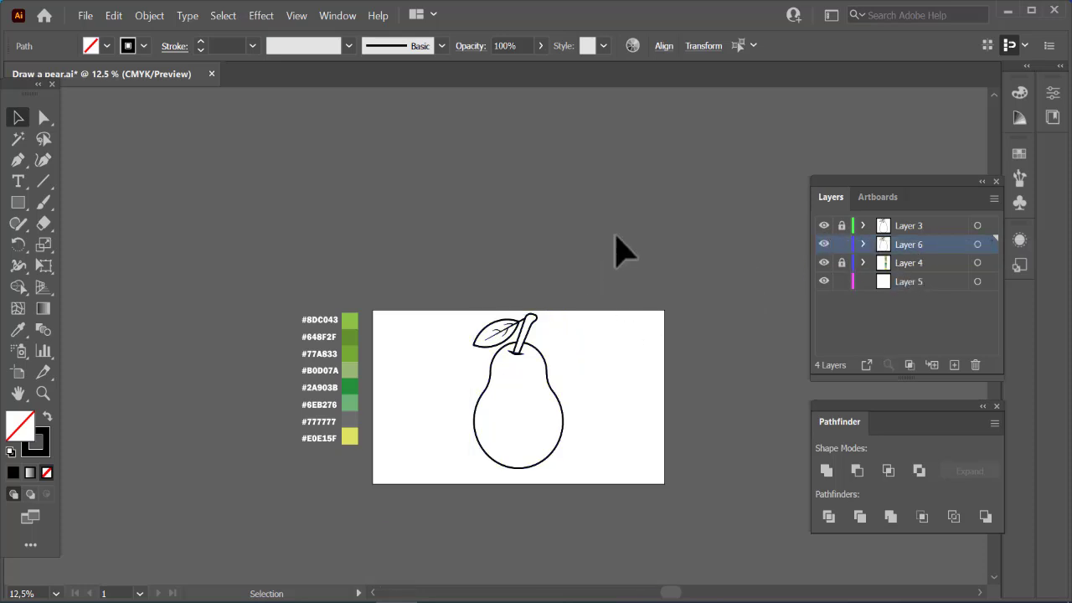
{"action": "left_click", "coordinate": [520, 355]}
{"action": "key", "text": "ctrl+shift+a"}
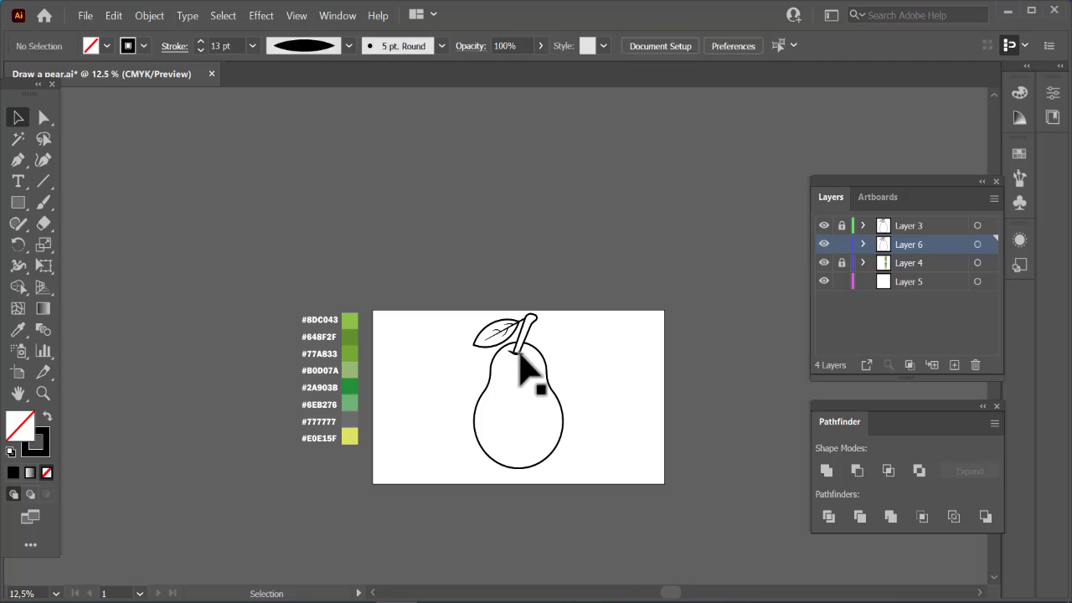
Hide Layer 3 and delete the three small side veins from the leaf on Layer 6, keeping the midrib
{"action": "left_click", "coordinate": [825, 225]}
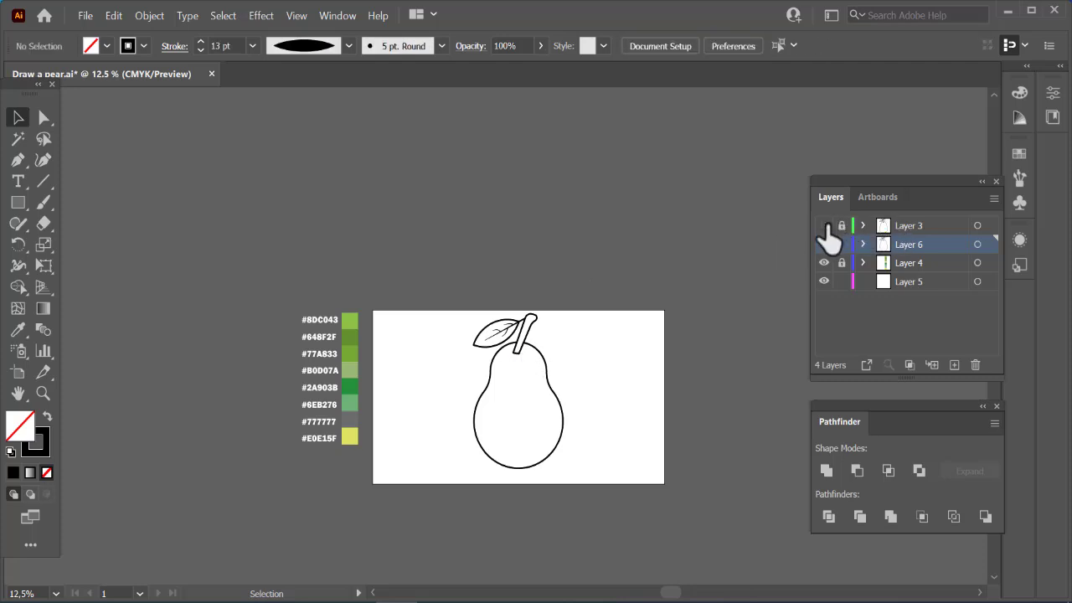
{"action": "left_click", "coordinate": [502, 335]}
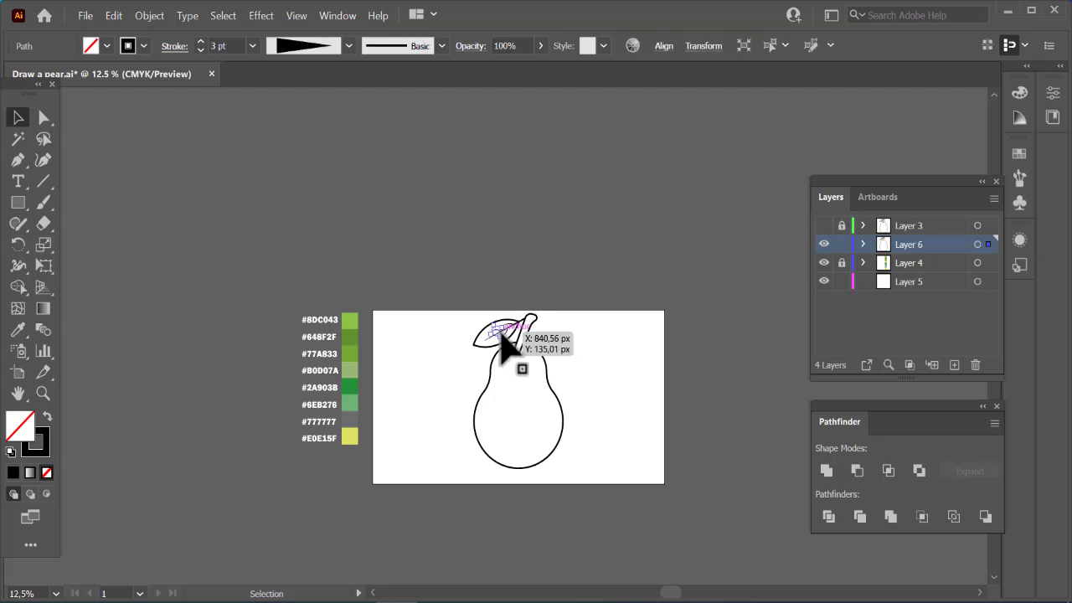
{"action": "key", "text": "Delete"}
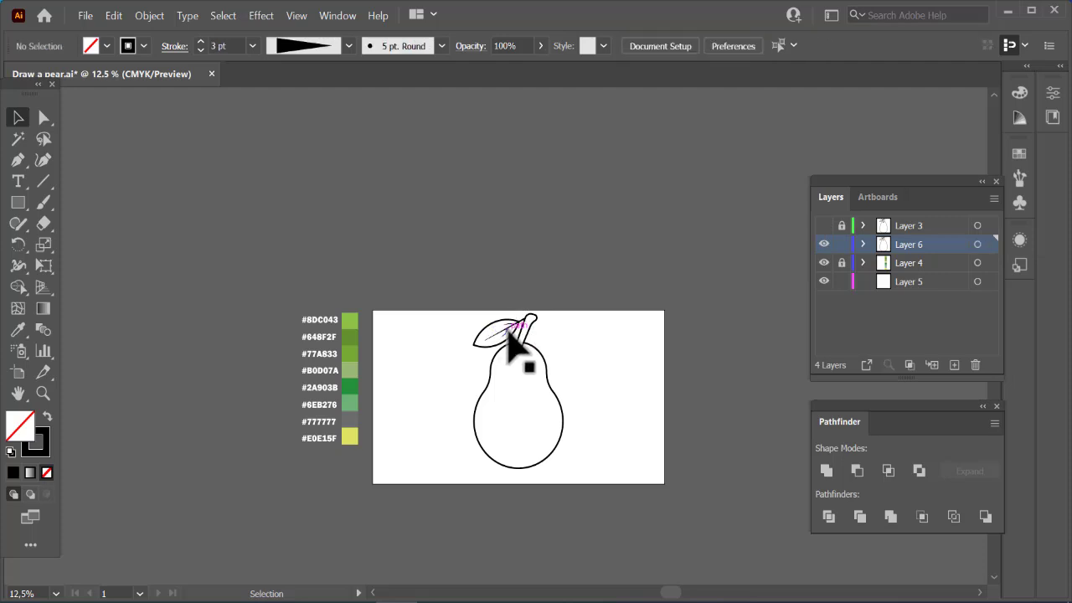
{"action": "left_click", "coordinate": [508, 329]}
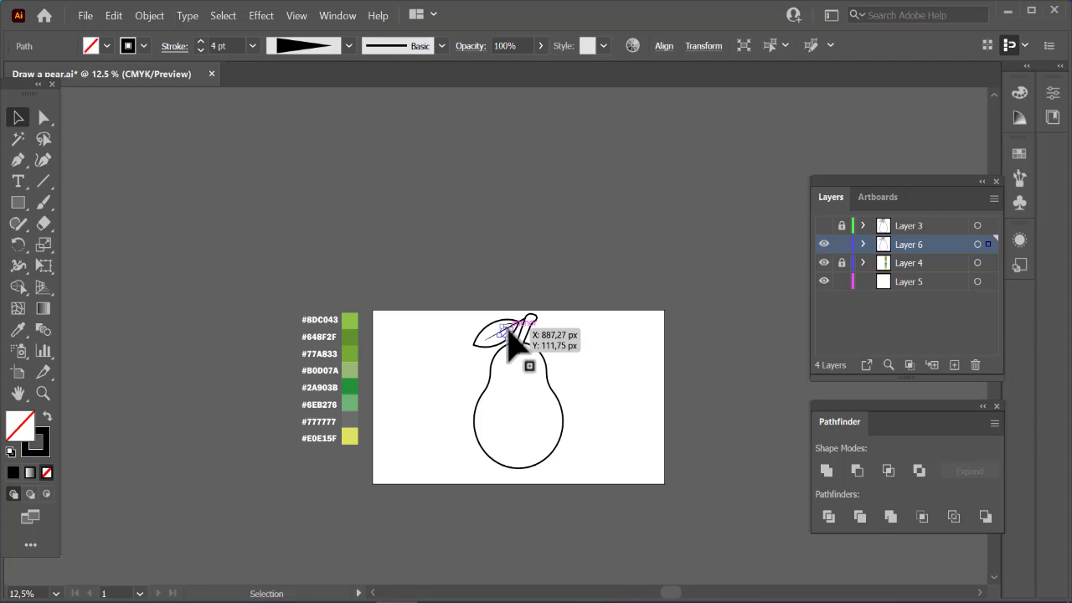
{"action": "key", "text": "Delete"}
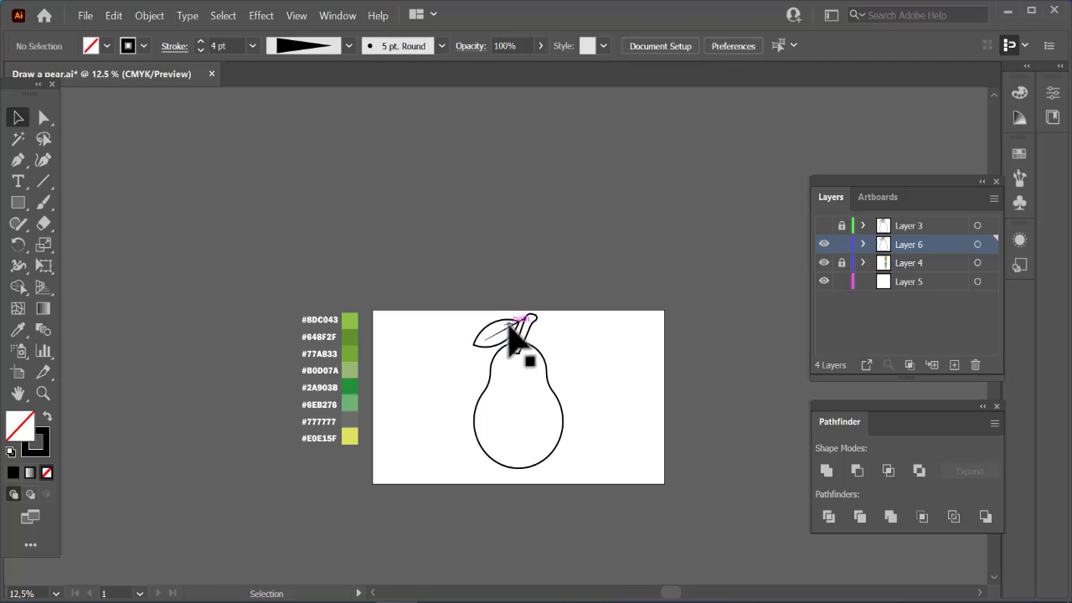
{"action": "left_click", "coordinate": [508, 329]}
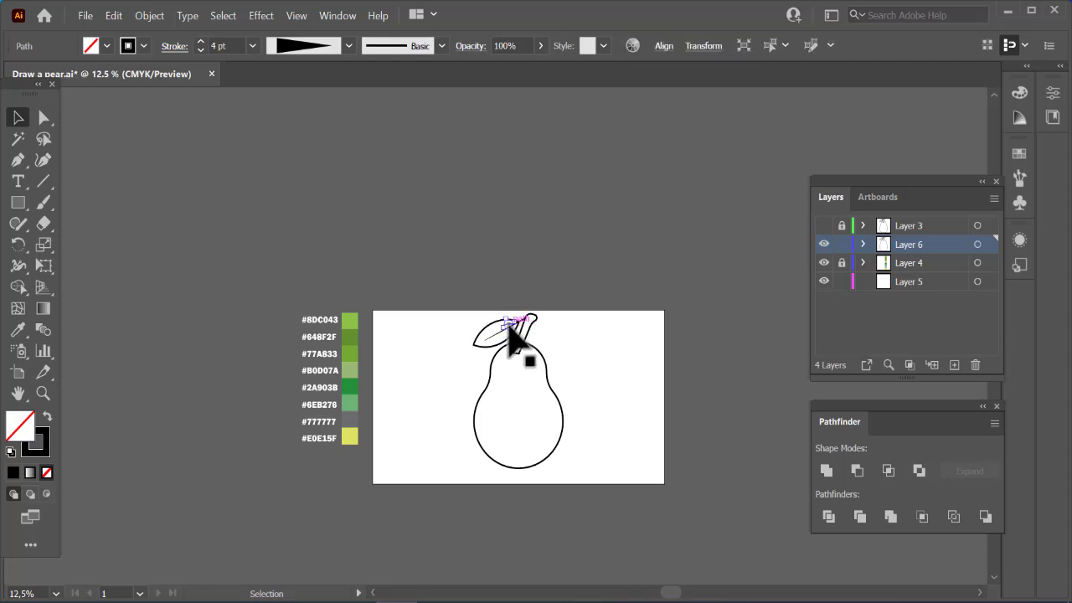
{"action": "key", "text": "Delete"}
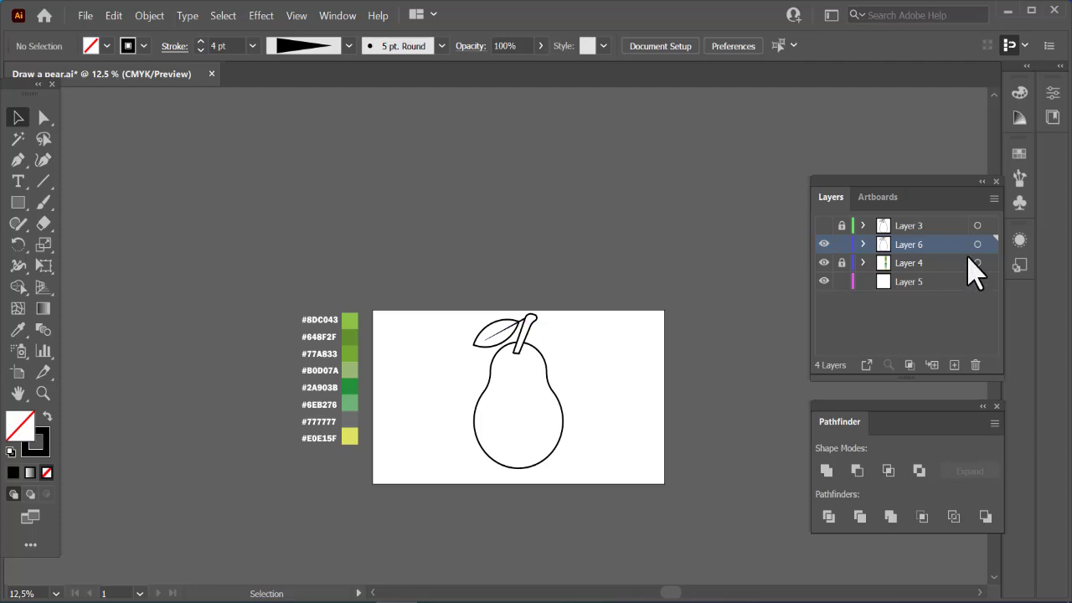
Convert all of Layer 6's line art to shapes with Outline Stroke and unite them into one shape
{"action": "left_click", "coordinate": [977, 244]}
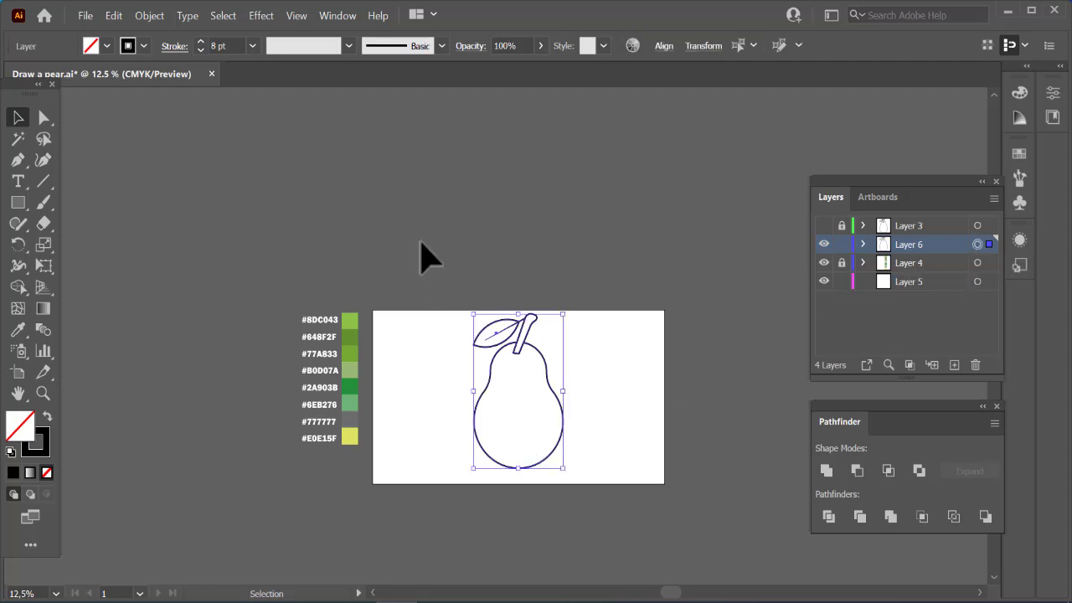
{"action": "left_click", "coordinate": [147, 16]}
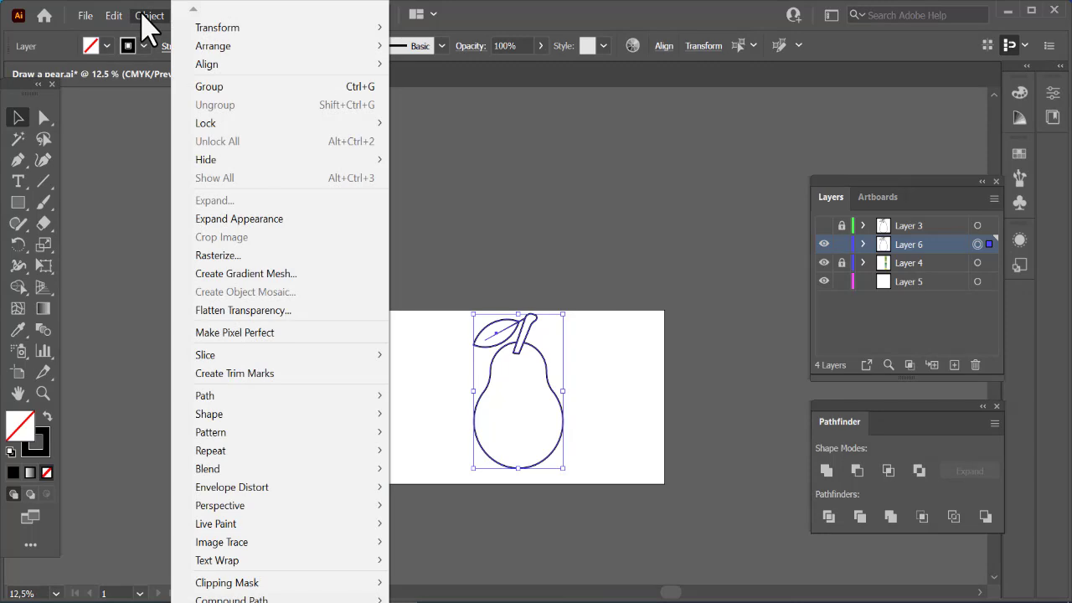
{"action": "mouse_move", "coordinate": [220, 358]}
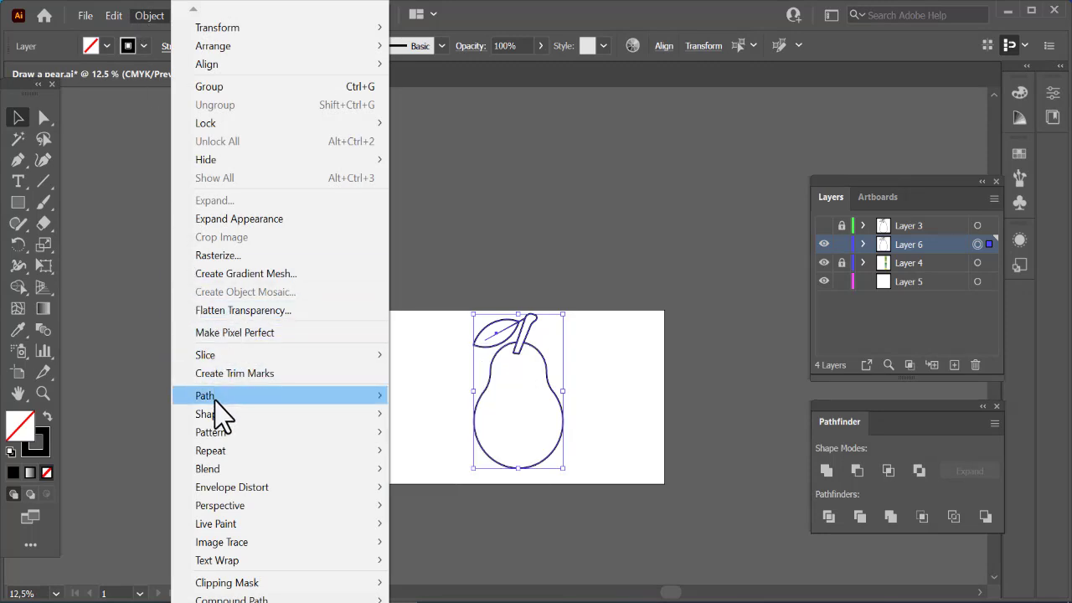
{"action": "mouse_move", "coordinate": [215, 401]}
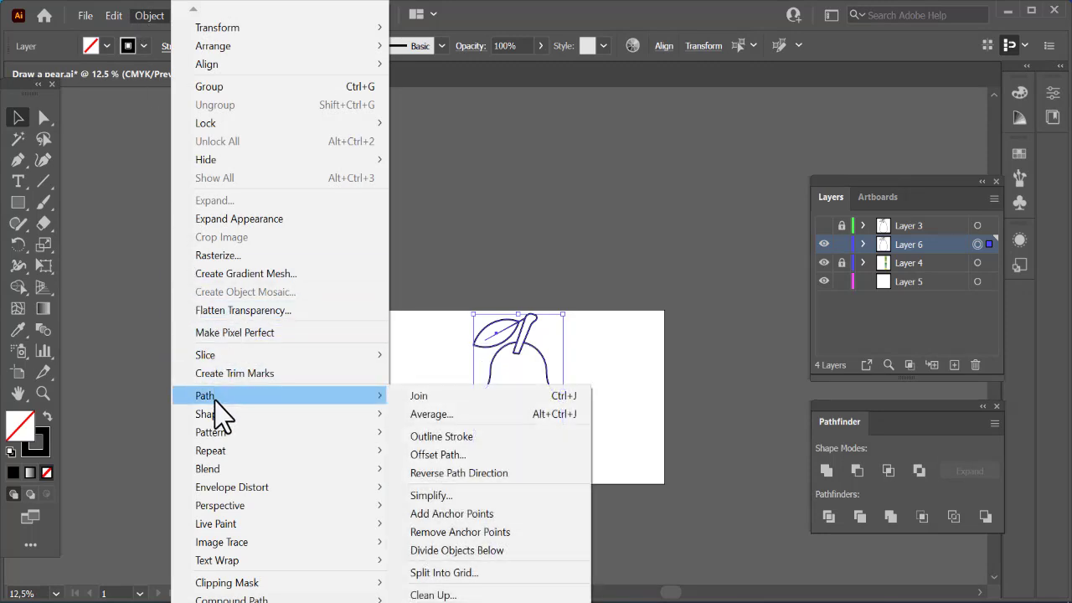
{"action": "left_click", "coordinate": [451, 437]}
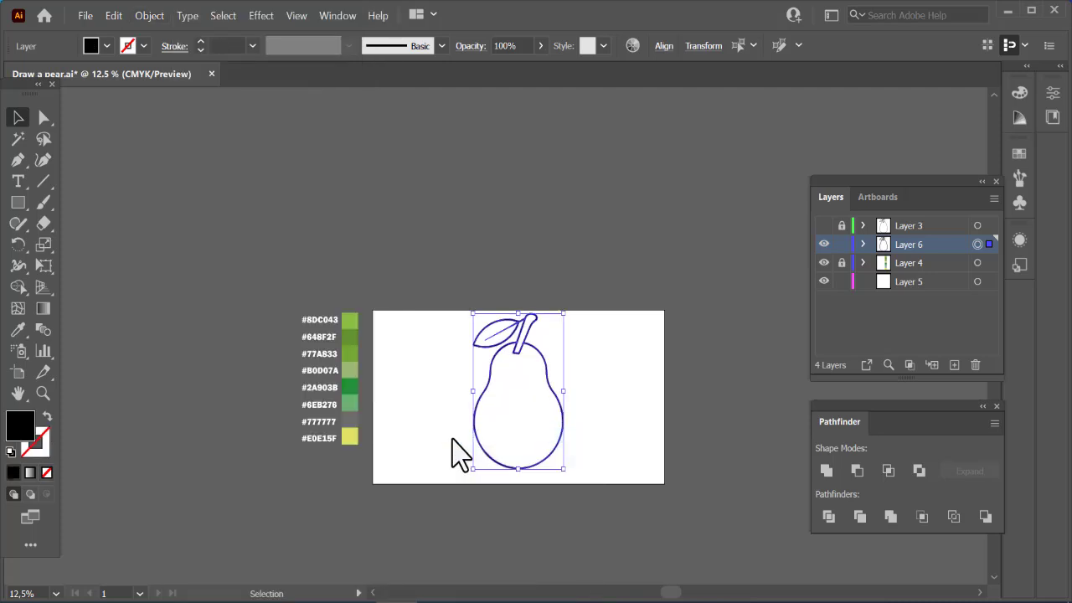
{"action": "left_click", "coordinate": [827, 473]}
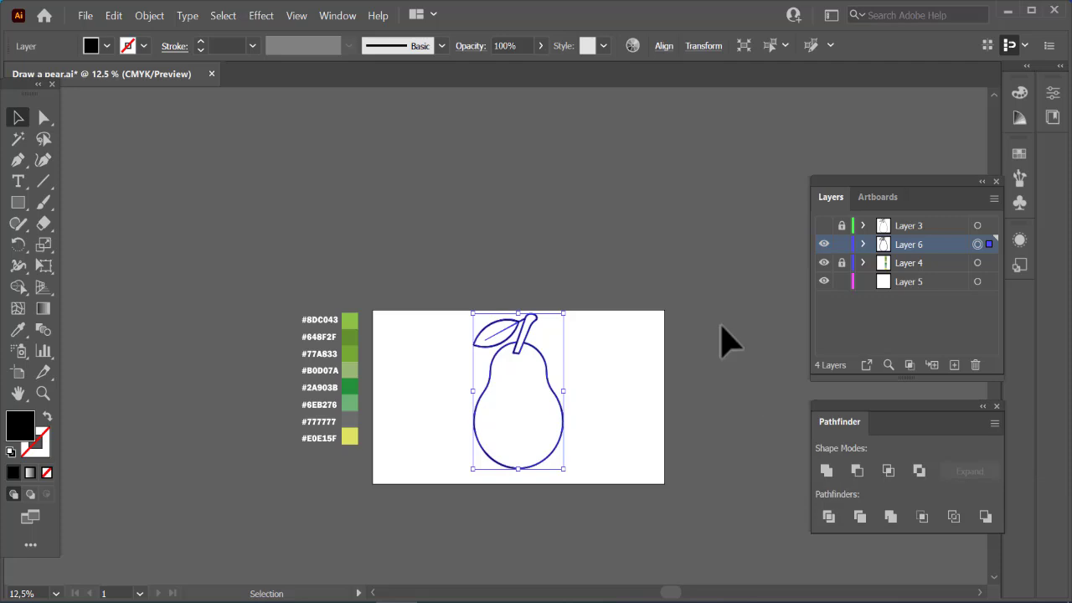
Release the compound path of the united pear artwork and deselect it
{"action": "right_click", "coordinate": [502, 322]}
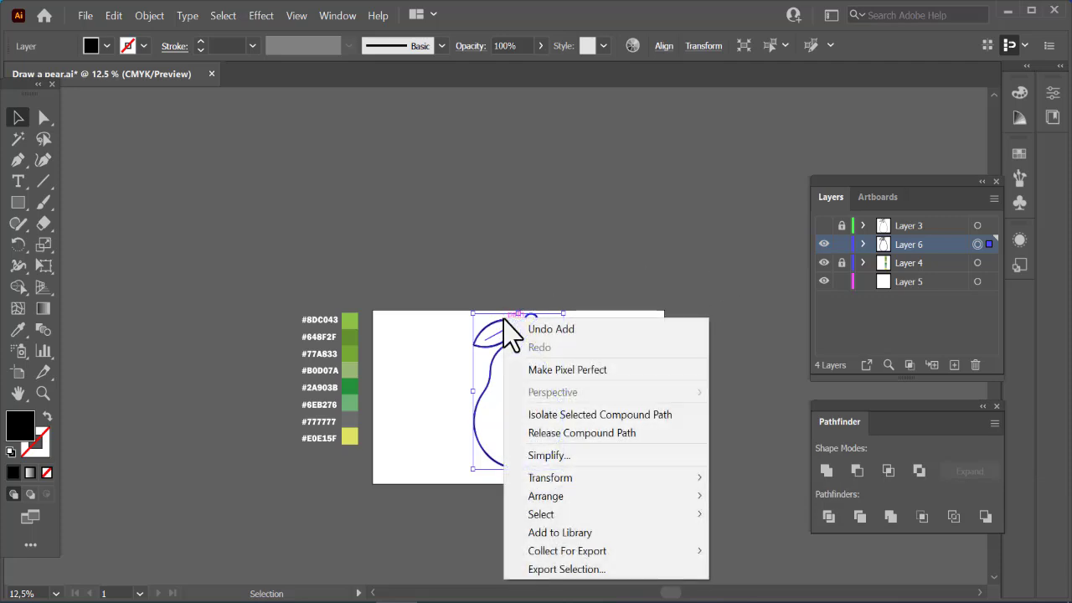
{"action": "left_click", "coordinate": [554, 433]}
{"action": "left_click", "coordinate": [570, 198]}
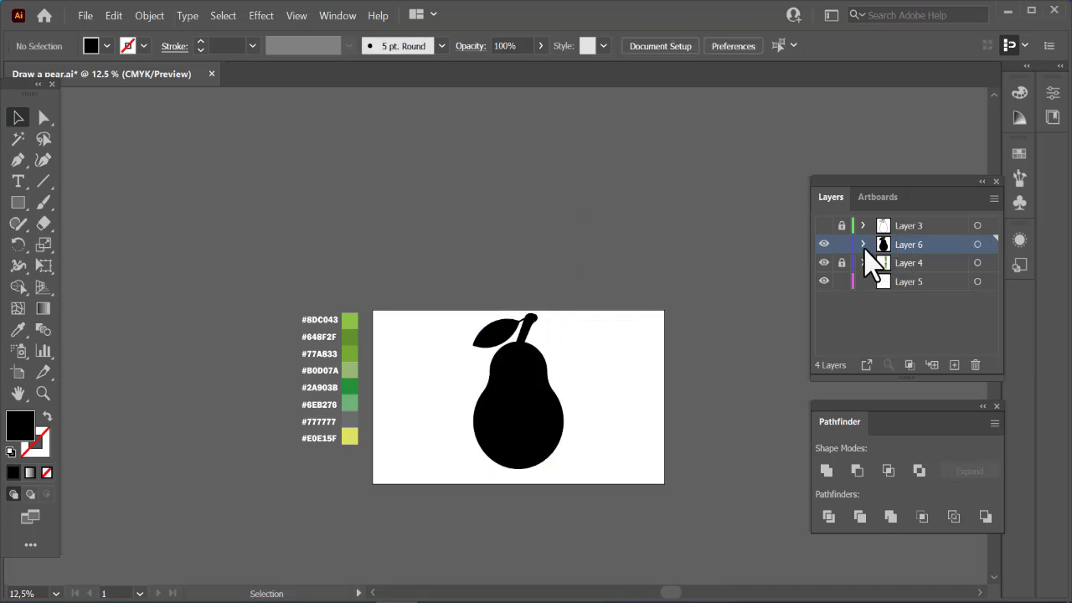
Delete the lowest path in Layer 6, the full pear-and-leaf silhouette, leaving the separate body, stem and leaf shapes
{"action": "left_click", "coordinate": [863, 245]}
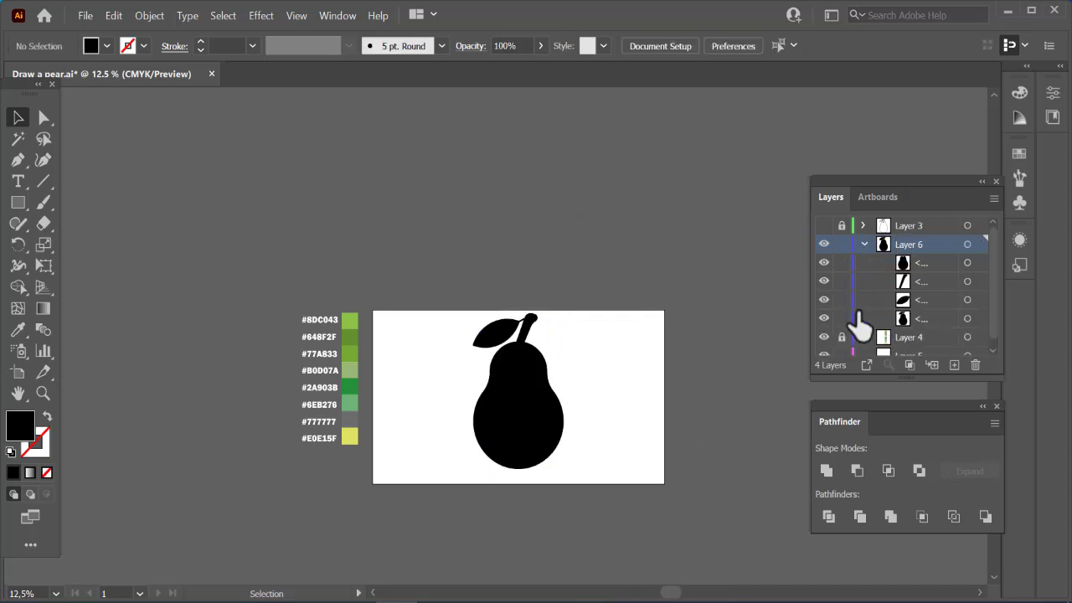
{"action": "left_click", "coordinate": [967, 318]}
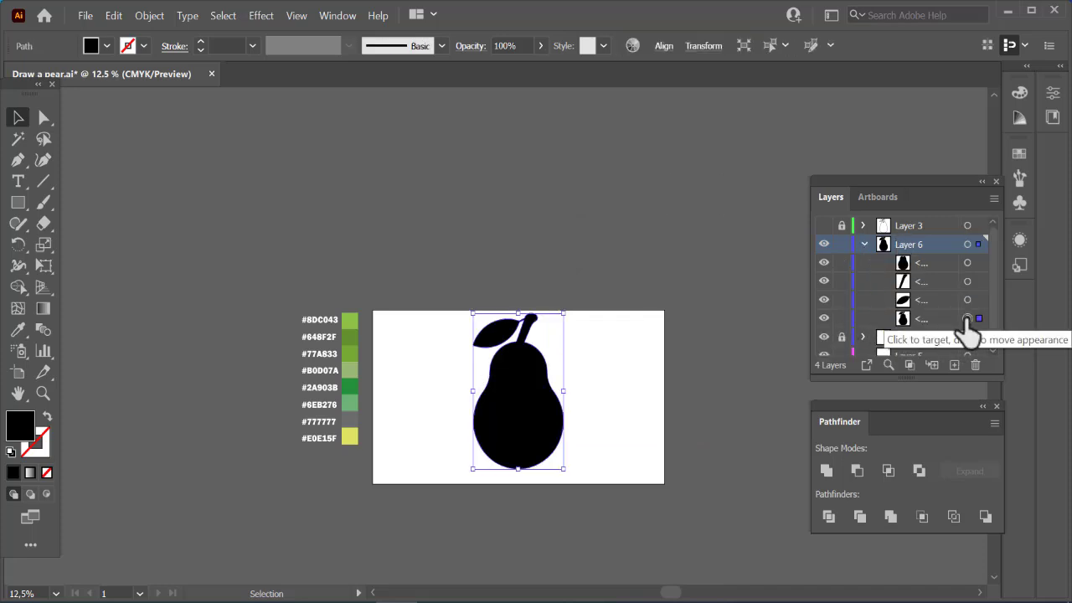
{"action": "key", "text": "Delete"}
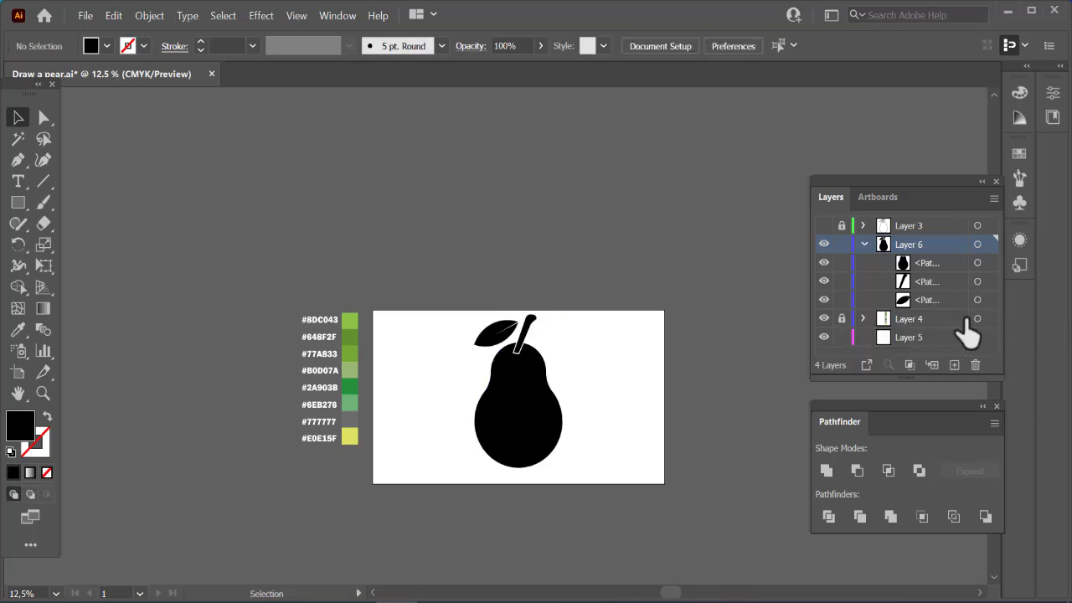
{"action": "left_click", "coordinate": [863, 244]}
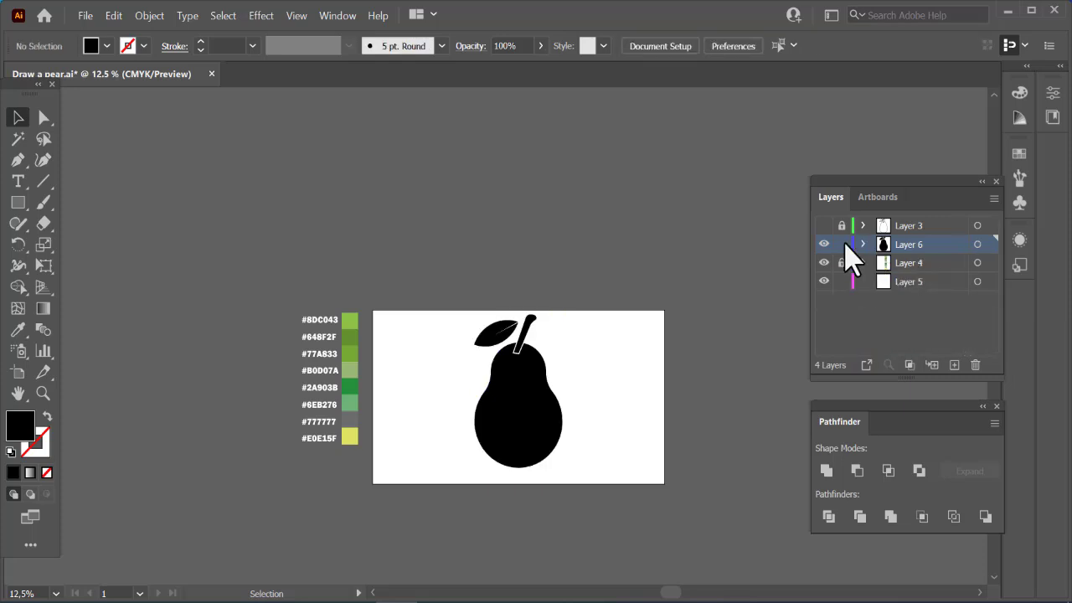
Fill the pear body with the #8DC043 swatch colour using the Eyedropper, and show Layer 3's outline again
{"action": "left_click", "coordinate": [535, 428]}
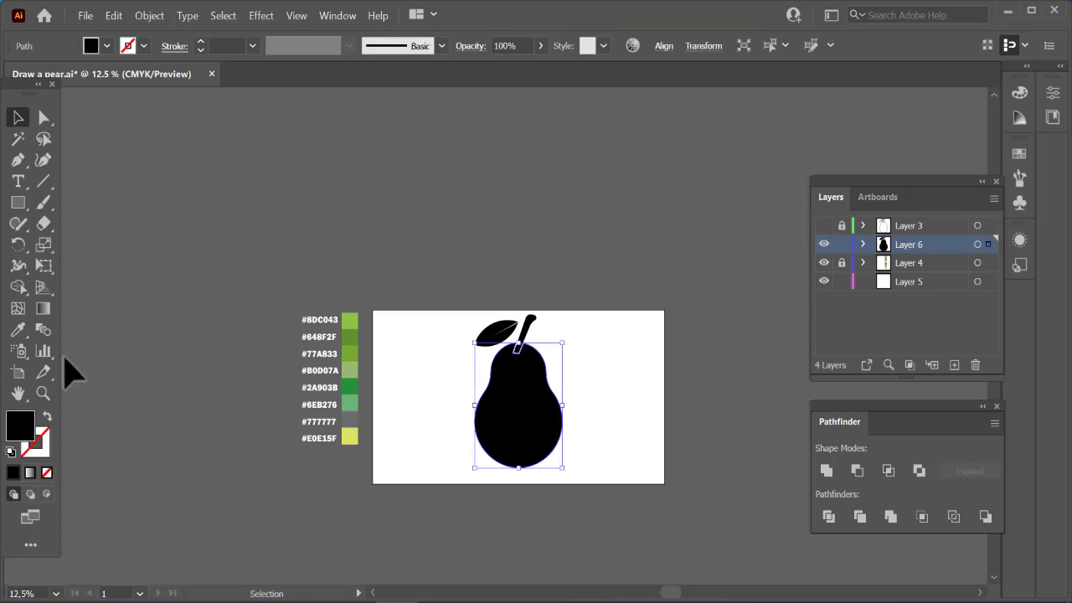
{"action": "left_click", "coordinate": [19, 330]}
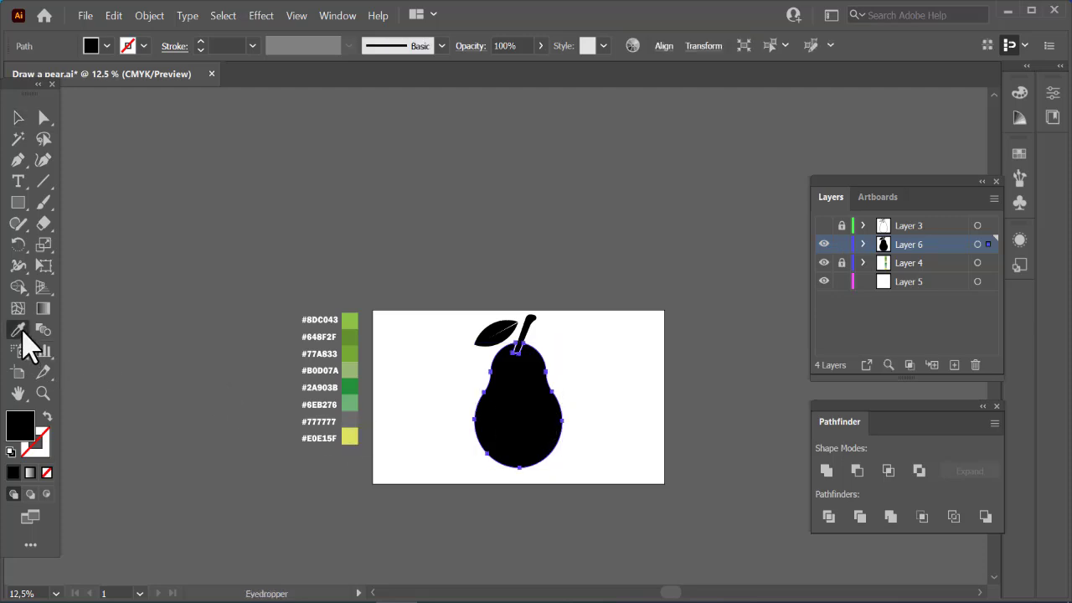
{"action": "left_click", "coordinate": [350, 322]}
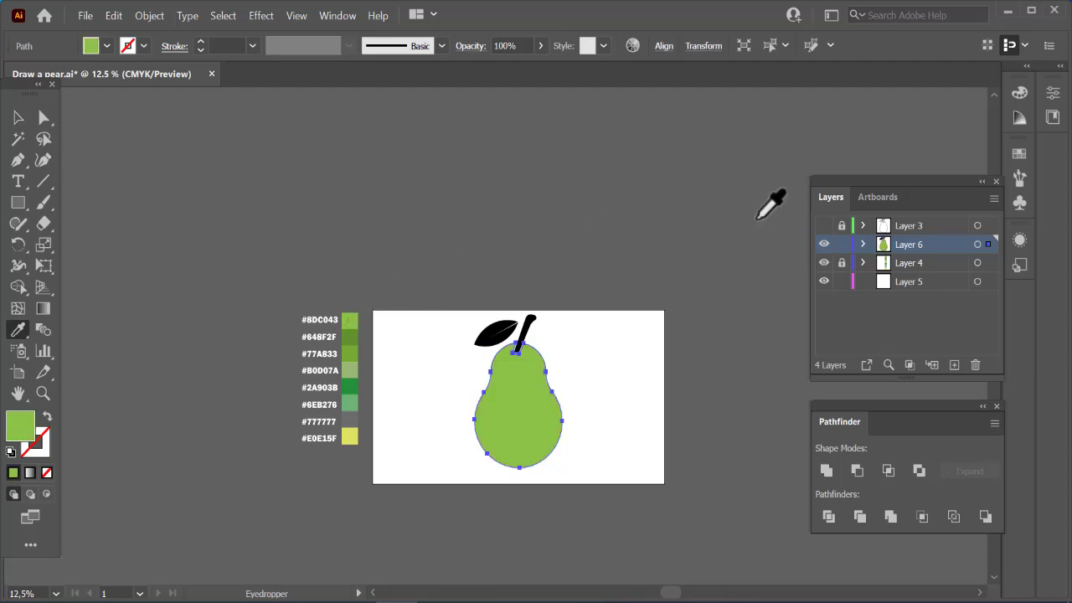
{"action": "left_click", "coordinate": [824, 226]}
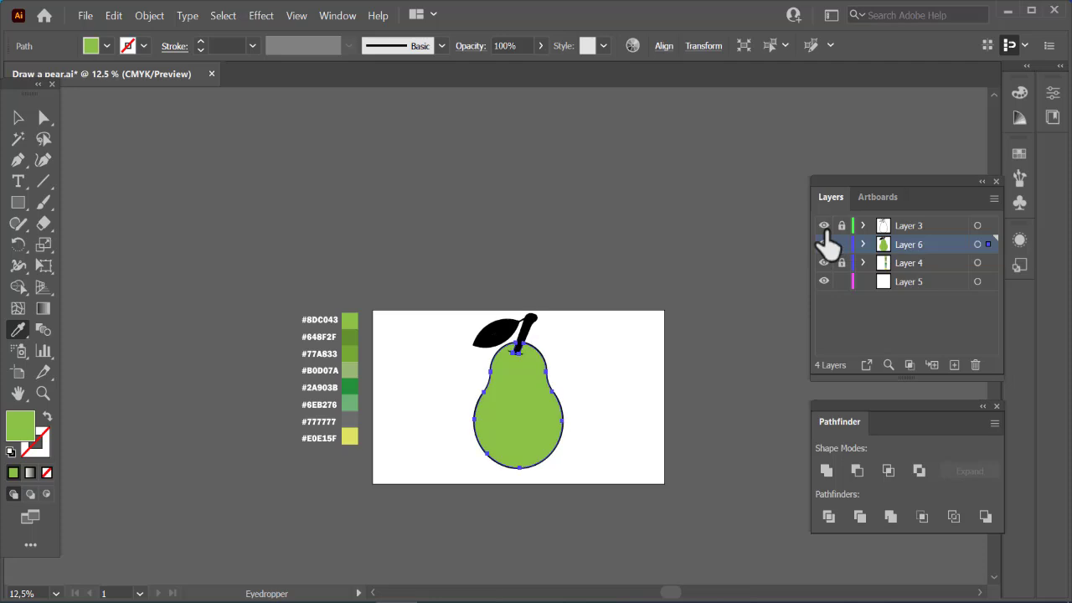
{"action": "left_click", "coordinate": [17, 119]}
{"action": "left_click", "coordinate": [321, 205]}
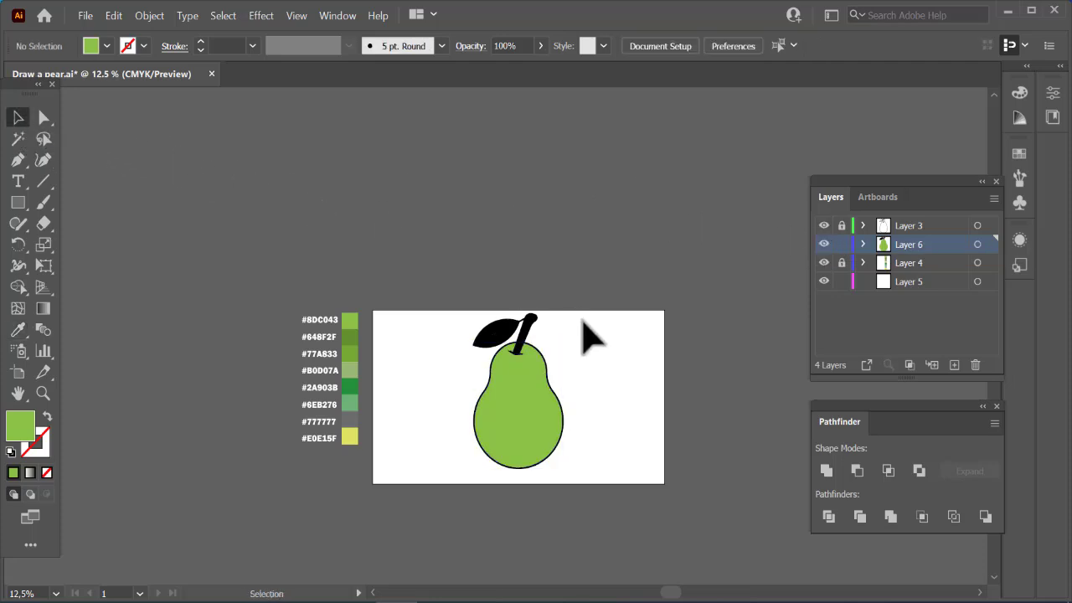
Fill the stem shape with the grey #777777 swatch using the Eyedropper and deselect it
{"action": "left_click", "coordinate": [525, 334]}
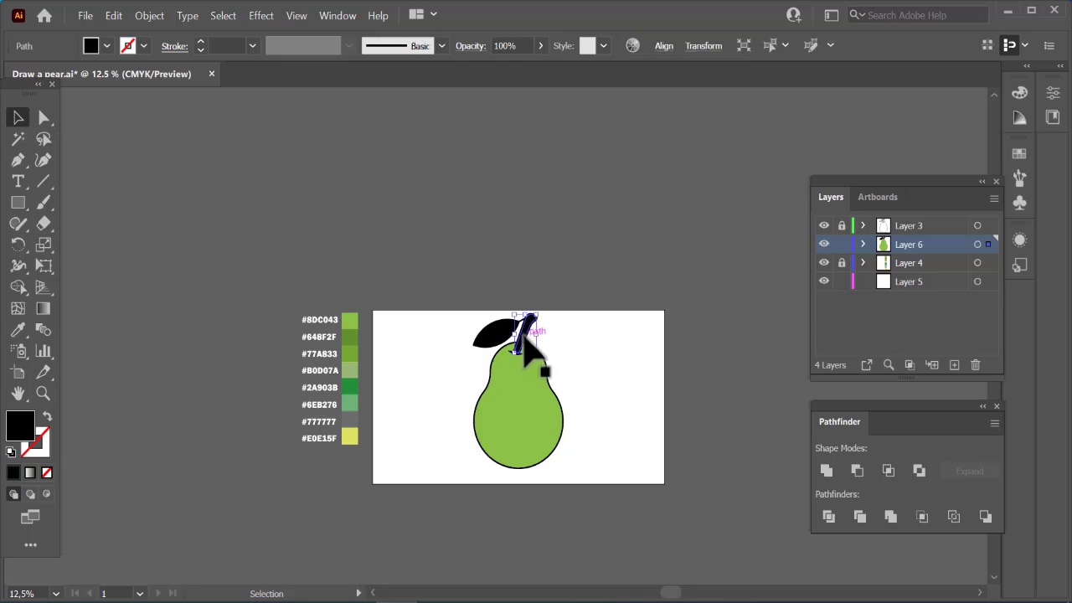
{"action": "left_click", "coordinate": [18, 330]}
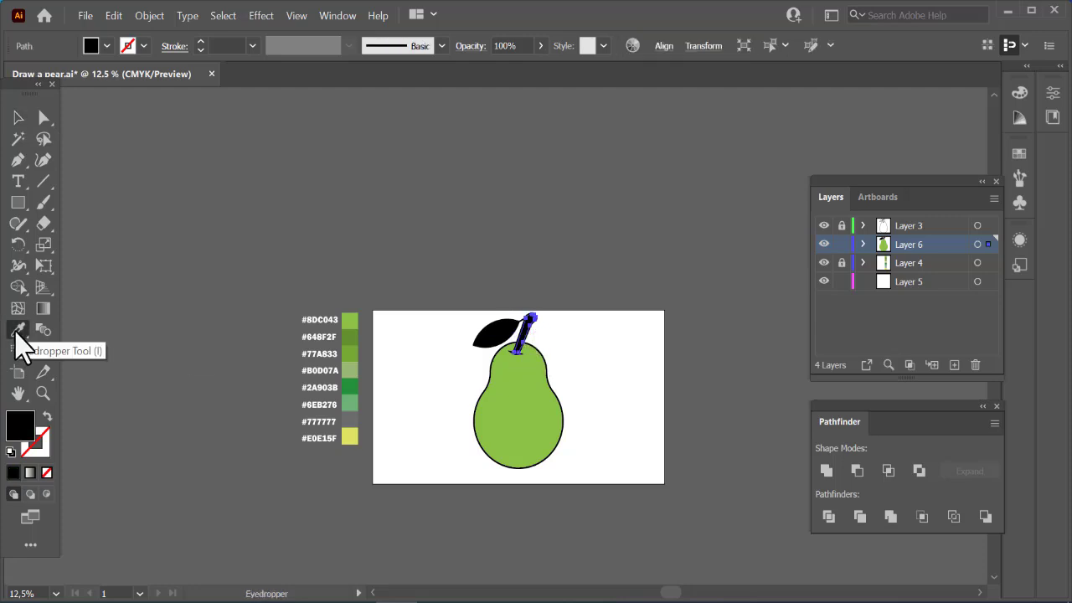
{"action": "left_click", "coordinate": [352, 418]}
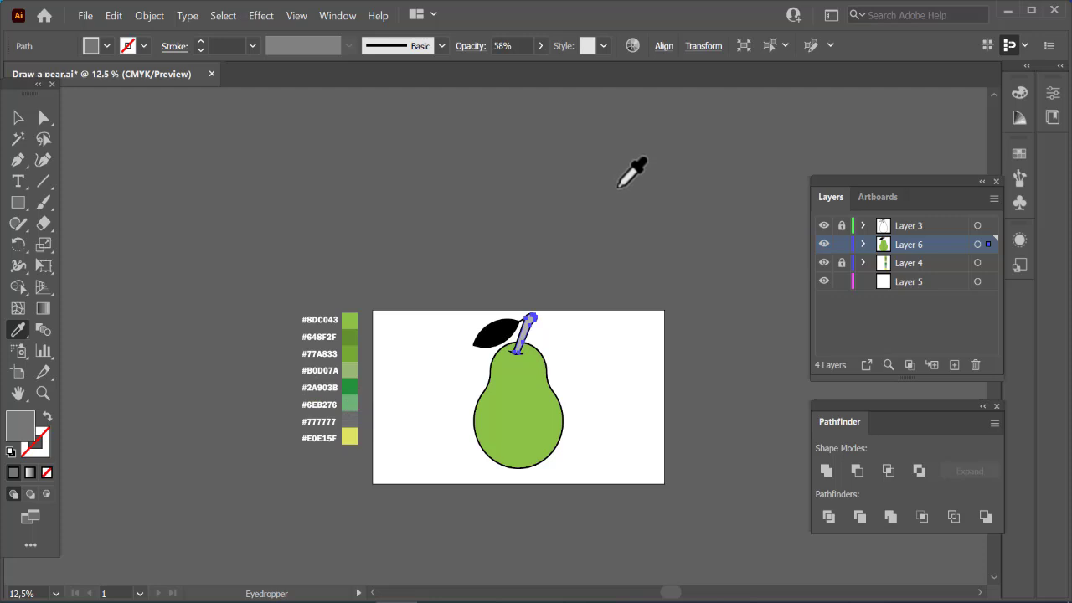
{"action": "key", "text": "ctrl+equal"}
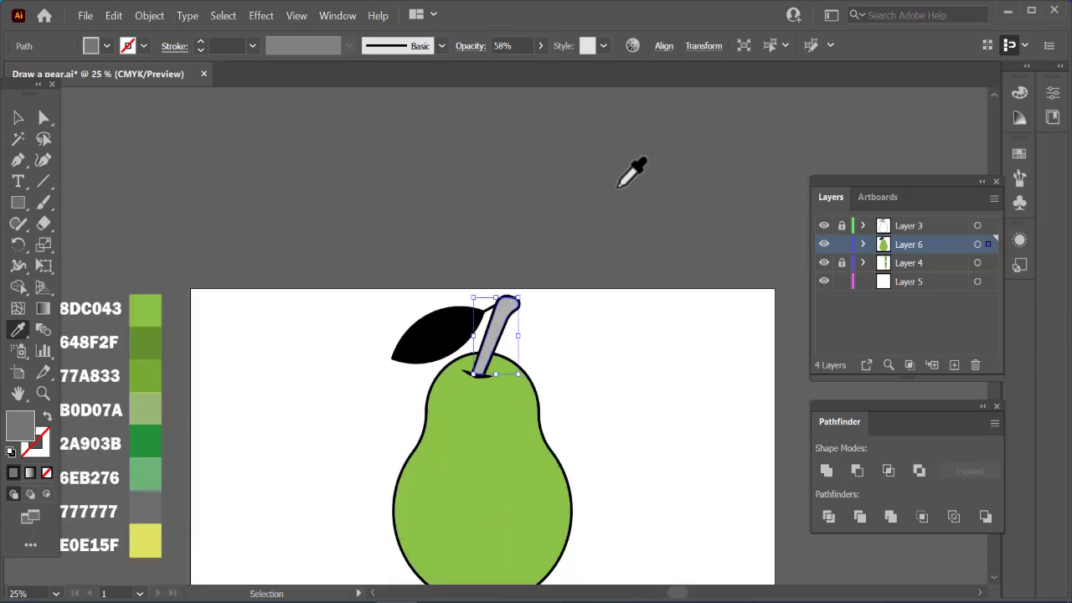
{"action": "scroll", "coordinate": [632, 172], "scroll_direction": "left", "scroll_amount": 3}
{"action": "scroll", "coordinate": [297, 201], "scroll_direction": "down", "scroll_amount": 1}
{"action": "left_click", "coordinate": [19, 118]}
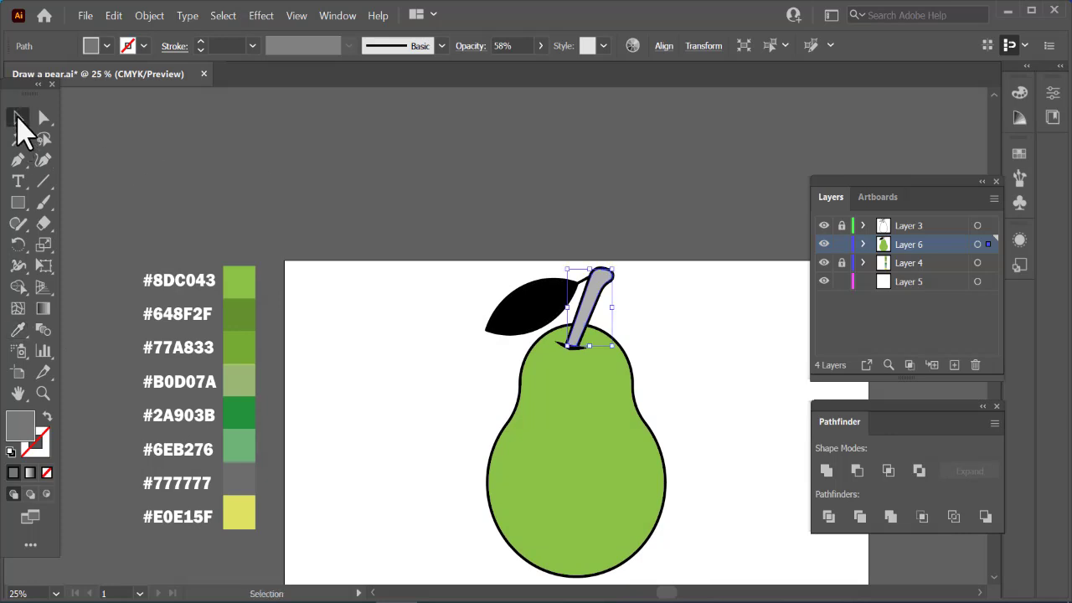
{"action": "left_click", "coordinate": [411, 217]}
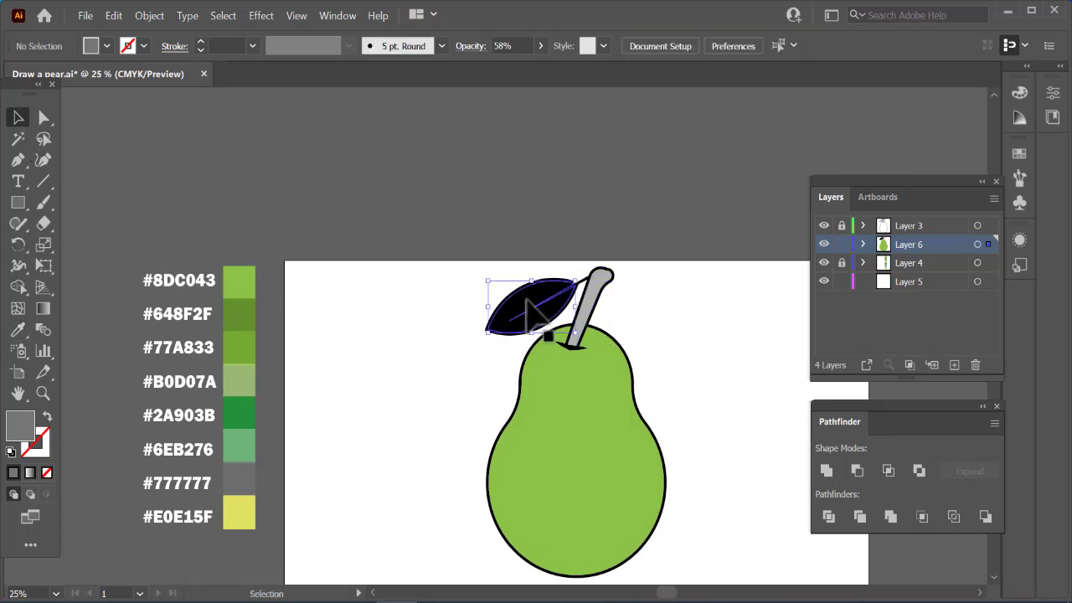
Fill the leaf shape with the dark green #2A903B swatch using the Eyedropper
{"action": "left_click", "coordinate": [526, 299]}
{"action": "left_click", "coordinate": [18, 329]}
{"action": "left_click", "coordinate": [249, 412]}
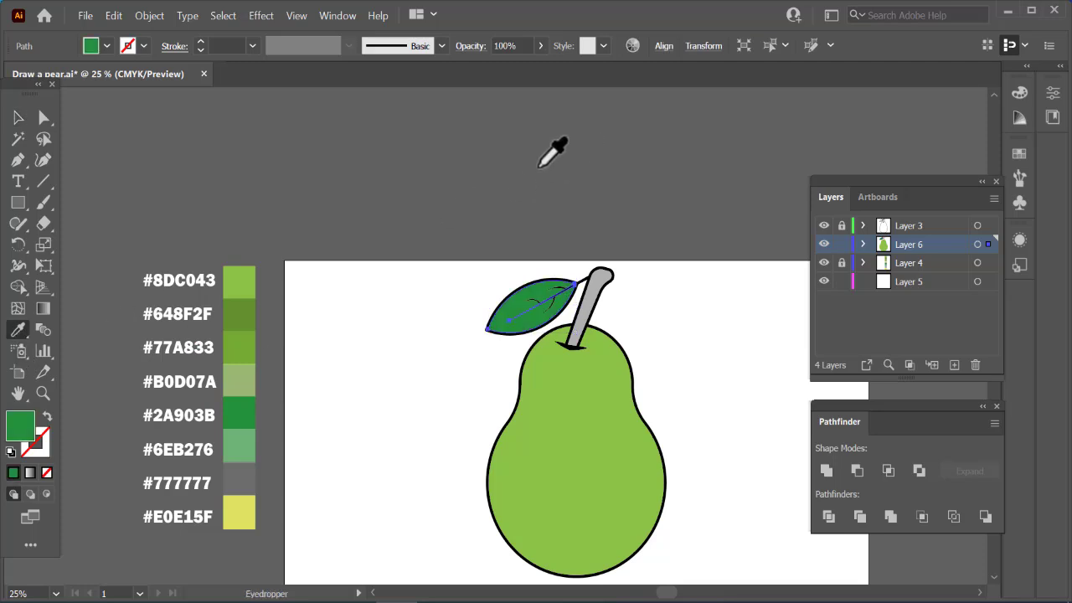
{"action": "left_click", "coordinate": [15, 119]}
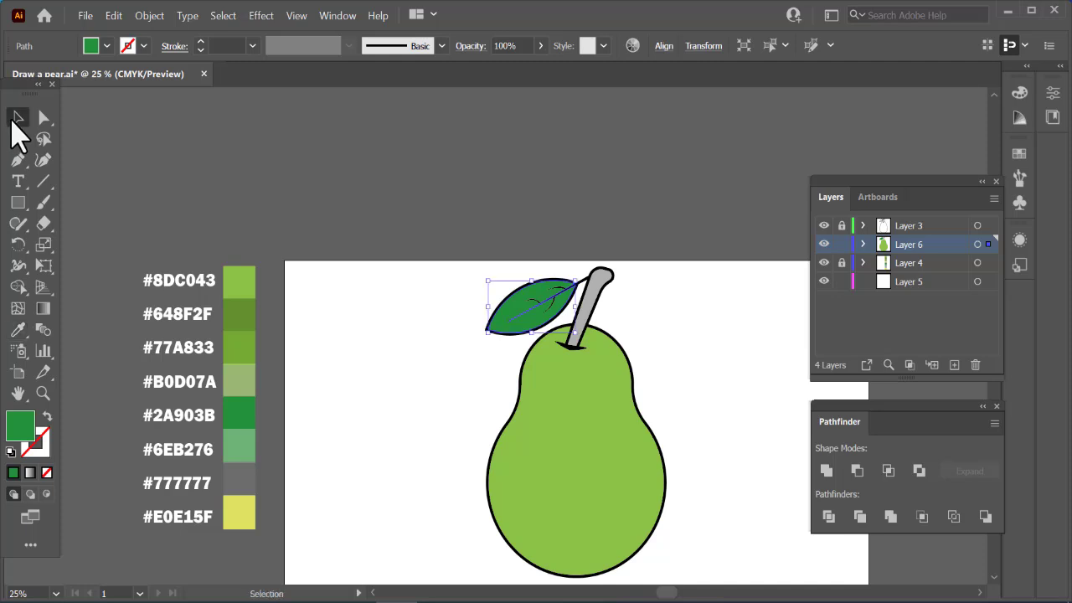
{"action": "left_click", "coordinate": [324, 192]}
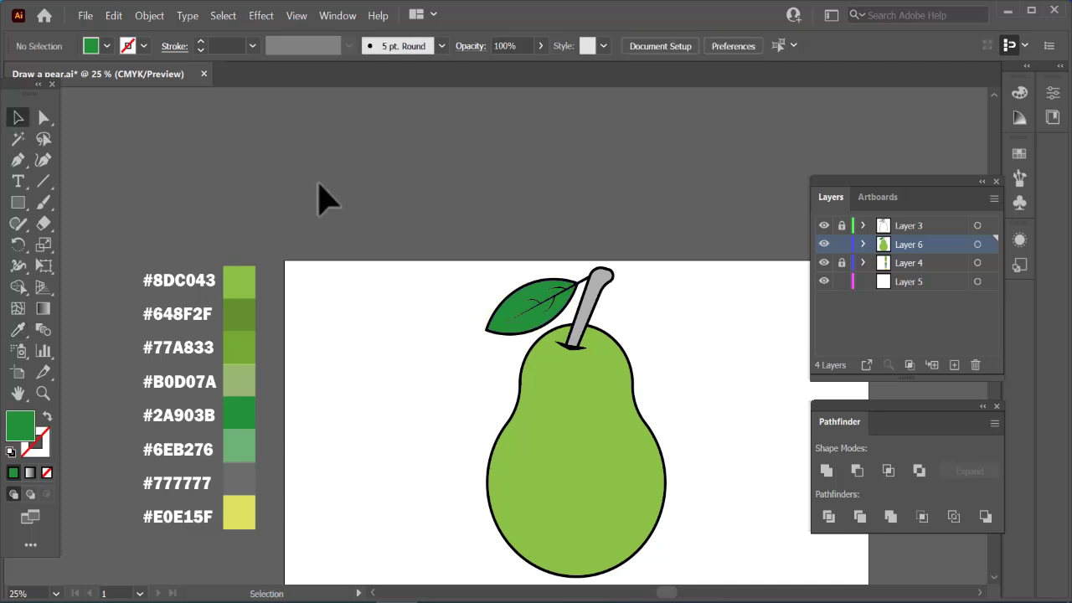
{"action": "scroll", "coordinate": [324, 196], "scroll_direction": "down", "scroll_amount": 2}
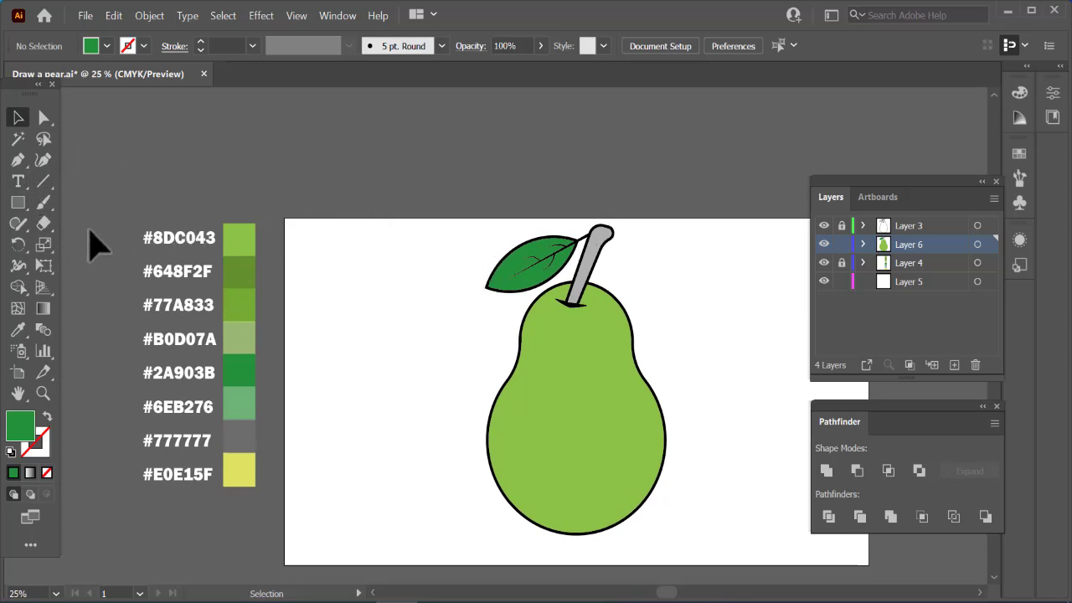
{"action": "left_click", "coordinate": [18, 162]}
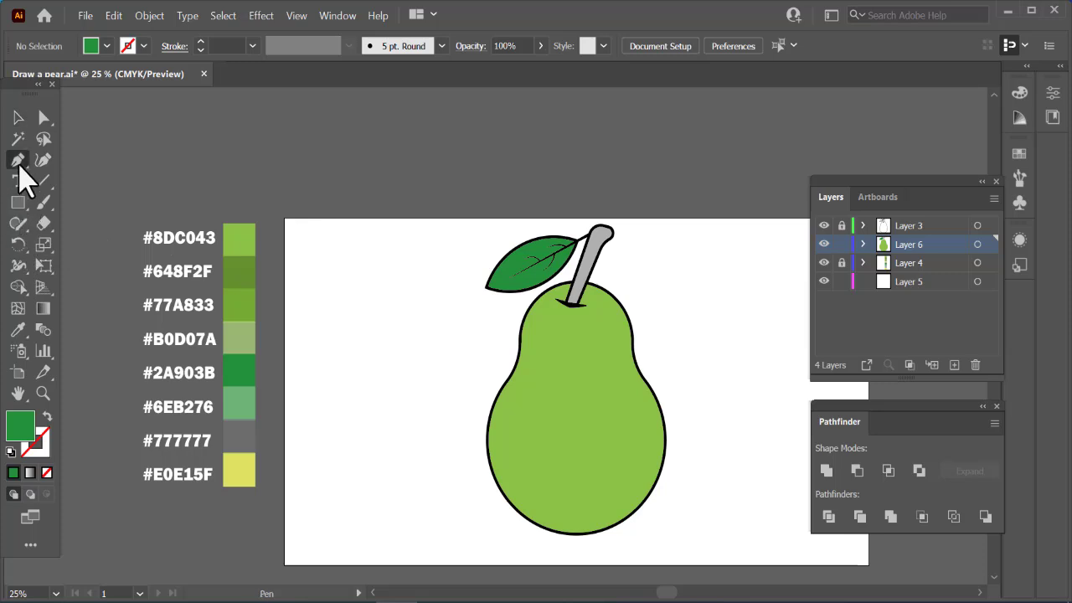
{"action": "left_click", "coordinate": [482, 288]}
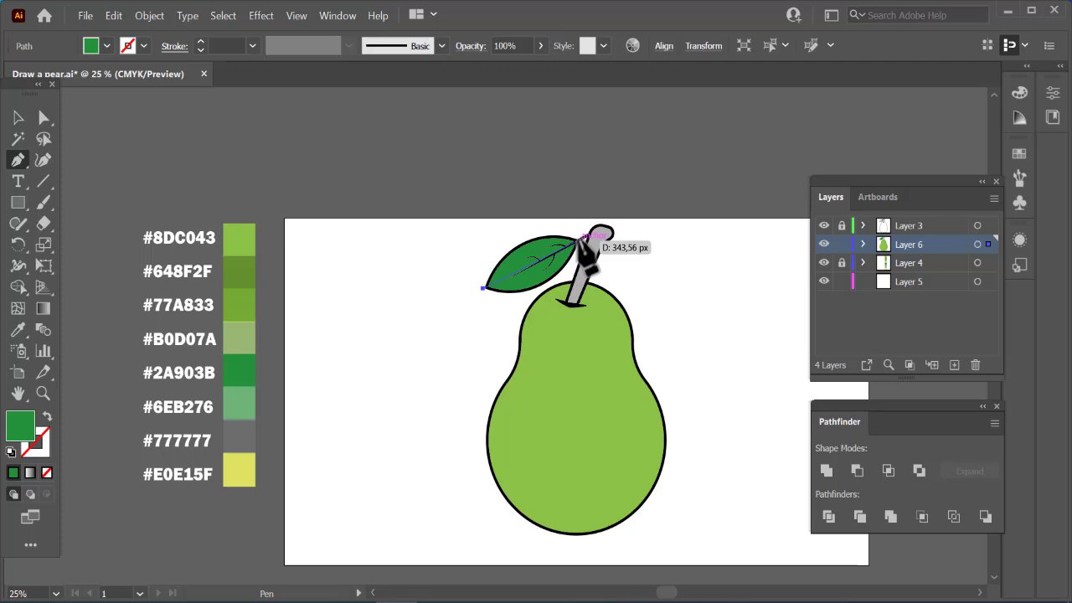
{"action": "left_click", "coordinate": [578, 241]}
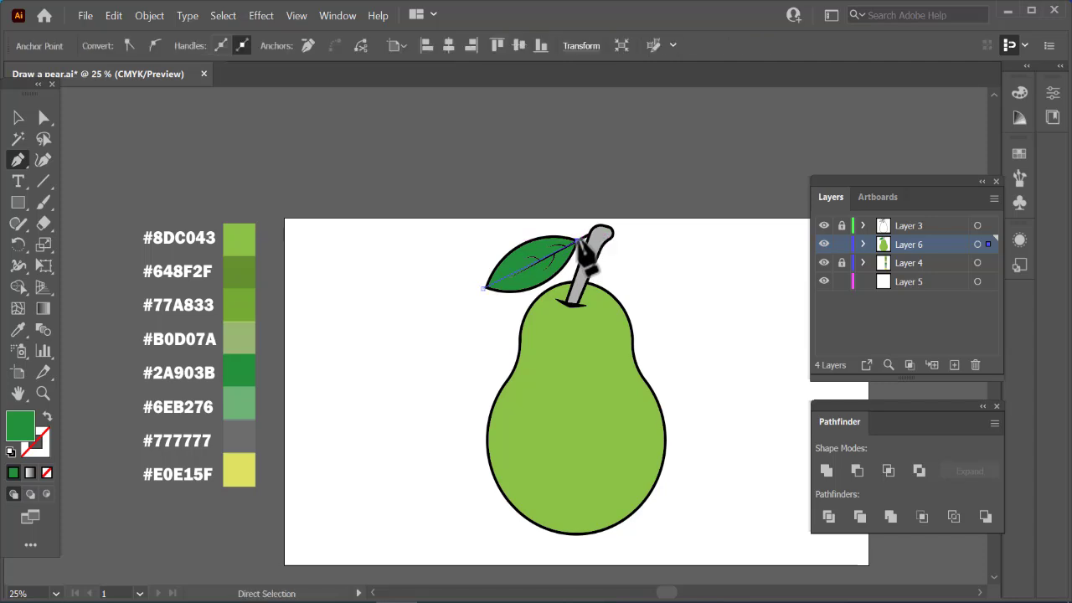
{"action": "key", "text": "ctrl+plus"}
{"action": "key", "text": "ctrl+plus"}
{"action": "key", "text": "ctrl+plus"}
{"action": "scroll", "coordinate": [579, 240], "scroll_direction": "down", "scroll_amount": 2}
{"action": "scroll", "coordinate": [580, 243], "scroll_direction": "down", "scroll_amount": 2}
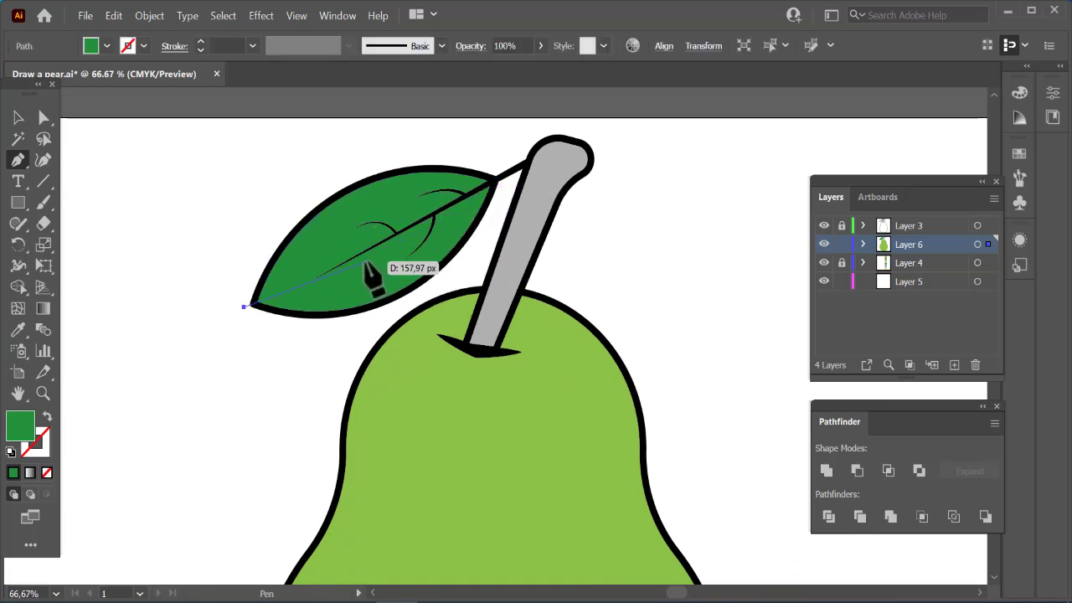
{"action": "key", "text": "ctrl+z"}
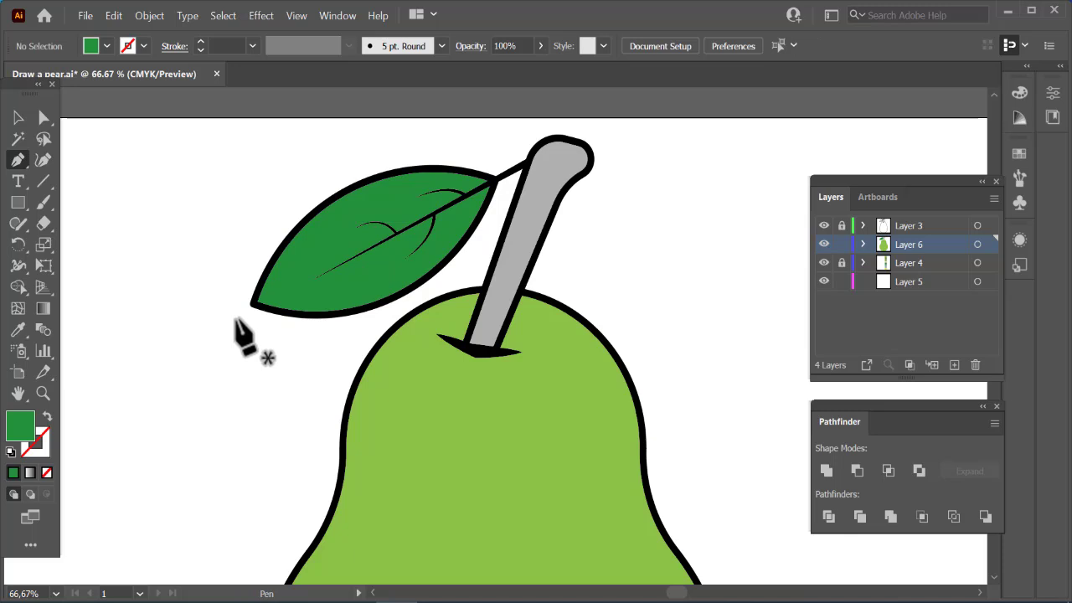
Draw a closed Pen shape over the lower half of the leaf, following the midrib and extending past the leaf's lower edge
{"action": "left_click", "coordinate": [235, 319]}
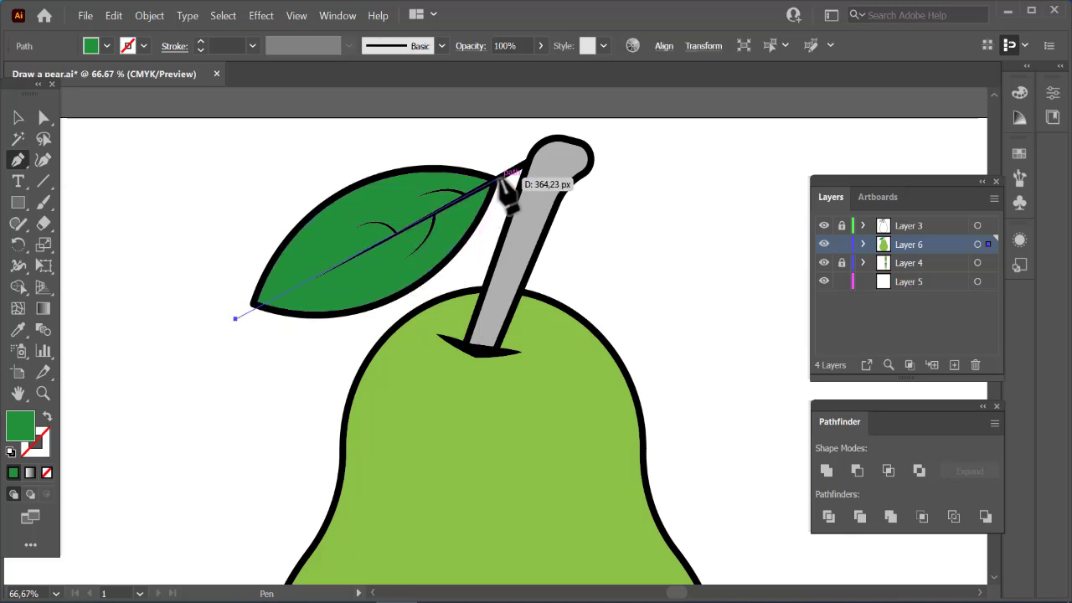
{"action": "left_click", "coordinate": [499, 177]}
{"action": "left_click_drag", "start_coordinate": [478, 248], "coordinate": [450, 280]}
{"action": "left_click", "coordinate": [273, 357]}
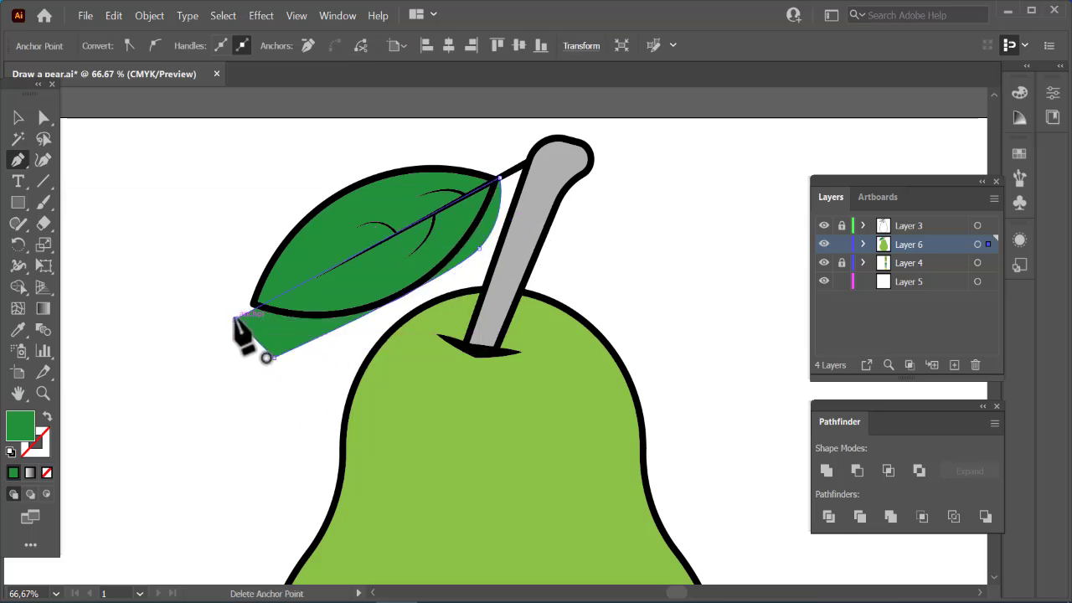
{"action": "left_click", "coordinate": [236, 319]}
Fill the new lower-leaf shape with the light green #6EB276 swatch using the Eyedropper
{"action": "scroll", "coordinate": [236, 319], "scroll_direction": "left", "scroll_amount": 12}
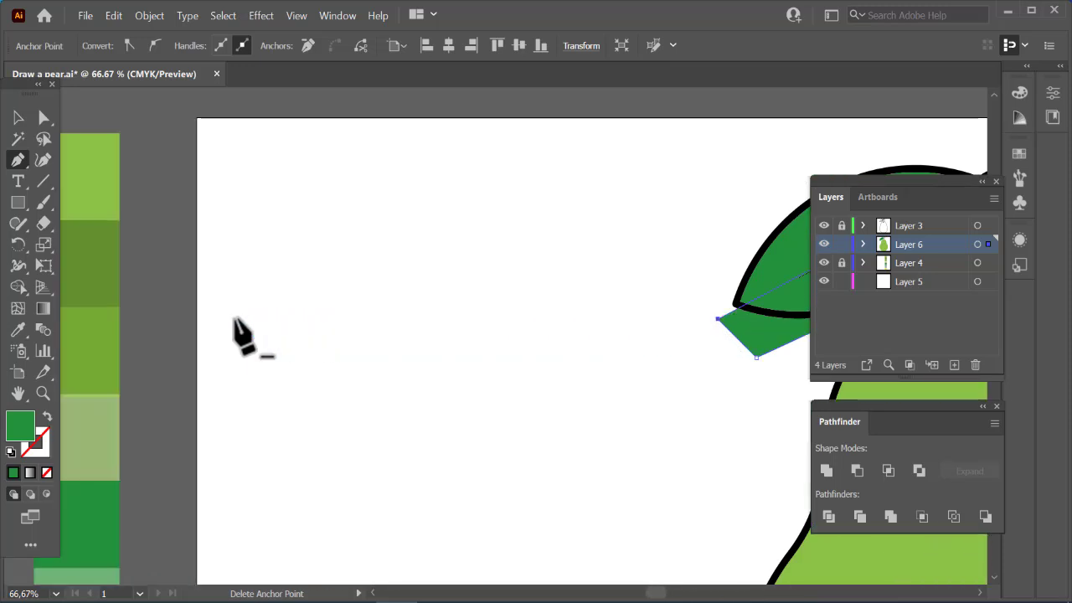
{"action": "left_click", "coordinate": [19, 329]}
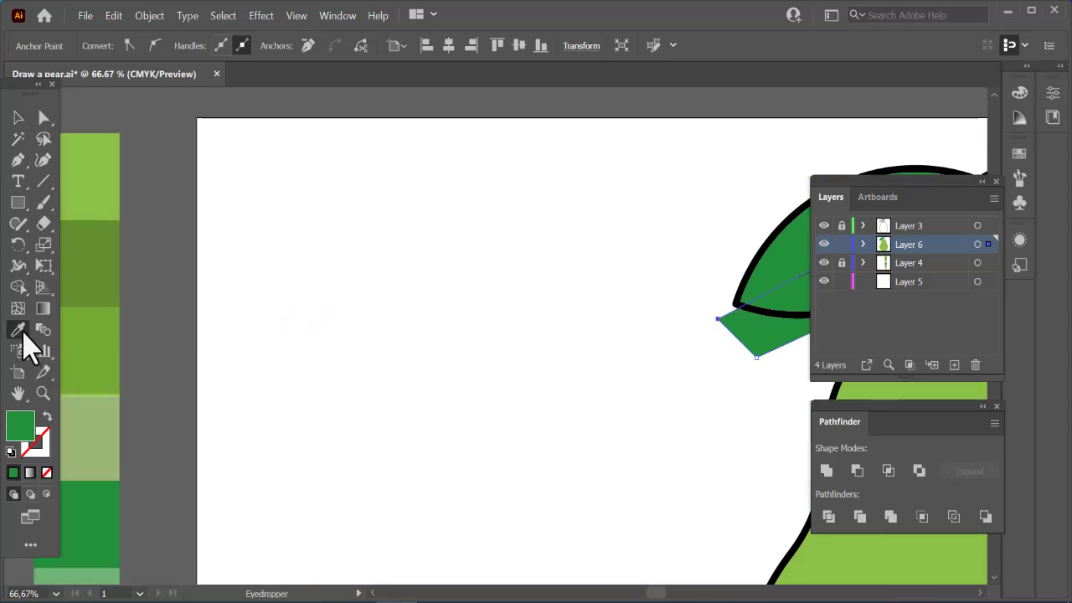
{"action": "key", "text": "ctrl+minus"}
{"action": "key", "text": "ctrl+minus"}
{"action": "key", "text": "ctrl+minus"}
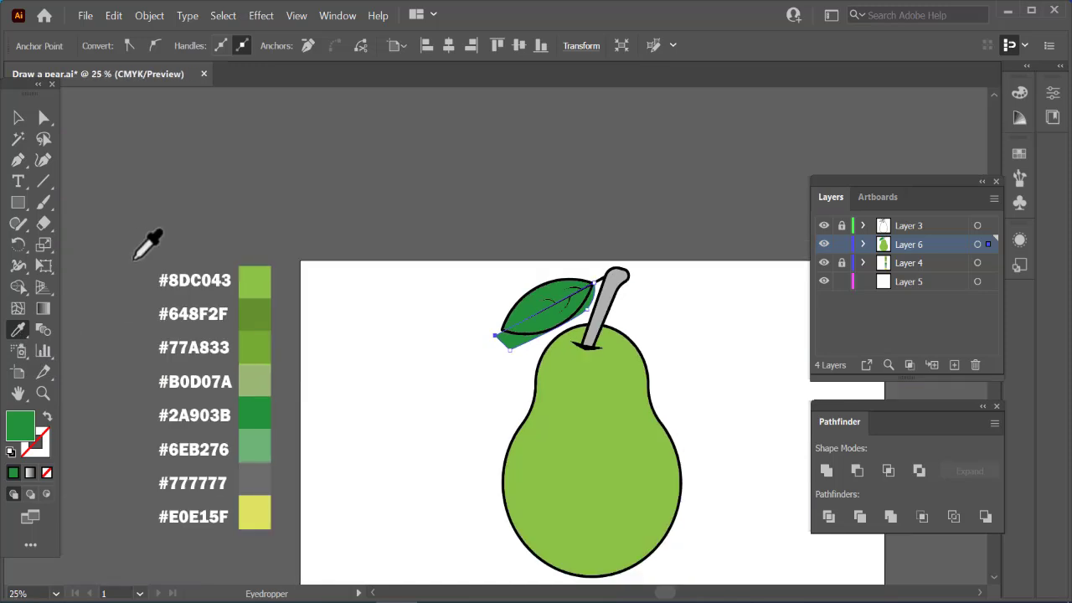
{"action": "left_click", "coordinate": [256, 446]}
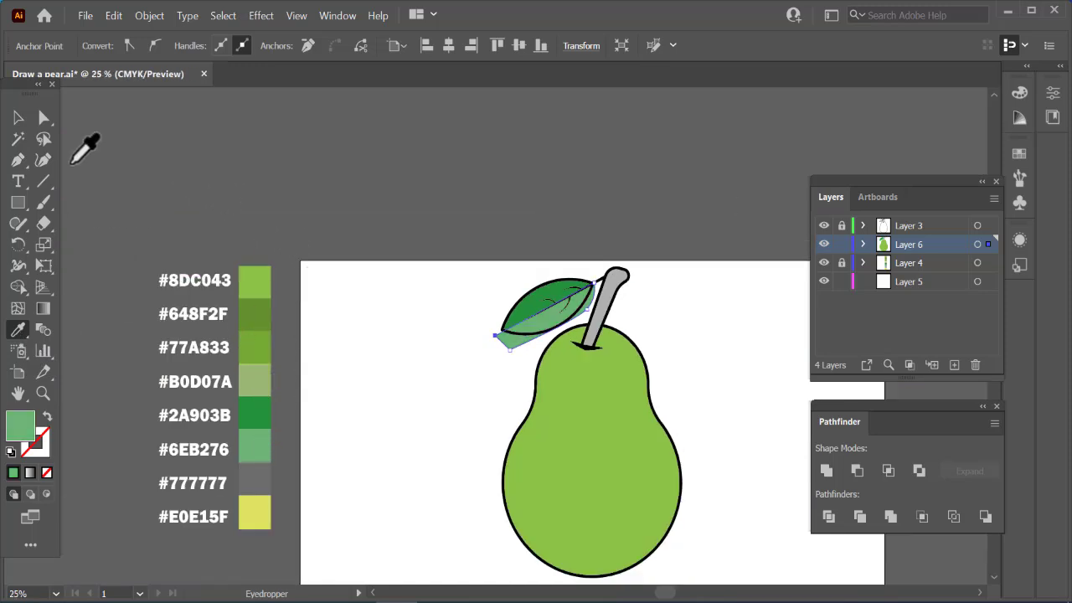
Trim away the part of the light green shape outside the leaf with the Shape Builder and deselect
{"action": "left_click", "coordinate": [19, 119]}
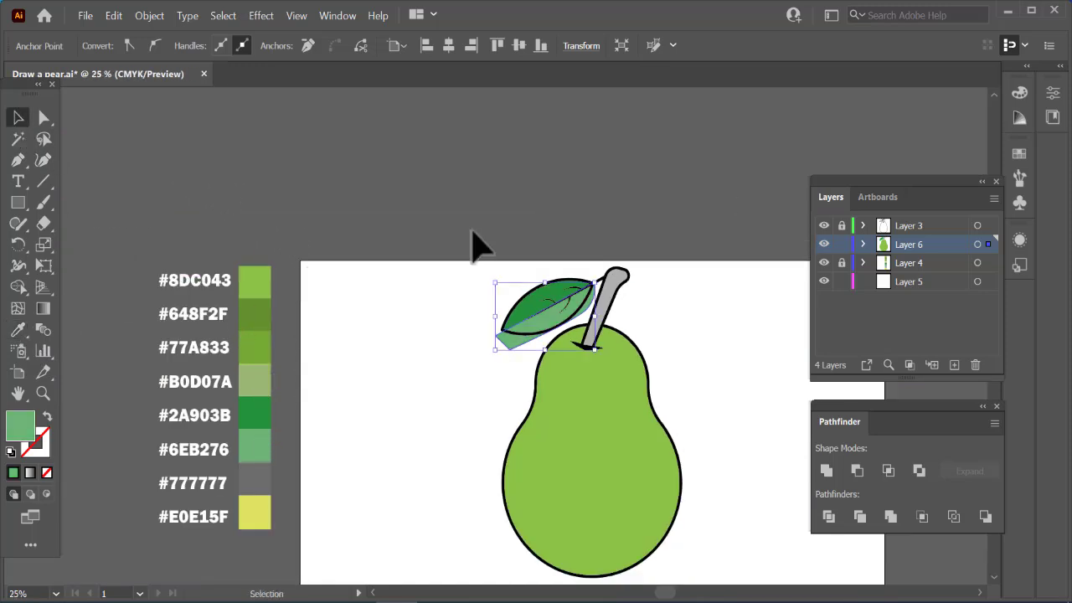
{"action": "left_click", "coordinate": [536, 318], "text": "shift"}
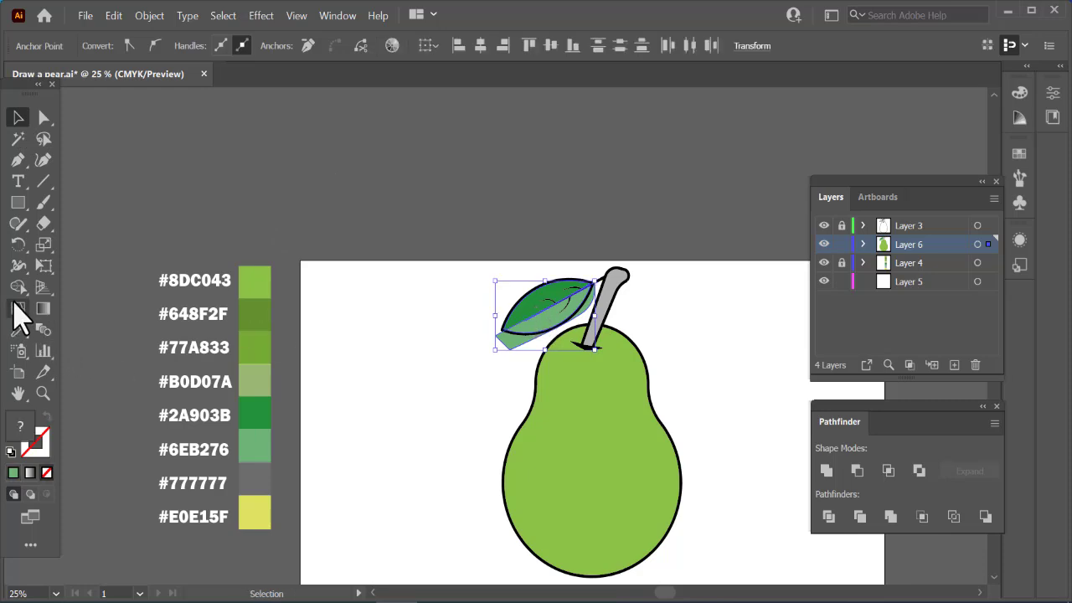
{"action": "left_click", "coordinate": [19, 288]}
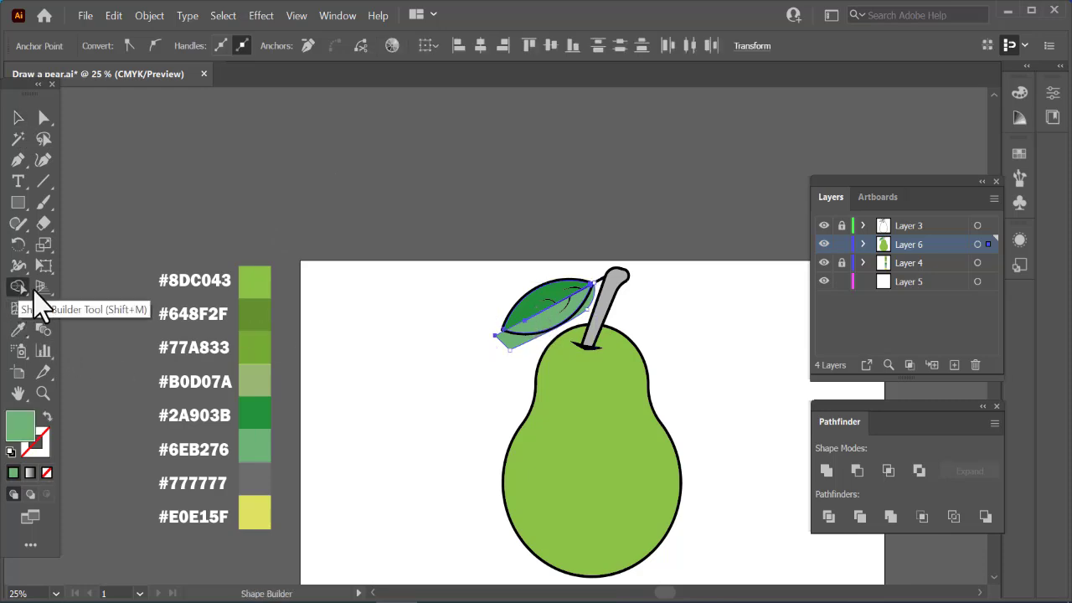
{"action": "left_click", "coordinate": [515, 344], "text": "alt"}
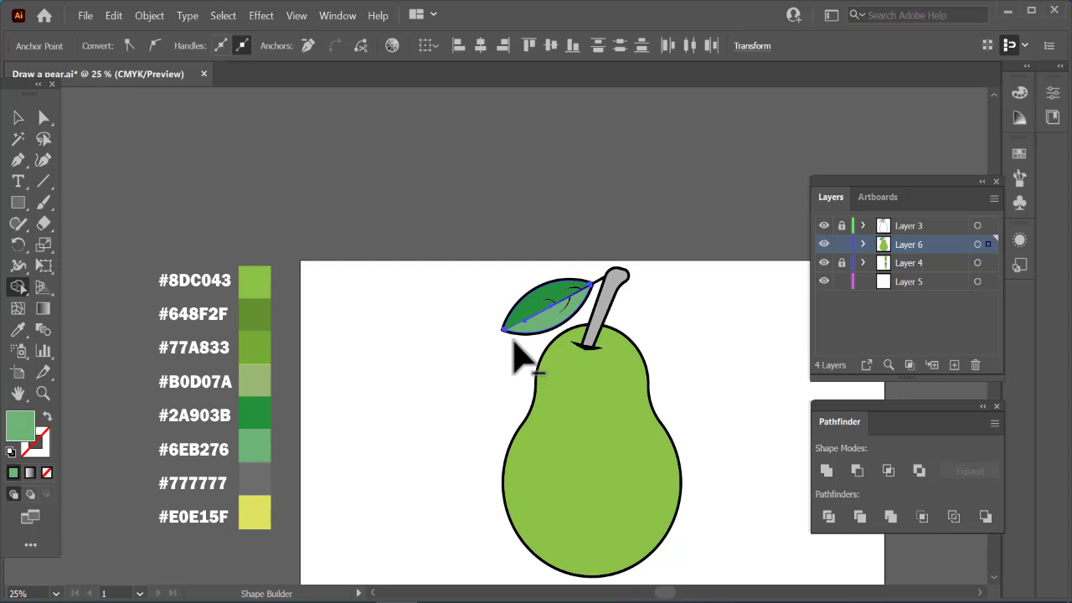
{"action": "left_click", "coordinate": [517, 190], "text": "ctrl"}
{"action": "scroll", "coordinate": [519, 192], "scroll_direction": "right", "scroll_amount": 10}
{"action": "scroll", "coordinate": [518, 192], "scroll_direction": "left", "scroll_amount": 9}
{"action": "scroll", "coordinate": [518, 192], "scroll_direction": "down", "scroll_amount": 1}
{"action": "scroll", "coordinate": [519, 192], "scroll_direction": "down", "scroll_amount": 1}
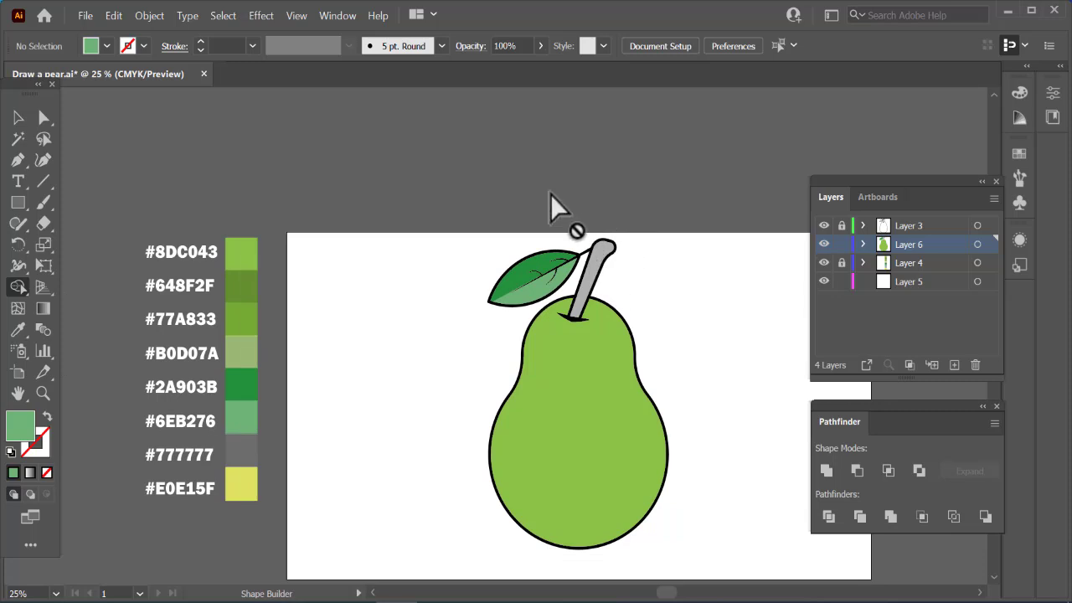
Sample the grey #777777 swatch onto the stem shape again with the Eyedropper and deselect the stem
{"action": "left_click", "coordinate": [19, 122]}
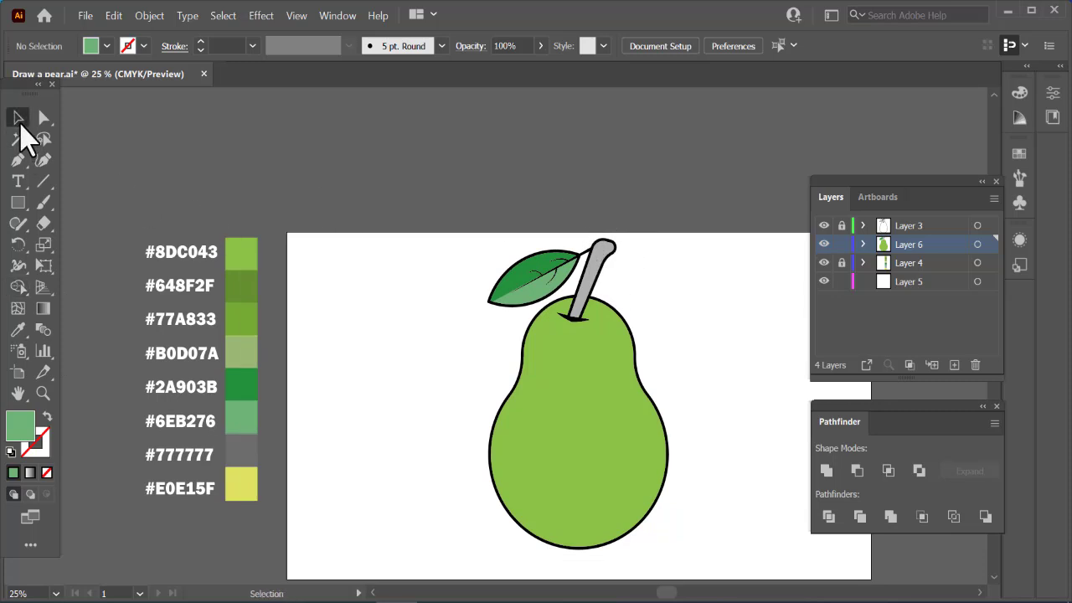
{"action": "left_click", "coordinate": [585, 280]}
{"action": "left_click", "coordinate": [19, 329]}
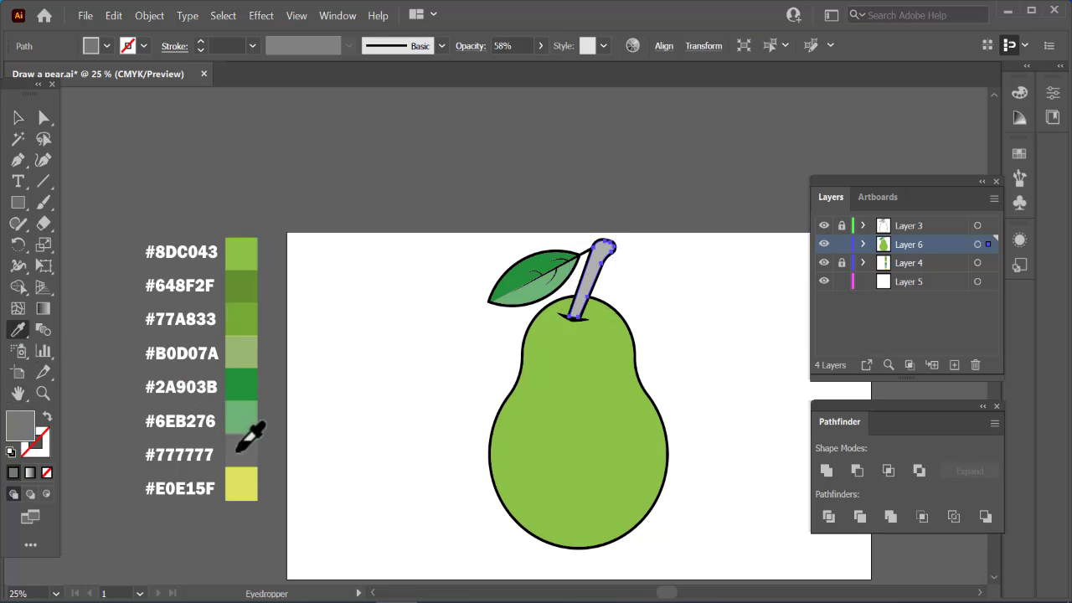
{"action": "key", "text": "v"}
{"action": "left_click", "coordinate": [382, 392]}
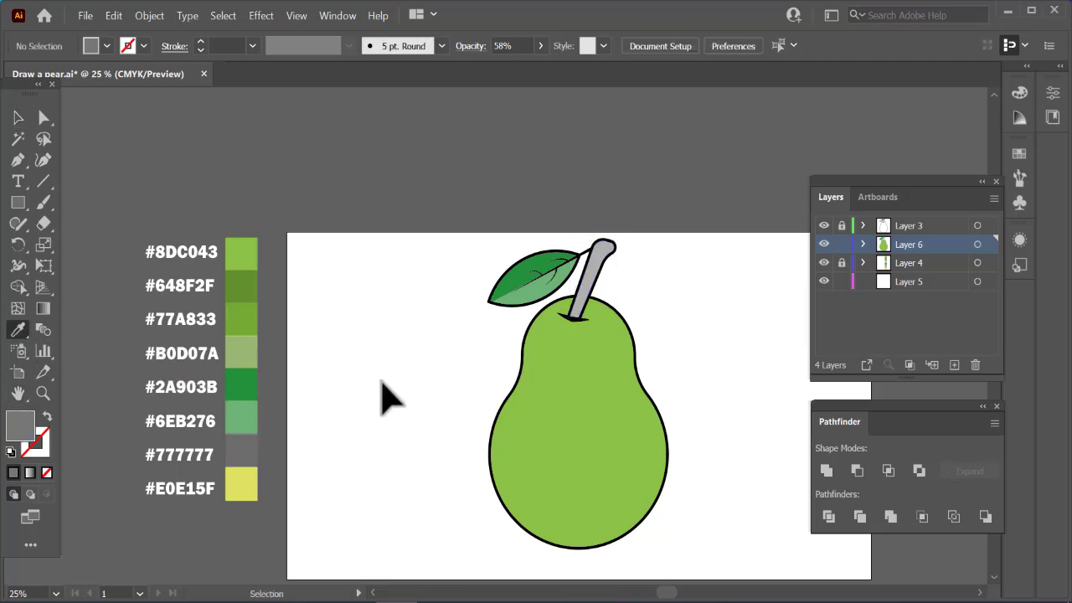
Make two overlapping copies of the pear body to the left of the pear, the upper copy offset slightly to the left
{"action": "scroll", "coordinate": [345, 278], "scroll_direction": "right", "scroll_amount": 6}
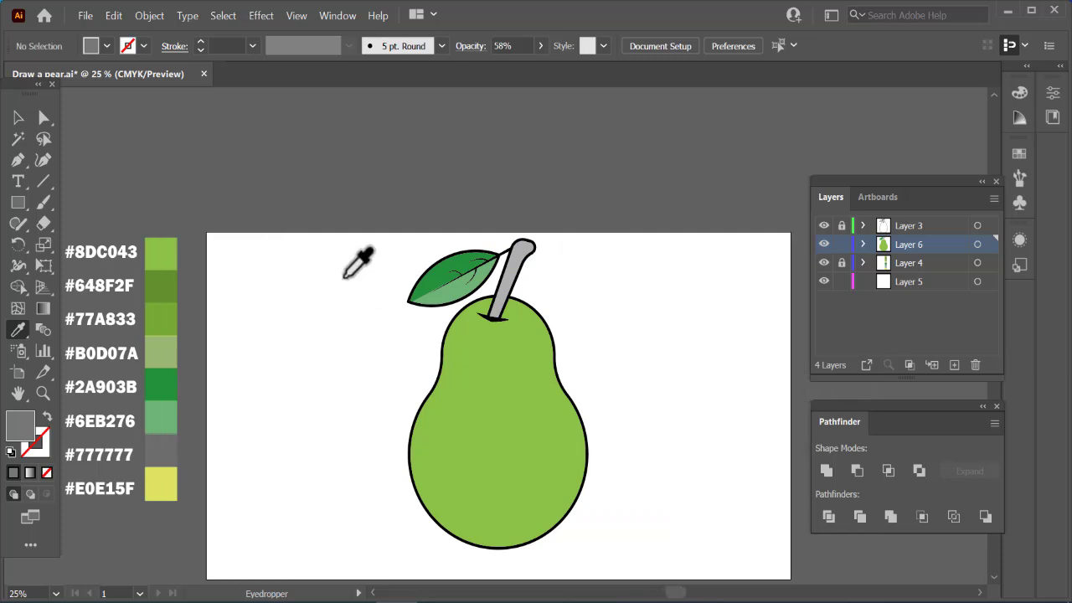
{"action": "scroll", "coordinate": [347, 237], "scroll_direction": "down", "scroll_amount": 6}
{"action": "left_click", "coordinate": [18, 118]}
{"action": "left_click", "coordinate": [540, 404]}
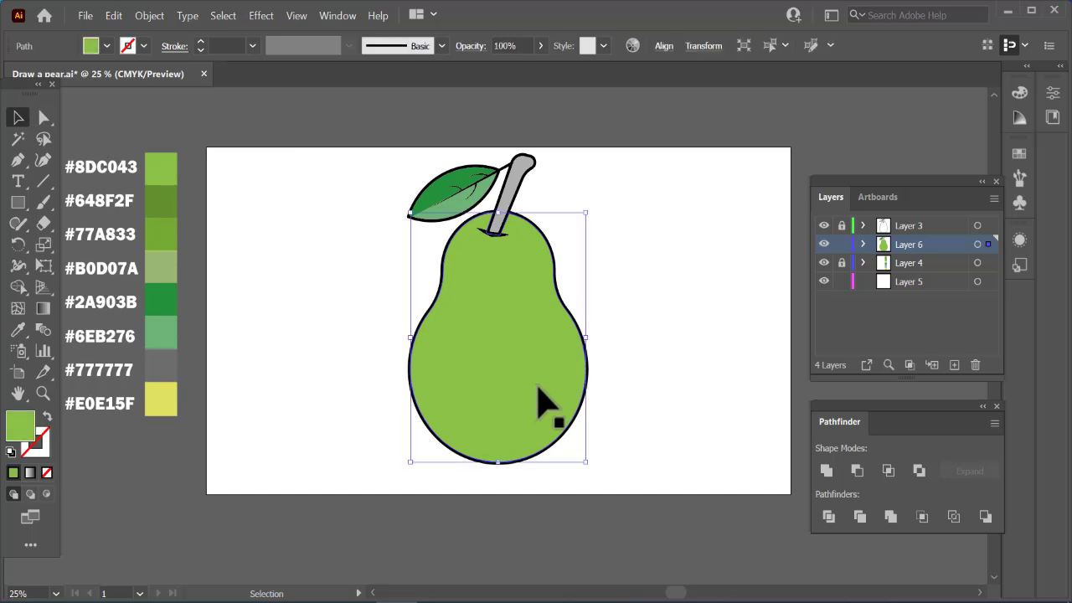
{"action": "left_click_drag", "start_coordinate": [538, 386], "coordinate": [317, 375]}
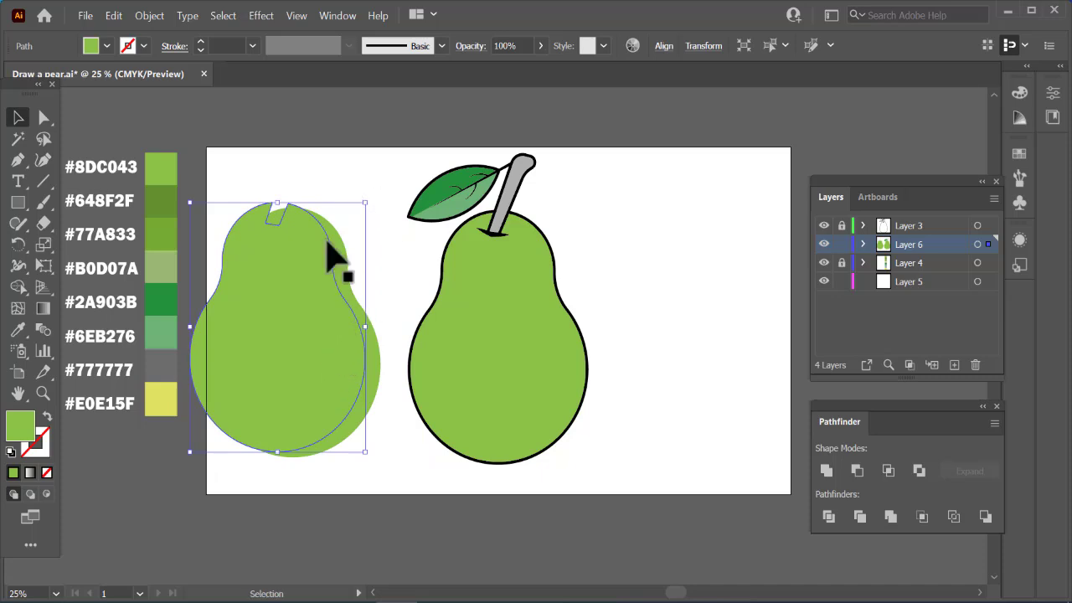
{"action": "left_click_drag", "start_coordinate": [305, 343], "coordinate": [309, 348]}
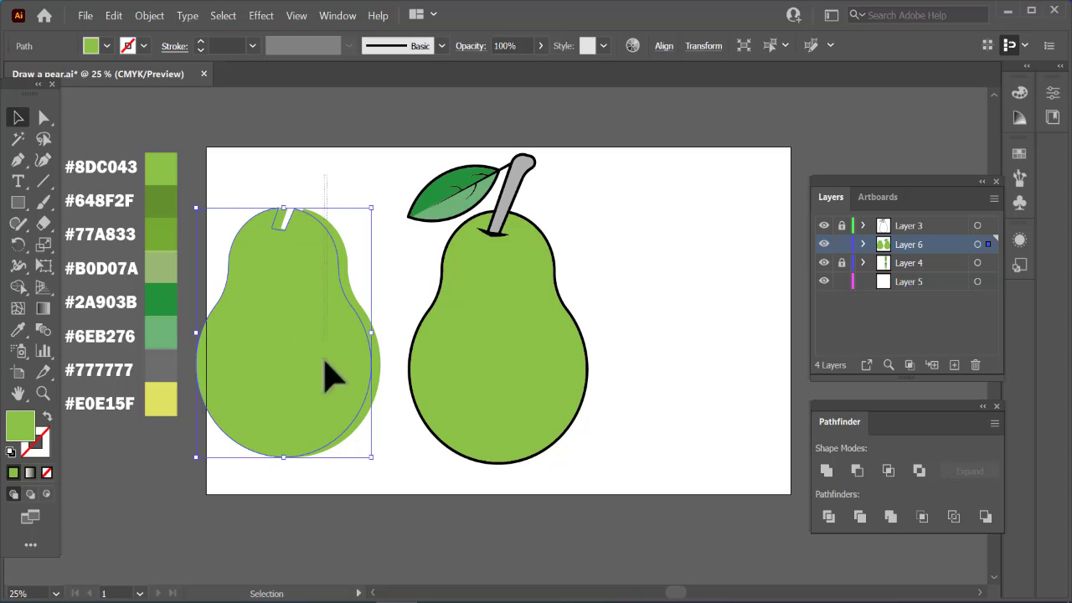
Remove everything from the two overlapping body copies except the thin right-hand crescent using the Shape Builder
{"action": "left_click", "coordinate": [330, 419], "text": "shift"}
{"action": "left_click", "coordinate": [21, 289]}
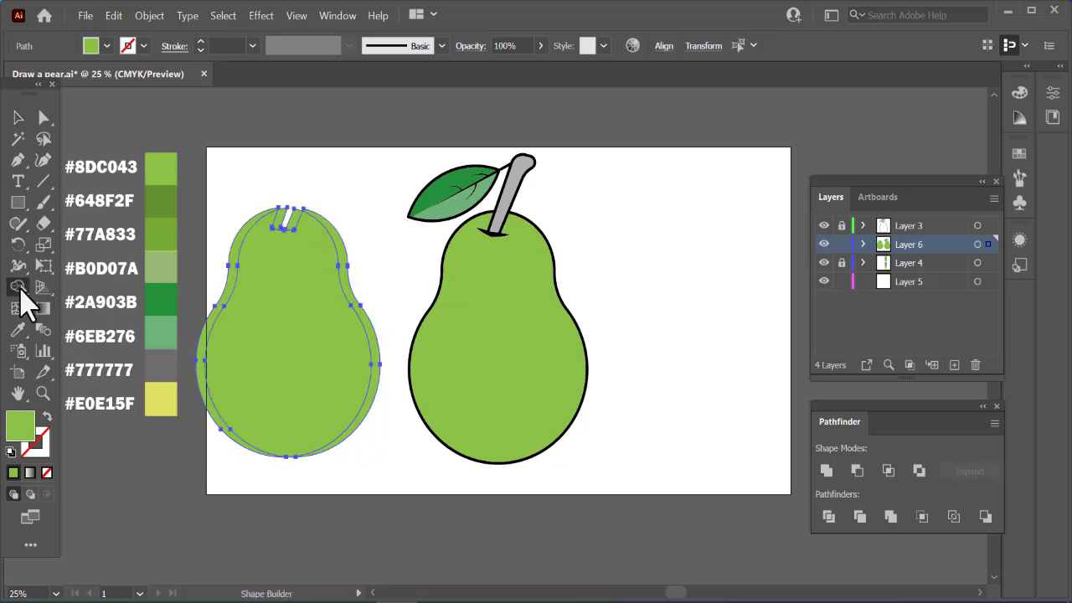
{"action": "left_click", "coordinate": [282, 327], "text": "alt"}
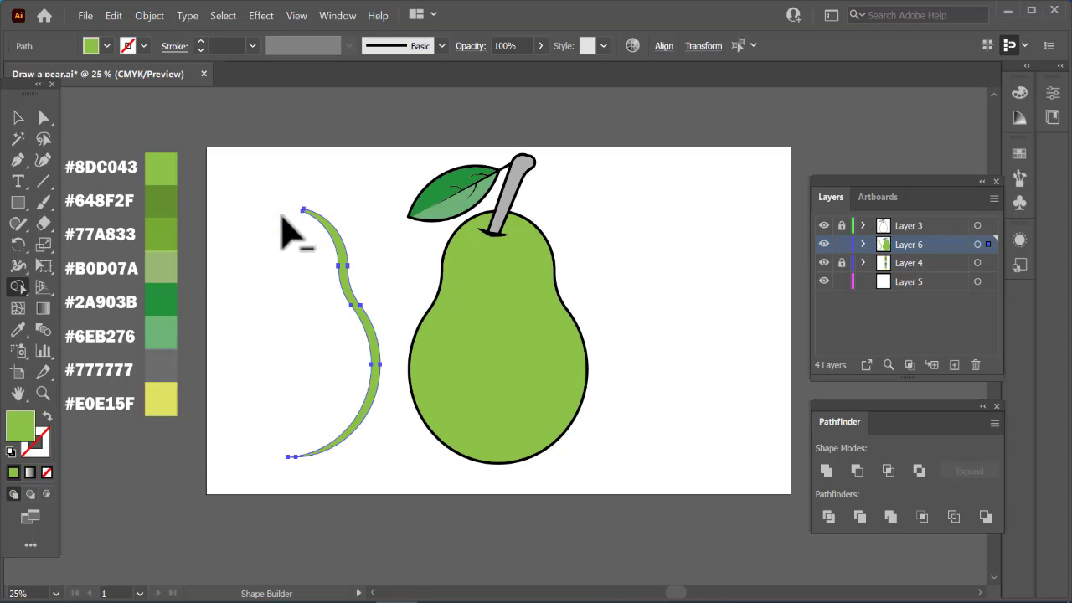
Fill the crescent with the dark green #648F2F swatch and move it onto the pear body's right edge as a shadow
{"action": "left_click", "coordinate": [19, 119]}
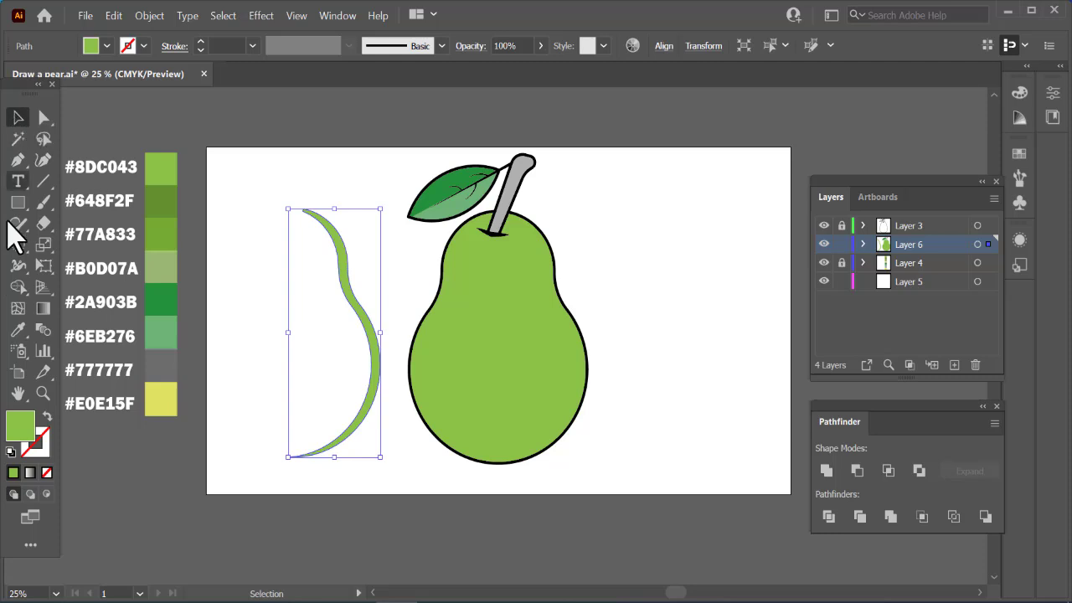
{"action": "left_click", "coordinate": [18, 330]}
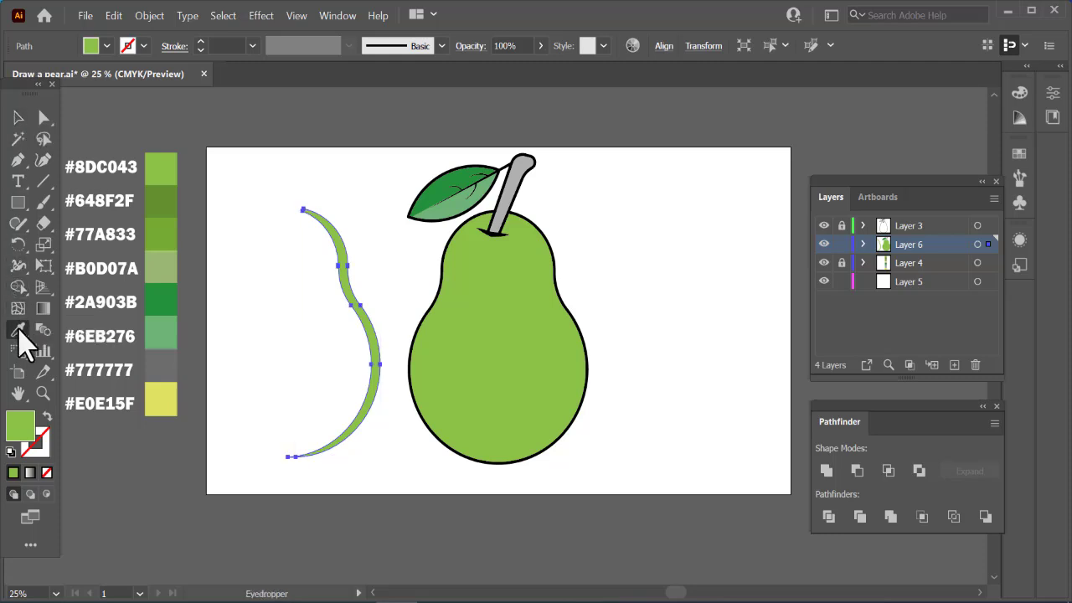
{"action": "left_click", "coordinate": [167, 204]}
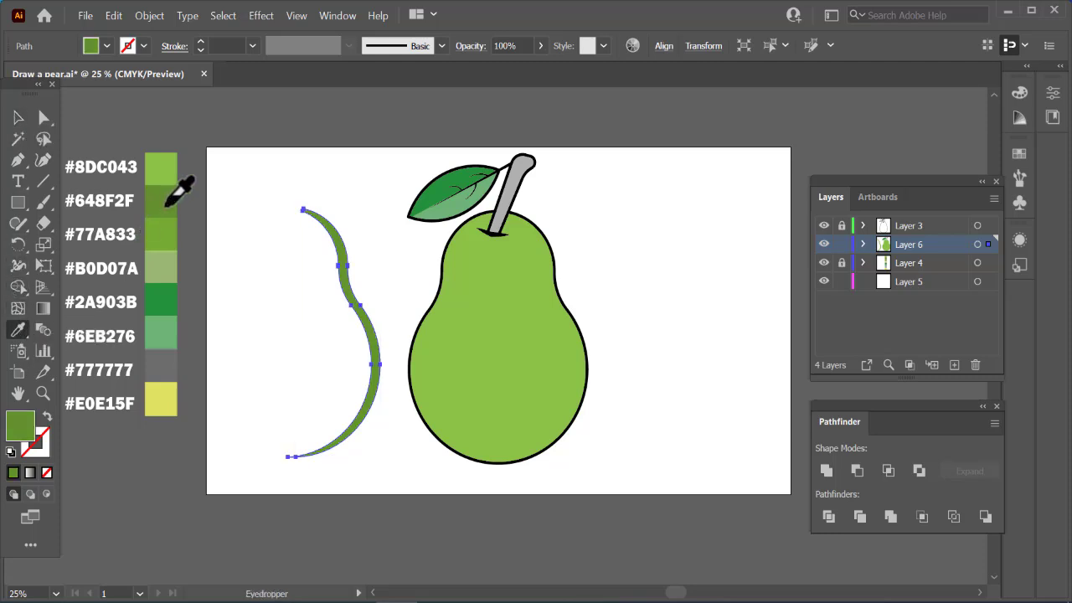
{"action": "left_click", "coordinate": [18, 119]}
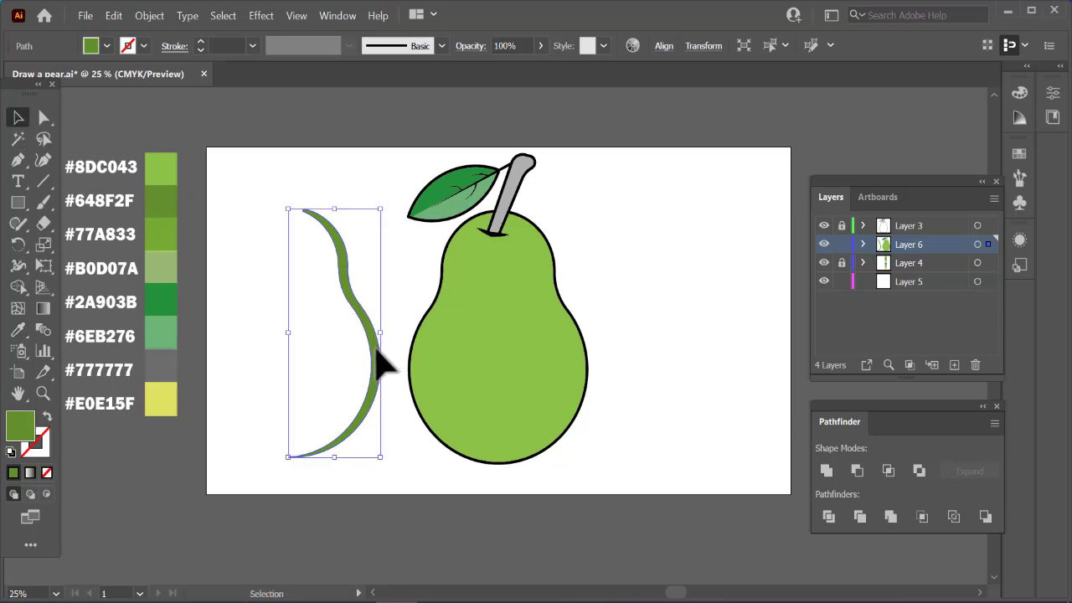
{"action": "left_click_drag", "start_coordinate": [376, 355], "coordinate": [582, 356]}
{"action": "left_click", "coordinate": [653, 289]}
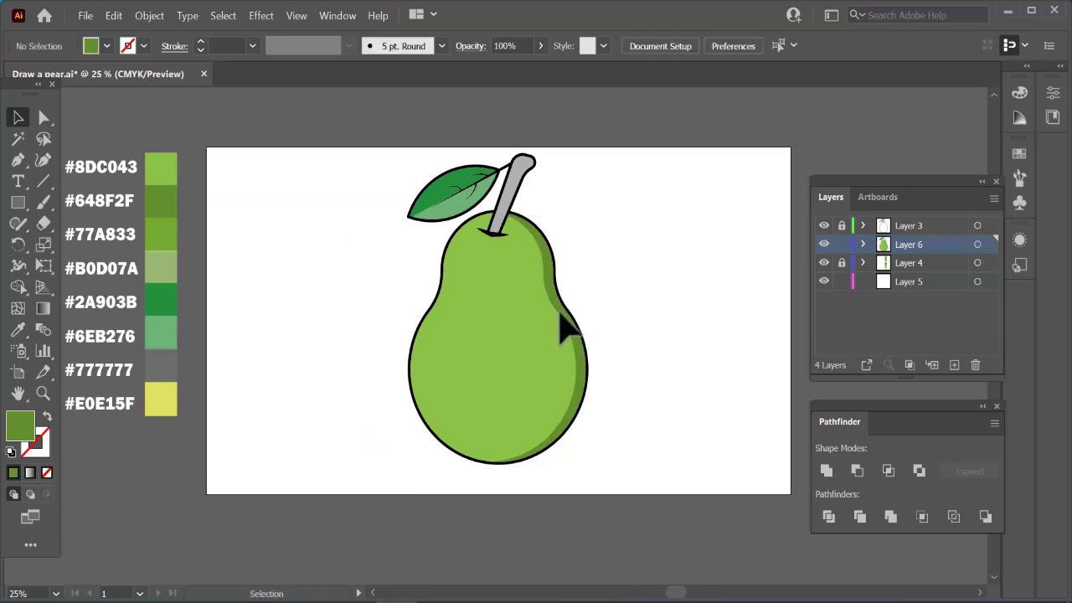
Create two more overlapping copies of the pear body beside the shaded pear with a narrower sideways offset, and select both
{"action": "left_click", "coordinate": [526, 346]}
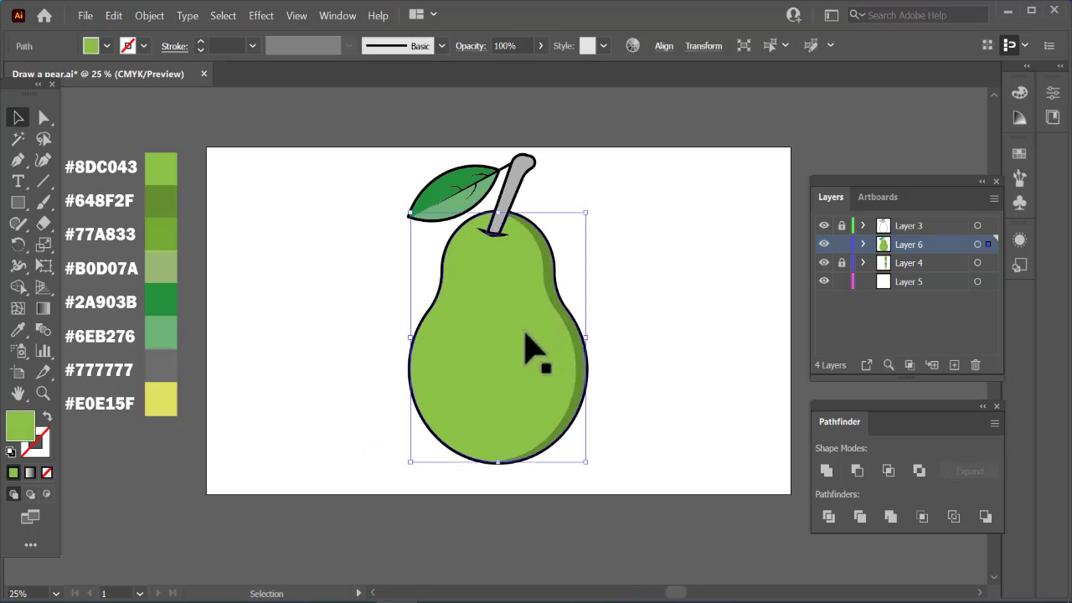
{"action": "left_click_drag", "start_coordinate": [526, 335], "coordinate": [299, 343]}
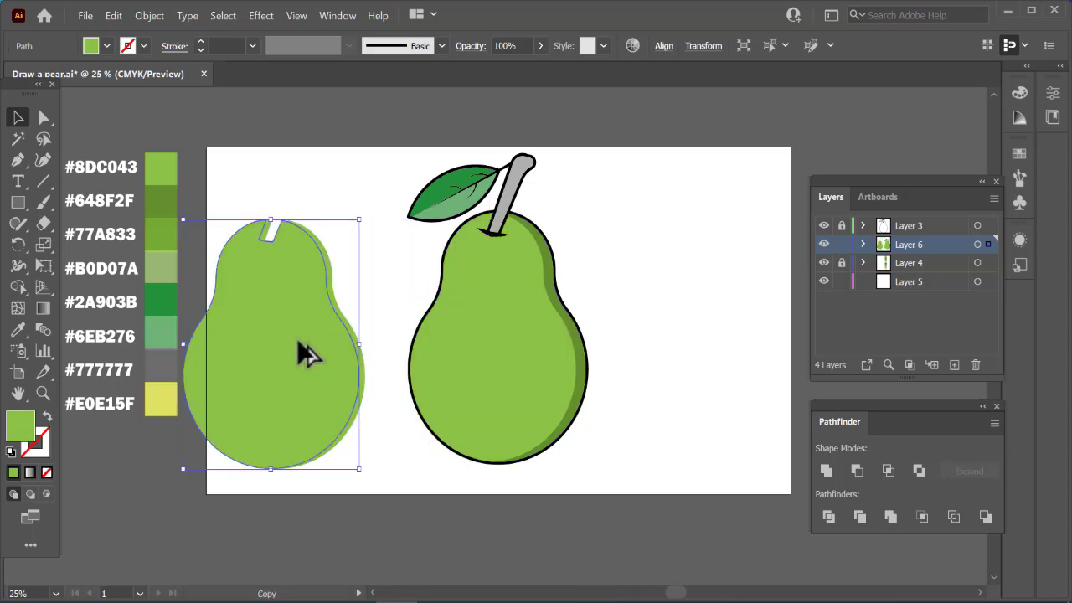
{"action": "left_click", "coordinate": [259, 443], "text": "shift"}
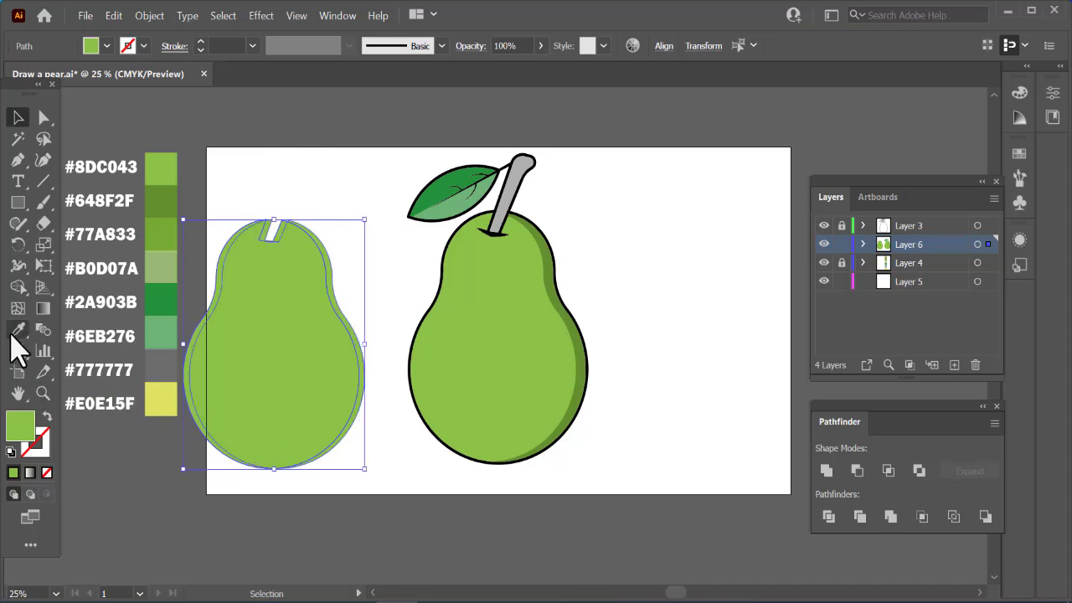
Remove everything from the two overlapping body copies except the thin right-hand crescent, including the stem-notch slivers, using the Shape Builder
{"action": "left_click", "coordinate": [16, 288]}
{"action": "left_click", "coordinate": [14, 290]}
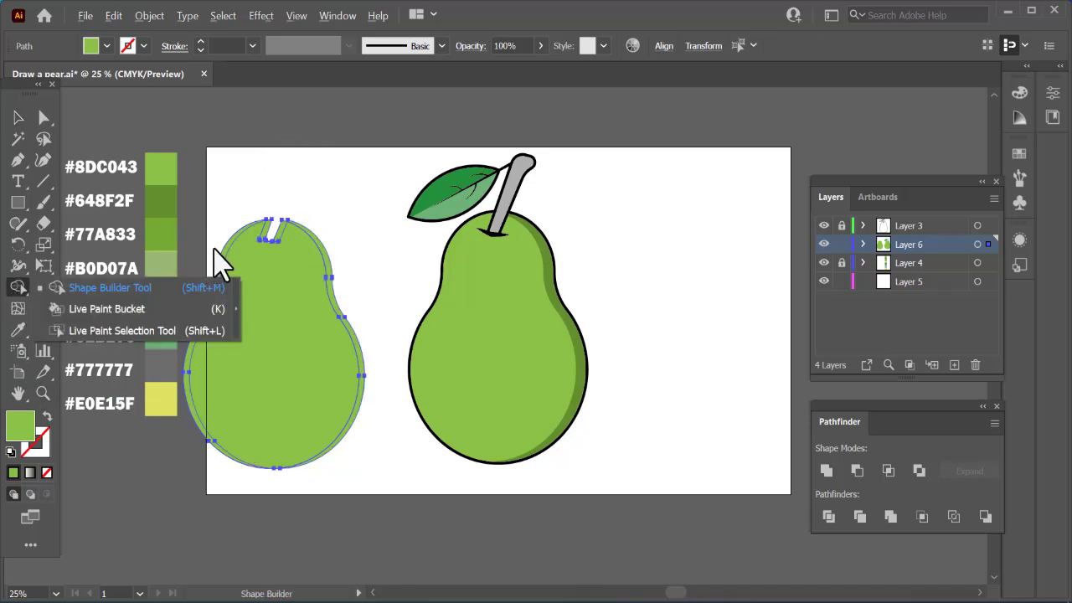
{"action": "left_click", "coordinate": [149, 291]}
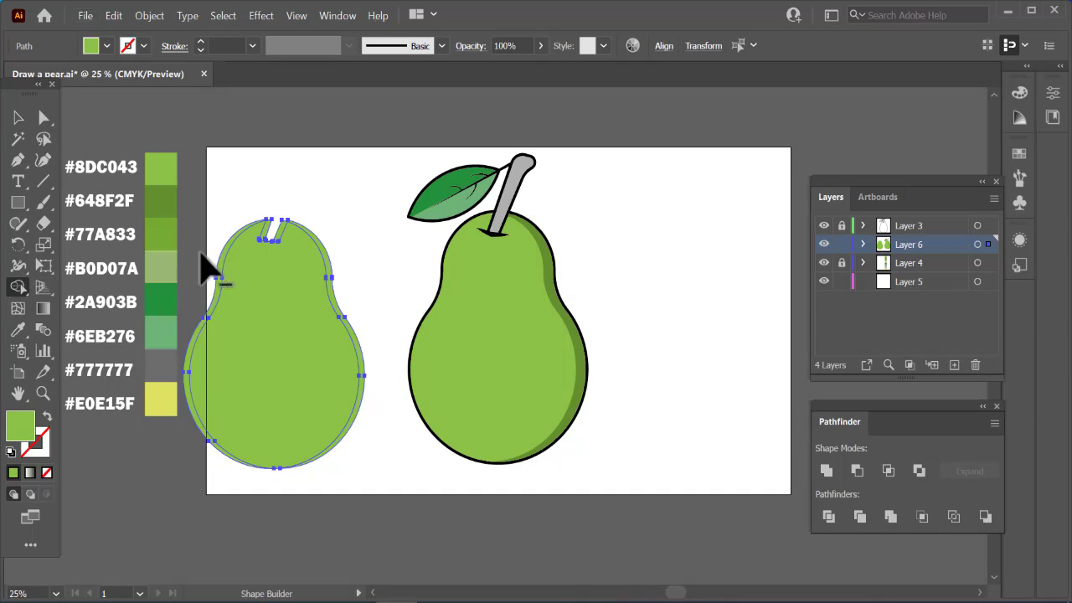
{"action": "left_click", "coordinate": [270, 339], "text": "alt"}
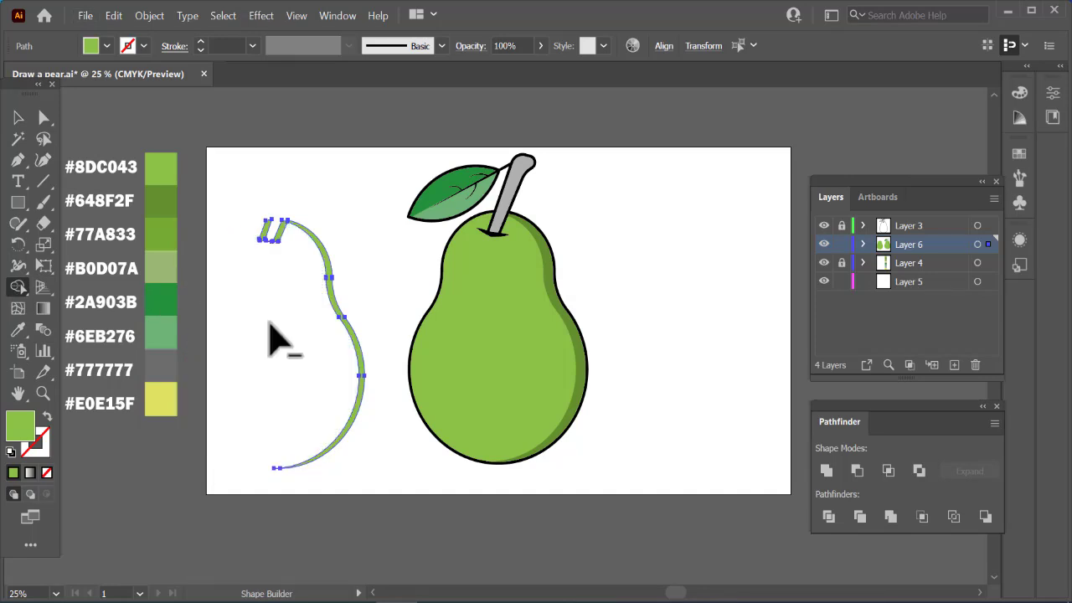
{"action": "left_click", "coordinate": [276, 238], "text": "alt"}
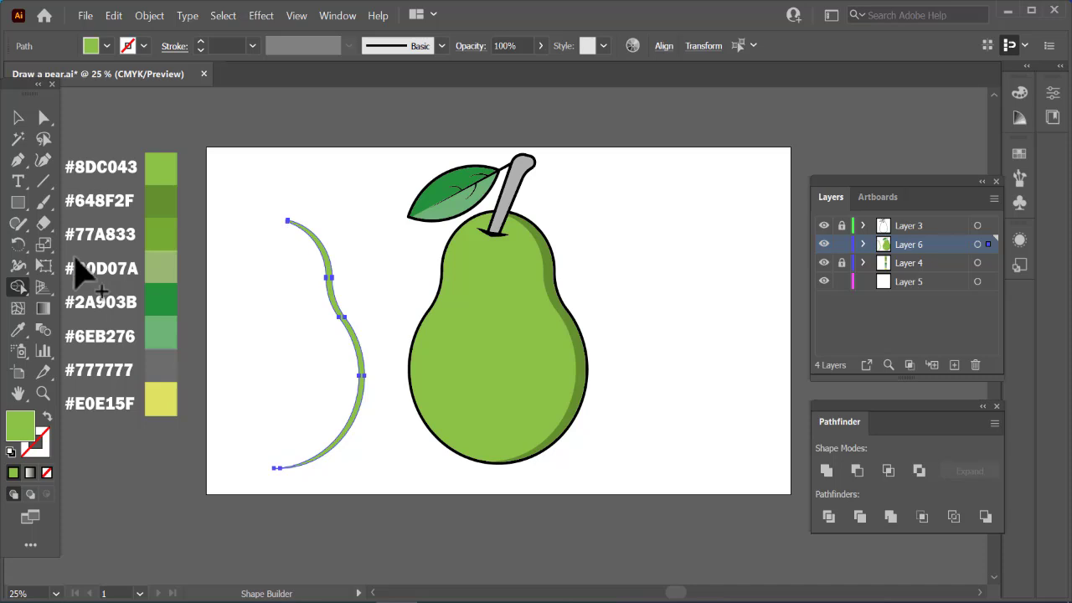
Fill the thin crescent with the #77A833 swatch and place it along the inner edge of the pear's dark right-hand shadow
{"action": "left_click", "coordinate": [17, 330]}
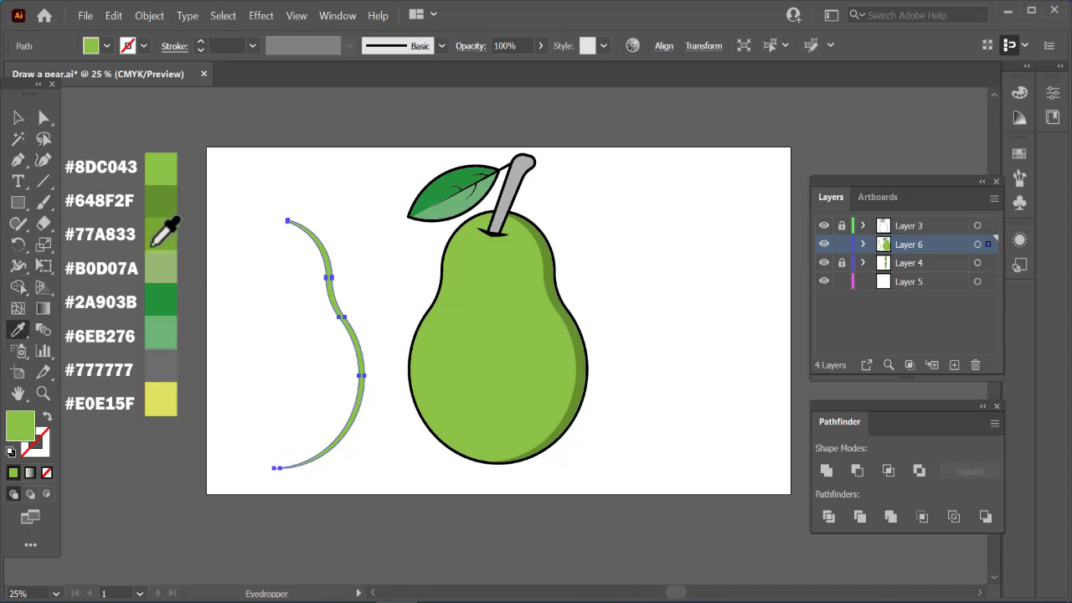
{"action": "left_click", "coordinate": [163, 239]}
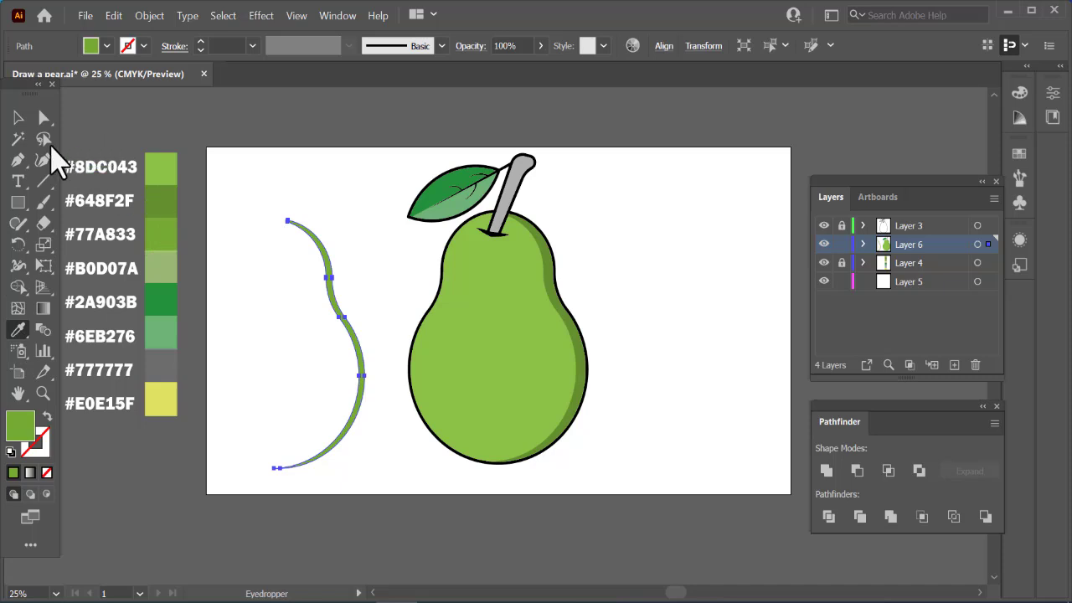
{"action": "left_click", "coordinate": [18, 122]}
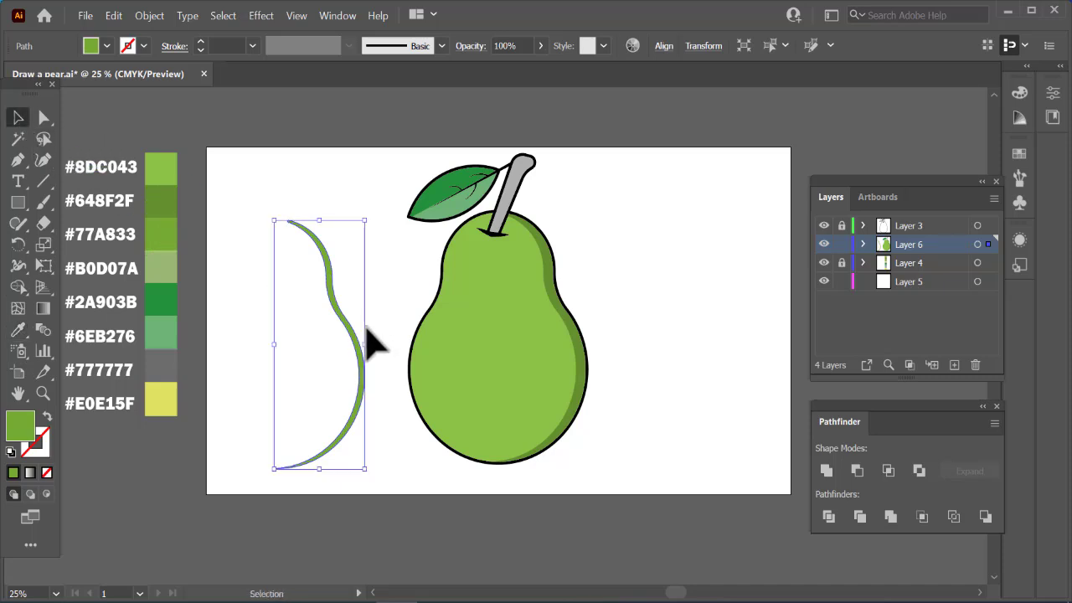
{"action": "left_click_drag", "start_coordinate": [356, 340], "coordinate": [566, 327]}
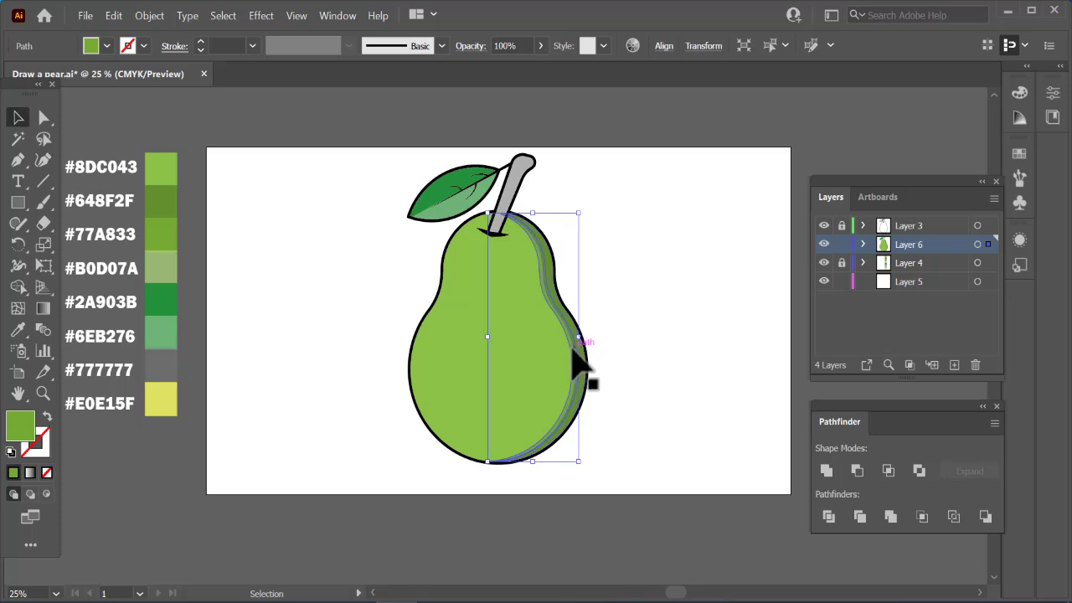
{"action": "left_click_drag", "start_coordinate": [569, 342], "coordinate": [569, 343]}
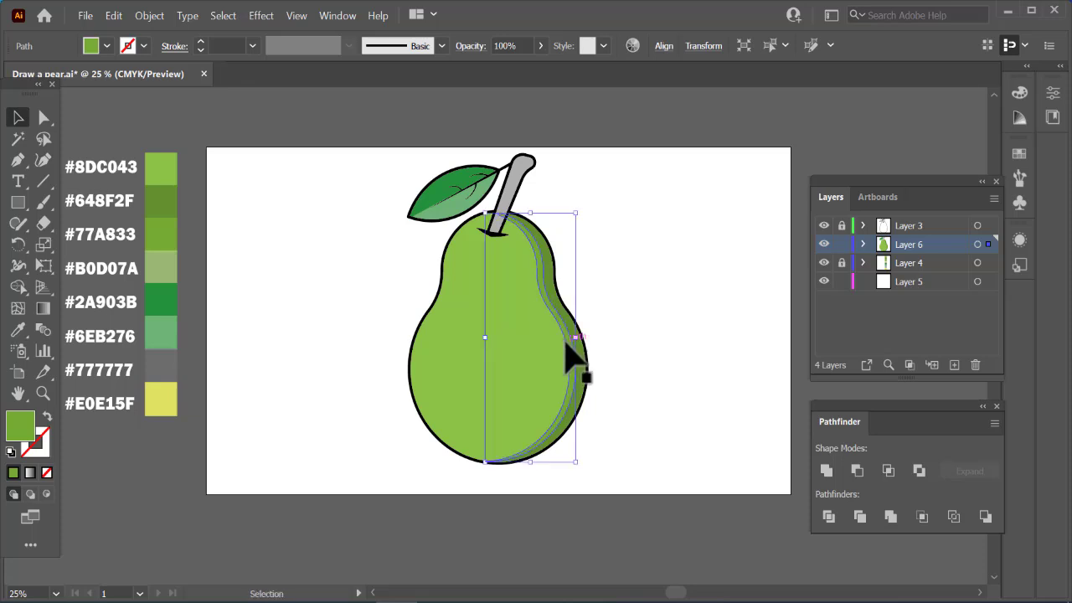
{"action": "left_click", "coordinate": [645, 306]}
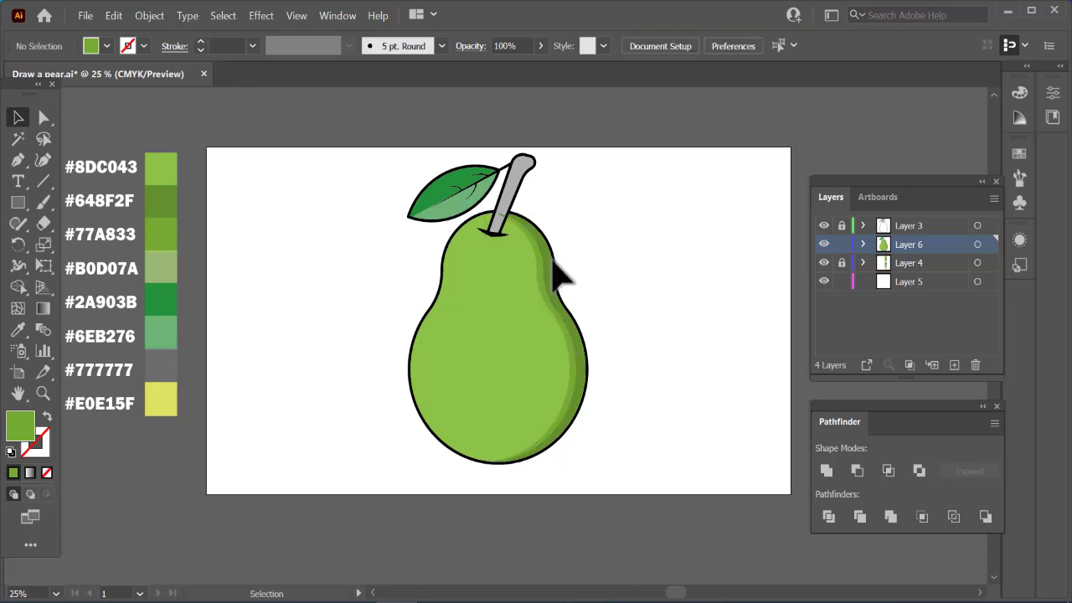
Bring the grey stem shape to the front of its layer, above the body's shading
{"action": "left_click", "coordinate": [503, 205]}
{"action": "right_click", "coordinate": [504, 203]}
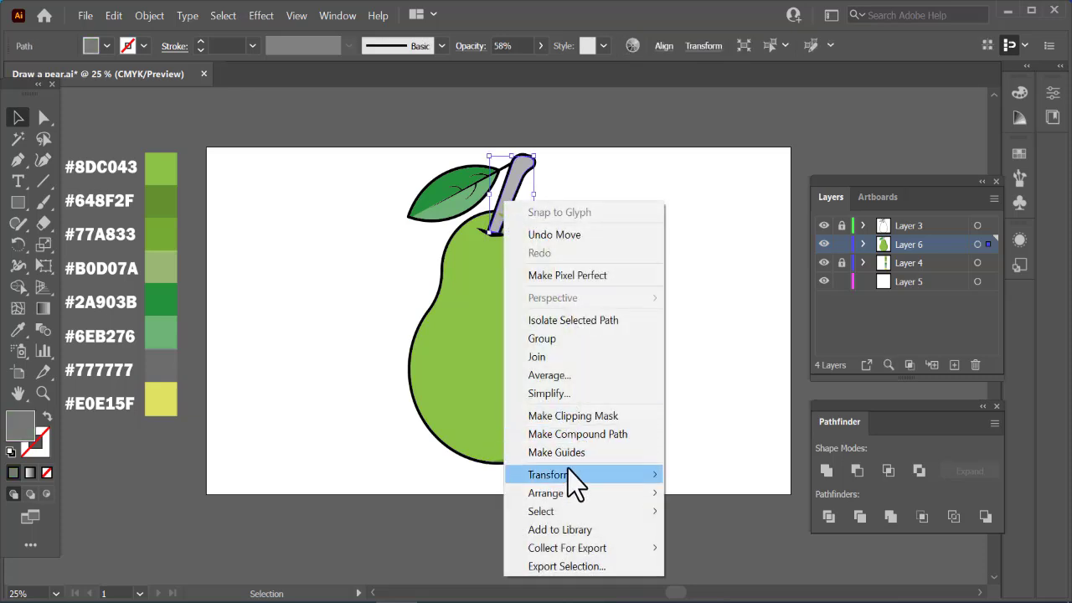
{"action": "mouse_move", "coordinate": [570, 498]}
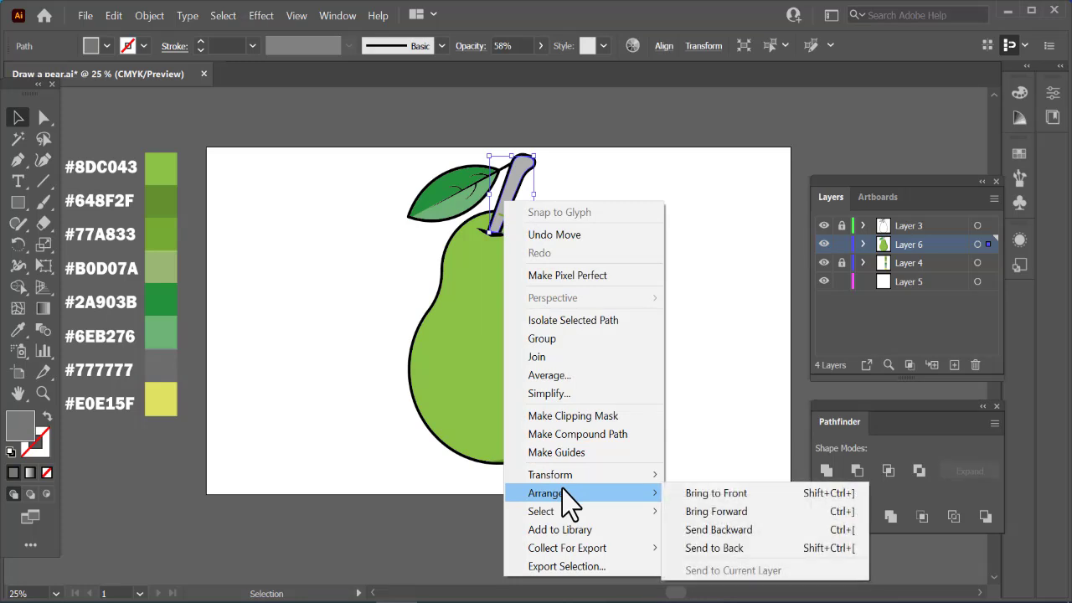
{"action": "left_click", "coordinate": [693, 492]}
{"action": "right_click", "coordinate": [512, 190]}
{"action": "mouse_move", "coordinate": [586, 481]}
{"action": "left_click", "coordinate": [725, 484]}
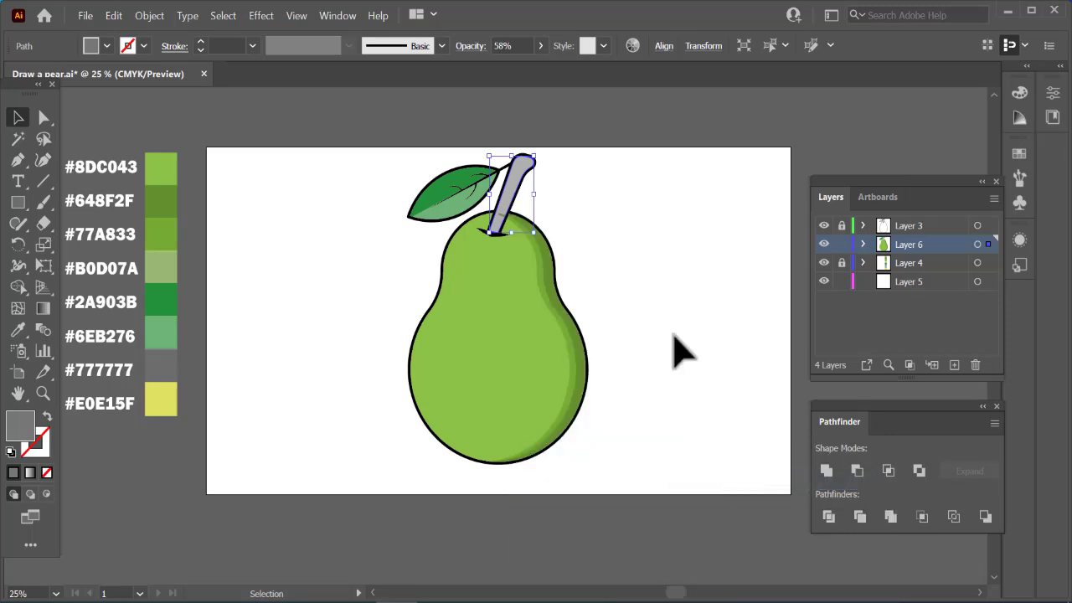
{"action": "right_click", "coordinate": [515, 178]}
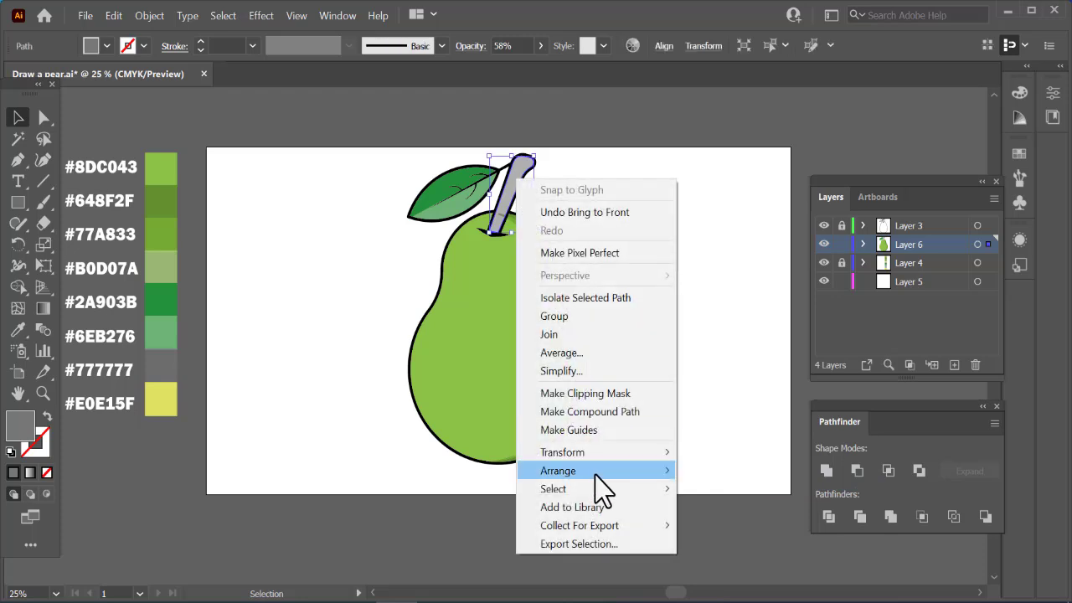
{"action": "mouse_move", "coordinate": [600, 475]}
{"action": "left_click", "coordinate": [729, 476]}
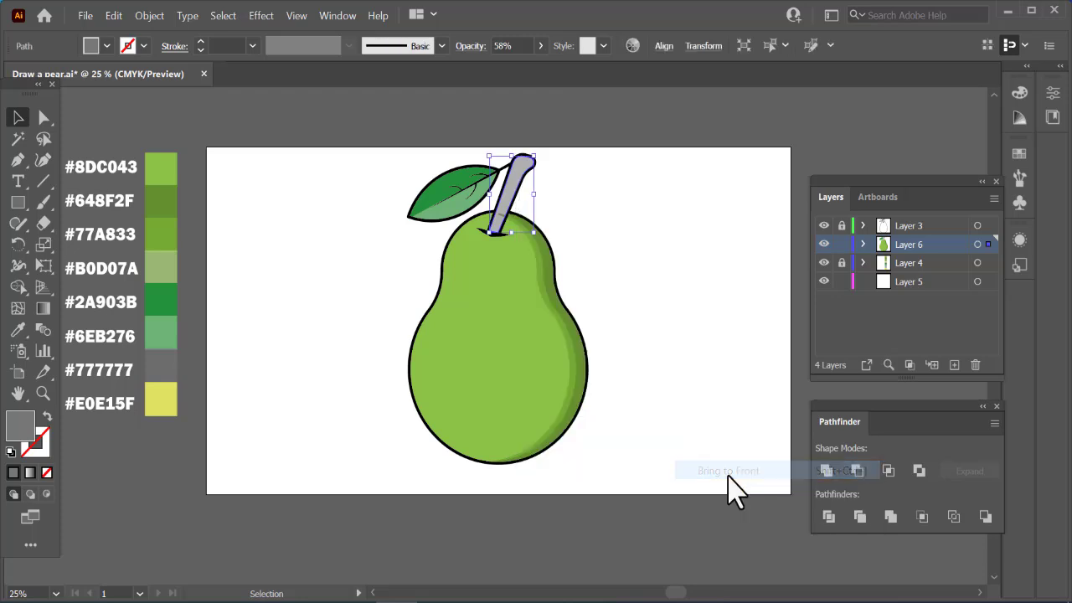
Make two overlapping copies of the pear body to the right of the pear, the upper copy offset slightly to the right, and select both
{"action": "key", "text": "ctrl+equal"}
{"action": "left_click", "coordinate": [466, 382]}
{"action": "left_click_drag", "start_coordinate": [459, 367], "coordinate": [764, 450]}
{"action": "key", "text": "ctrl+minus"}
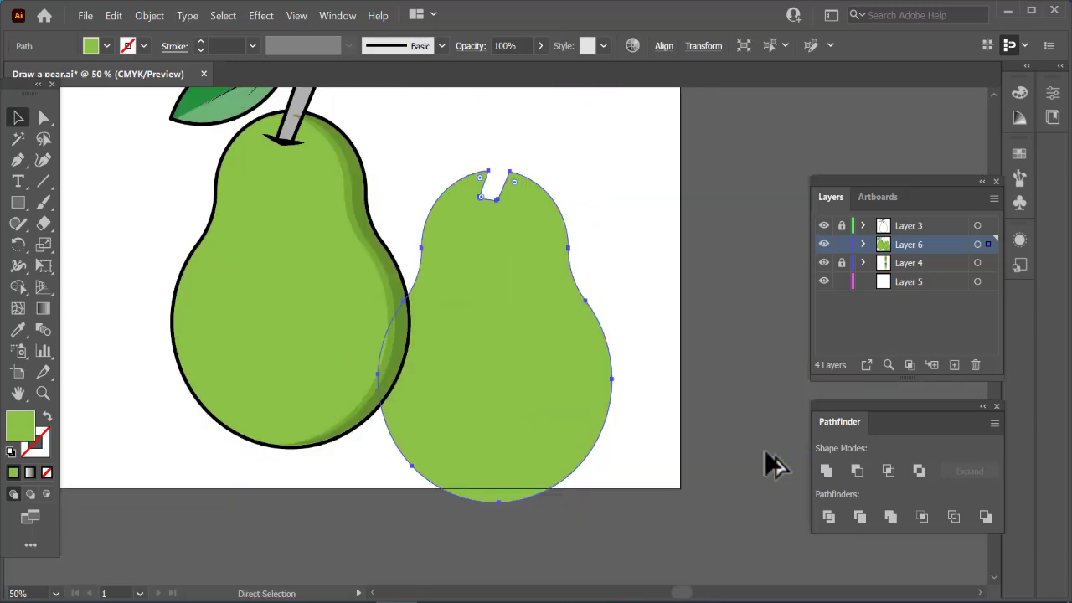
{"action": "left_click_drag", "start_coordinate": [532, 371], "coordinate": [569, 339]}
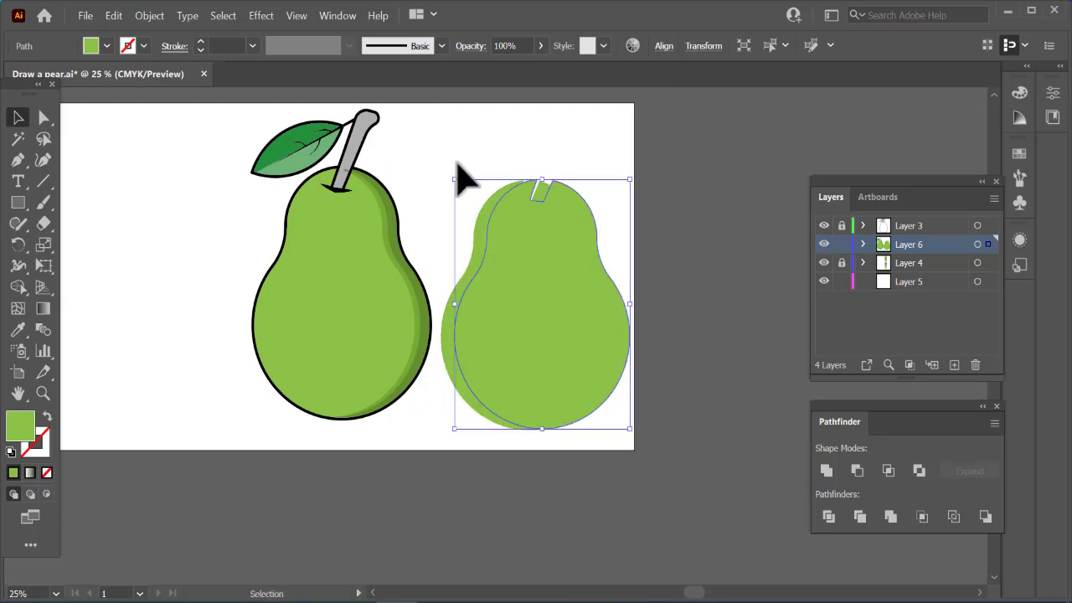
{"action": "left_click", "coordinate": [577, 430], "text": "shift"}
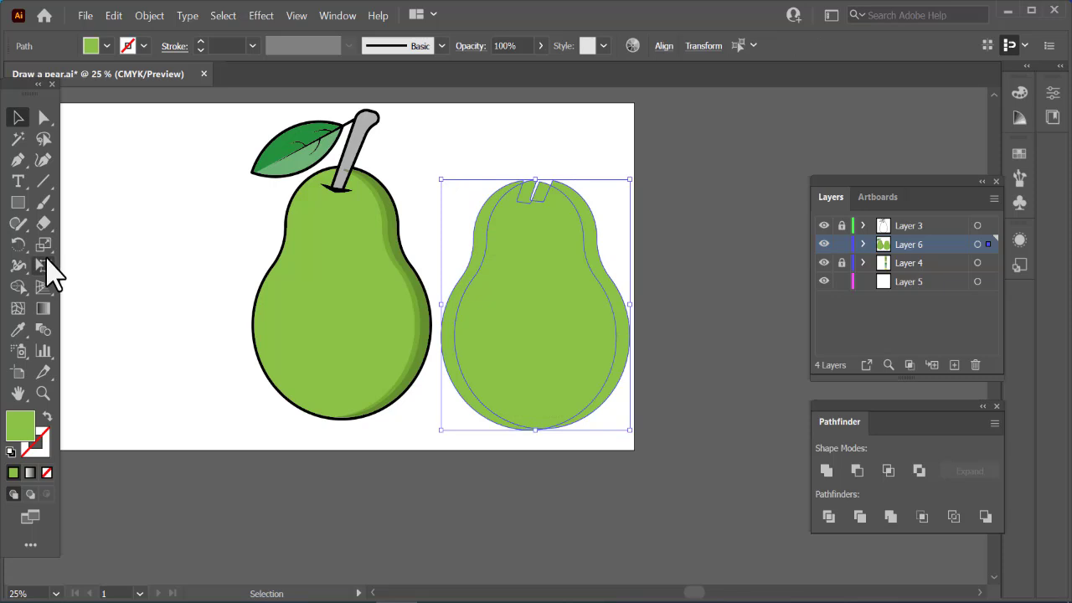
Cut the two overlapping body copies down to the thin left-hand crescent using the Shape Builder
{"action": "left_click", "coordinate": [19, 287]}
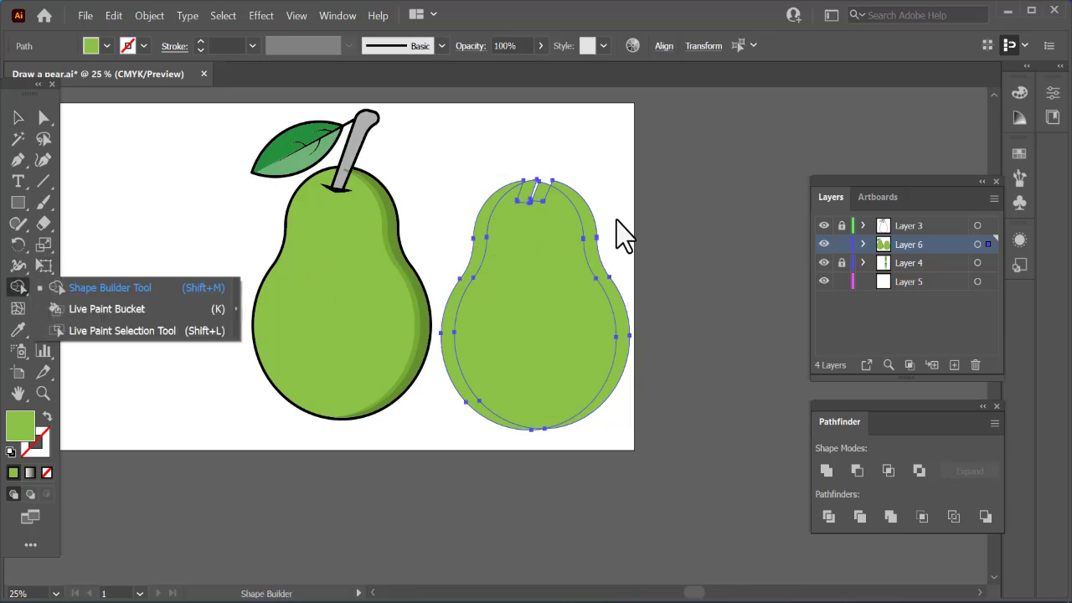
{"action": "left_click_drag", "start_coordinate": [589, 292], "coordinate": [564, 319], "text": "alt"}
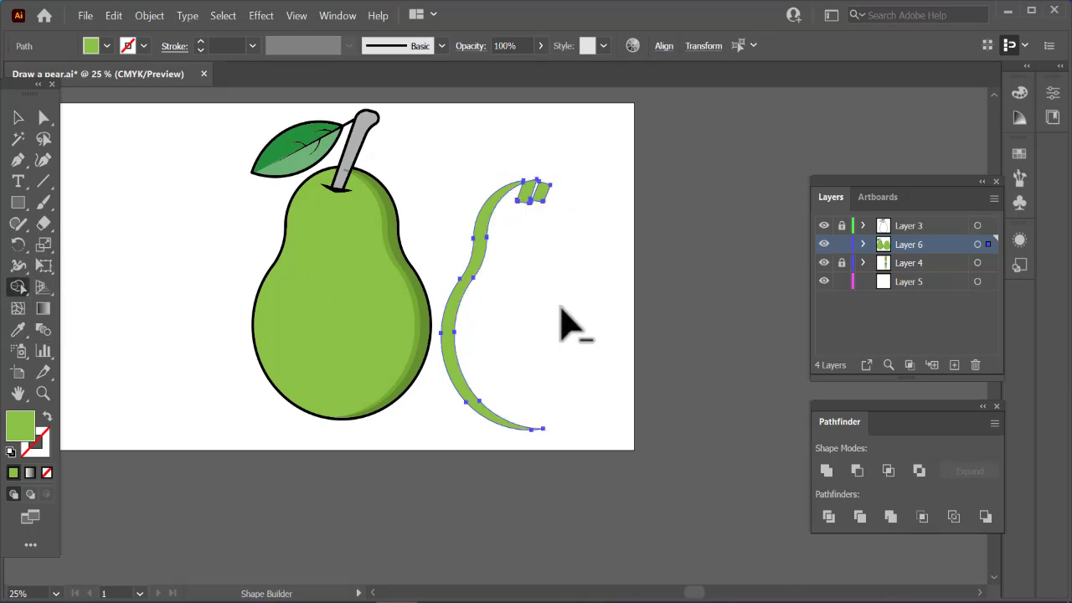
{"action": "left_click", "coordinate": [541, 196], "text": "alt"}
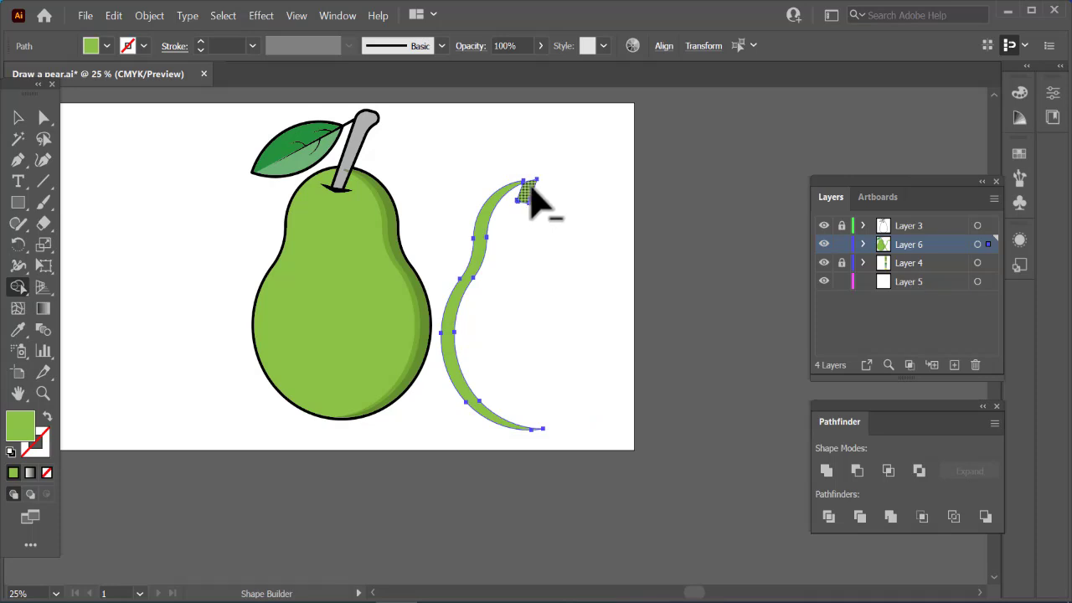
Fill the left-hand crescent with the light green #B0D07A swatch and move it onto the pear body's left edge as a highlight
{"action": "scroll", "coordinate": [555, 225], "scroll_direction": "left", "scroll_amount": 5}
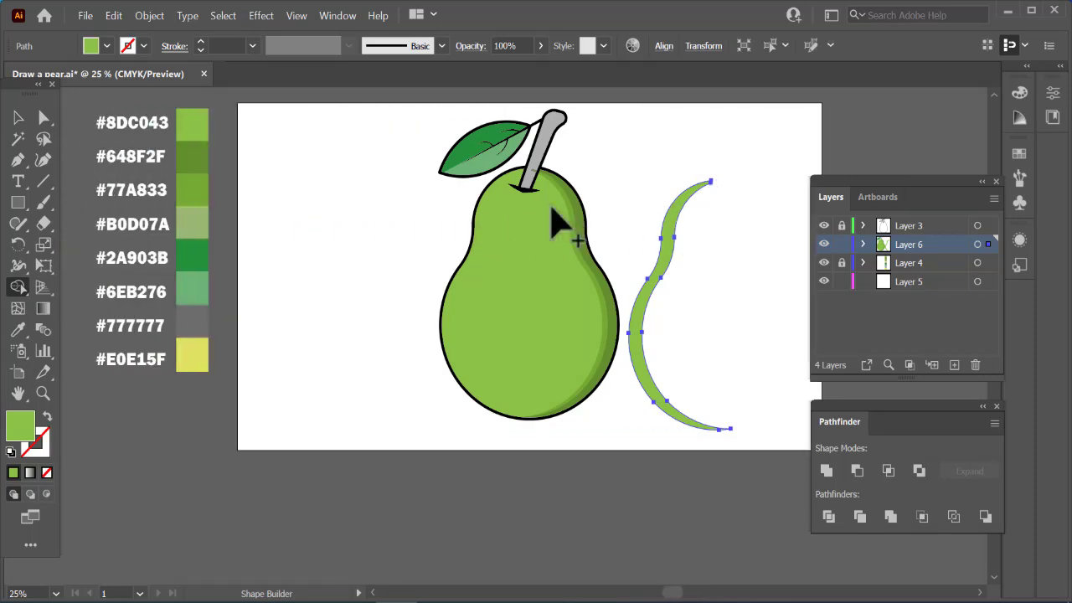
{"action": "left_click", "coordinate": [18, 331]}
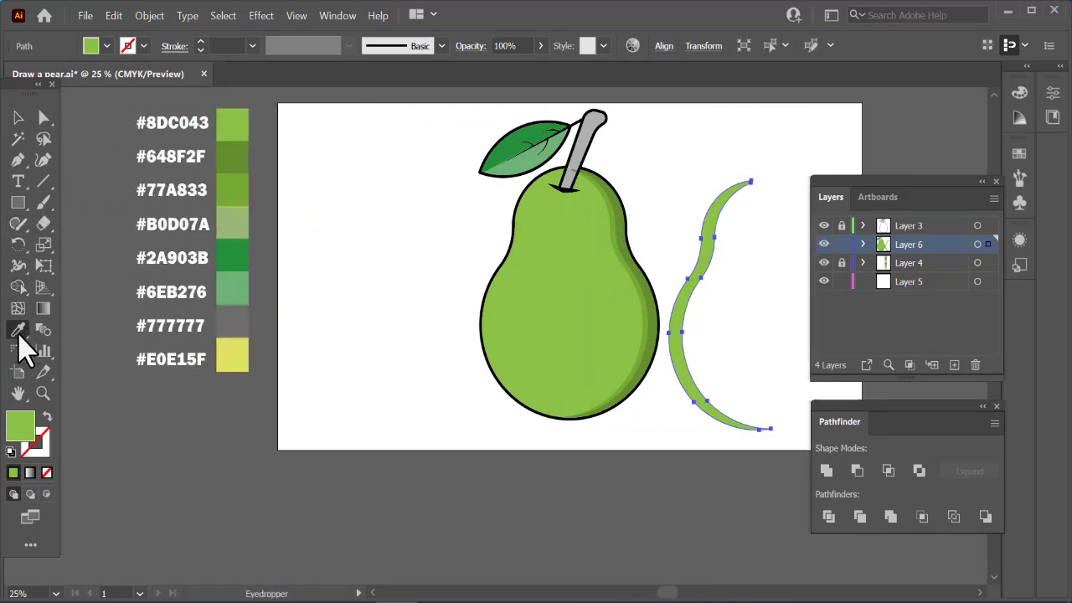
{"action": "left_click", "coordinate": [236, 230]}
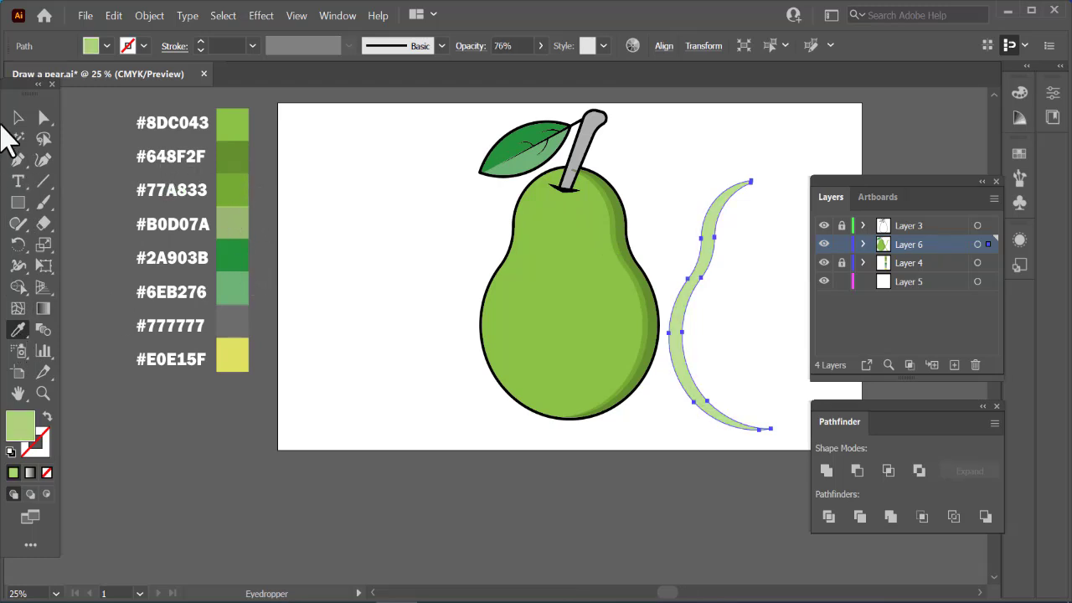
{"action": "left_click", "coordinate": [17, 117]}
{"action": "left_click_drag", "start_coordinate": [680, 327], "coordinate": [491, 310]}
{"action": "left_click", "coordinate": [707, 231]}
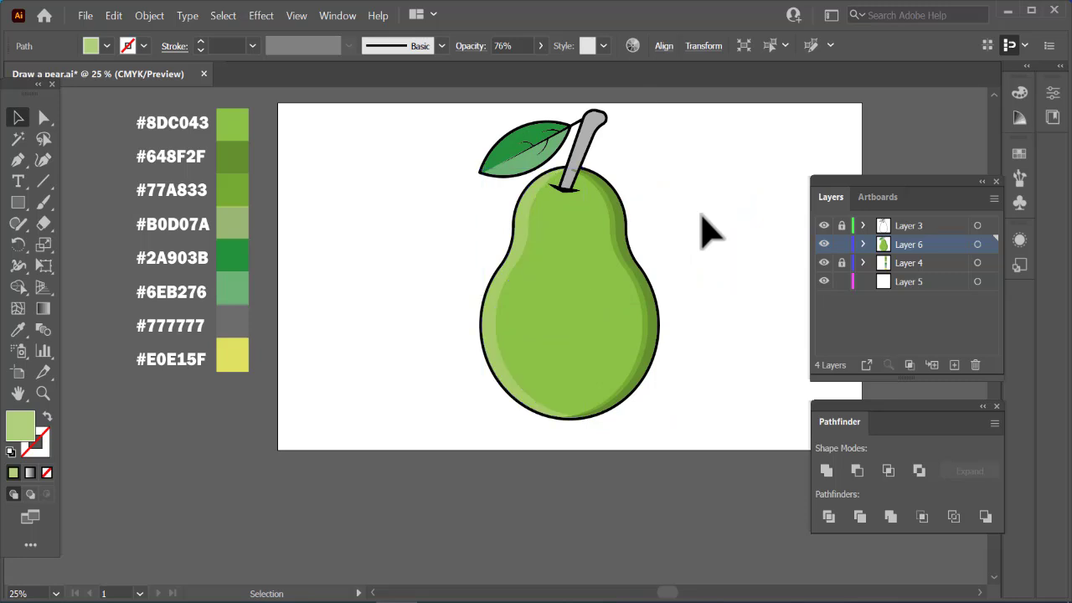
Draw a closed, curved highlight shape on the upper left of the pear body with the Pen tool and fill it with #B0D07A
{"action": "left_click", "coordinate": [18, 163]}
{"action": "left_click", "coordinate": [522, 292]}
{"action": "left_click_drag", "start_coordinate": [547, 222], "coordinate": [573, 205]}
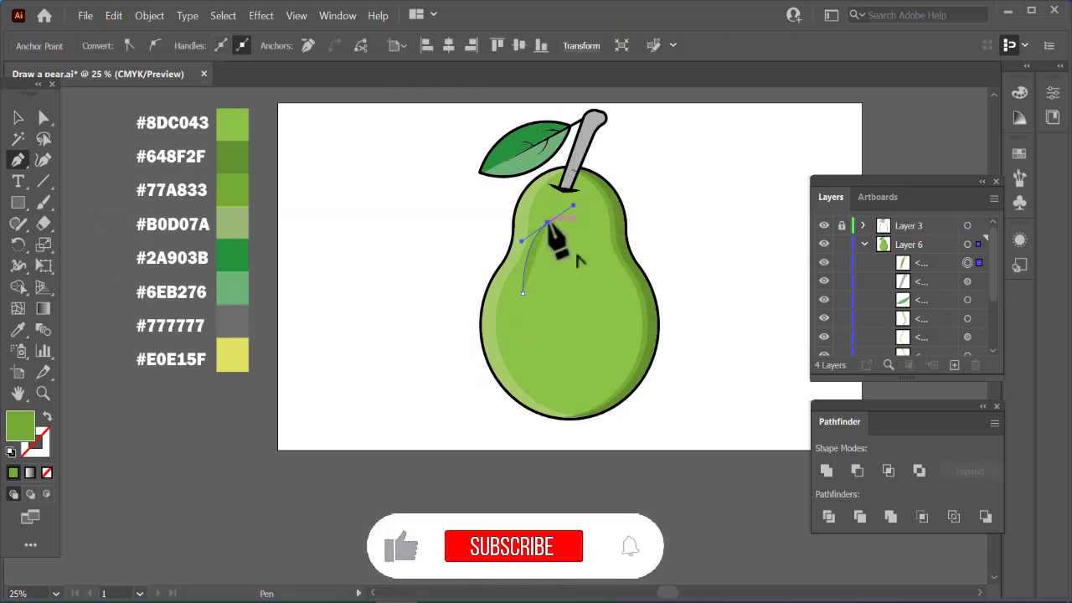
{"action": "left_click", "coordinate": [547, 222]}
{"action": "left_click_drag", "start_coordinate": [572, 219], "coordinate": [589, 226]}
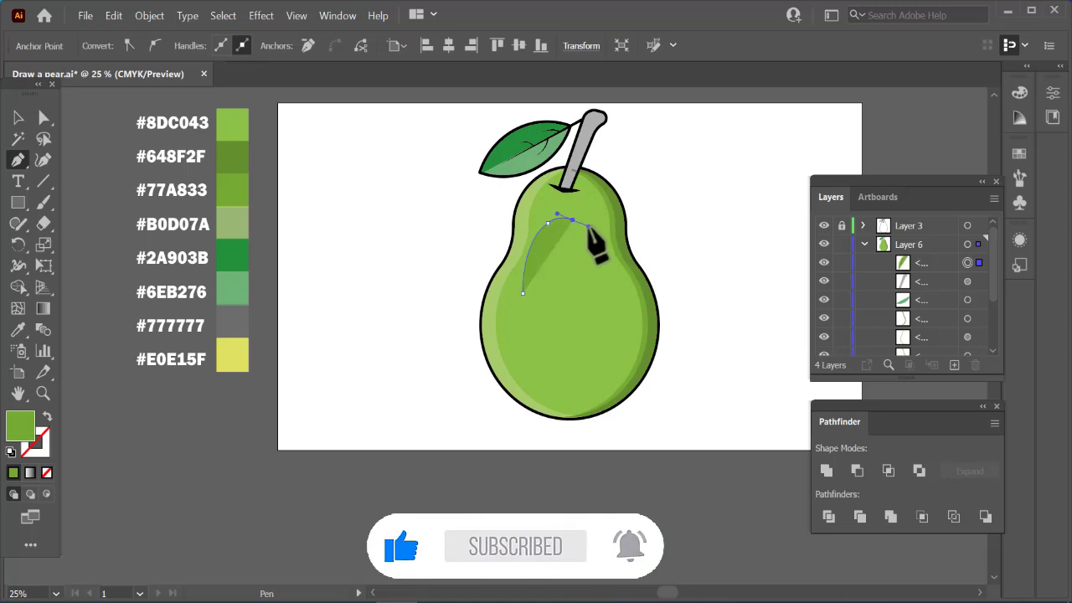
{"action": "left_click", "coordinate": [550, 254]}
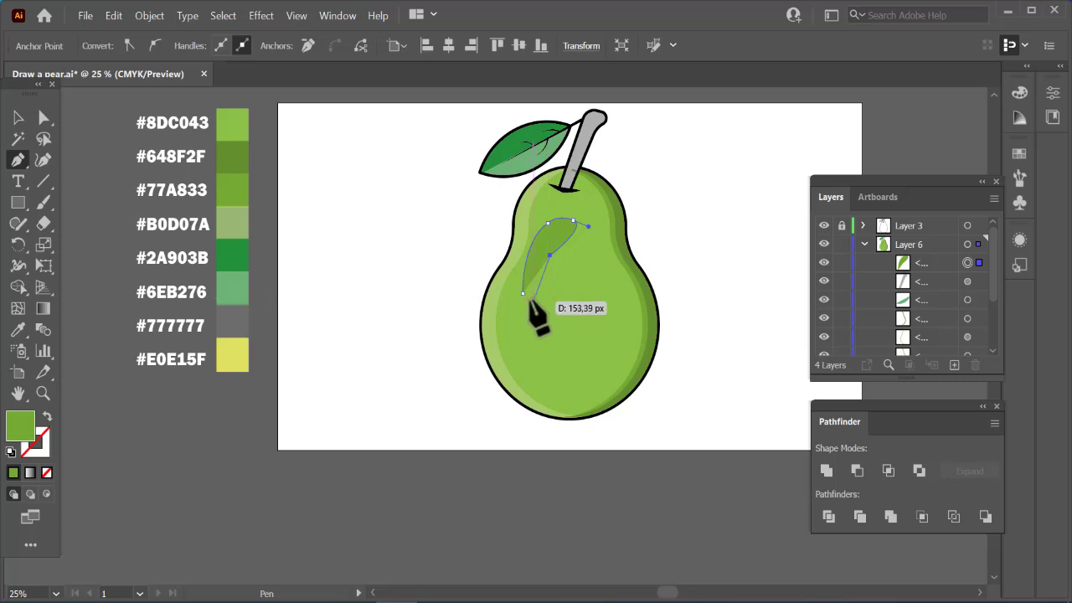
{"action": "left_click_drag", "start_coordinate": [522, 292], "coordinate": [494, 296]}
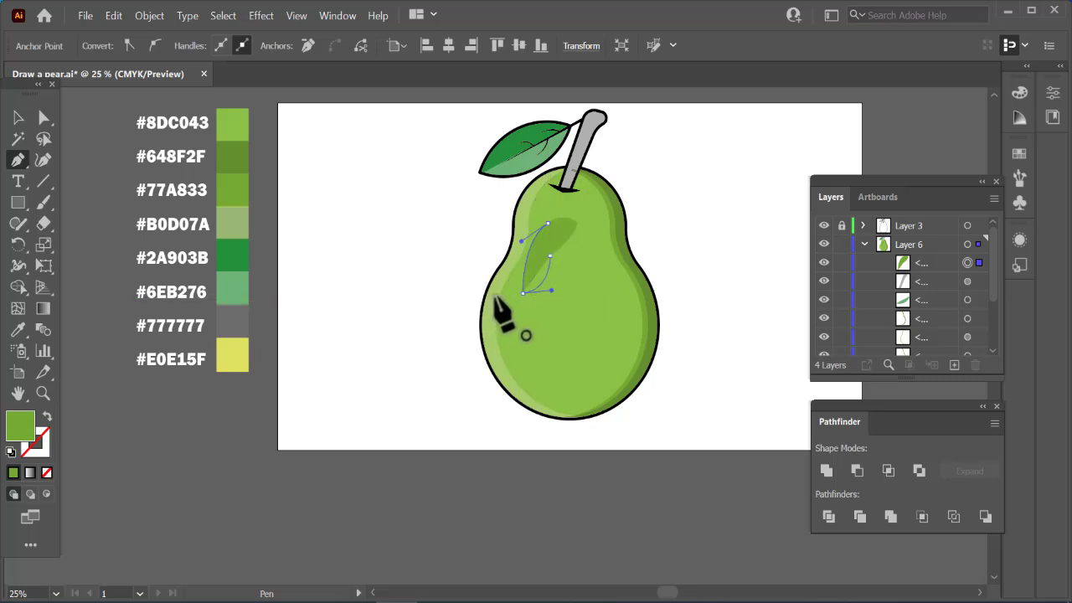
{"action": "left_click", "coordinate": [18, 330]}
{"action": "left_click", "coordinate": [234, 216]}
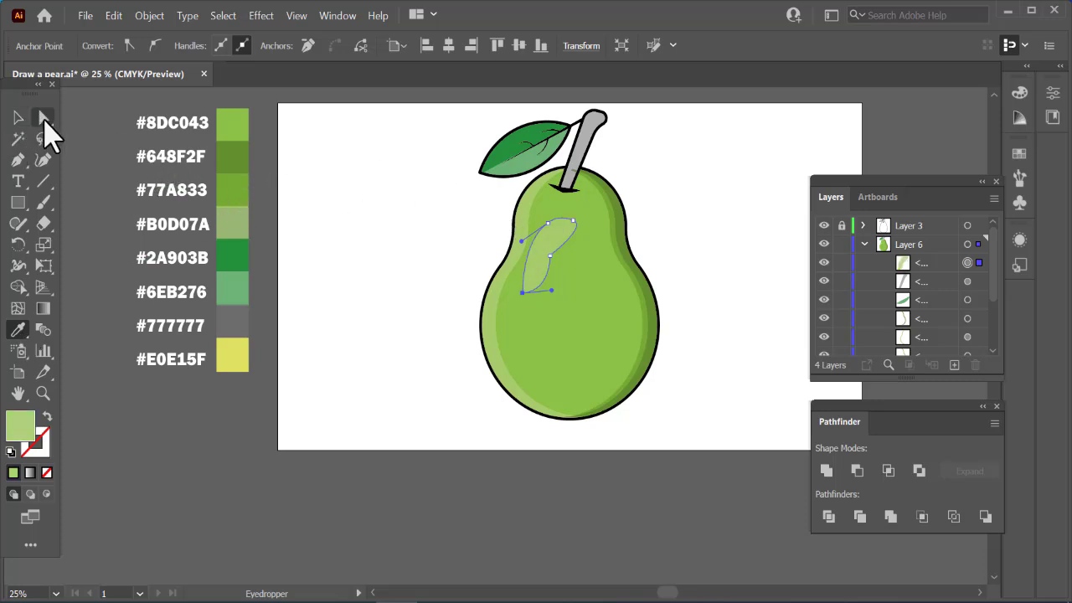
Adjust the lower end of the curved highlight and rotate the shape slightly counterclockwise so it stands more upright
{"action": "left_click", "coordinate": [44, 119]}
{"action": "mouse_move", "coordinate": [530, 288]}
{"action": "left_mouse_down"}
{"action": "mouse_move", "coordinate": [533, 273]}
{"action": "mouse_move", "coordinate": [532, 283]}
{"action": "left_mouse_up"}
{"action": "left_click", "coordinate": [19, 118]}
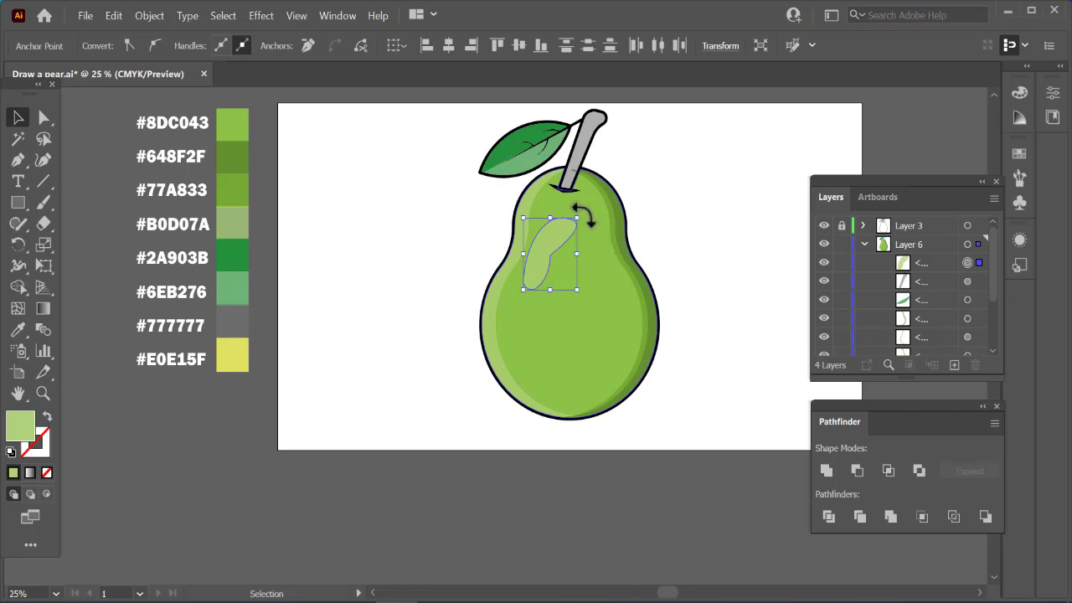
{"action": "left_click_drag", "start_coordinate": [582, 213], "coordinate": [556, 233]}
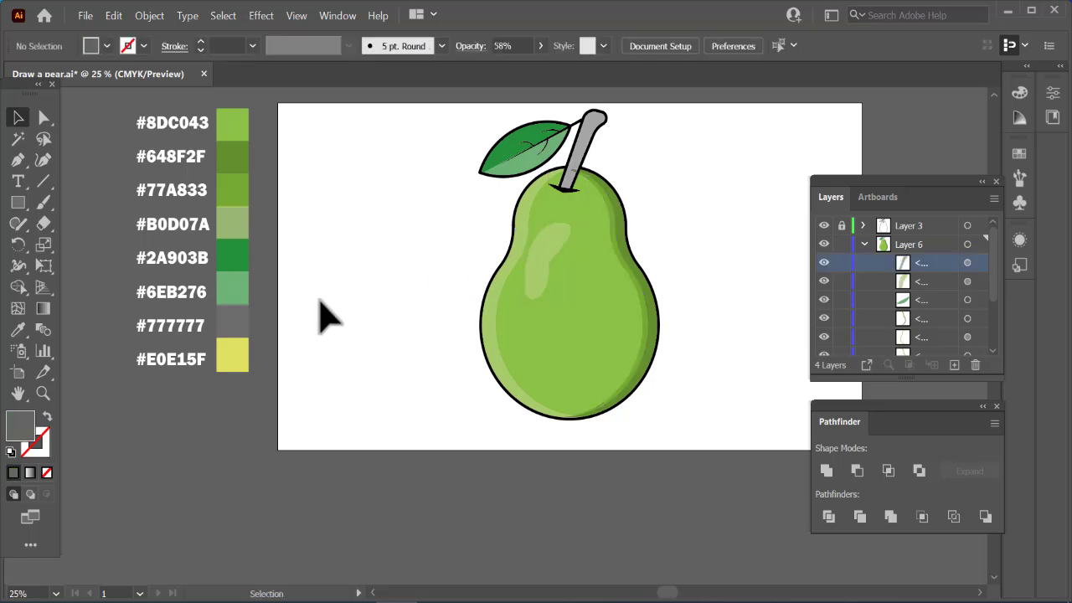
Draw a small ellipse on the lower right part of the pear body as a spot
{"action": "right_click", "coordinate": [17, 207]}
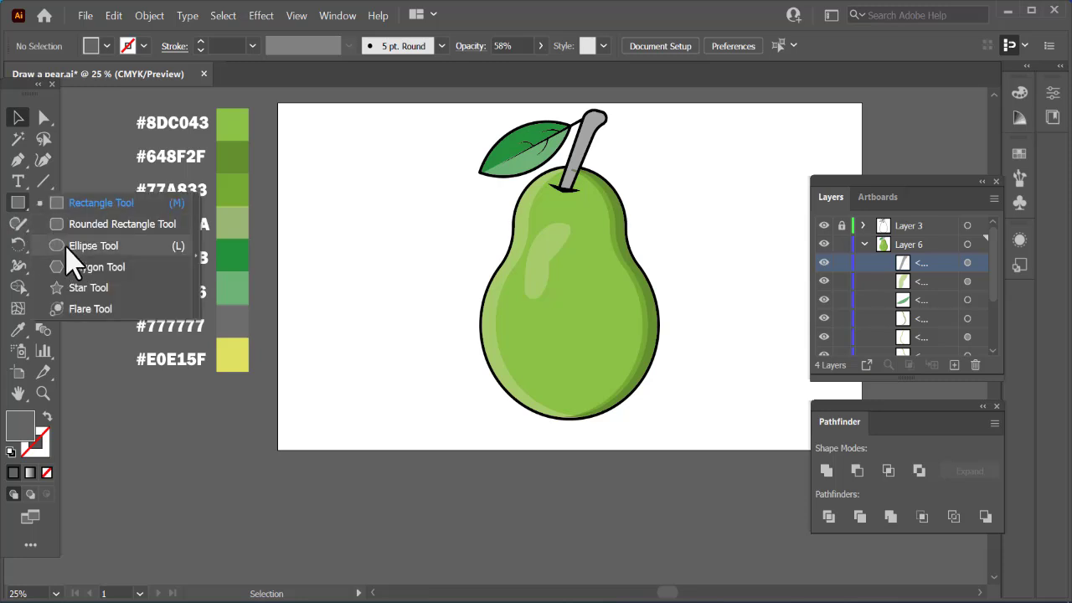
{"action": "left_click", "coordinate": [71, 249]}
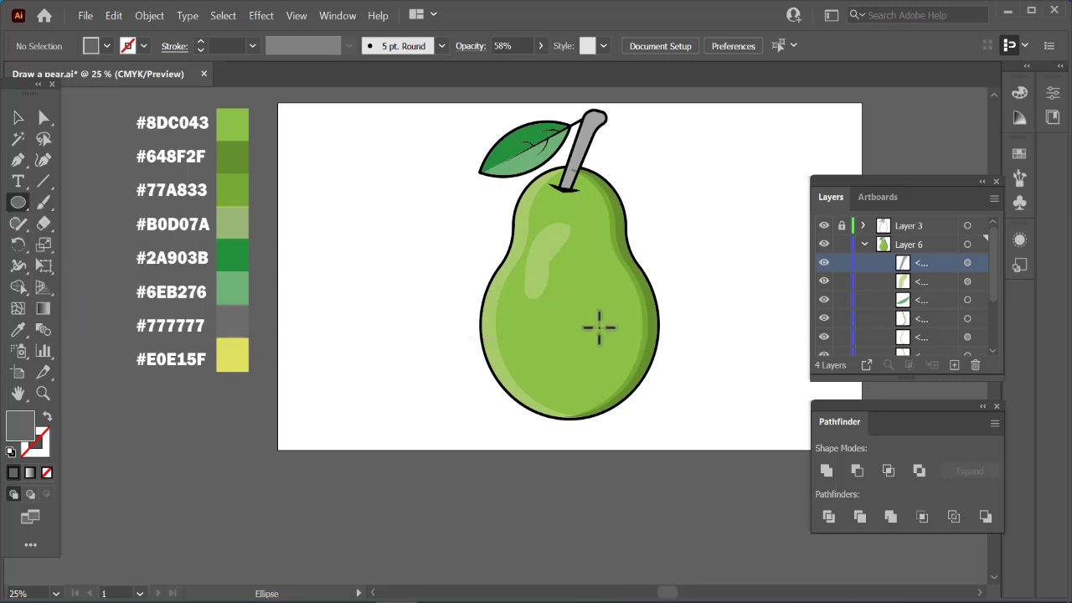
{"action": "left_click_drag", "start_coordinate": [598, 327], "coordinate": [610, 341]}
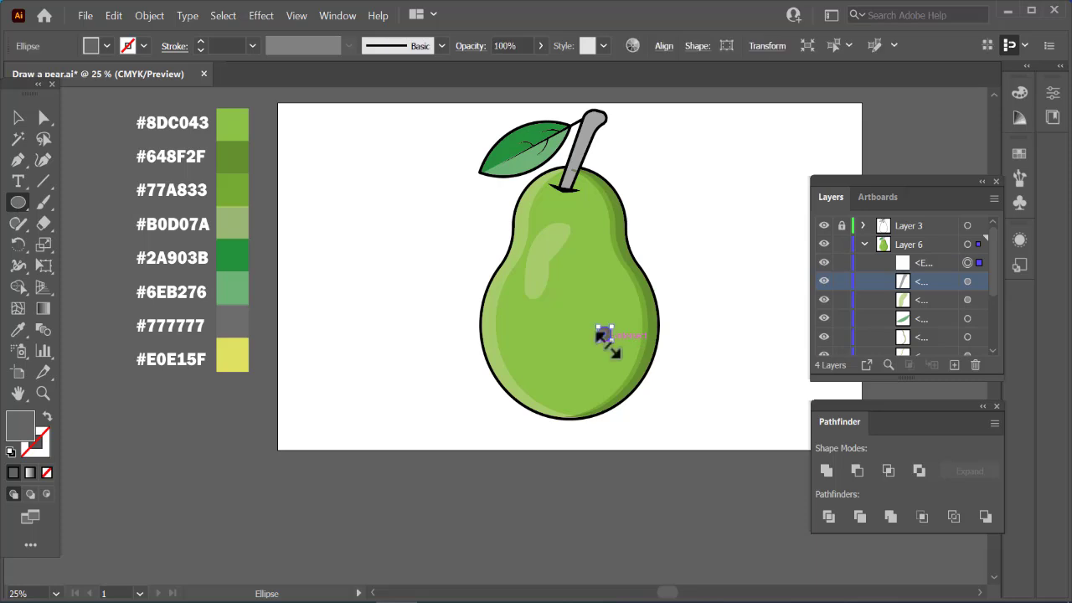
Fill the small ellipse on the pear's lower right with the green sampled from the shading along the body's right edge
{"action": "left_click", "coordinate": [17, 329]}
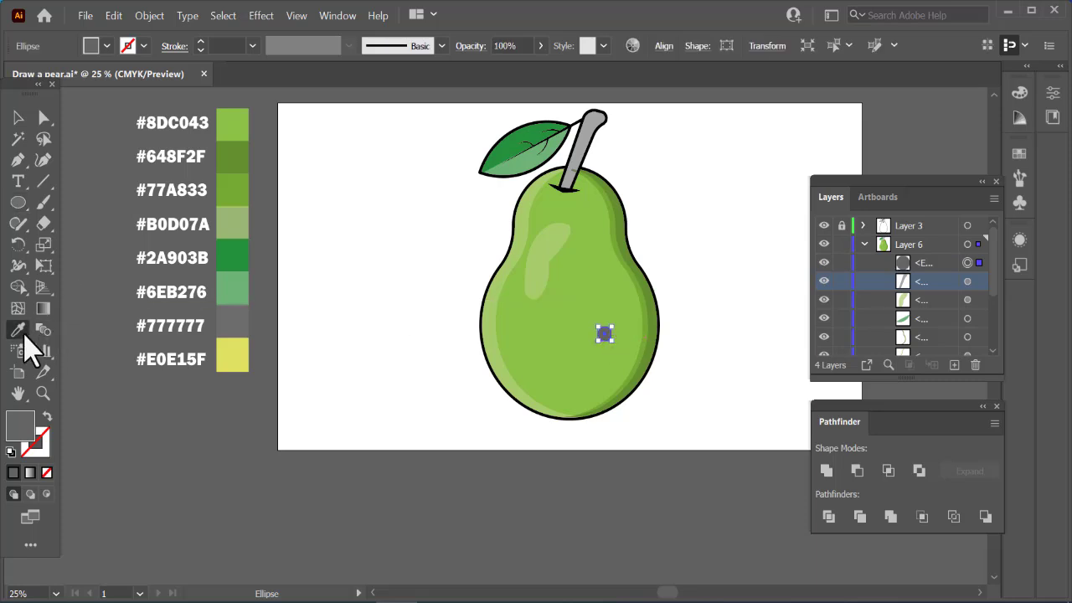
{"action": "left_click", "coordinate": [643, 285]}
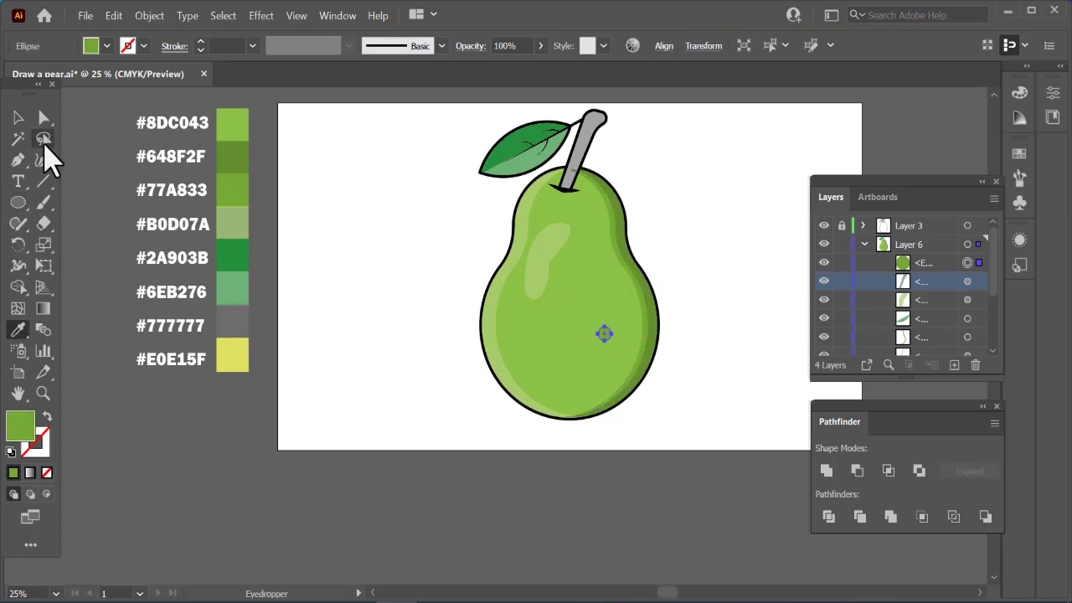
{"action": "left_click", "coordinate": [18, 119]}
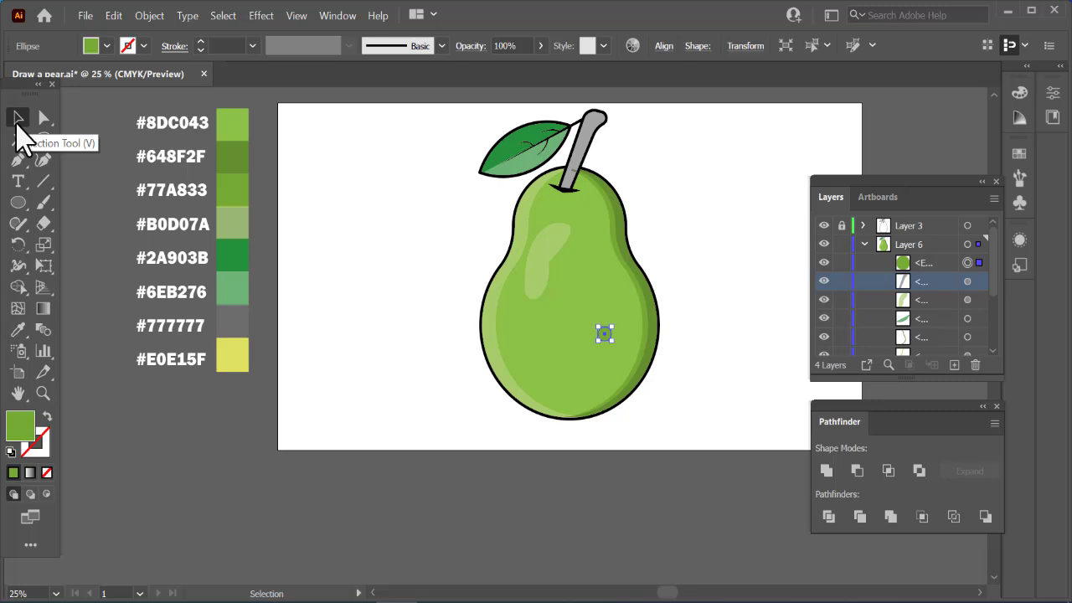
{"action": "left_click", "coordinate": [427, 287]}
Draw small green ellipses of varied sizes scattered over the pear body, from its neck down to its base, as spots
{"action": "left_click", "coordinate": [20, 204]}
{"action": "left_click_drag", "start_coordinate": [550, 332], "coordinate": [555, 338]}
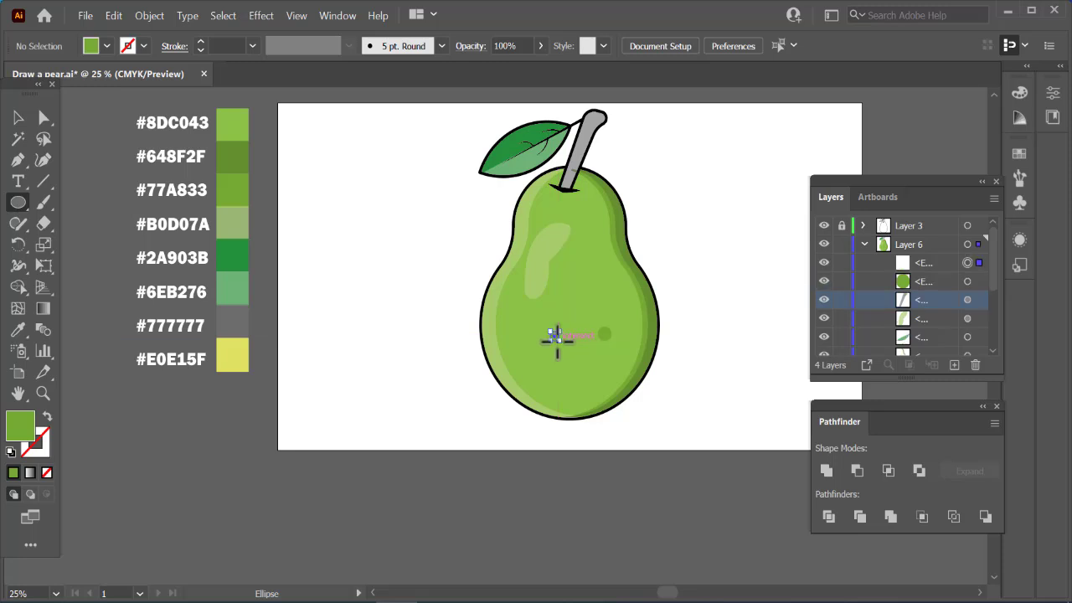
{"action": "left_click_drag", "start_coordinate": [574, 299], "coordinate": [577, 302]}
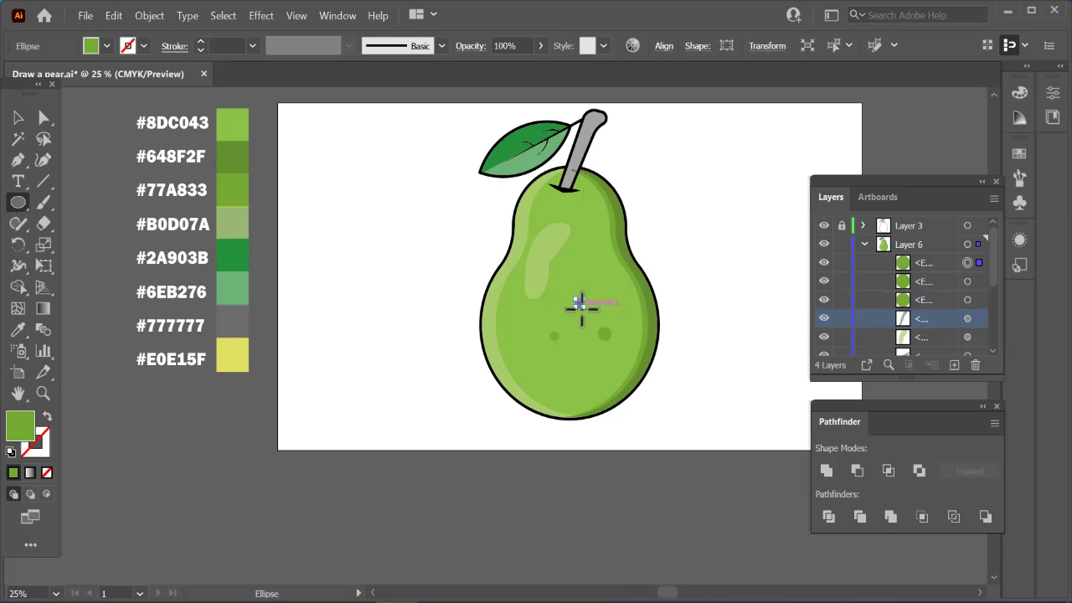
{"action": "left_click_drag", "start_coordinate": [588, 211], "coordinate": [594, 219]}
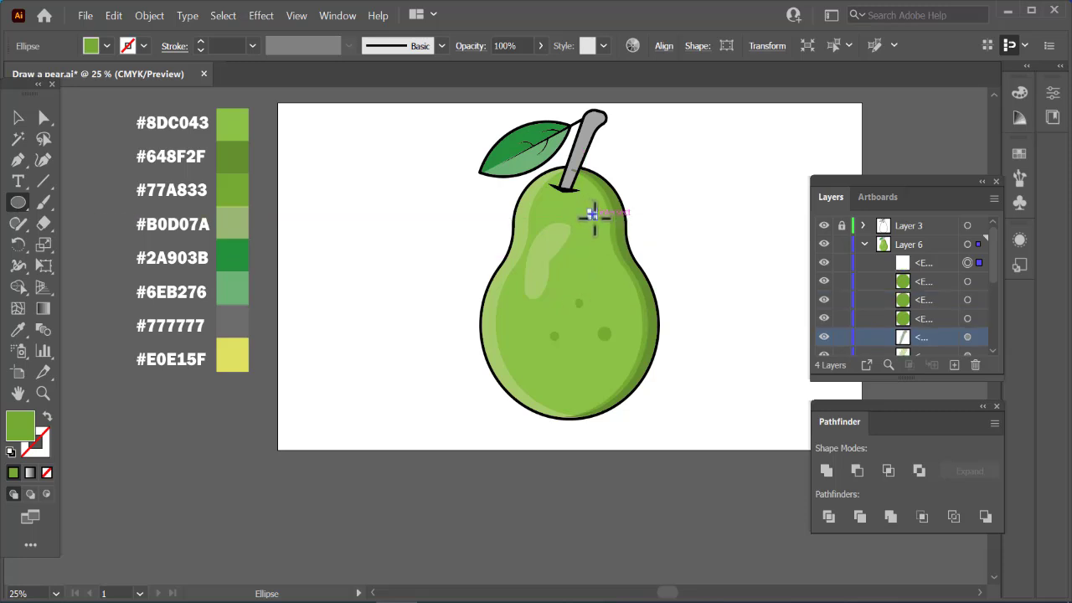
{"action": "left_click_drag", "start_coordinate": [564, 216], "coordinate": [564, 216]}
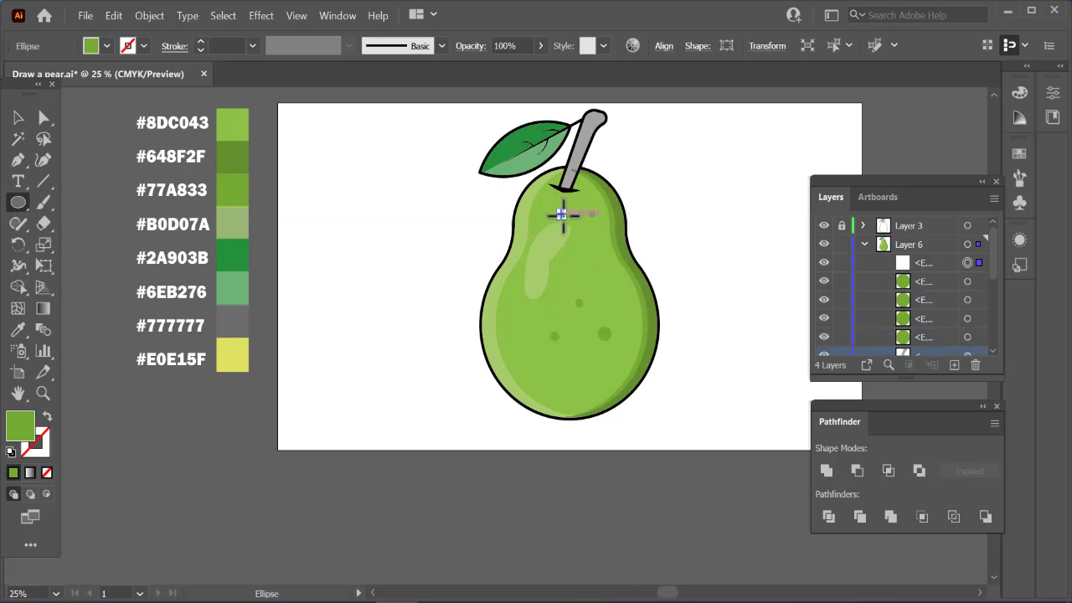
{"action": "left_click_drag", "start_coordinate": [589, 262], "coordinate": [592, 265]}
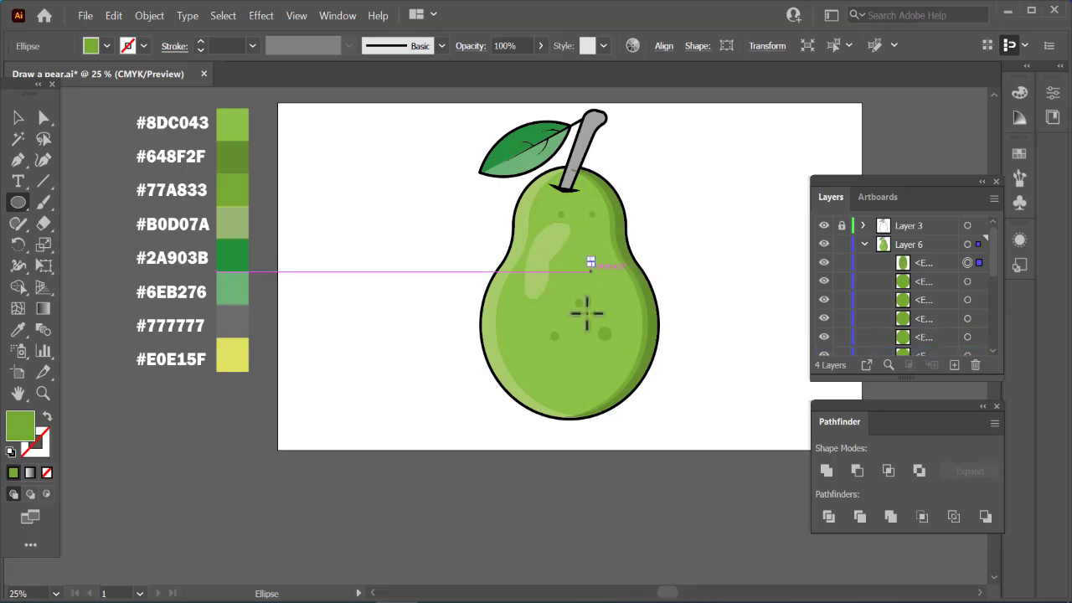
{"action": "mouse_move", "coordinate": [586, 366]}
{"action": "left_mouse_down"}
{"action": "mouse_move", "coordinate": [591, 373]}
{"action": "mouse_move", "coordinate": [552, 382]}
{"action": "left_mouse_up"}
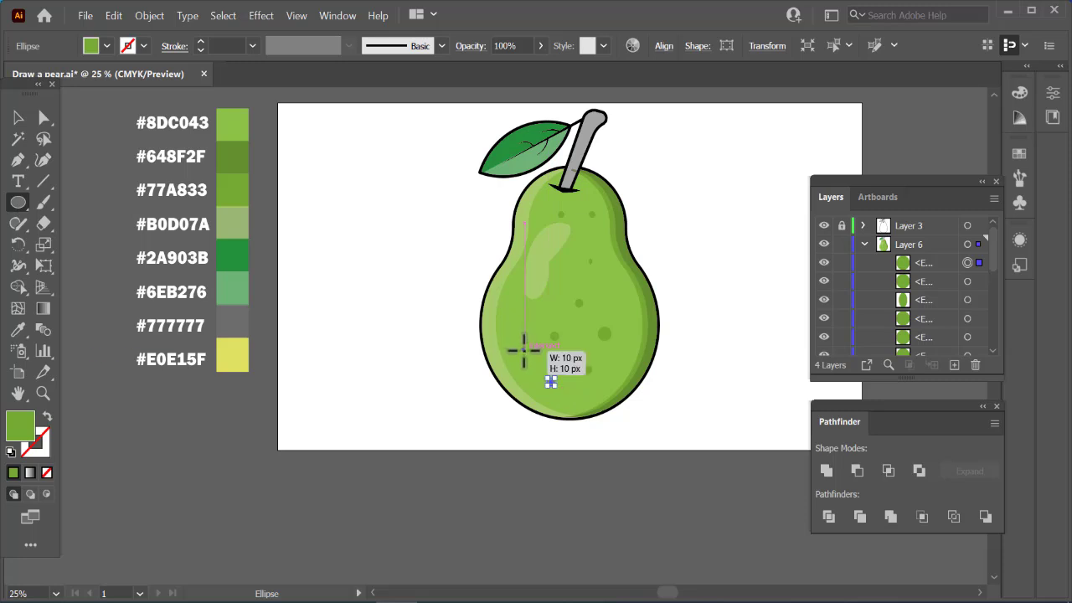
{"action": "left_click_drag", "start_coordinate": [517, 315], "coordinate": [523, 322]}
{"action": "left_click_drag", "start_coordinate": [561, 282], "coordinate": [578, 251]}
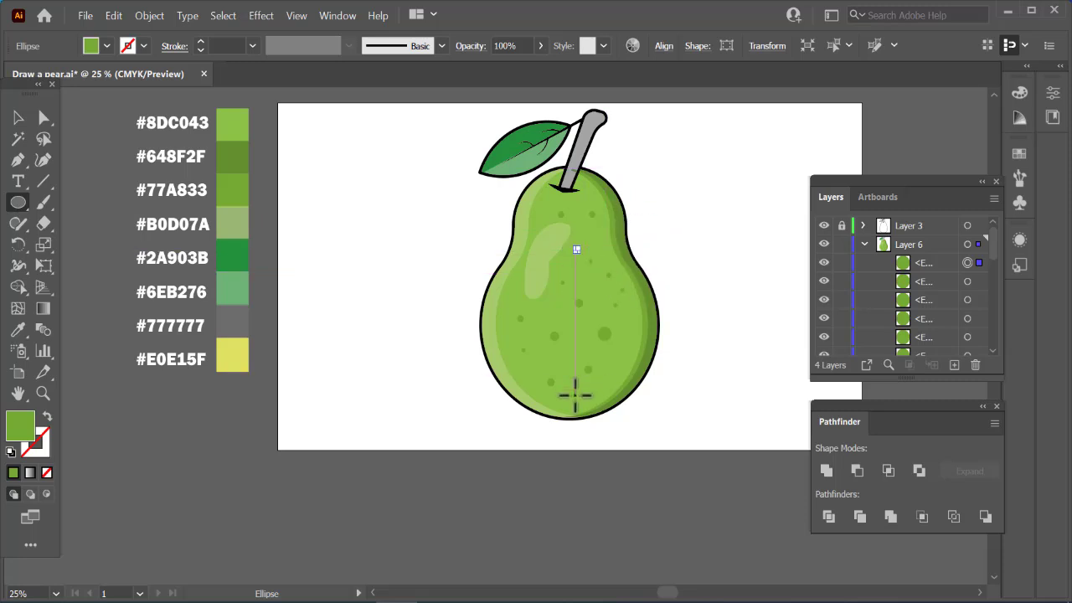
{"action": "left_click_drag", "start_coordinate": [575, 393], "coordinate": [579, 400]}
{"action": "left_click_drag", "start_coordinate": [545, 351], "coordinate": [551, 354]}
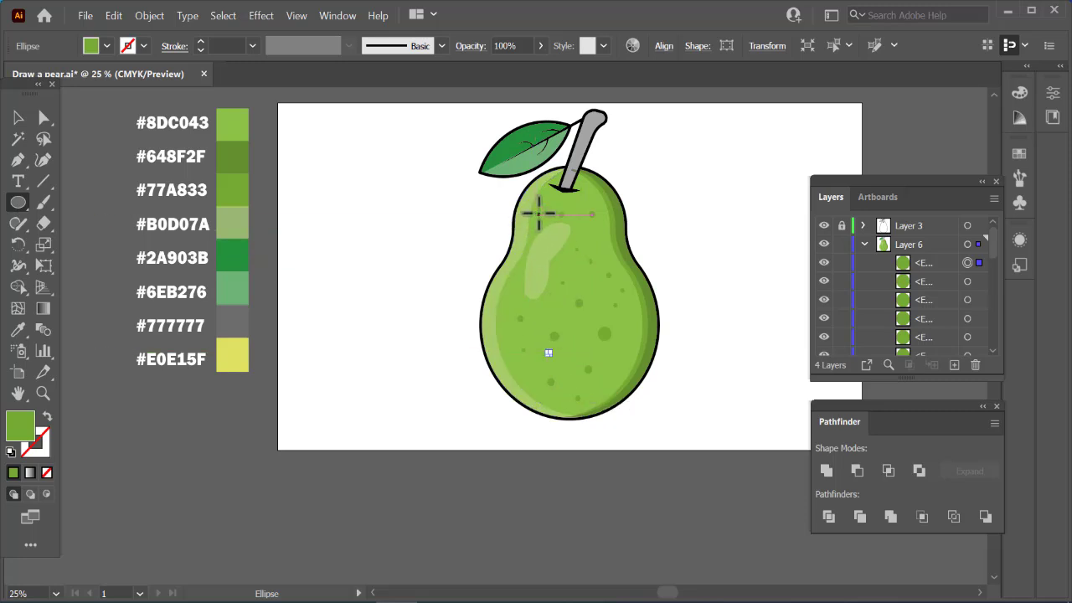
{"action": "left_click_drag", "start_coordinate": [543, 200], "coordinate": [550, 203]}
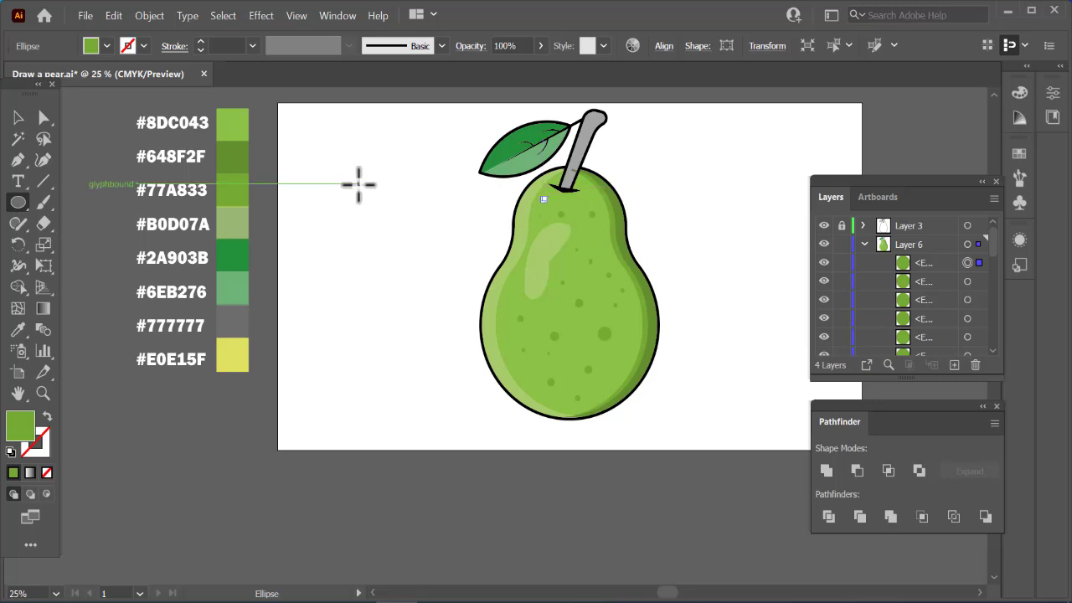
{"action": "left_click", "coordinate": [18, 118]}
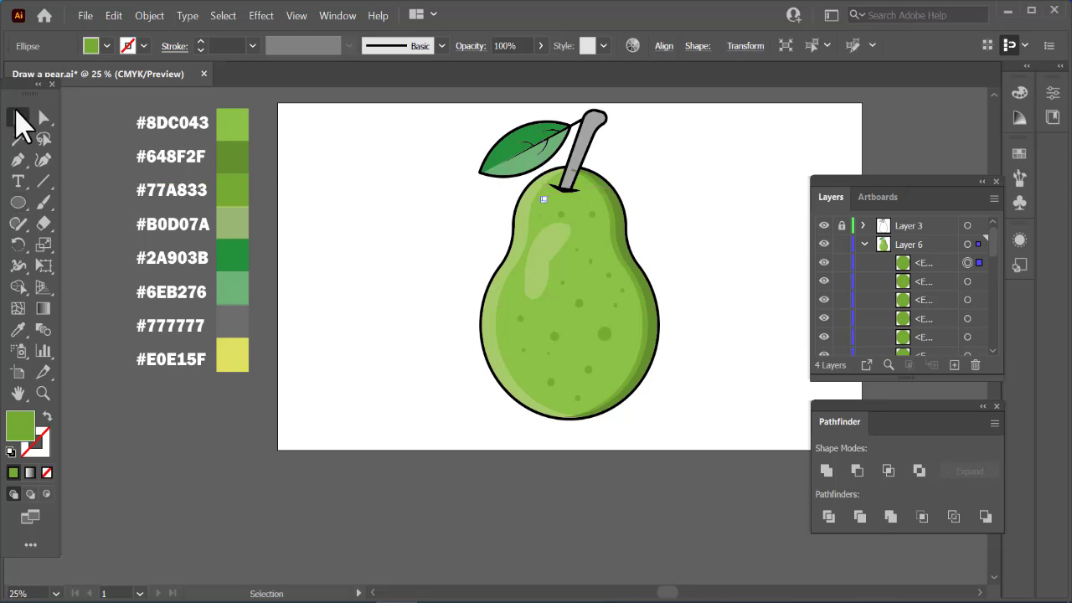
{"action": "left_click", "coordinate": [400, 289]}
Create an inner copy of the stem shape with Offset Path at -17 px and mitered joins
{"action": "left_click", "coordinate": [586, 168]}
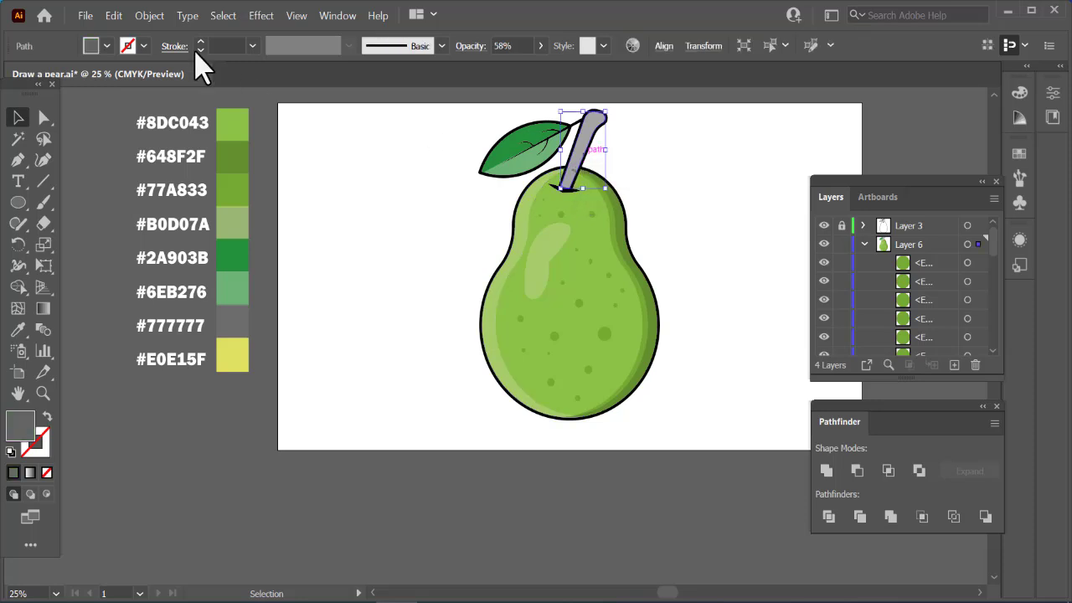
{"action": "left_click", "coordinate": [151, 16]}
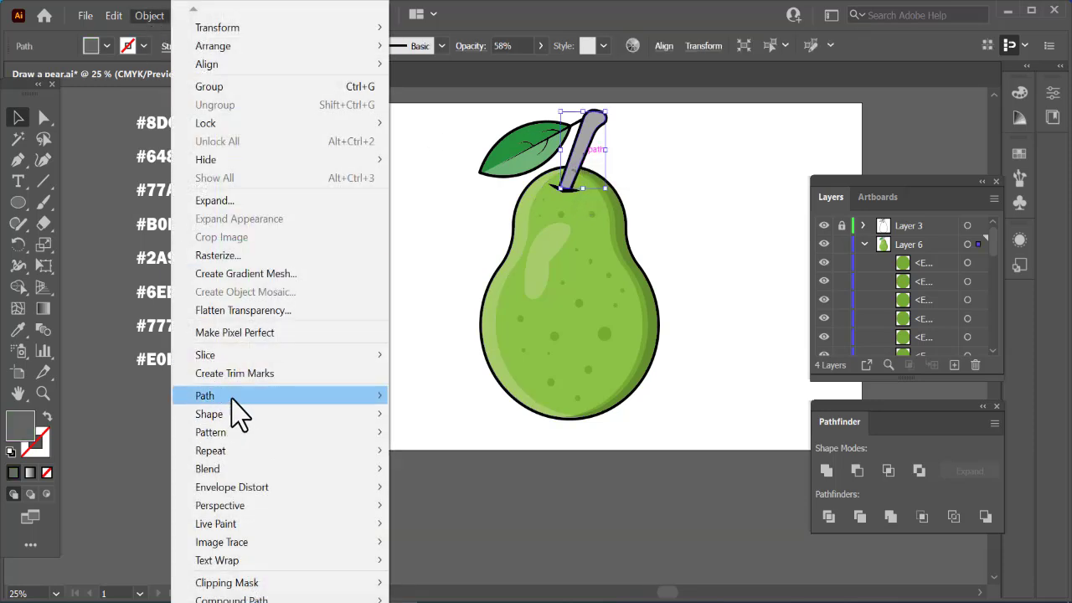
{"action": "mouse_move", "coordinate": [234, 398]}
{"action": "left_click", "coordinate": [436, 456]}
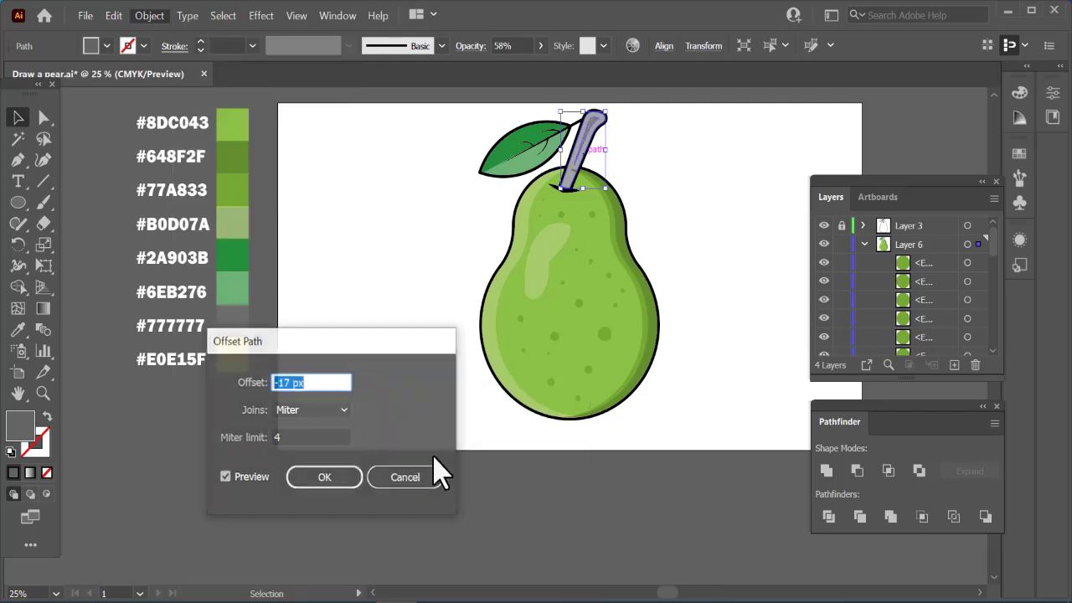
{"action": "left_click", "coordinate": [323, 478]}
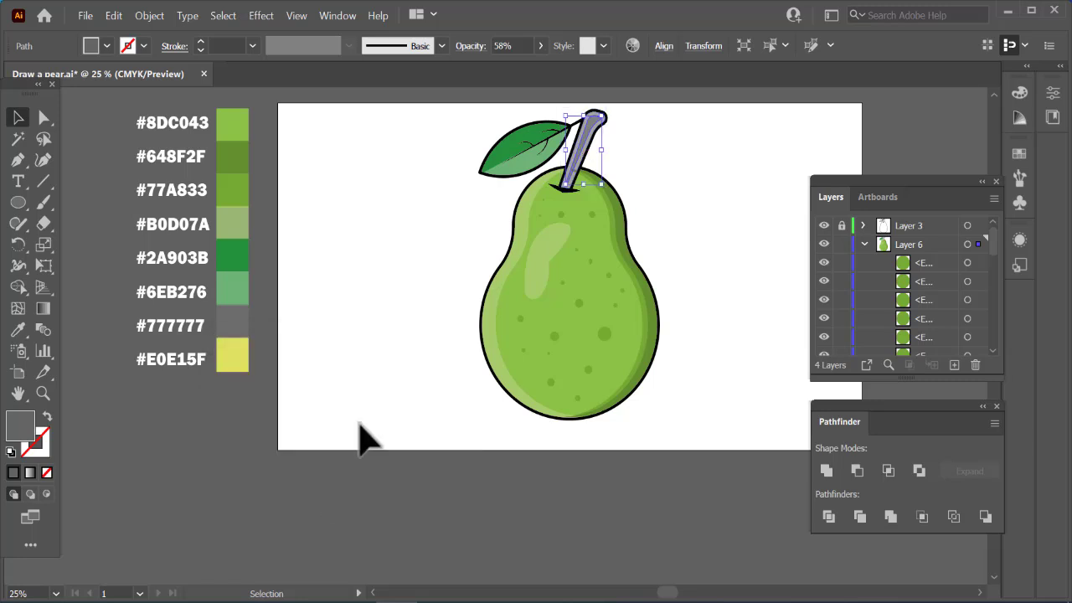
{"action": "left_click", "coordinate": [412, 365]}
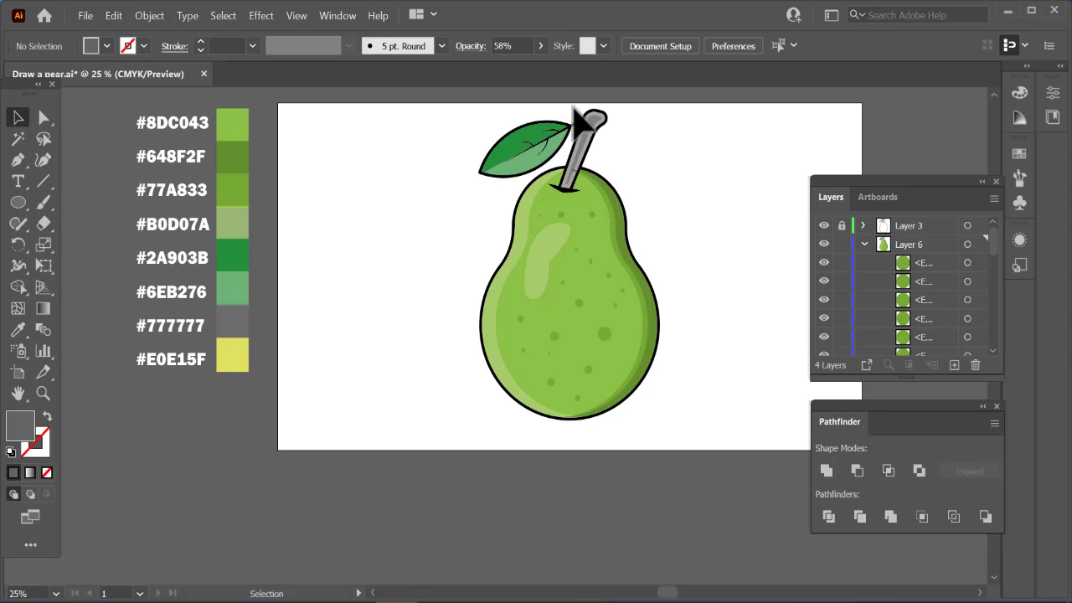
Set the opacity of the outer stem shape to 100%
{"action": "left_click", "coordinate": [596, 149]}
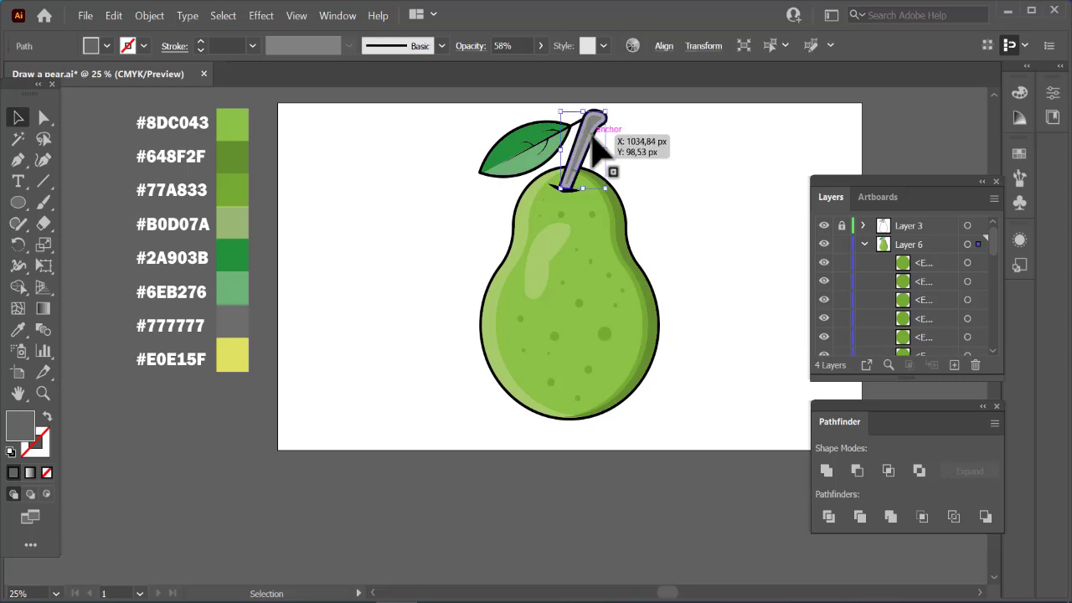
{"action": "left_click", "coordinate": [541, 47]}
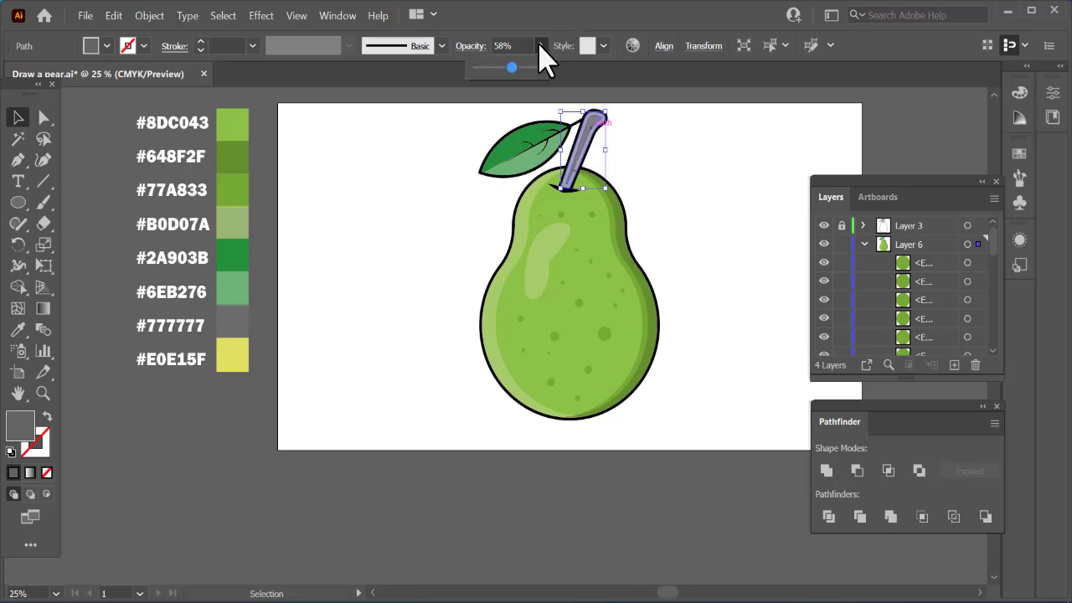
{"action": "left_click_drag", "start_coordinate": [513, 67], "coordinate": [549, 73]}
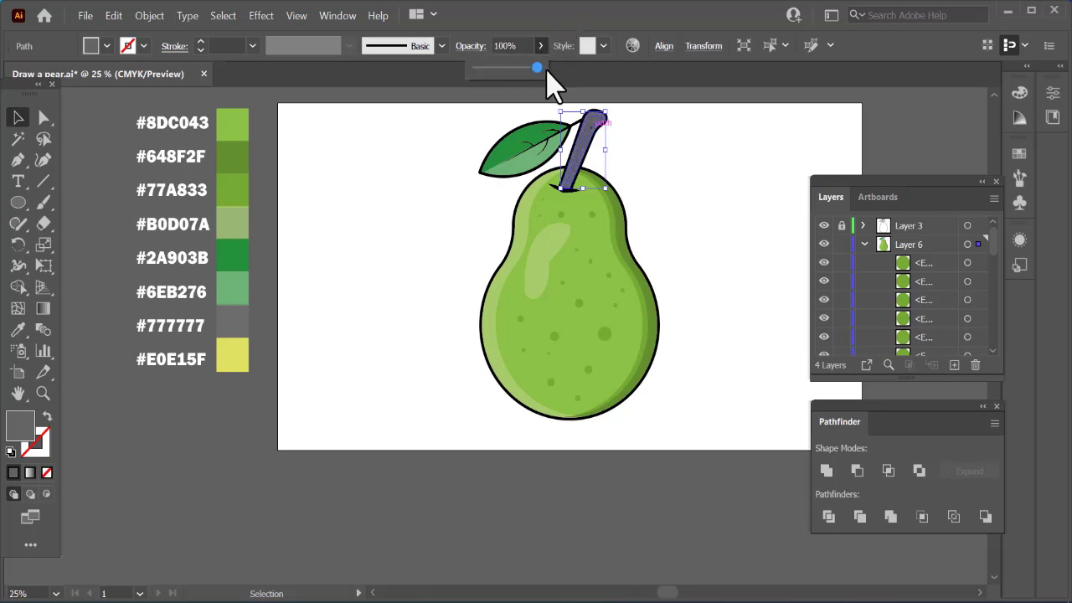
{"action": "left_click", "coordinate": [645, 157]}
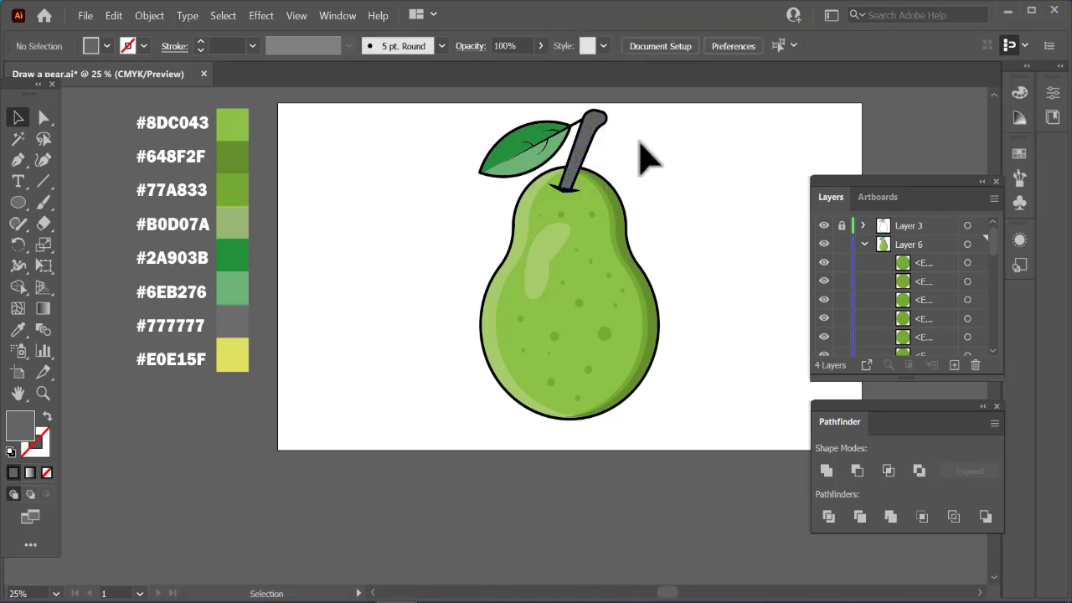
Fill the inner stem shape with the lighter gray #777777
{"action": "left_click", "coordinate": [586, 155]}
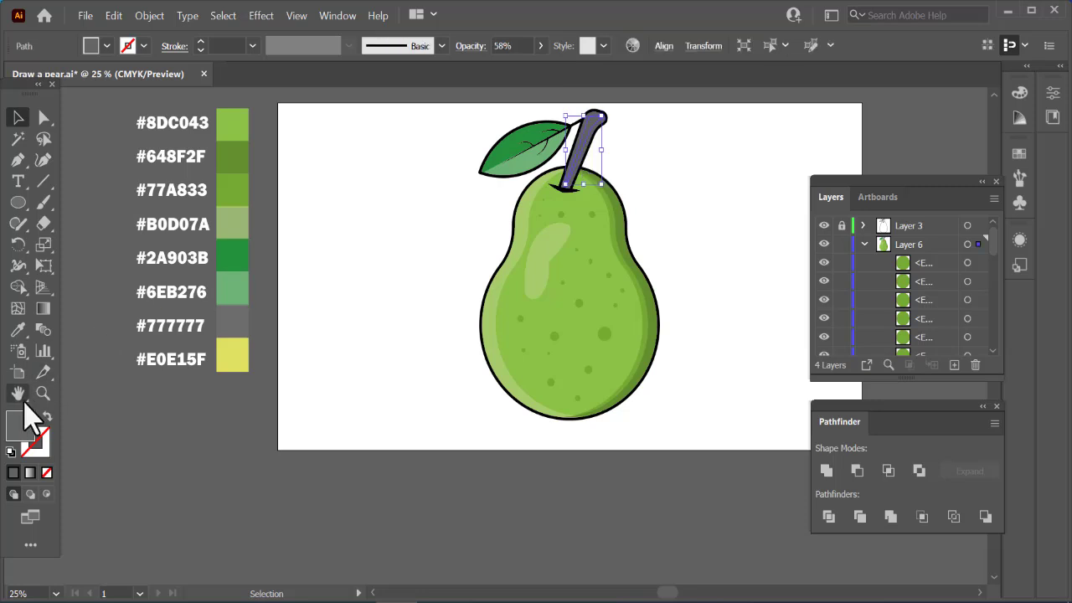
{"action": "double_click", "coordinate": [20, 425]}
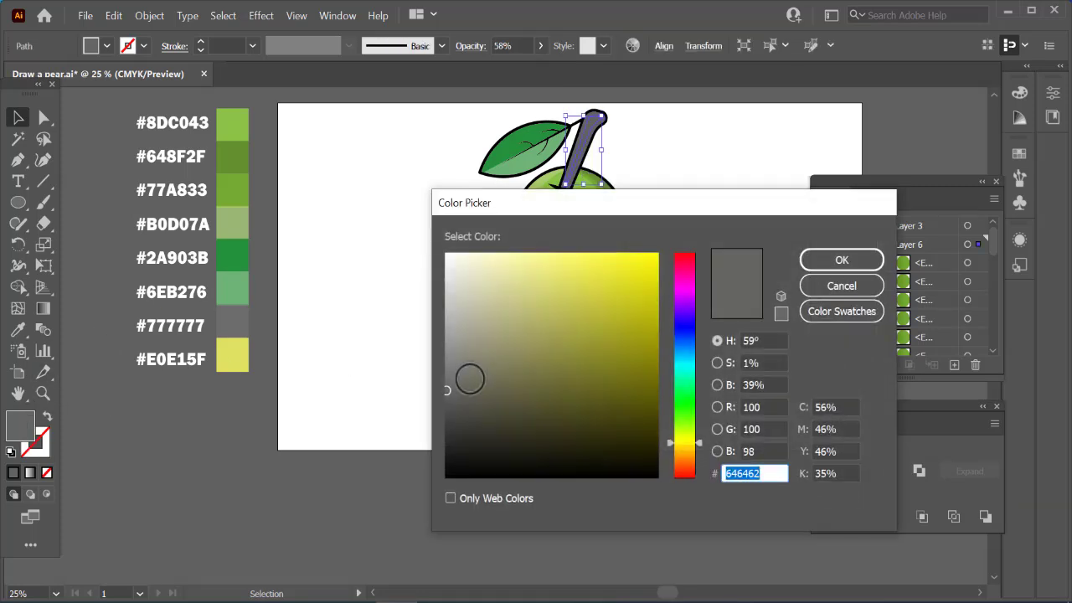
{"action": "type", "text": "777777"}
{"action": "left_click", "coordinate": [840, 261]}
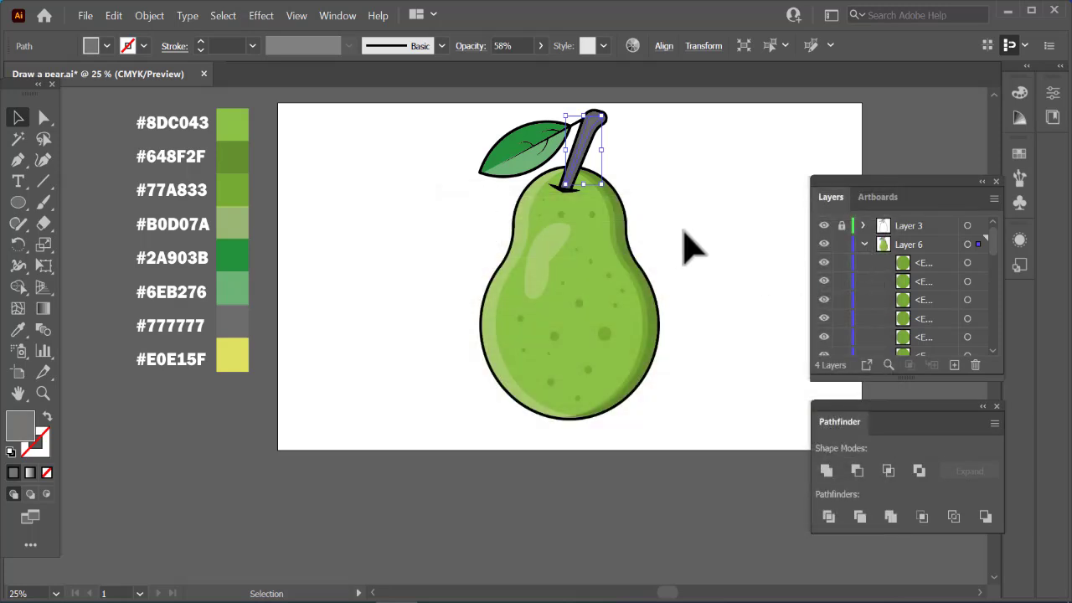
{"action": "left_click", "coordinate": [683, 233]}
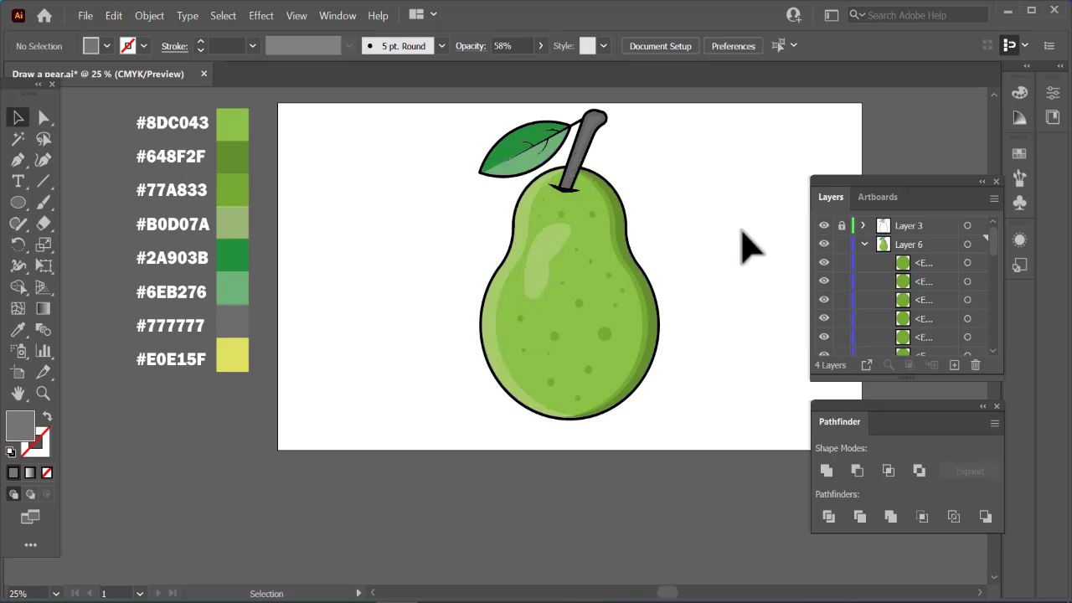
Collapse and lock Layer 6, and add a new layer directly above Layer 4
{"action": "left_click", "coordinate": [864, 245]}
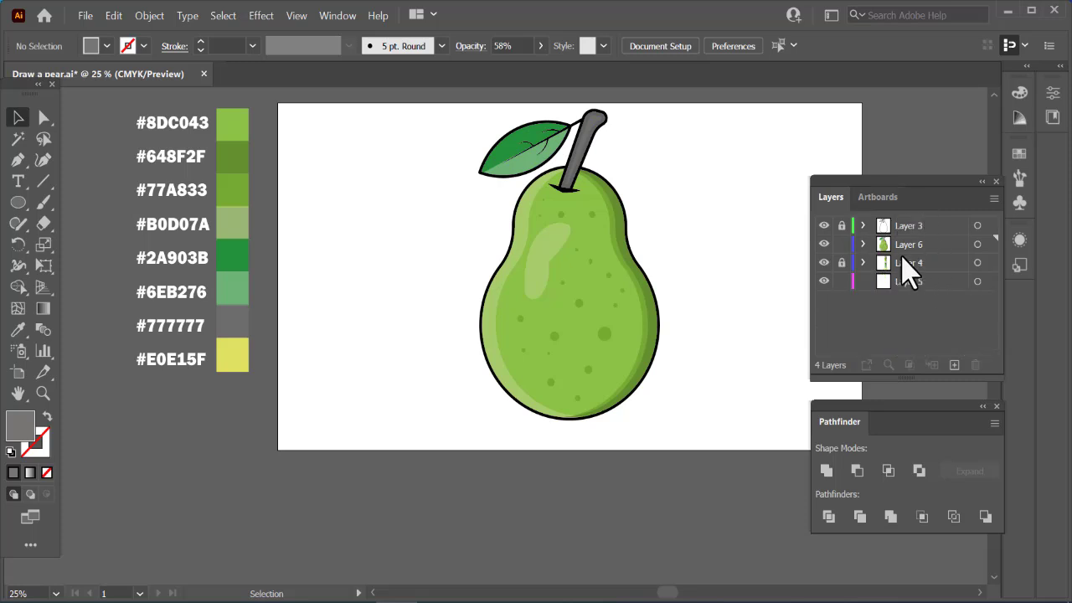
{"action": "left_click", "coordinate": [908, 272]}
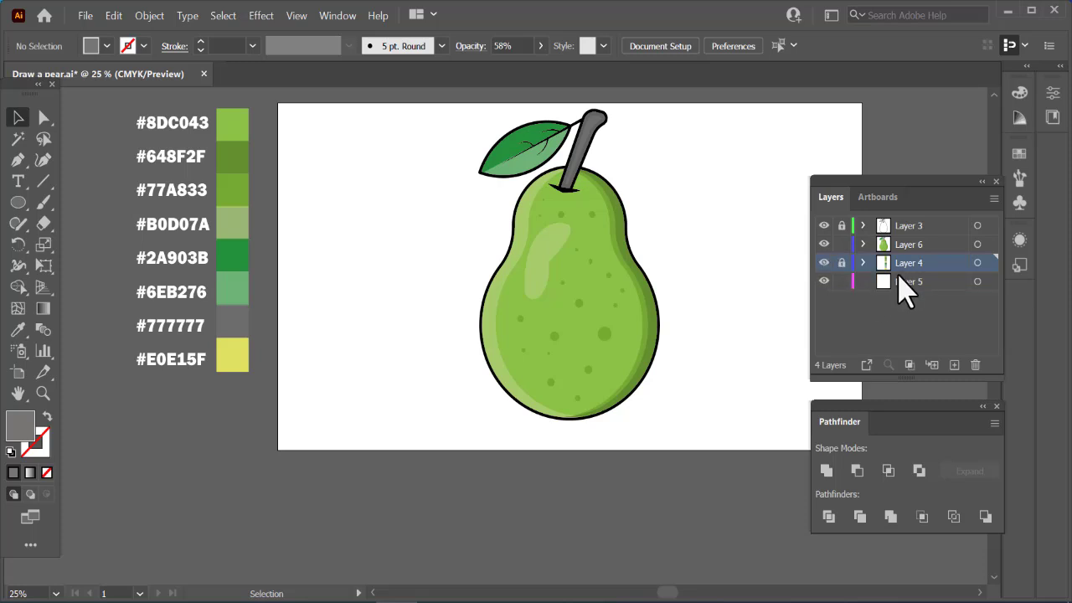
{"action": "left_click", "coordinate": [954, 366]}
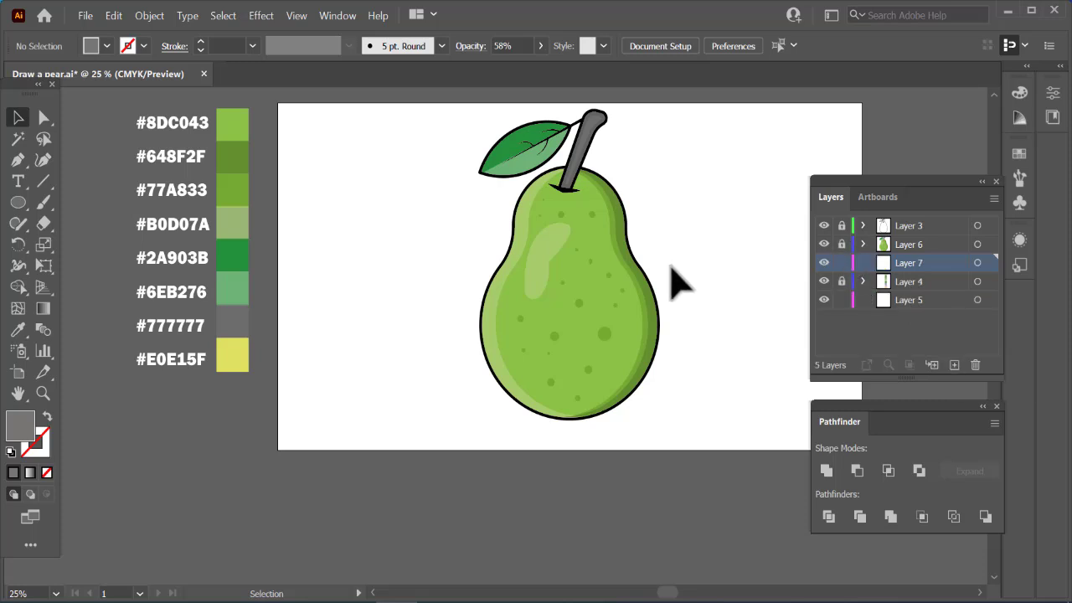
Draw a rectangle covering the whole artboard on the new layer and fill it with the yellow #E0E15F swatch as background
{"action": "left_click_drag", "start_coordinate": [12, 201], "coordinate": [50, 204]}
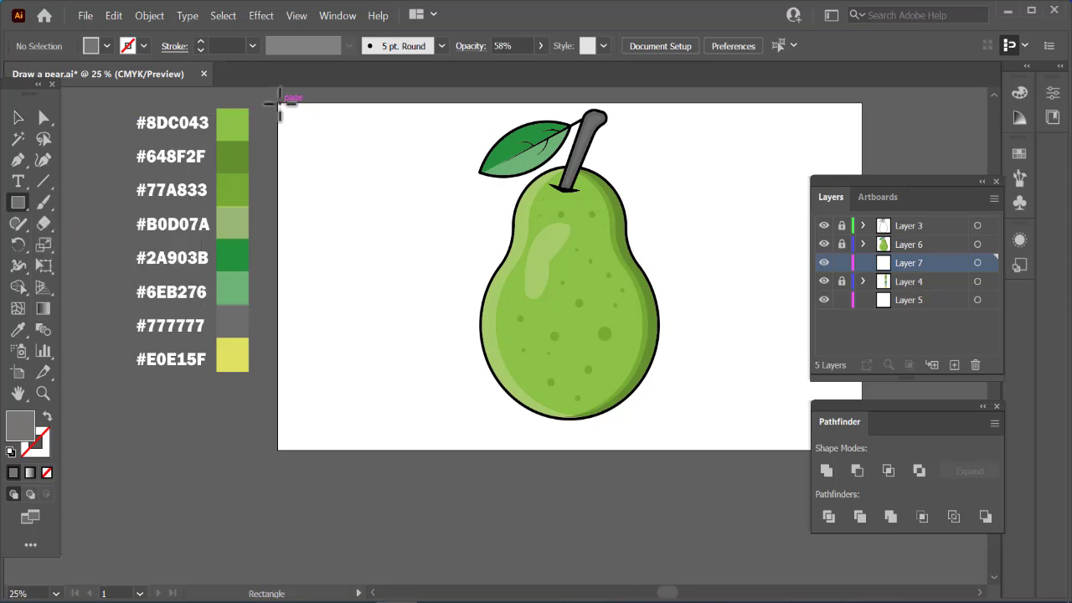
{"action": "left_click_drag", "start_coordinate": [280, 102], "coordinate": [862, 450]}
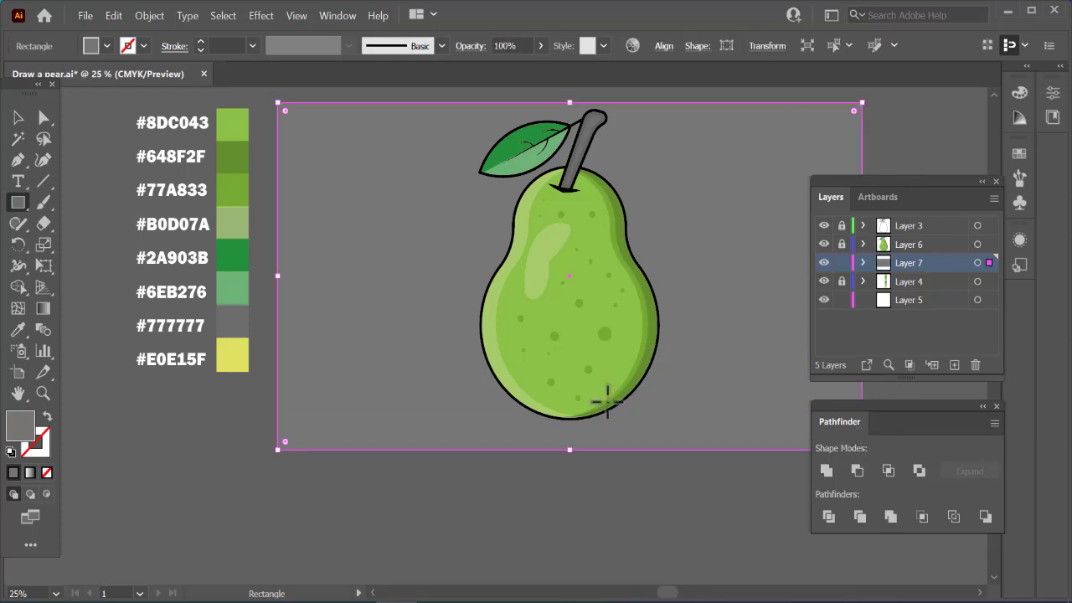
{"action": "left_click", "coordinate": [21, 330]}
{"action": "left_click", "coordinate": [242, 351]}
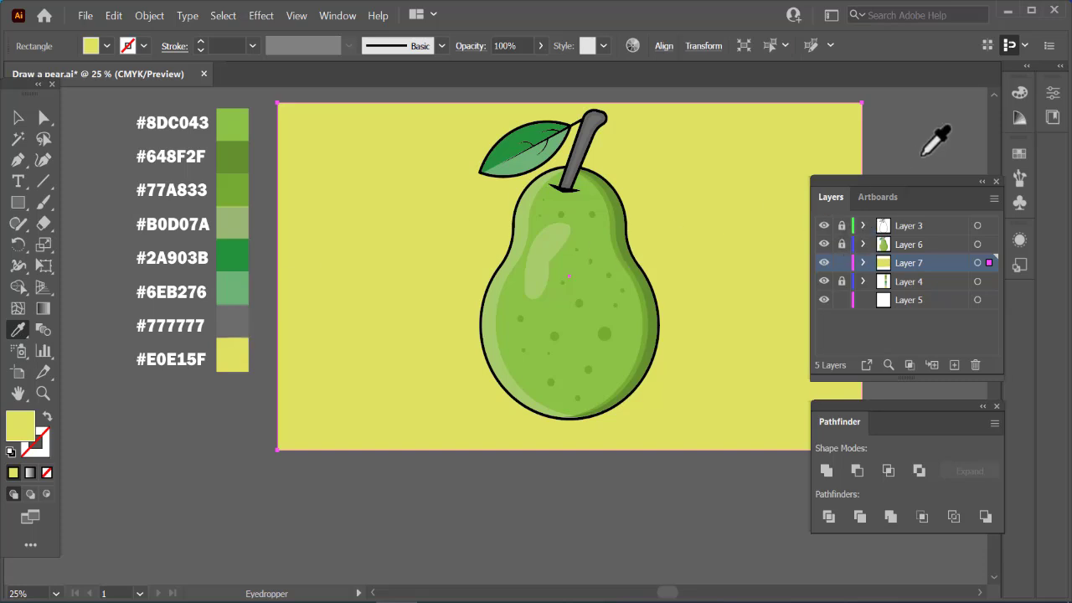
{"action": "left_click", "coordinate": [18, 119]}
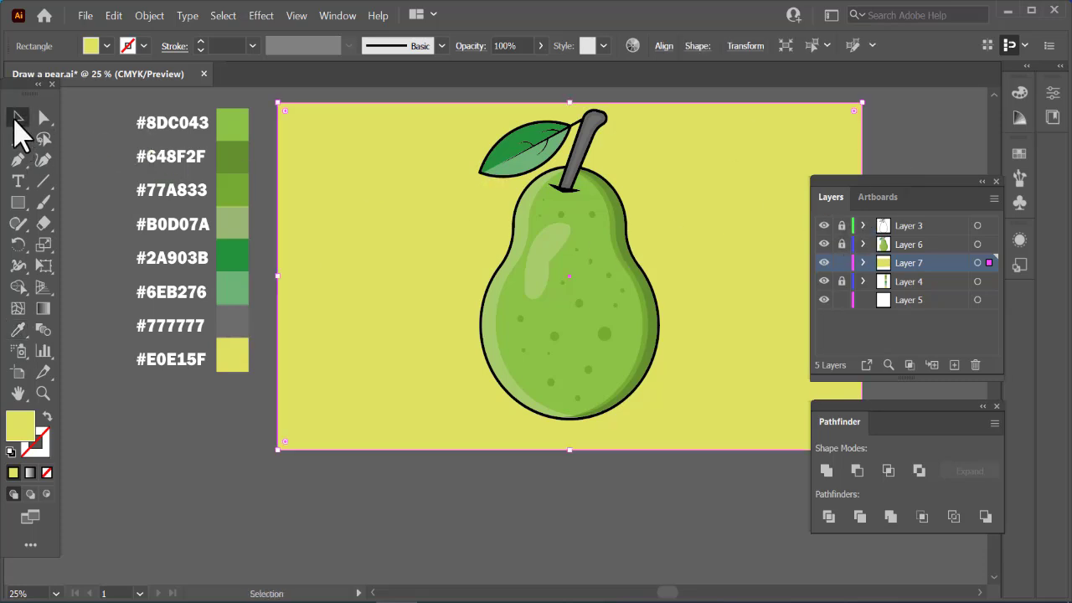
{"action": "left_click", "coordinate": [144, 448]}
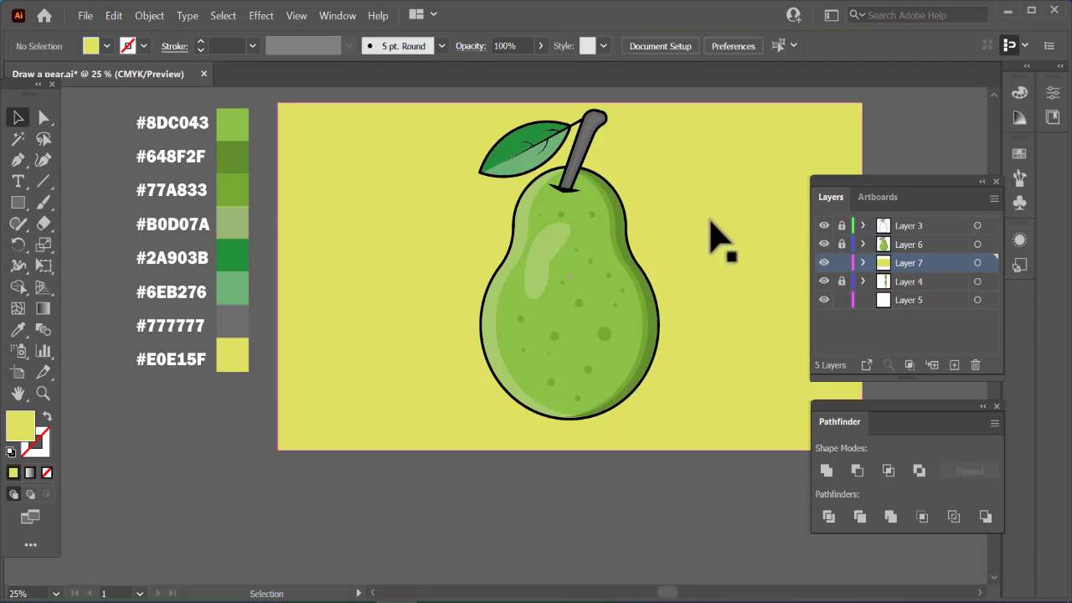
Lock the yellow background's layer and unlock Layer 3 and Layer 6
{"action": "left_click", "coordinate": [841, 282]}
{"action": "left_click", "coordinate": [842, 244]}
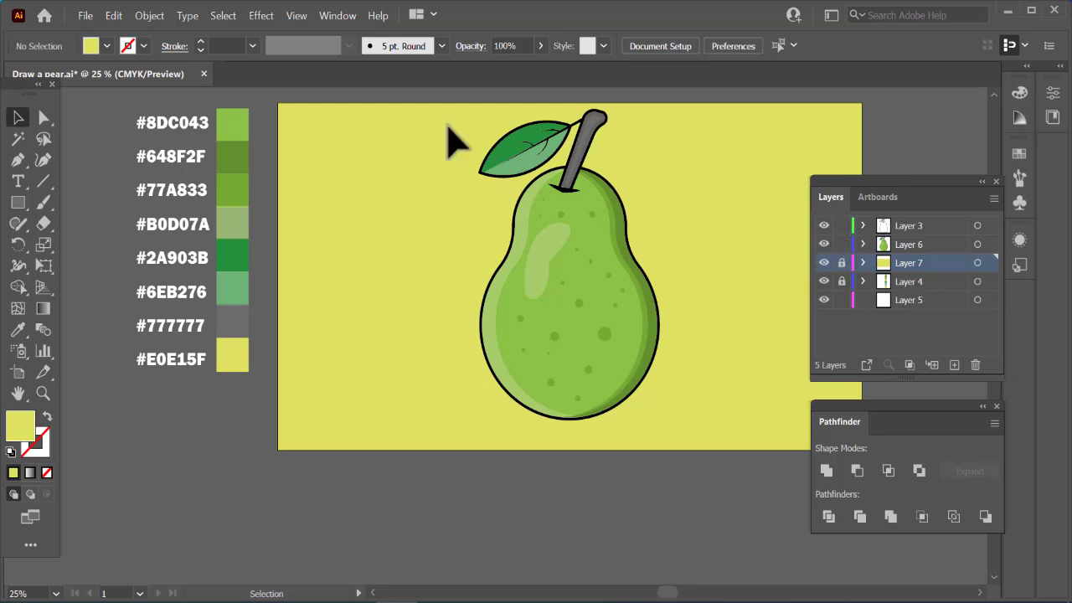
Select all the pear artwork, scale it down slightly and shift it up a little on the artboard
{"action": "key", "text": "ctrl+a"}
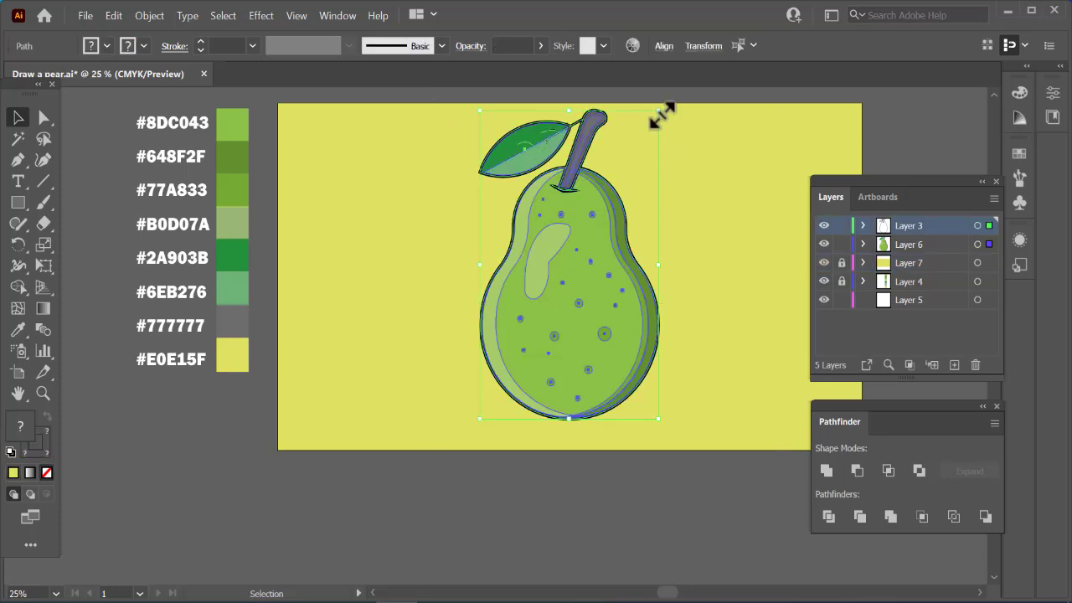
{"action": "left_click_drag", "start_coordinate": [662, 115], "coordinate": [655, 121]}
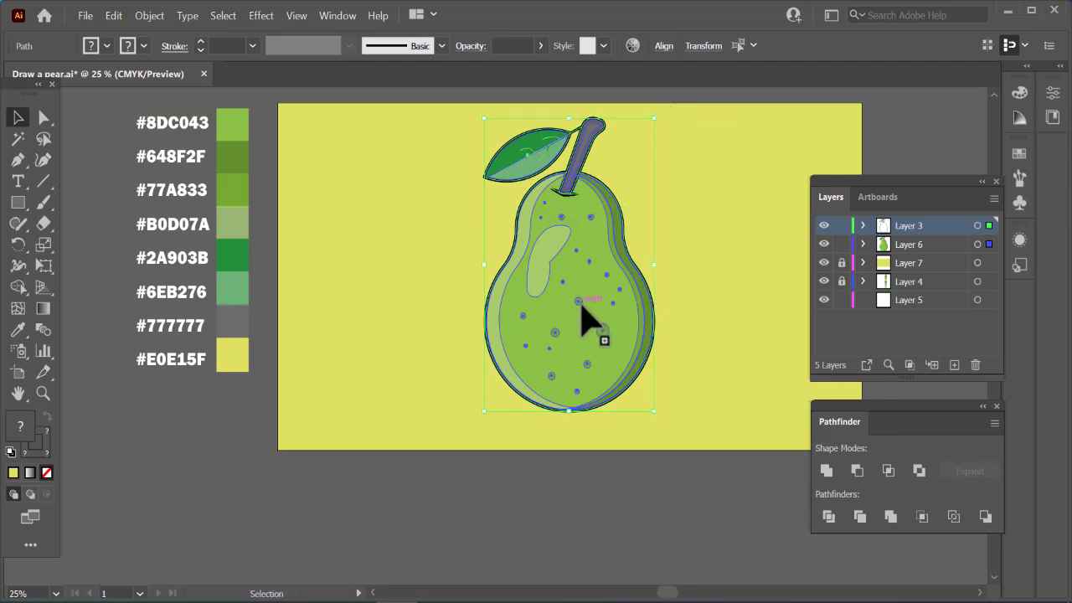
{"action": "left_click_drag", "start_coordinate": [579, 301], "coordinate": [579, 297]}
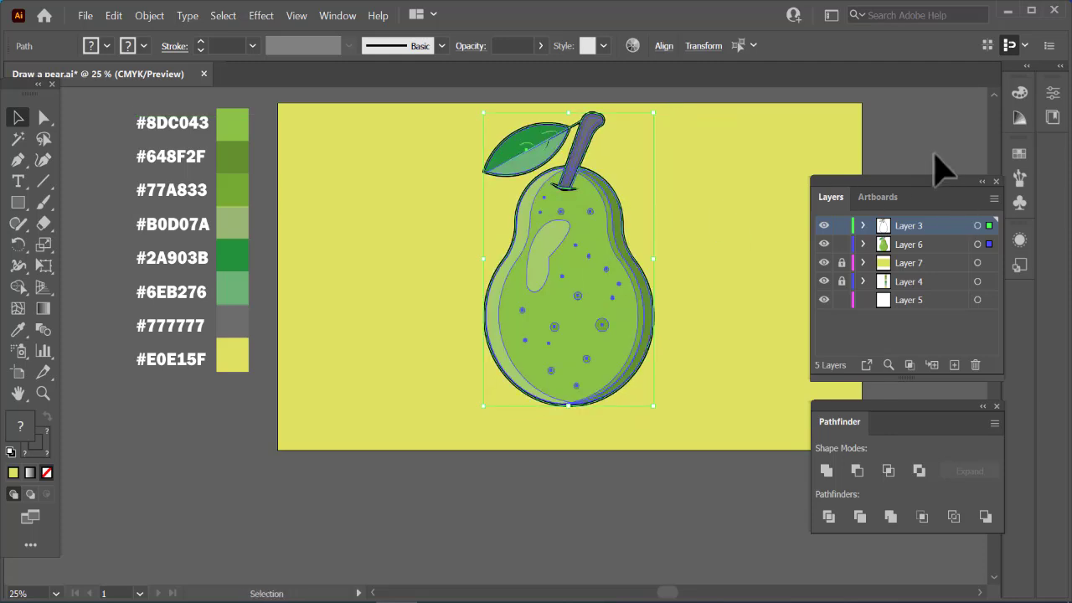
Deselect the artwork, lock Layer 3 and Layer 6, and unlock Layer 7
{"action": "left_click", "coordinate": [935, 156]}
{"action": "left_click", "coordinate": [845, 224]}
{"action": "left_click", "coordinate": [845, 244]}
{"action": "left_click", "coordinate": [842, 281]}
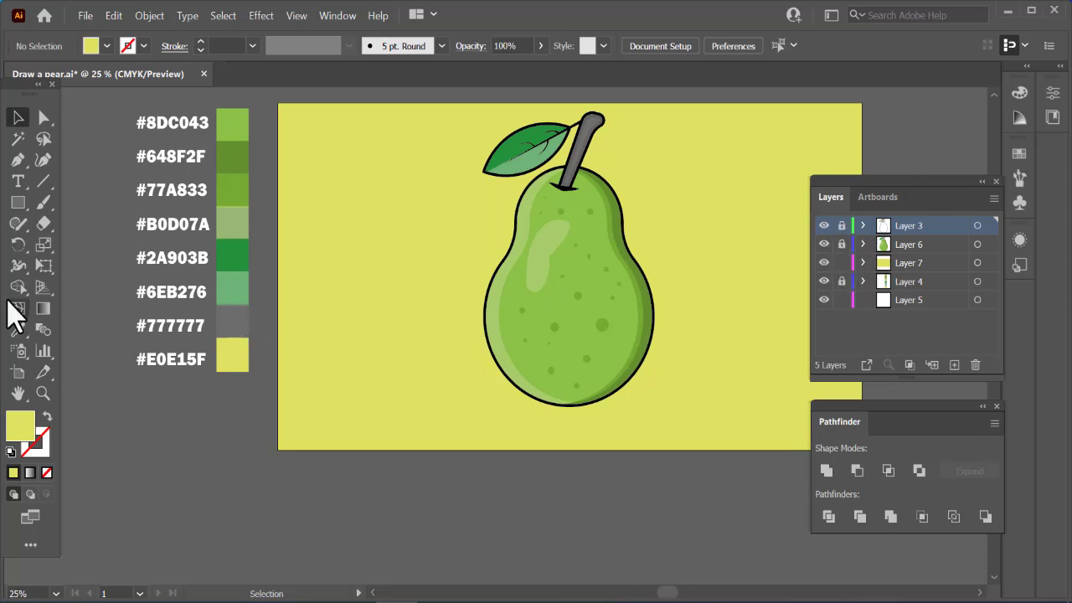
Draw a wide, flat ellipse on Layer 7 behind the pear's base as a ground shadow
{"action": "left_click_drag", "start_coordinate": [17, 204], "coordinate": [69, 248]}
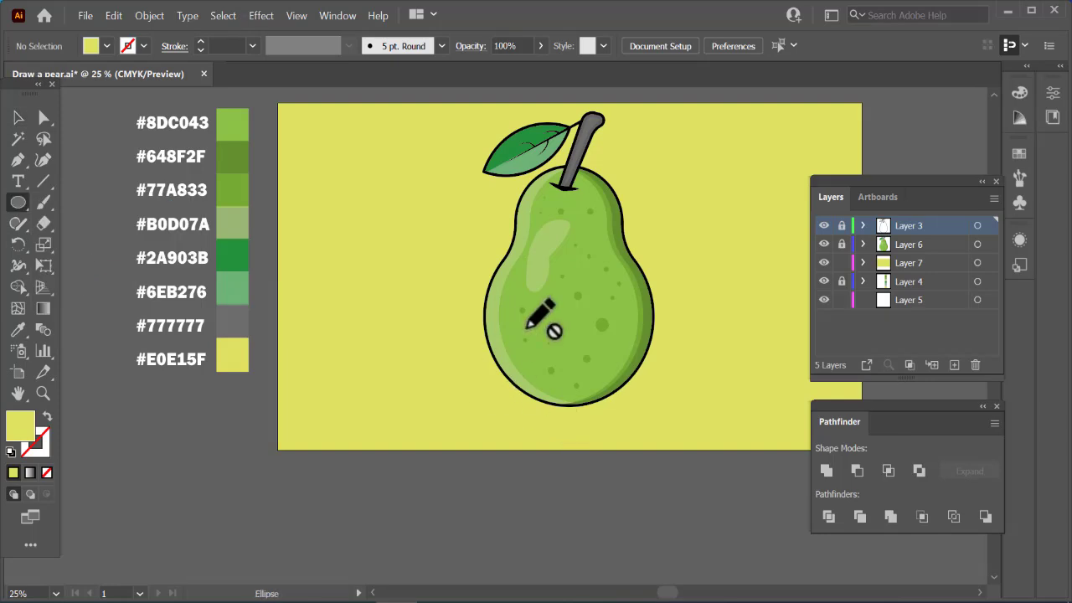
{"action": "left_click", "coordinate": [918, 264]}
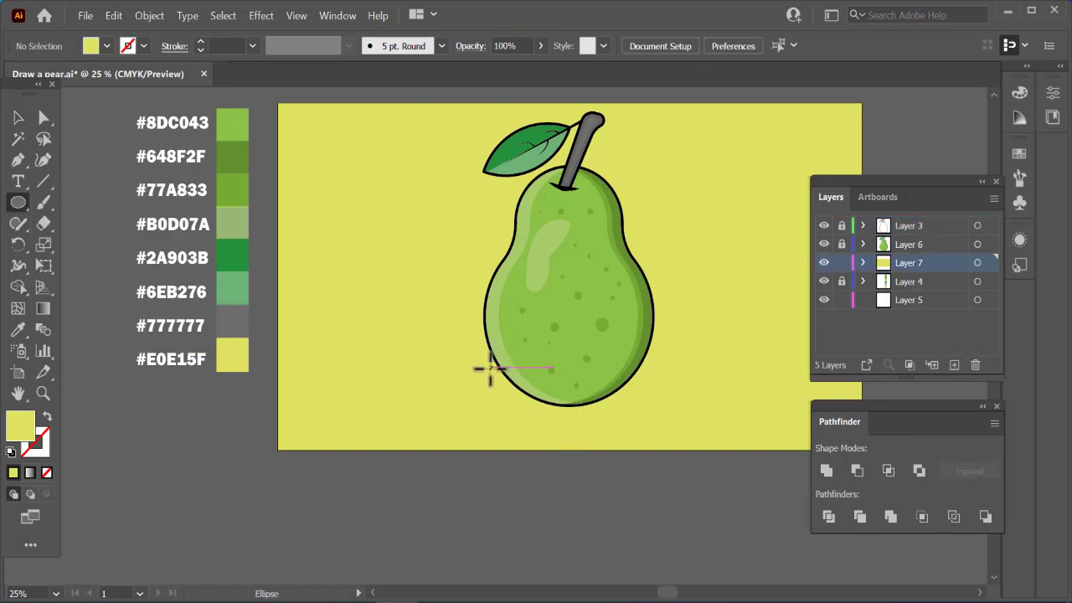
{"action": "left_click_drag", "start_coordinate": [494, 381], "coordinate": [663, 437]}
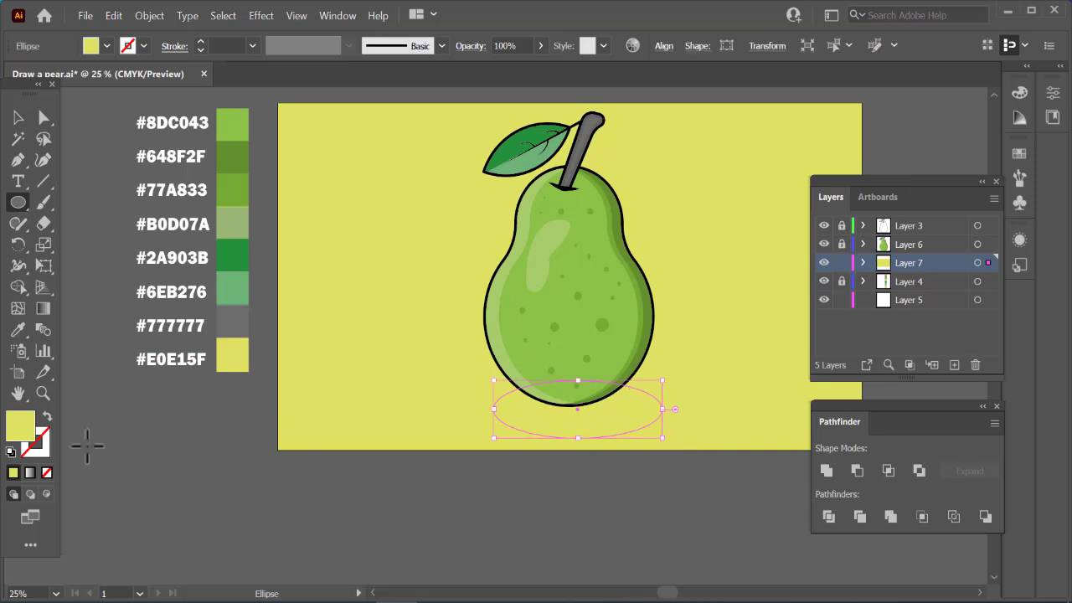
Fill the shadow ellipse with near-black #0F0F0F
{"action": "double_click", "coordinate": [20, 427]}
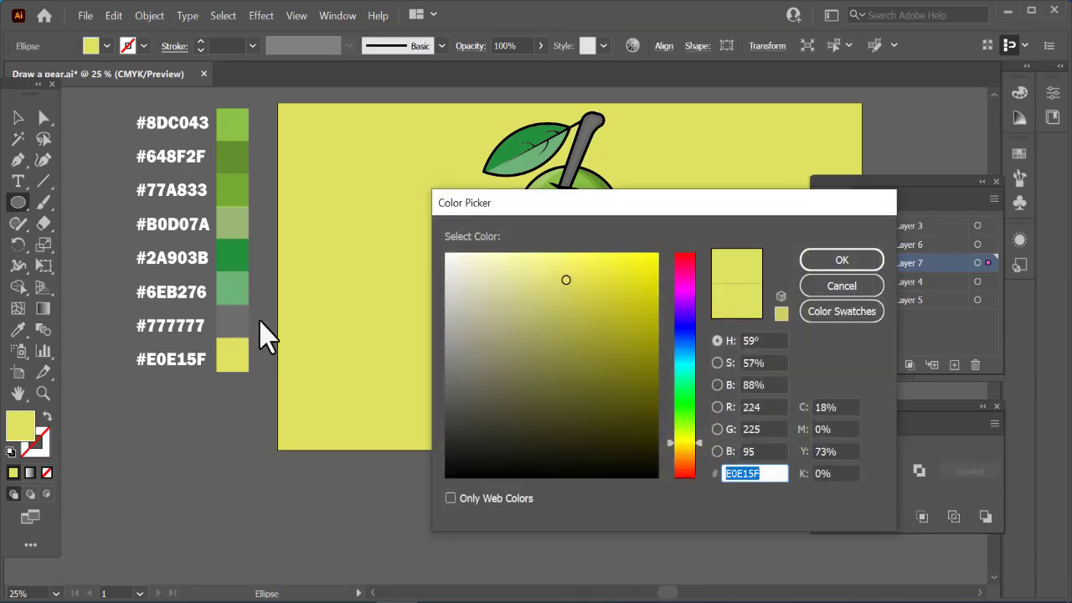
{"action": "left_click", "coordinate": [449, 464]}
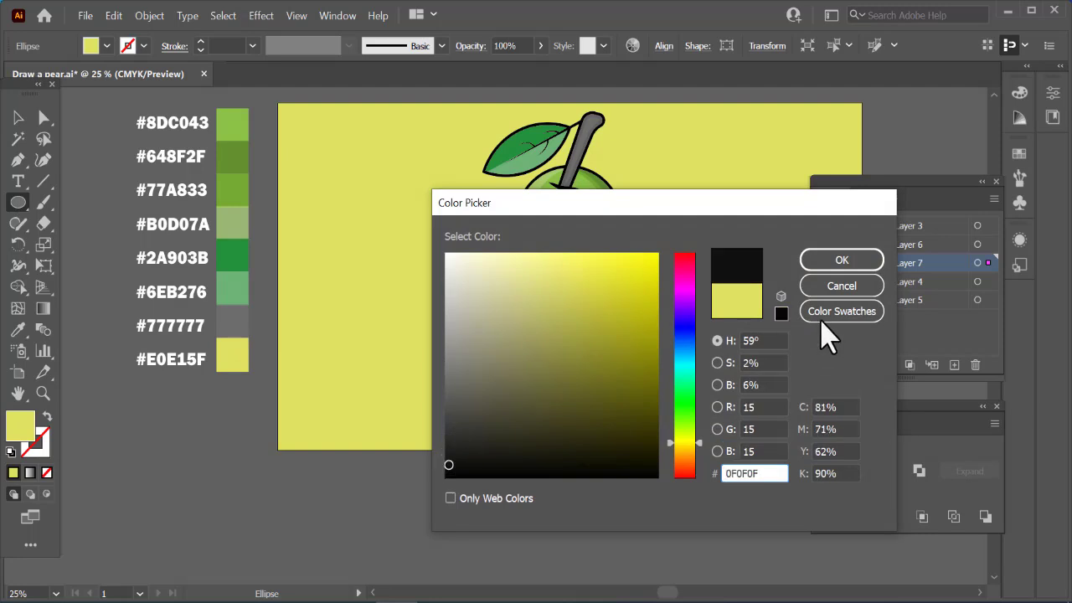
{"action": "left_click", "coordinate": [841, 262]}
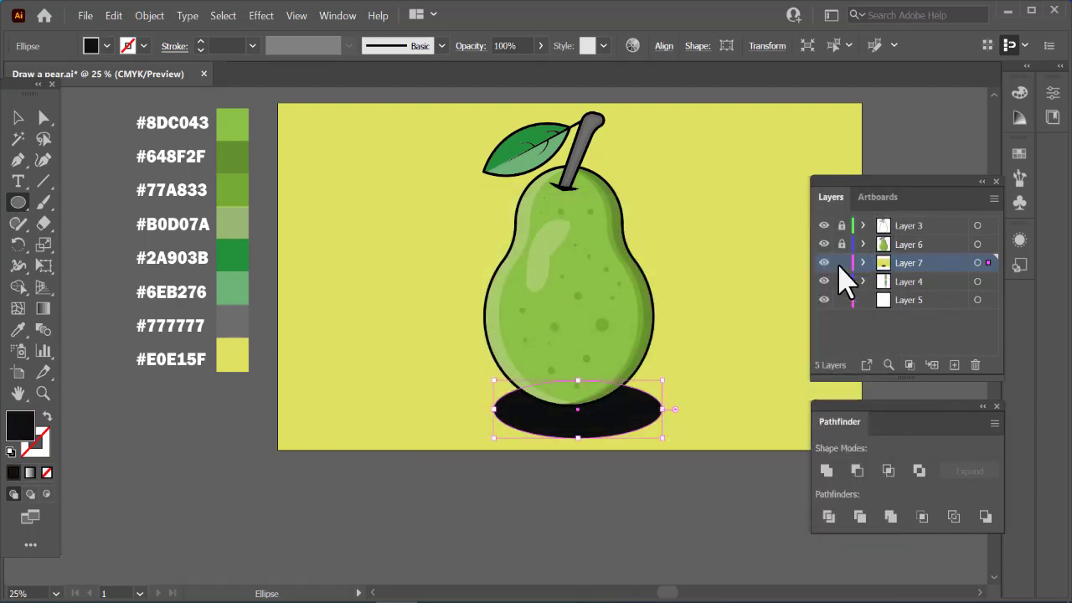
Recolour the ellipse with the gray #777777 swatch, then flatten, narrow and centre it just beneath the pear
{"action": "left_click", "coordinate": [19, 330]}
{"action": "left_click", "coordinate": [234, 322]}
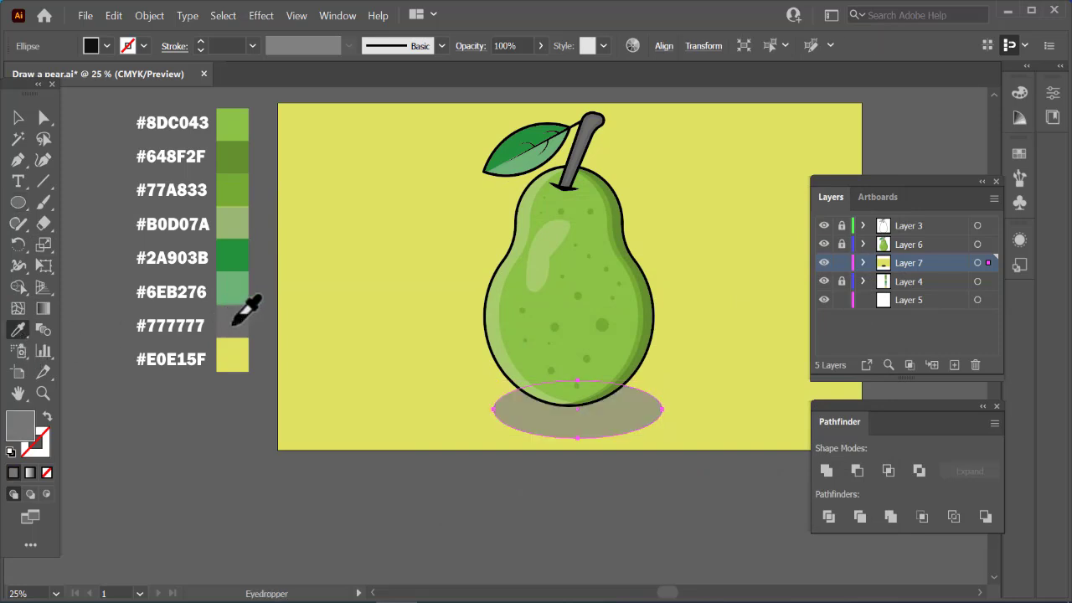
{"action": "left_click", "coordinate": [16, 122]}
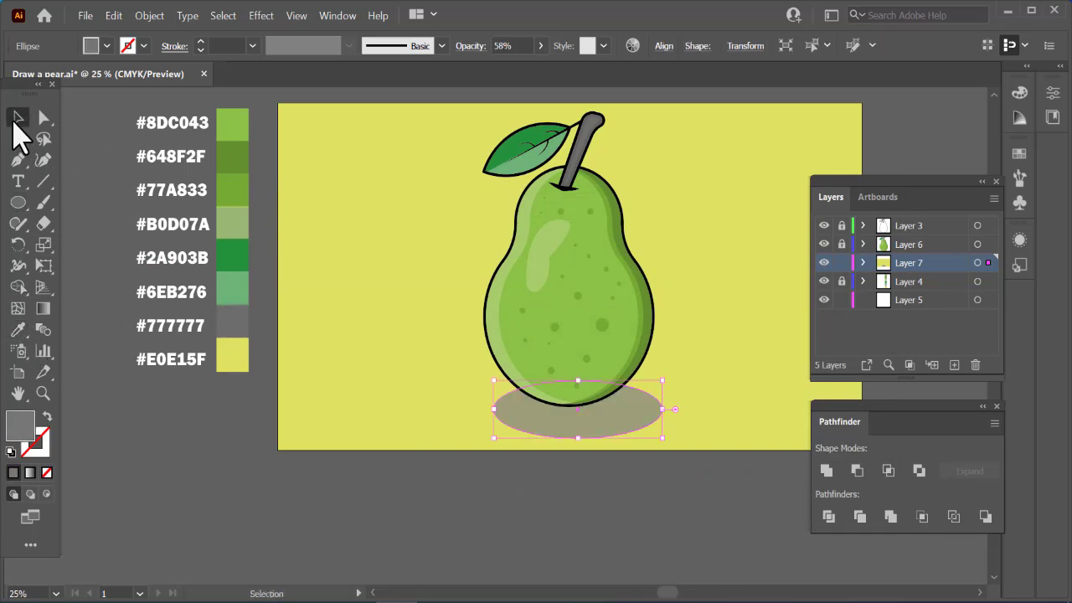
{"action": "left_click_drag", "start_coordinate": [593, 419], "coordinate": [609, 434]}
{"action": "left_click_drag", "start_coordinate": [496, 434], "coordinate": [504, 433]}
{"action": "left_click_drag", "start_coordinate": [660, 429], "coordinate": [642, 429]}
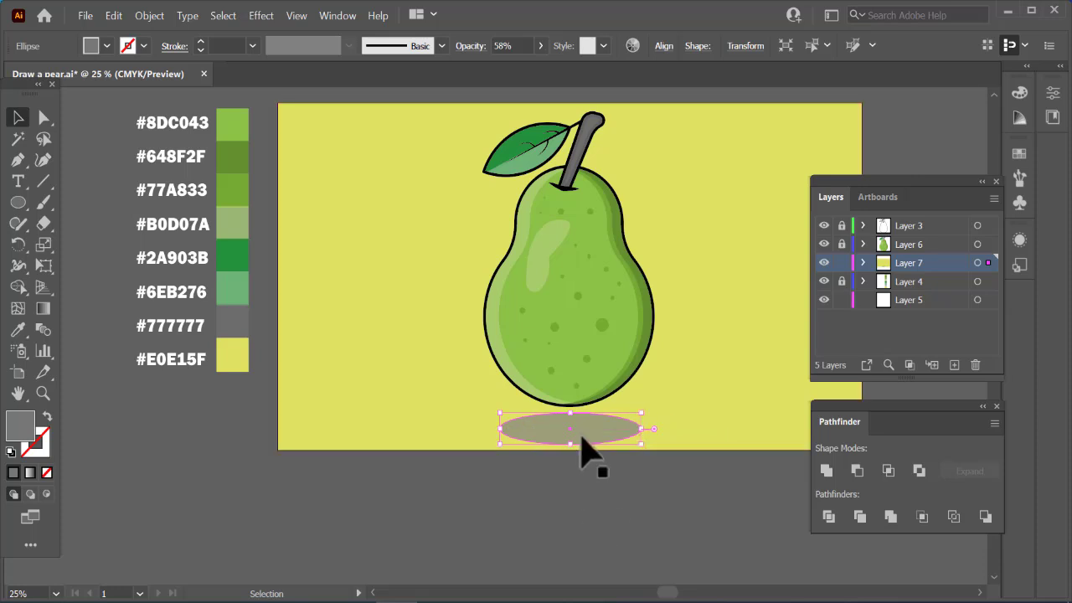
{"action": "left_click_drag", "start_coordinate": [581, 435], "coordinate": [581, 432]}
Lower the shadow ellipse's opacity to 39% and deselect it
{"action": "left_click", "coordinate": [540, 47]}
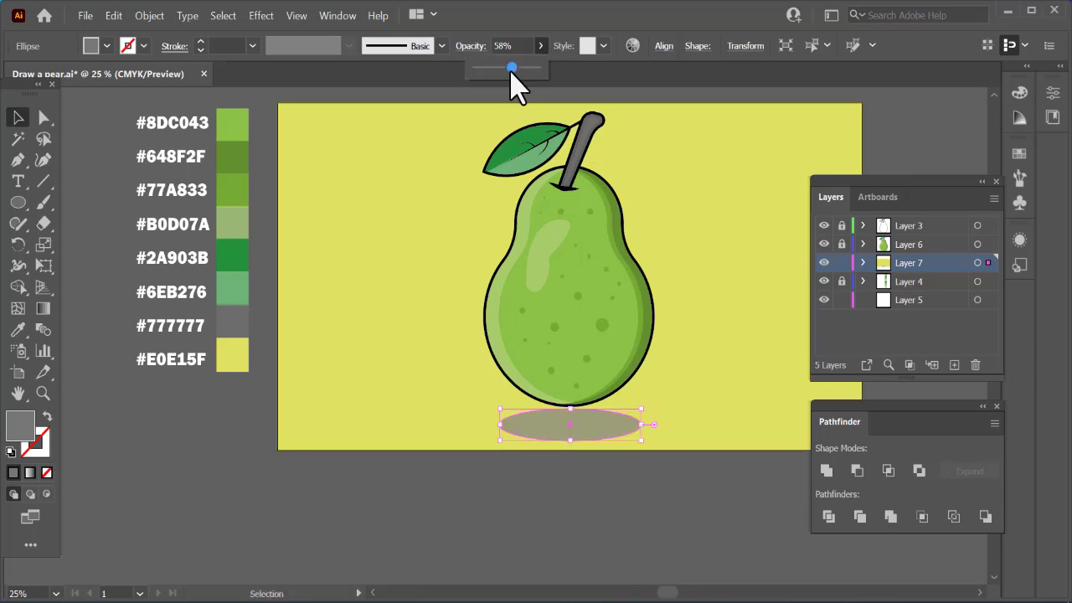
{"action": "left_click_drag", "start_coordinate": [501, 69], "coordinate": [501, 68]}
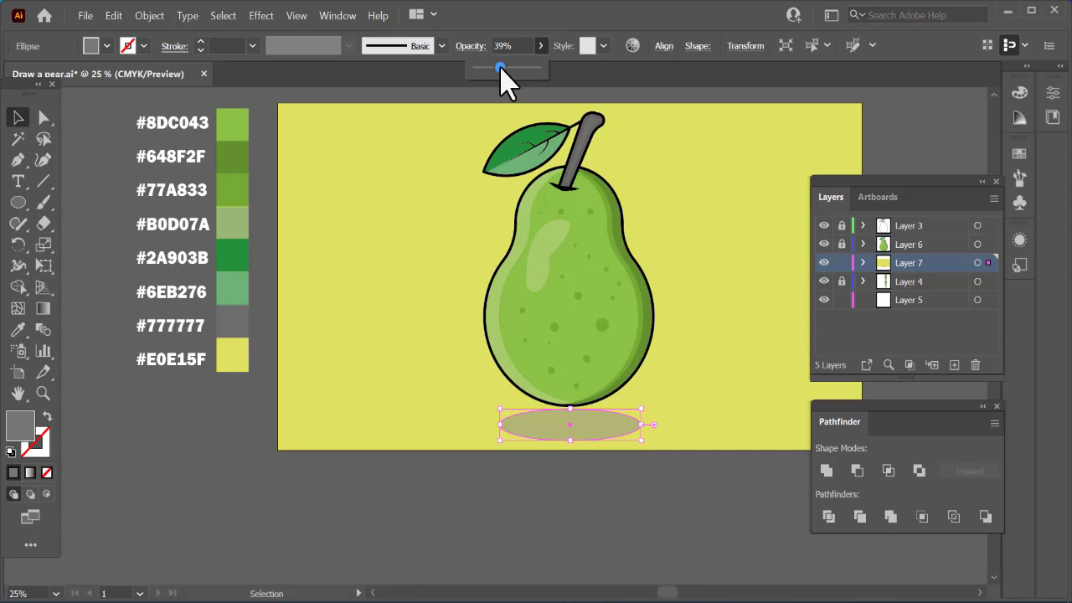
{"action": "left_click", "coordinate": [315, 504]}
{"action": "left_click", "coordinate": [315, 505]}
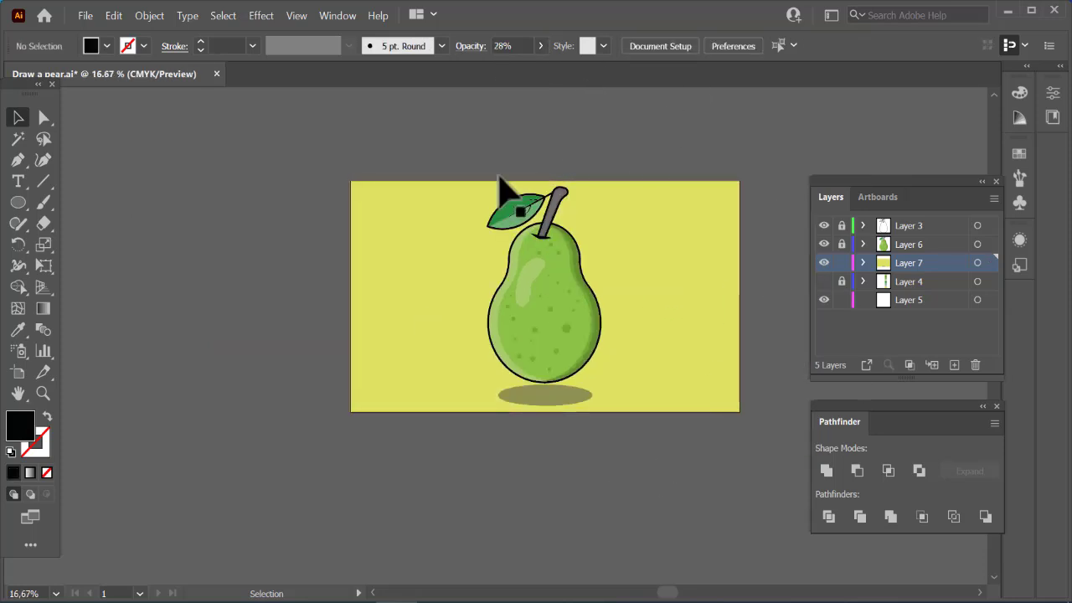
{"action": "key", "text": "ctrl+plus"}
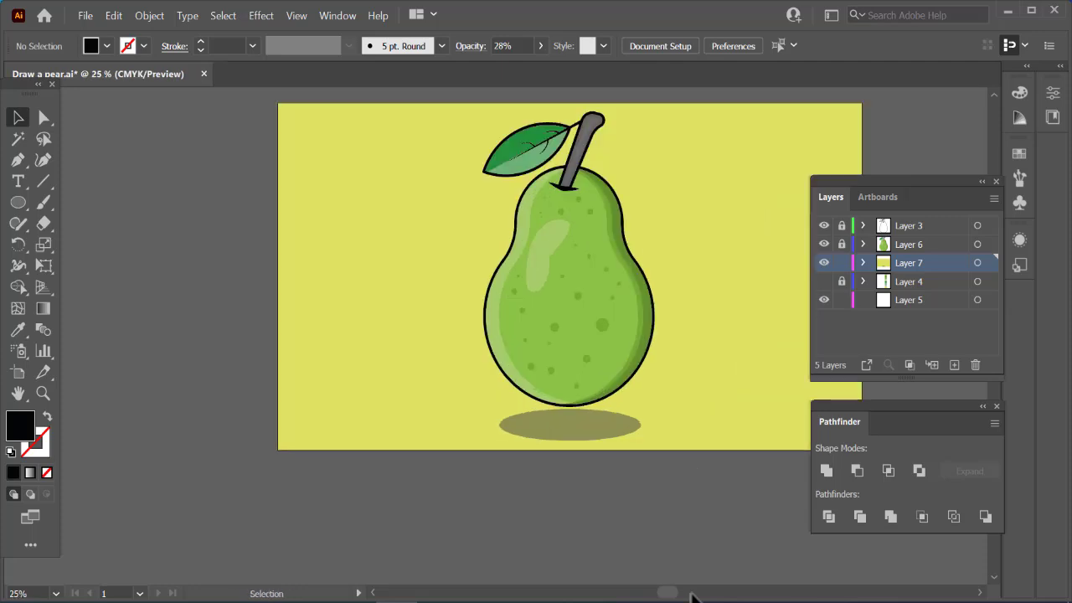
{"action": "scroll", "coordinate": [692, 594], "scroll_direction": "right", "scroll_amount": 10}
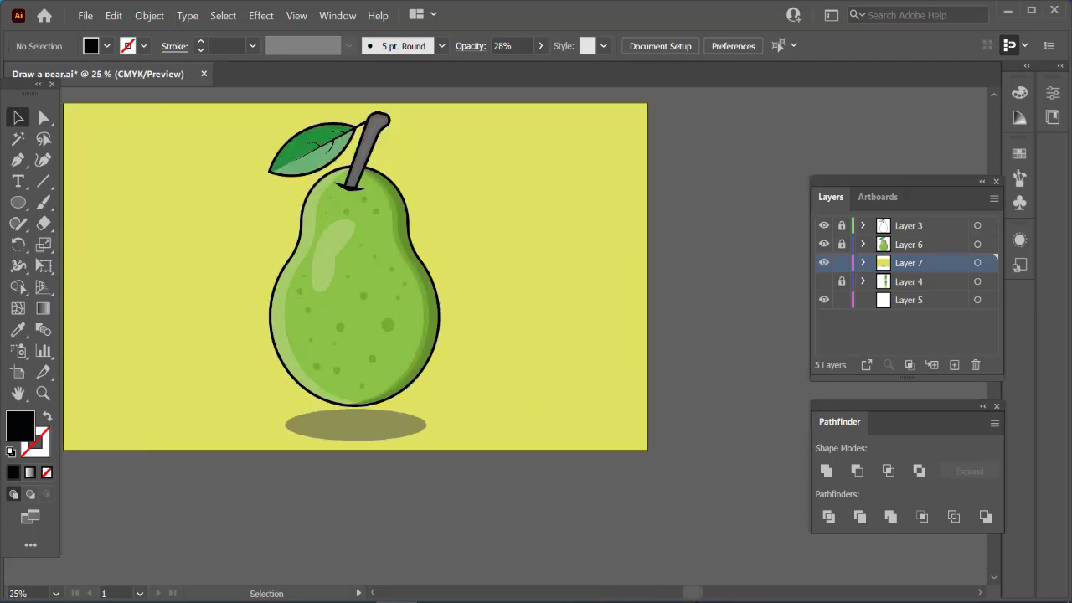
{"action": "left_click_drag", "start_coordinate": [694, 598], "coordinate": [687, 597]}
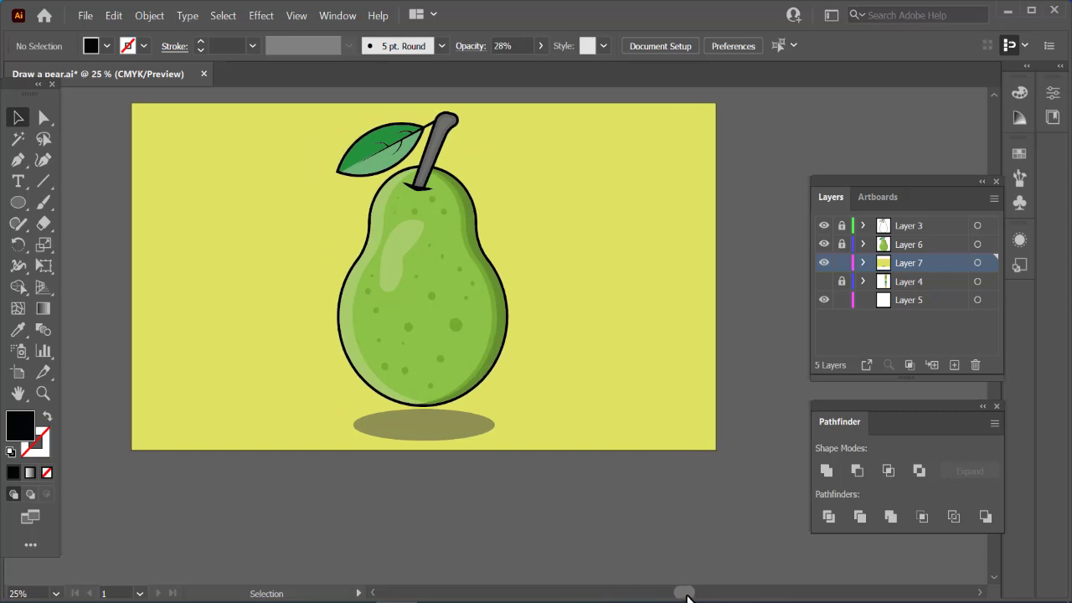
{"action": "scroll", "coordinate": [551, 510], "scroll_direction": "up", "scroll_amount": 3}
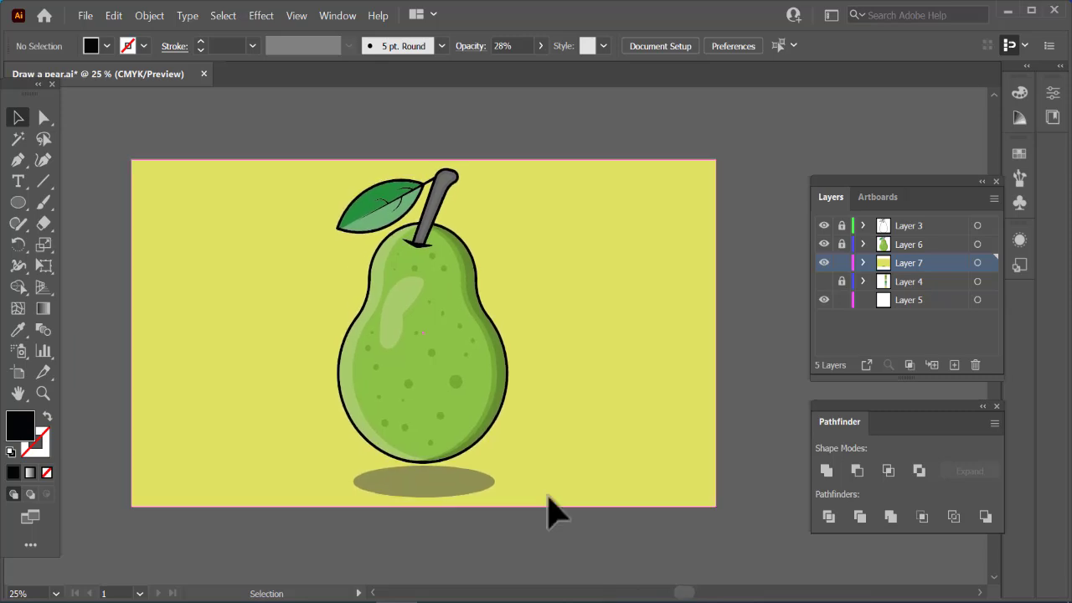